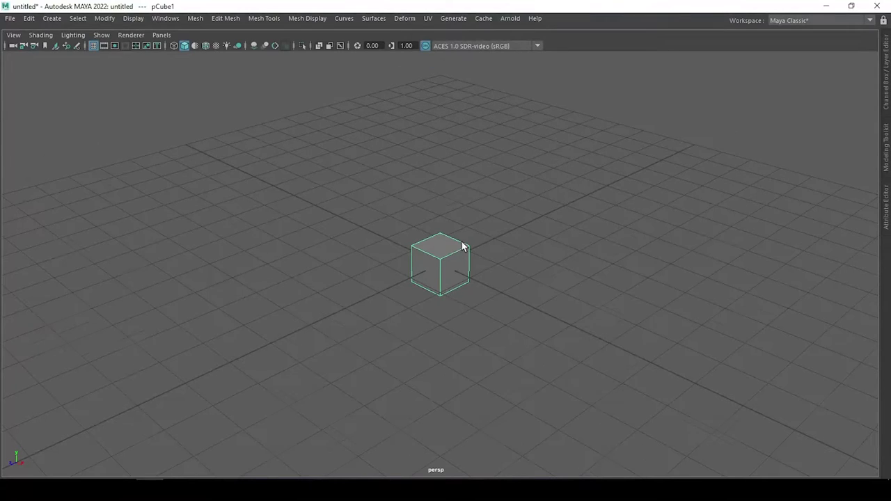
In the top view, scale the cube into a wide, flat rectangle.
key("space")
left_click_drag(442, 267, 390, 266)
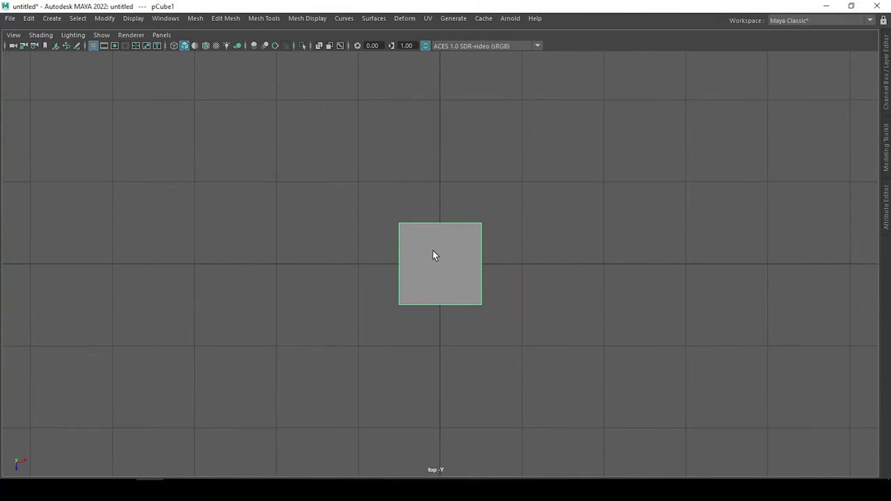
key("r")
middle_click_drag(433, 250, 559, 274)
left_click_drag(445, 316, 443, 297)
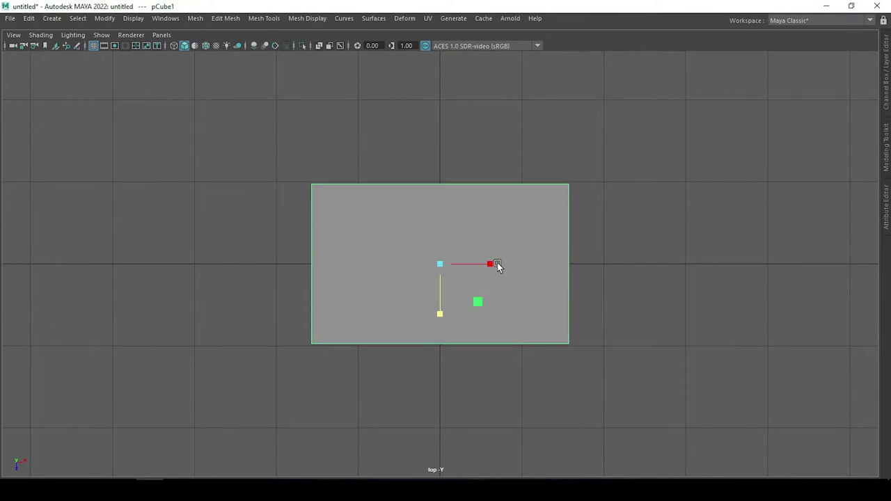
left_click_drag(492, 263, 502, 264)
left_click_drag(443, 297, 442, 328)
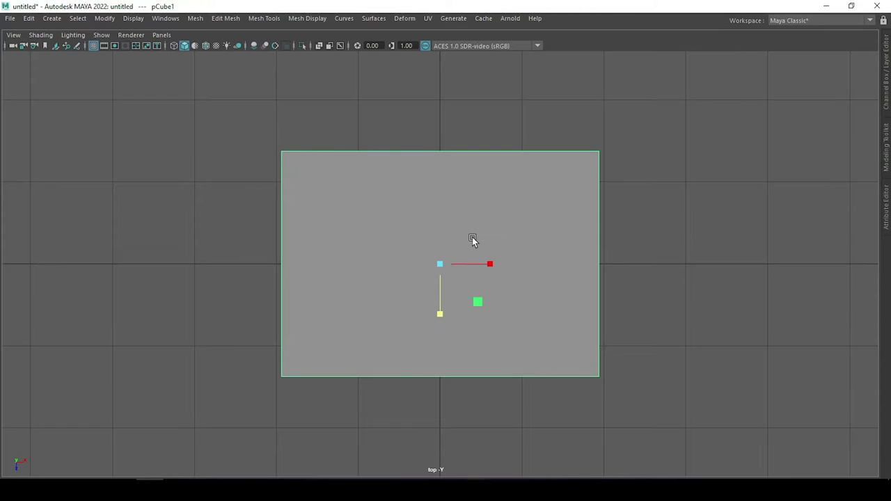
Extrude the box's top face with a slight inset.
key("F11")
left_click(439, 264)
key("ctrl+e")
mouse_move(439, 314)
left_mouse_down()
mouse_move(440, 306)
mouse_move(442, 334)
left_mouse_up()
In the front view, squash the whole box into a thin slab and raise it along Y.
key("space")
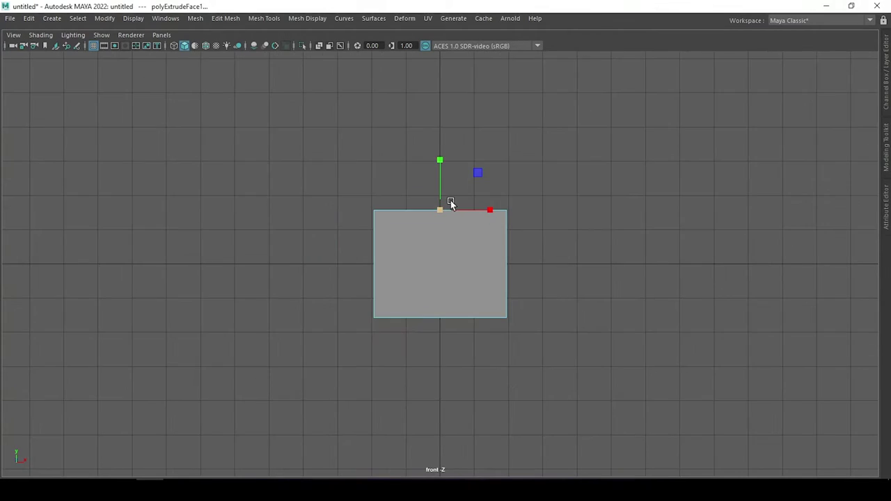
key("F8")
left_click(451, 226)
key("r")
left_click_drag(440, 214, 454, 253)
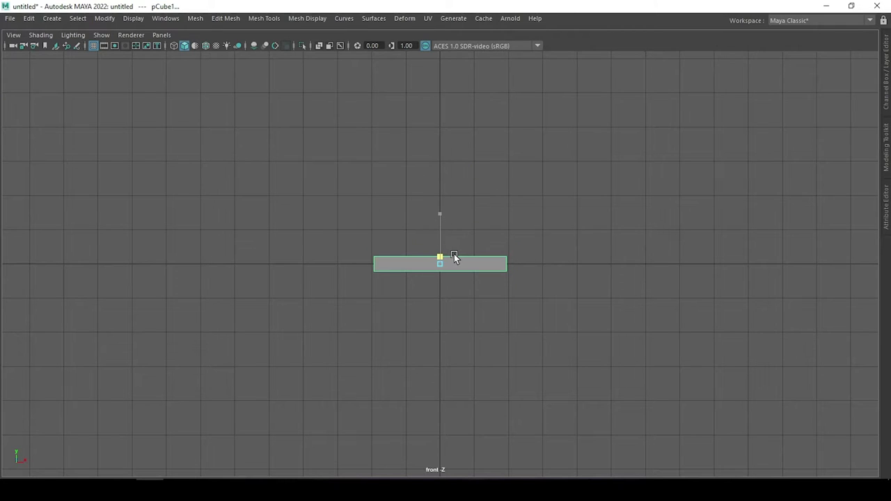
key("w")
left_click_drag(440, 215, 503, 201)
scroll(439, 209, "up", 5)
Check the slab's proportions from the side, top and front views.
key("space")
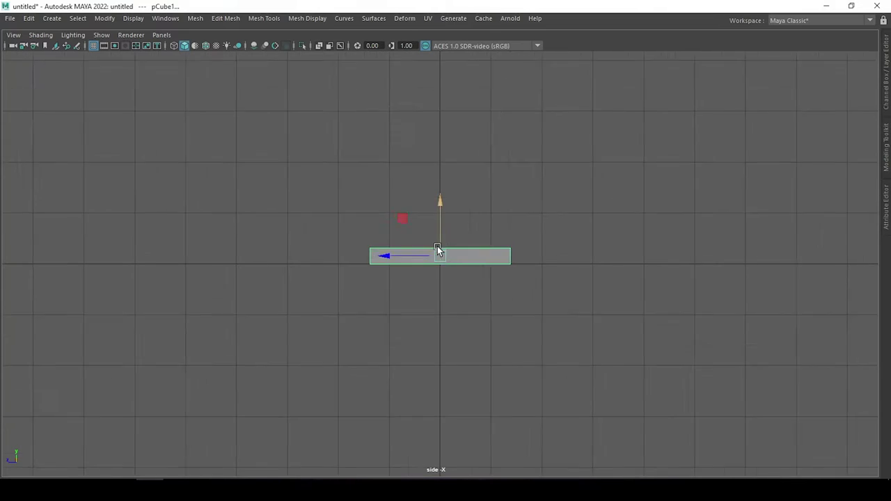
key("space")
left_click_drag(441, 237, 381, 246)
left_click_drag(441, 269, 441, 269)
key("space")
mouse_move(440, 215)
left_mouse_down()
mouse_move(380, 216)
mouse_move(418, 260)
left_mouse_up()
key("space")
Extrude the inset top face upward into the tall main body.
key("ctrl+e")
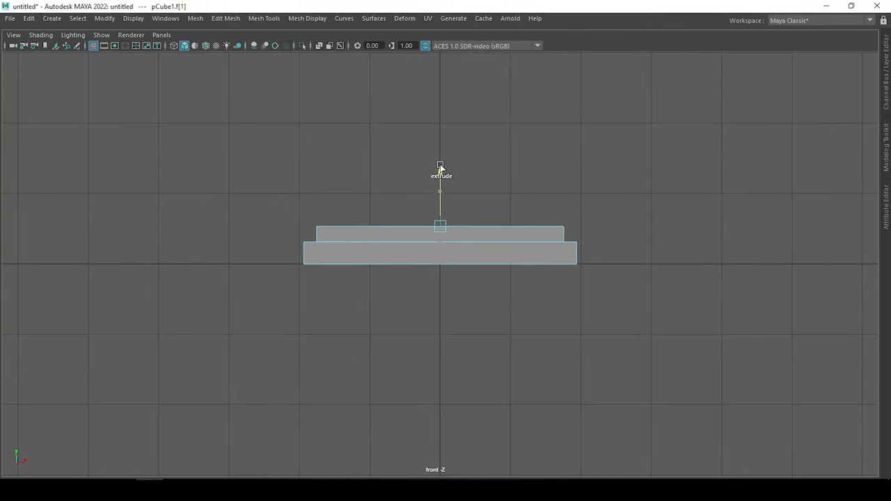
left_click_drag(439, 167, 439, 59)
key("space")
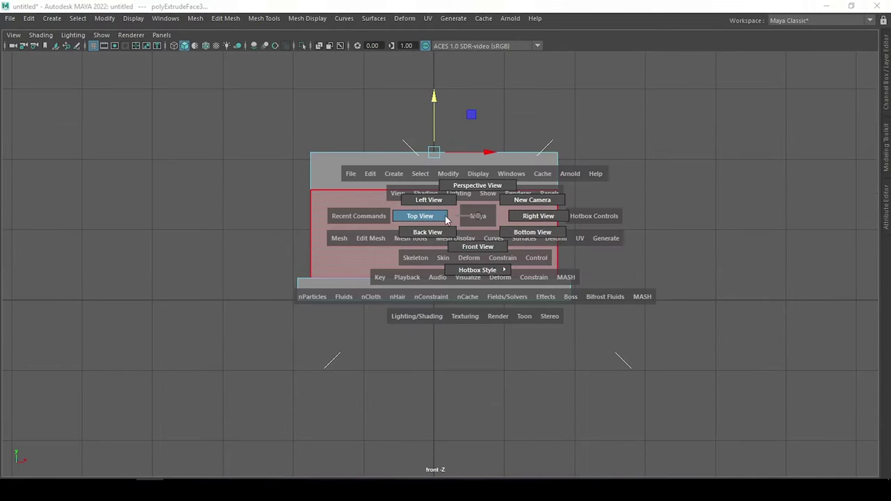
left_click_drag(477, 215, 422, 217)
Add two more top-face extrusions, scaling them in the top view to form the cornice ledge.
key("ctrl+e")
left_click_drag(441, 265, 475, 278)
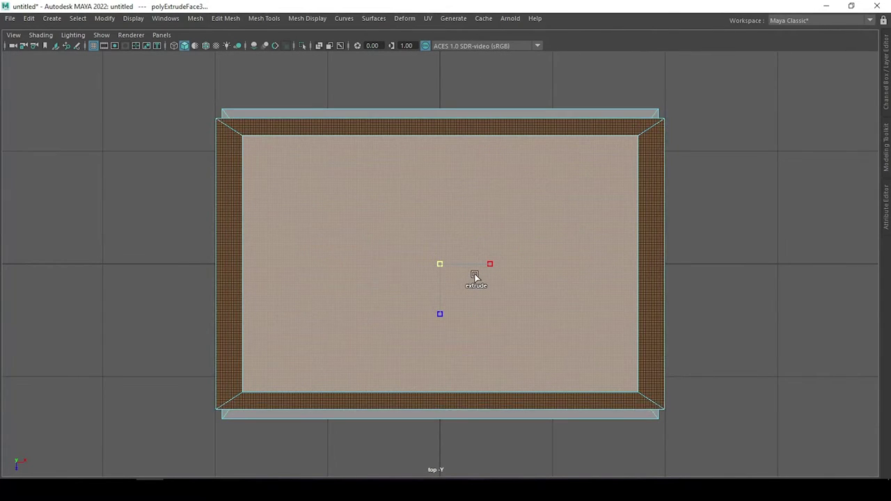
key("4")
key("5")
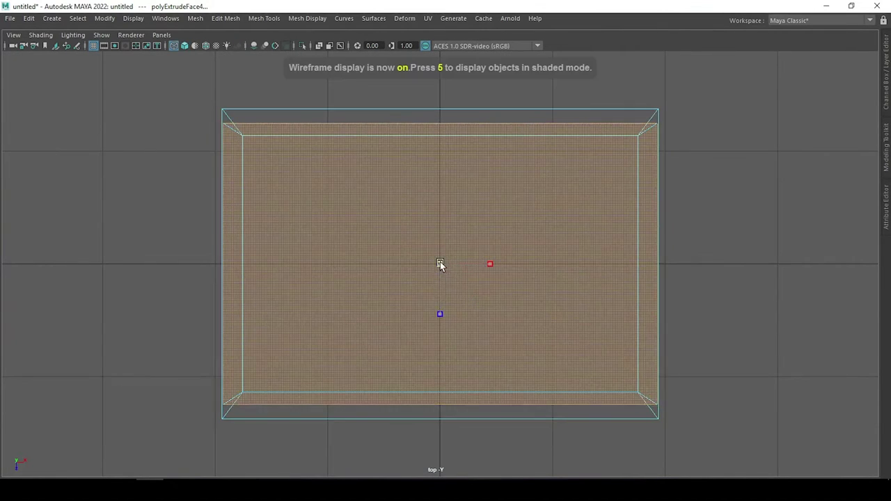
key("ctrl+e")
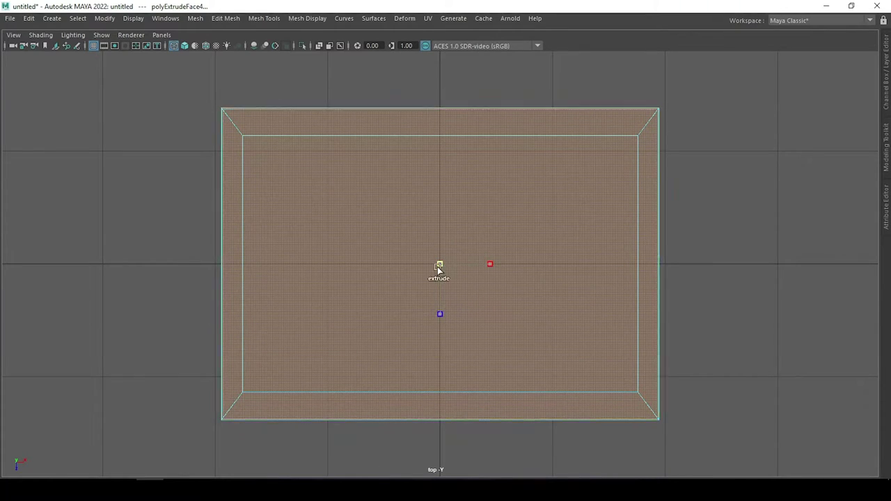
key("space")
left_click_drag(421, 282, 421, 327)
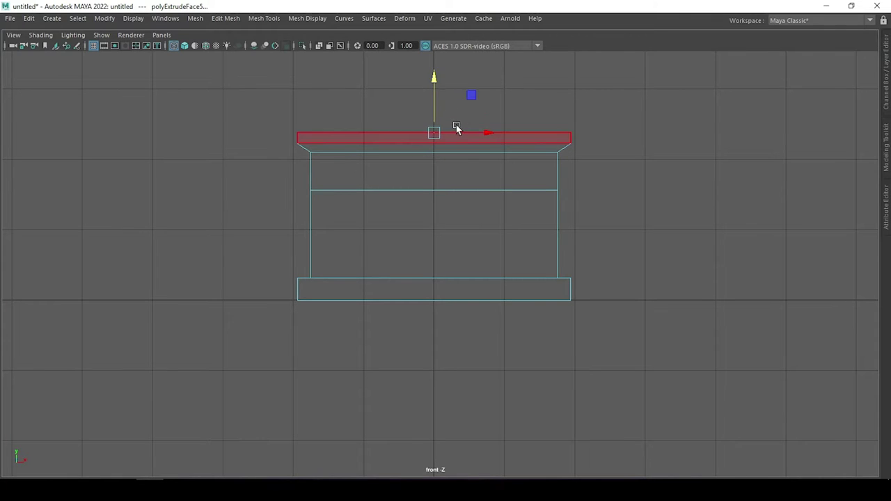
key("space")
left_click_drag(456, 127, 455, 87)
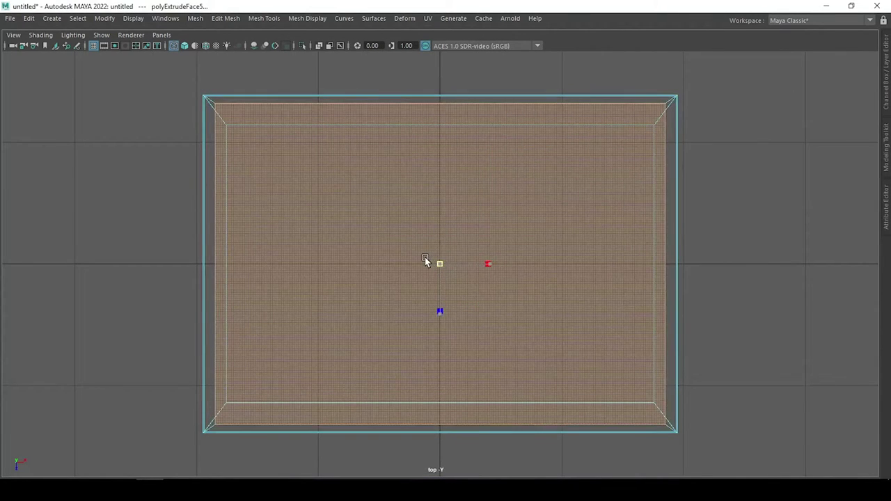
left_click_drag(417, 261, 432, 304)
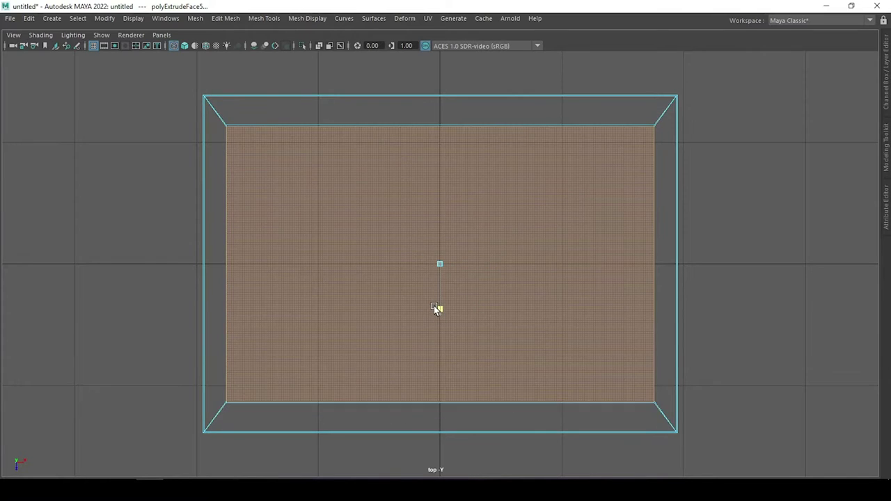
left_click(435, 307)
key("space")
left_click_drag(435, 306, 434, 338)
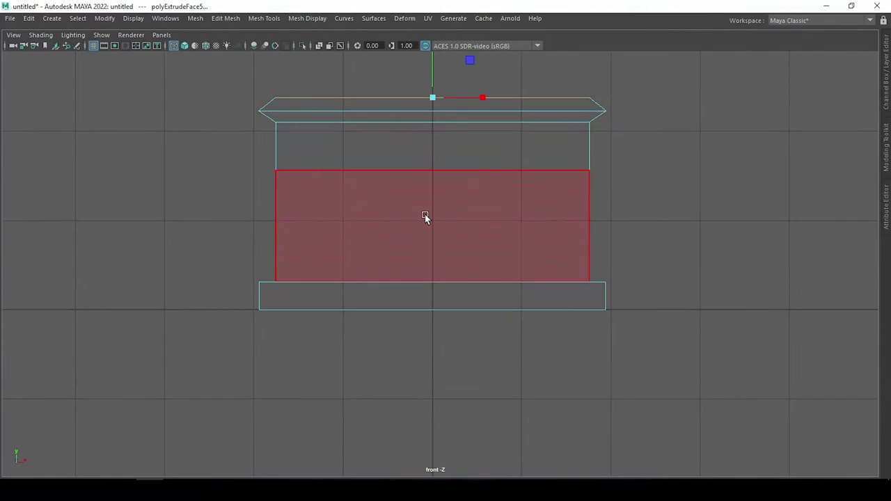
scroll(438, 285, "up", 2)
scroll(439, 250, "up", 2)
Extrude the top face upward and narrow it slightly into the sloped shoulder.
key("ctrl+e")
left_click_drag(430, 155, 453, 54)
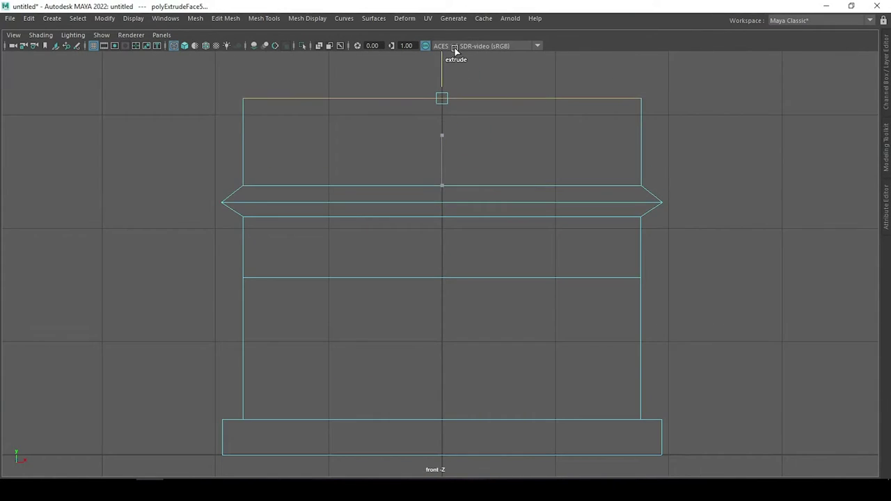
scroll(427, 116, "down", 4)
key("space")
scroll(427, 230, "up", 3)
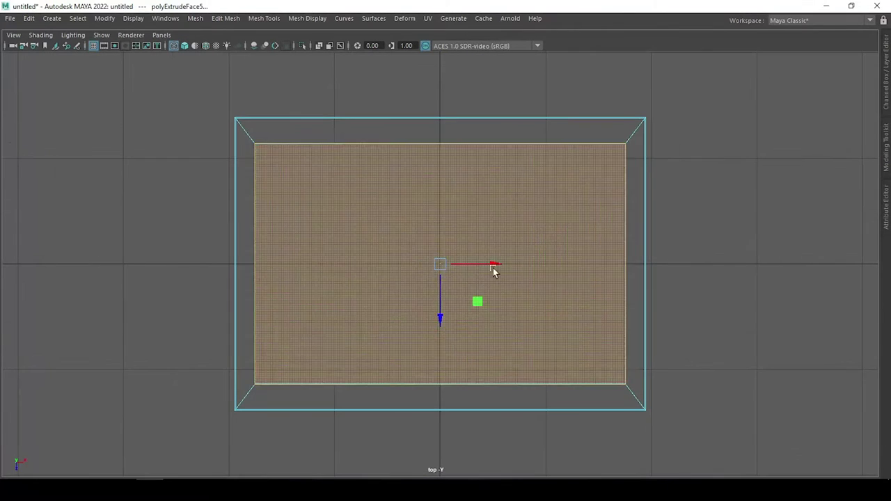
left_click(439, 263)
middle_click_drag(409, 270, 424, 265)
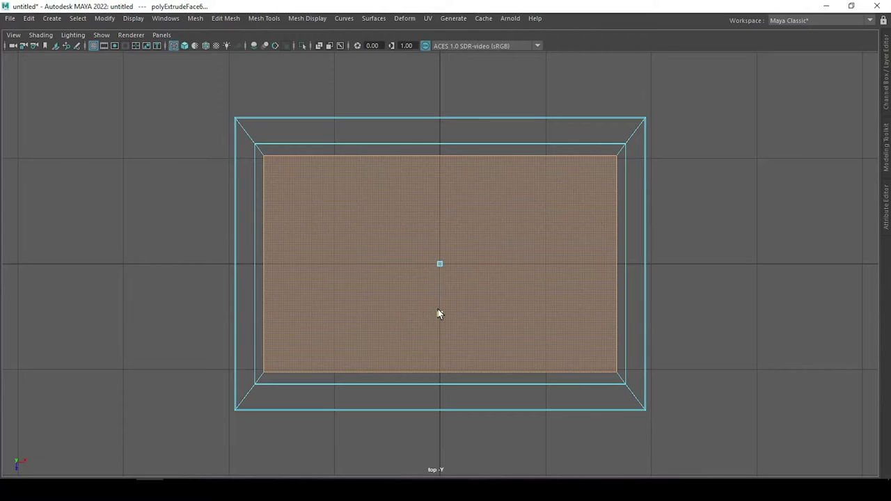
left_click_drag(490, 263, 488, 290)
key("space")
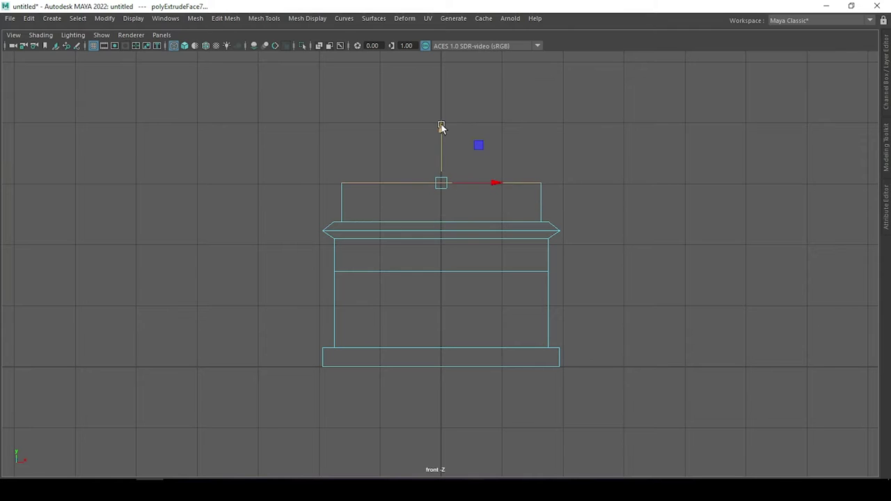
Shrink the extruded top face inward and lower it slightly.
key("space")
left_click_drag(445, 201, 446, 167)
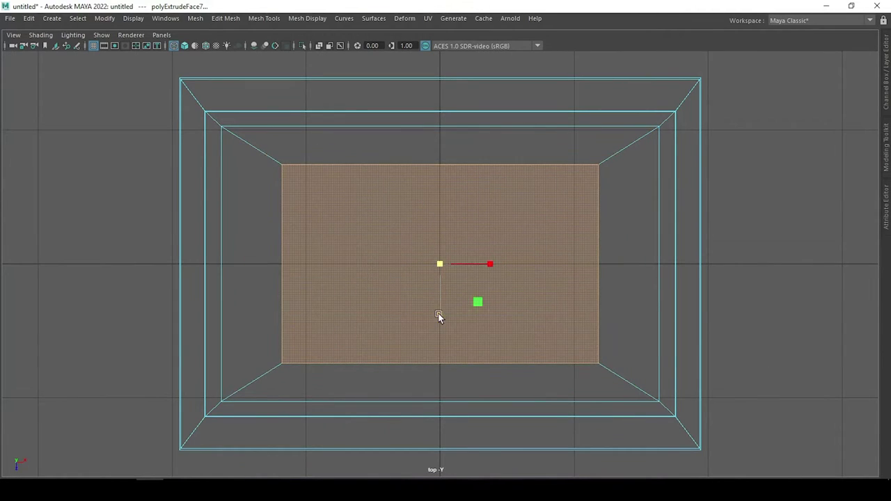
mouse_move(439, 300)
left_mouse_down()
mouse_move(441, 254)
mouse_move(455, 274)
mouse_move(449, 268)
mouse_move(438, 319)
left_mouse_up()
key("space")
left_click_drag(437, 287, 437, 320)
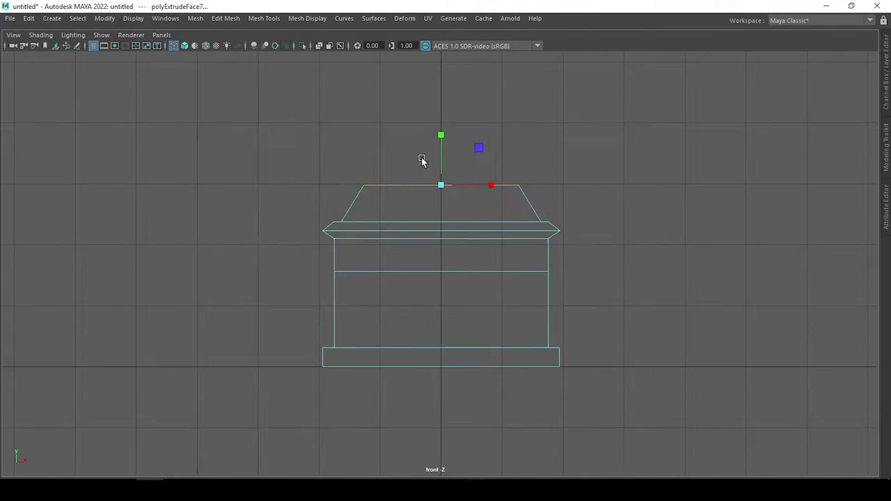
left_click_drag(441, 106, 440, 119)
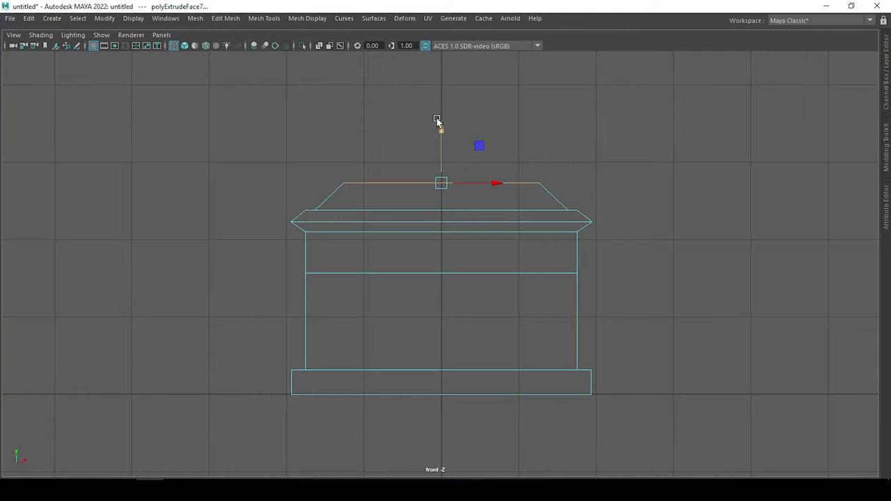
Extrude the top face twice more, insetting it to form the two thin stepped caps.
key("ctrl+e")
key("space")
left_click_drag(439, 264, 436, 309)
key("space")
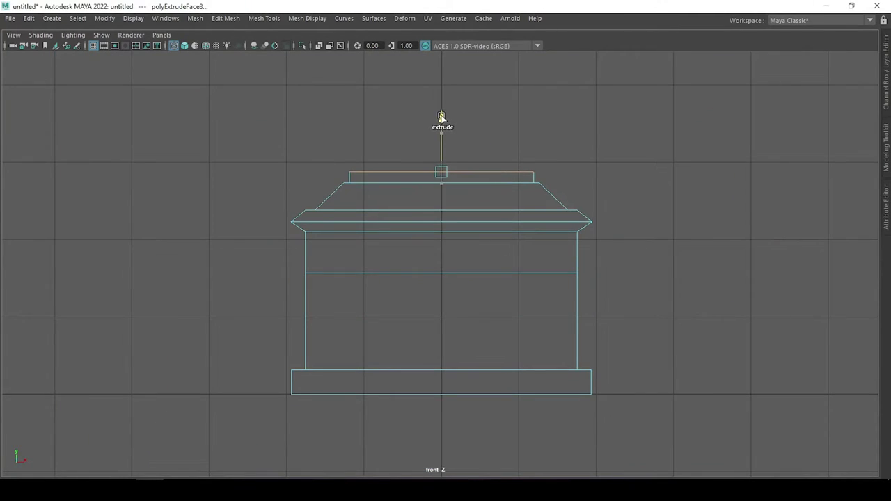
key("space")
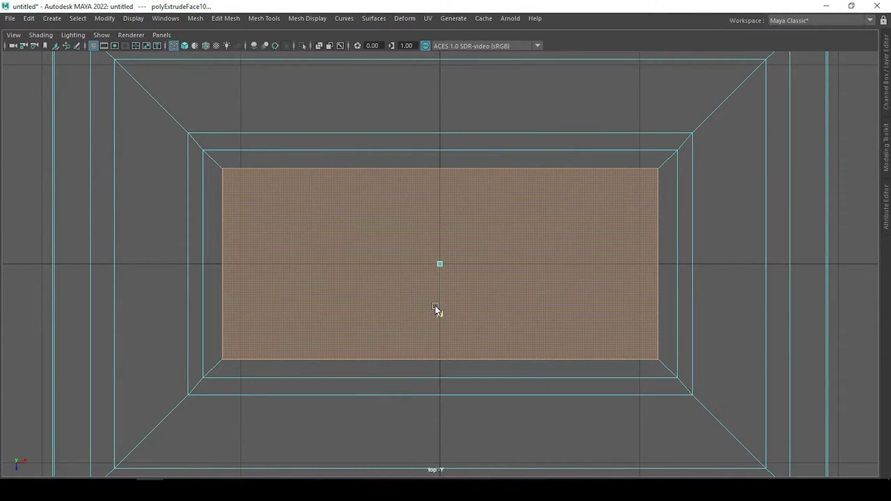
key("ctrl+e")
key("space")
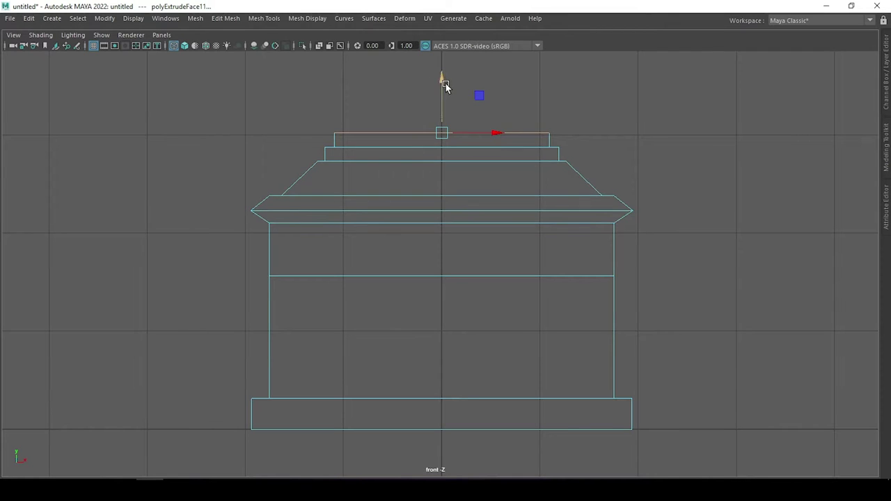
scroll(443, 89, "up", 2)
key("F9")
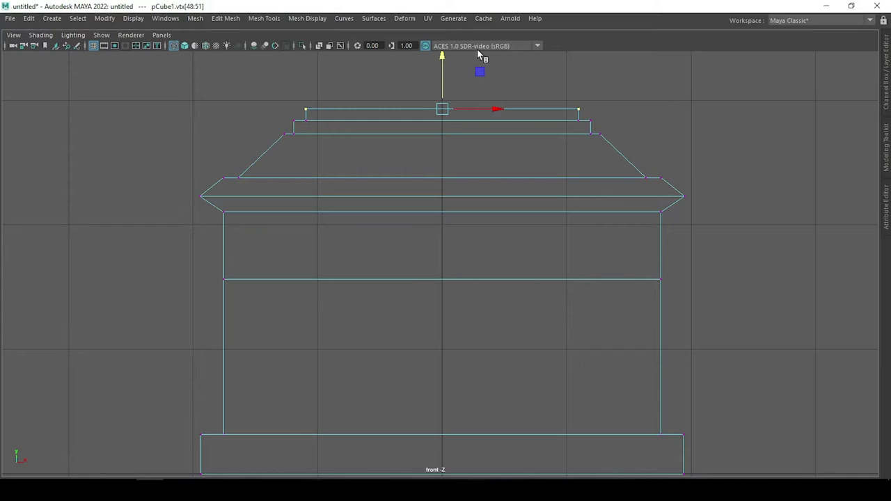
Cut a new edge loop across the sloped shoulder.
right_click_drag(625, 157, 550, 158, "shift")
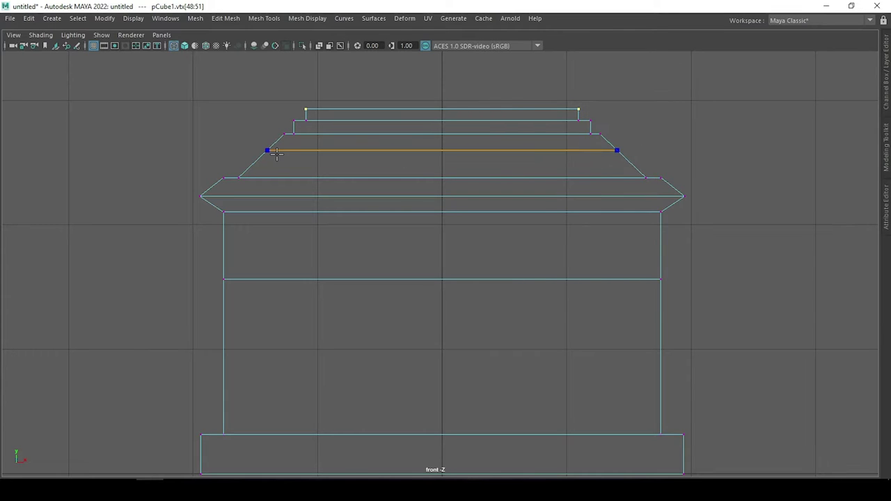
left_click(277, 144, "ctrl")
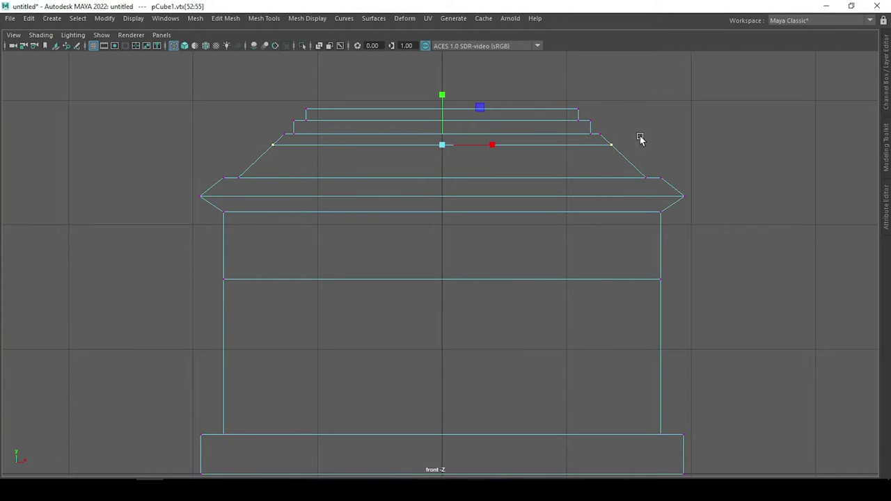
scroll(640, 139, "up", 2)
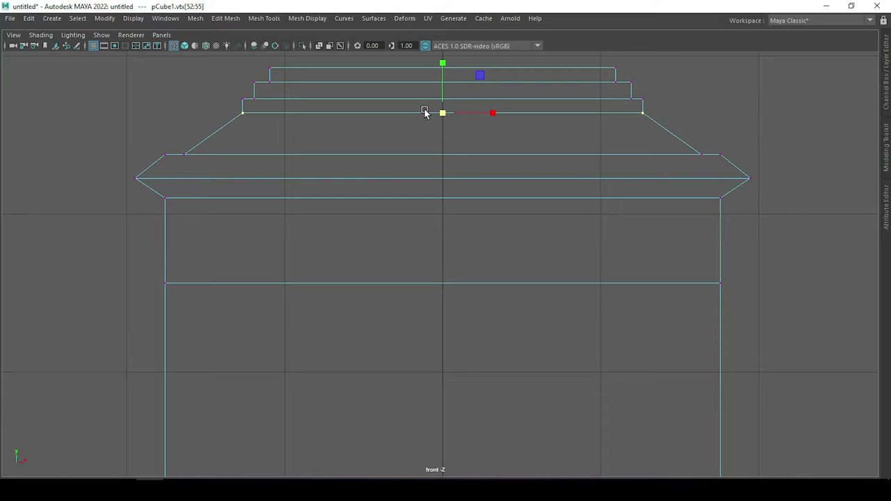
scroll(425, 113, "down", 5)
scroll(247, 144, "up", 3)
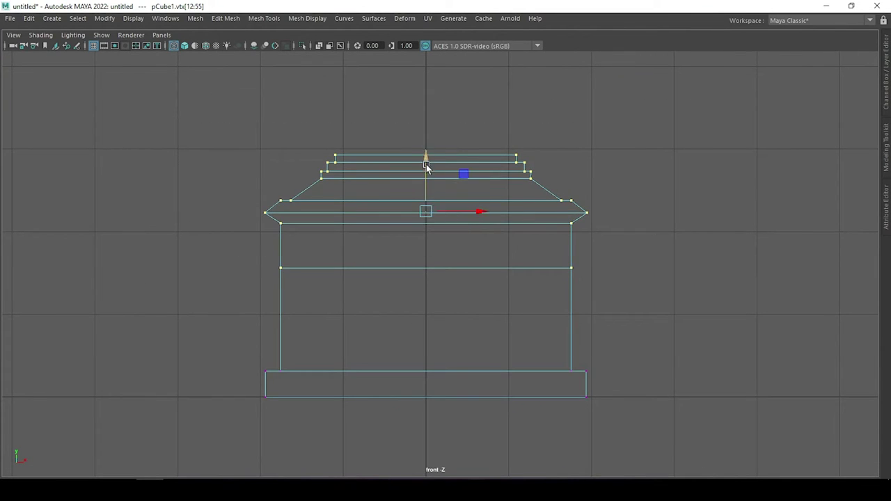
Lower the stepped-top vertices and drop the base plinth's top vertex row slightly.
left_click_drag(427, 167, 427, 197)
left_click_drag(426, 165, 432, 175)
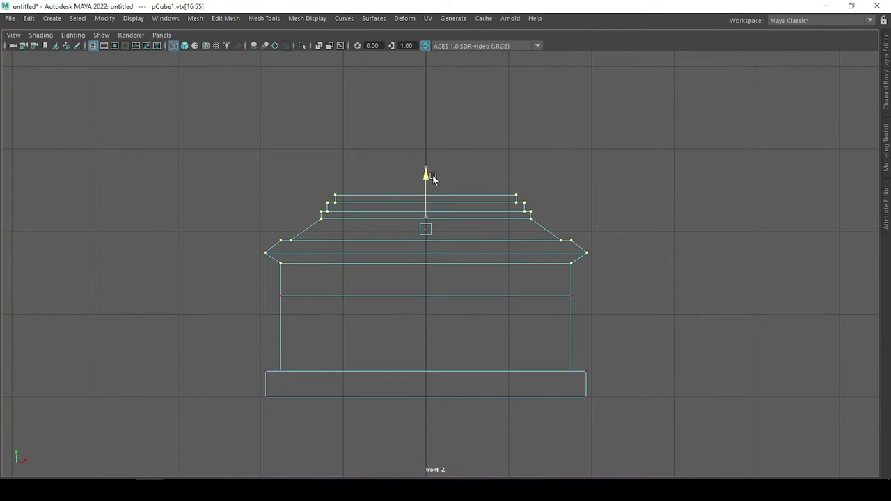
left_click_drag(233, 348, 599, 389)
left_click_drag(433, 326, 433, 335)
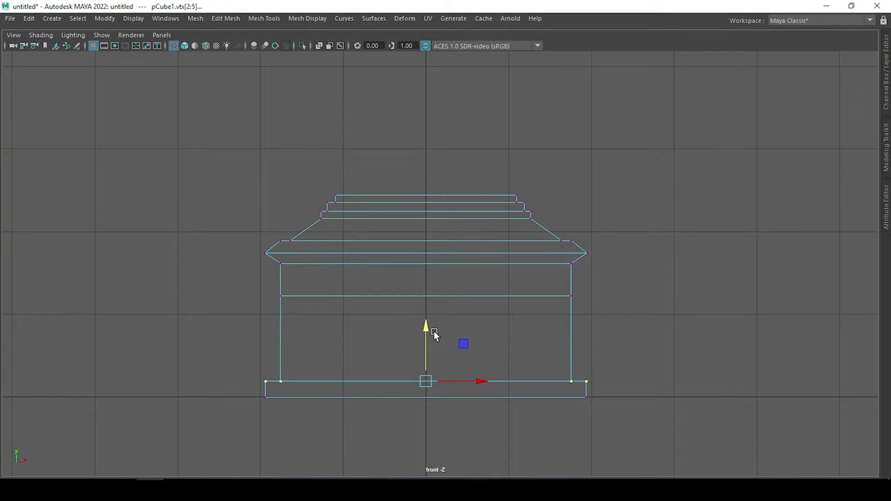
Look around the box, then switch to the front orthographic camera in wireframe.
key("5")
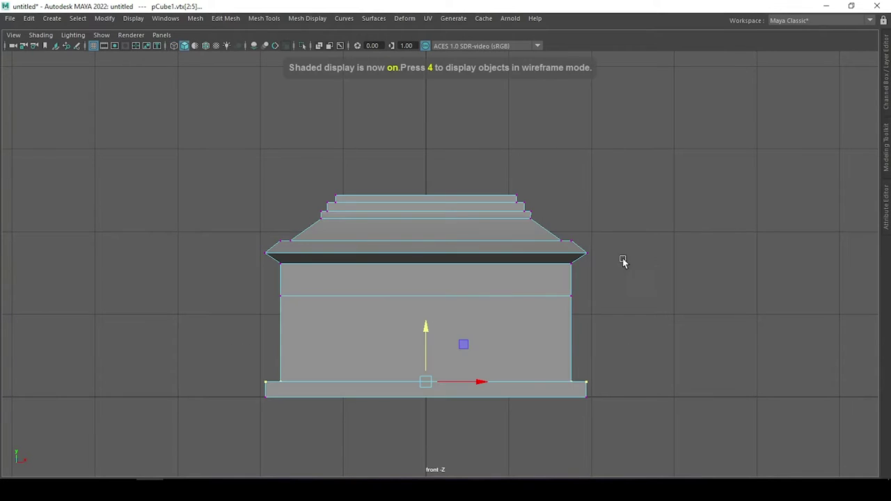
left_click_drag(534, 202, 450, 231, "alt")
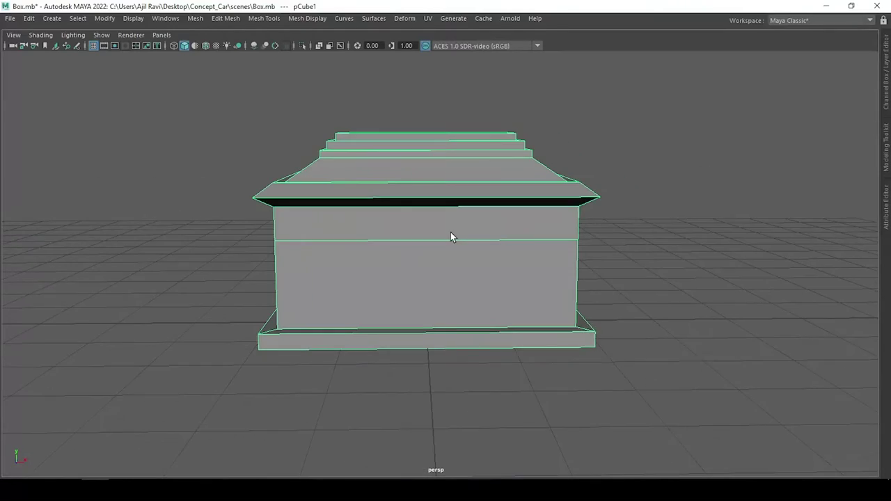
scroll(453, 220, "down", 3)
scroll(449, 224, "up", 4)
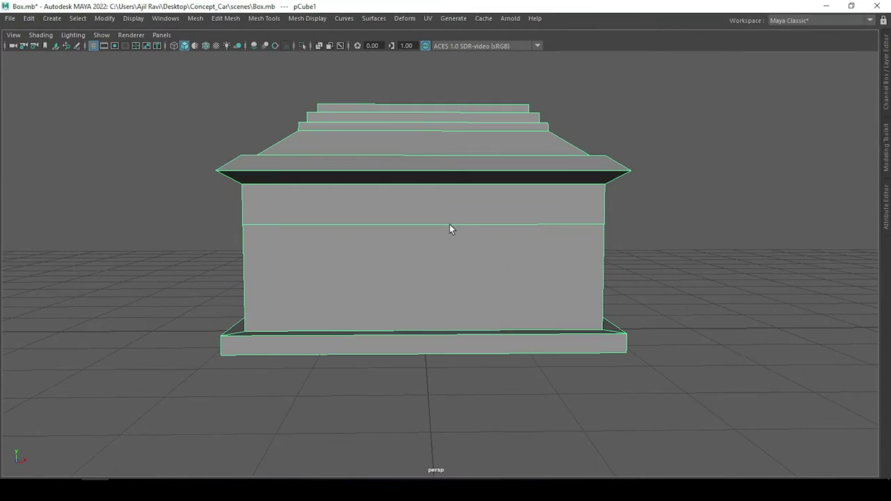
left_click_drag(449, 229, 433, 256, "alt")
scroll(513, 229, "up", 5)
mouse_move(513, 229)
left_mouse_down("alt")
mouse_move(485, 234)
mouse_move(501, 253)
left_mouse_up("alt")
key("space")
left_click(493, 168)
scroll(561, 306, "up", 4)
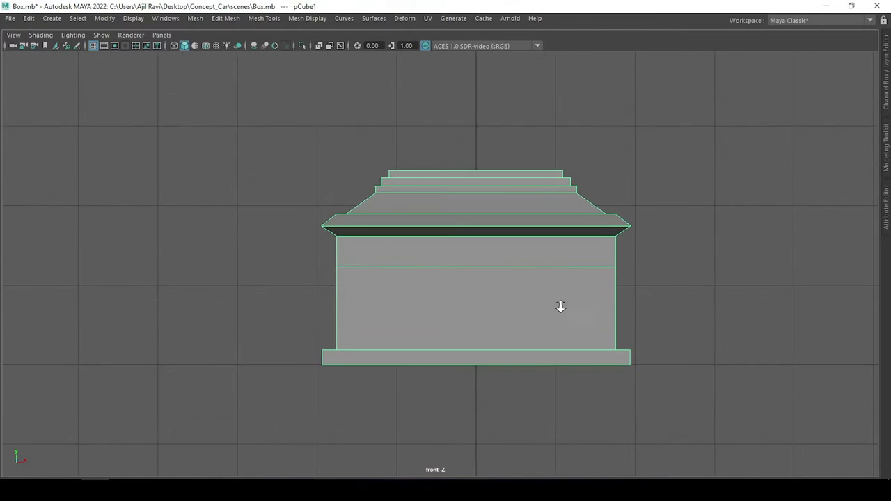
key("4")
scroll(543, 279, "up", 1)
scroll(529, 247, "up", 3)
scroll(528, 262, "up", 1)
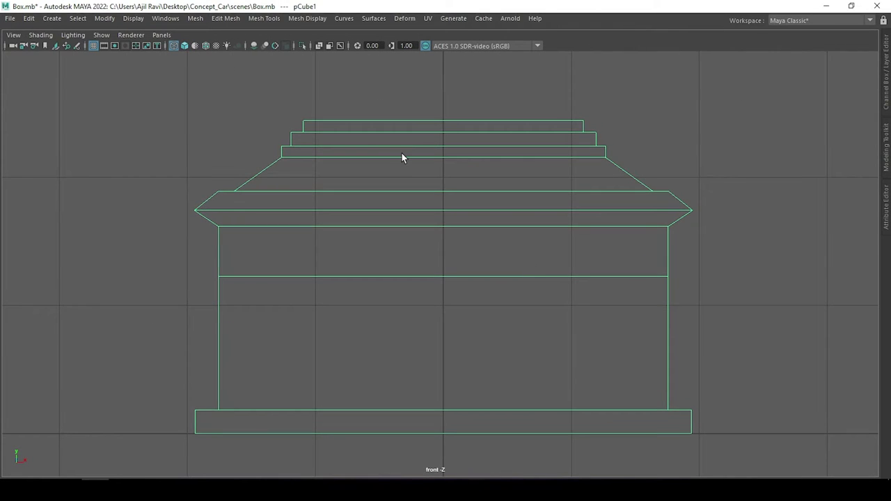
Select the vertices of the top three steps and adjust their height.
key("F9")
left_click_drag(155, 93, 654, 149)
key("w")
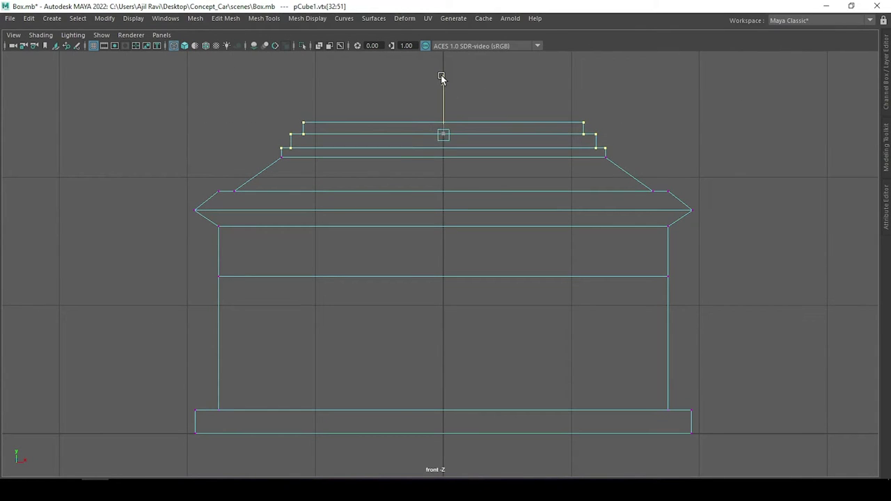
left_click_drag(441, 77, 442, 79)
Back in perspective, select the edge loop around the base plinth.
key("space")
left_click_drag(509, 206, 505, 294)
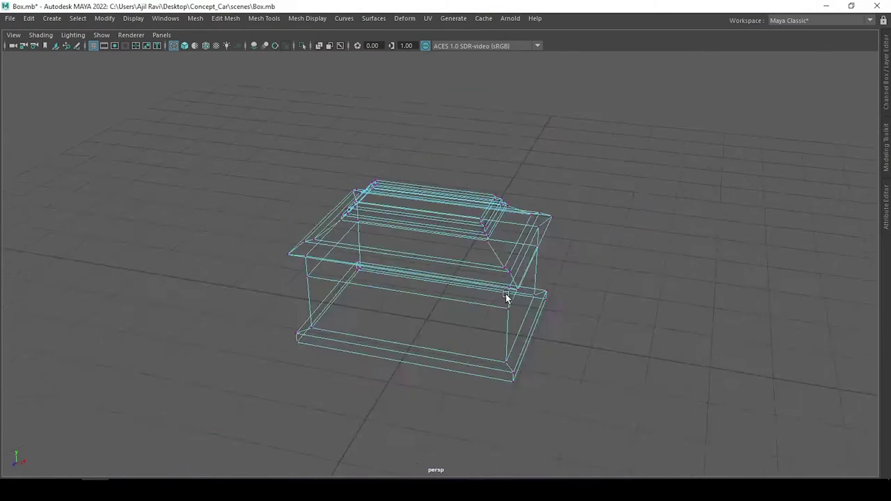
key("F10")
double_click(443, 324)
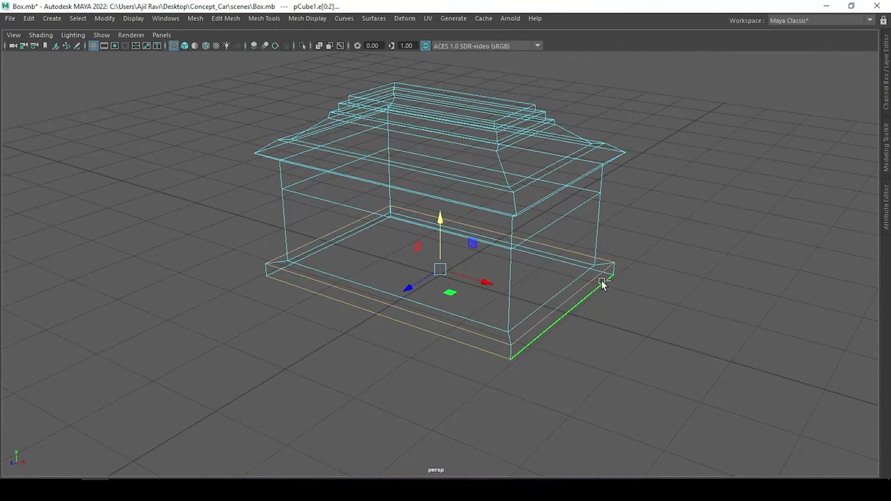
mouse_move(342, 254)
left_mouse_down("alt")
mouse_move(372, 342)
mouse_move(368, 332)
mouse_move(449, 299)
left_mouse_up("alt")
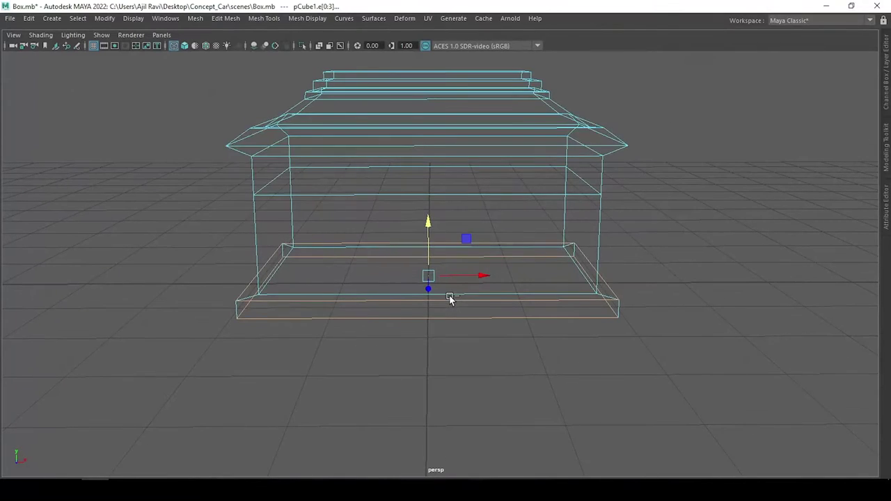
Bevel the base plinth edges and add more segments to the bevel.
scroll(449, 299, "up", 3)
key("ctrl+b")
key("5")
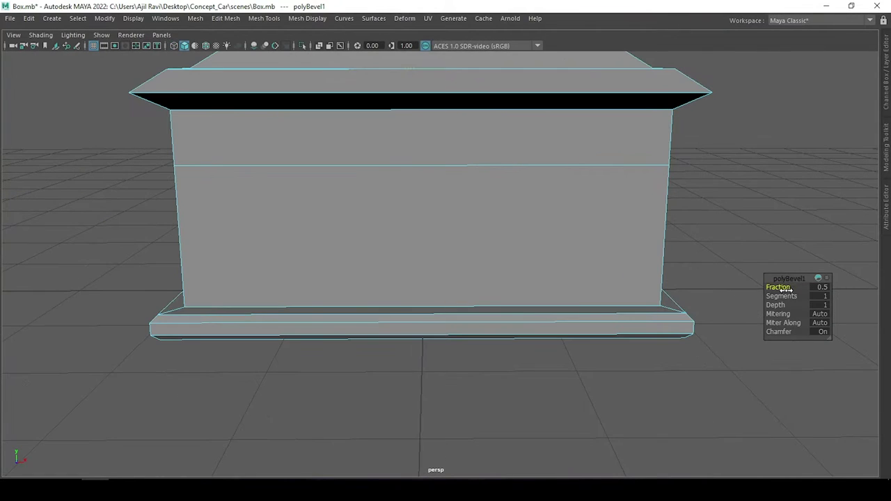
mouse_move(778, 296)
left_mouse_down()
mouse_move(789, 295)
mouse_move(766, 284)
left_mouse_up()
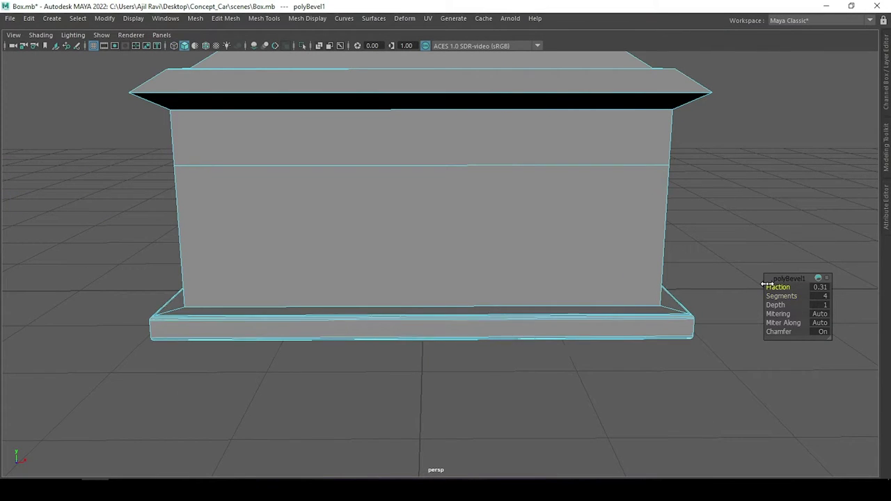
scroll(563, 274, "down", 3)
mouse_move(563, 275)
left_mouse_down("alt")
mouse_move(537, 207)
mouse_move(719, 305)
mouse_move(606, 280)
left_mouse_up("alt")
Bevel the cornice overhang edges with 4 segments and a 0.15 fraction.
key("5")
key("ctrl+b")
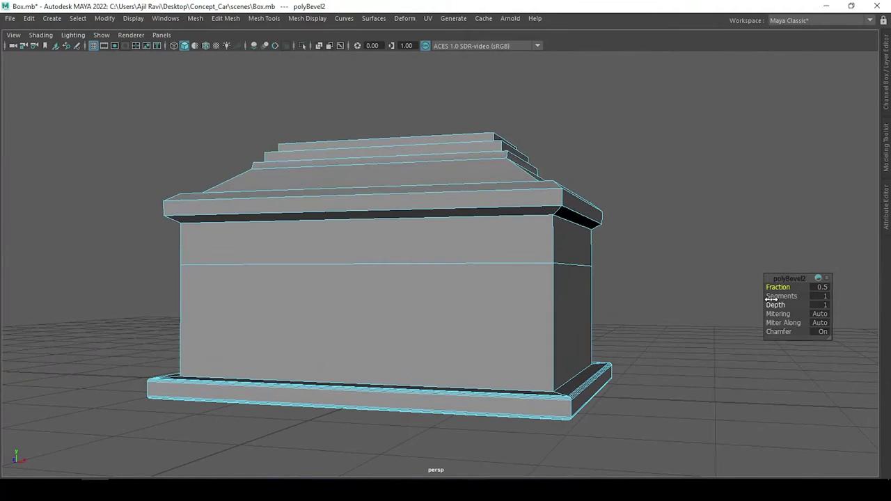
mouse_move(773, 296)
left_mouse_down()
mouse_move(789, 295)
mouse_move(751, 285)
left_mouse_up()
left_click_drag(752, 286, 601, 279, "alt")
mouse_move(529, 278)
left_mouse_down("alt")
mouse_move(483, 240)
mouse_move(593, 264)
mouse_move(561, 255)
mouse_move(522, 219)
left_mouse_up("alt")
Bevel the top step's edges with a narrower, smoother multi-segment bevel.
left_click(559, 200)
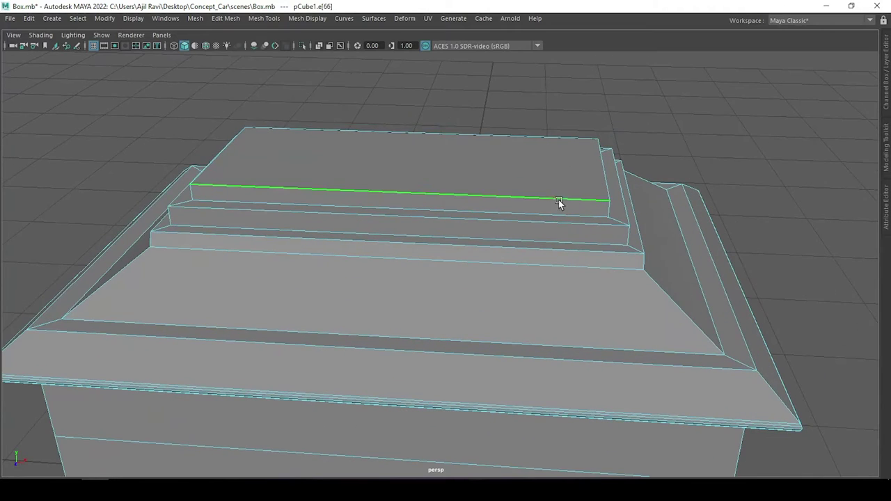
left_click(233, 145, "shift")
key("ctrl+b")
mouse_move(773, 296)
left_mouse_down()
mouse_move(790, 296)
mouse_move(763, 284)
left_mouse_up()
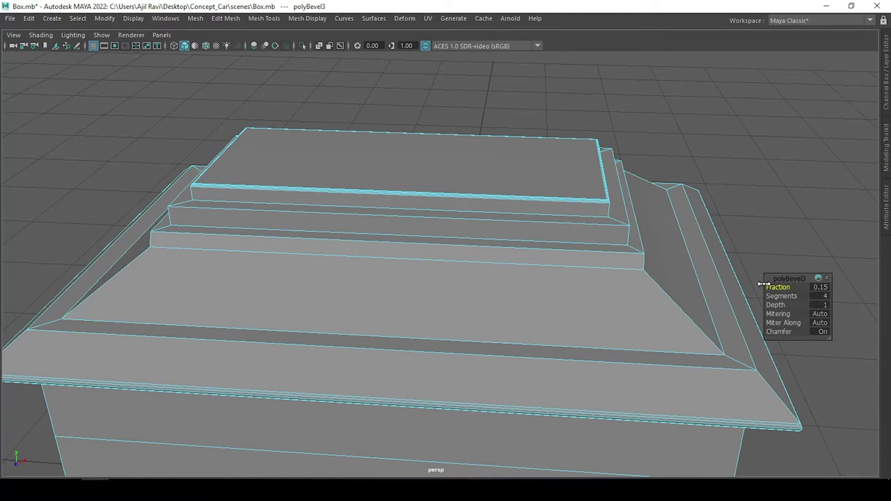
Bevel the lower step edges with extra segments, then return to object selection.
left_click(485, 227)
left_click(483, 247, "shift")
key("ctrl+b")
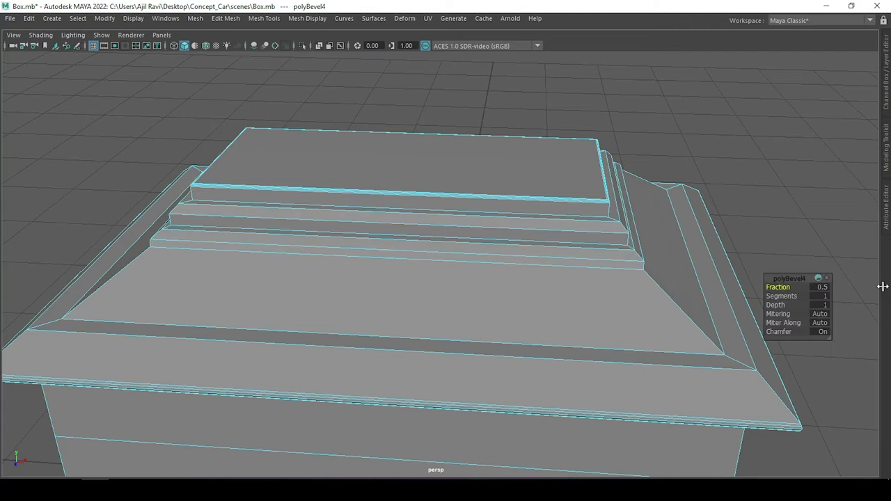
mouse_move(776, 296)
left_mouse_down()
mouse_move(793, 296)
mouse_move(769, 287)
left_mouse_up()
scroll(556, 297, "down", 5)
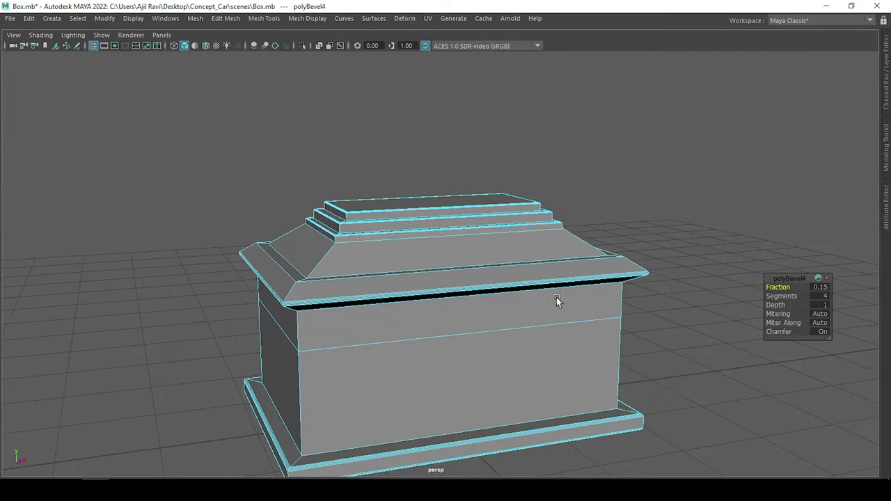
right_click(532, 183)
right_click_drag(553, 207, 587, 167)
mouse_move(484, 298)
left_mouse_down("alt")
mouse_move(527, 245)
mouse_move(530, 206)
mouse_move(574, 288)
mouse_move(442, 194)
mouse_move(503, 268)
mouse_move(418, 221)
mouse_move(826, 228)
left_mouse_up("alt")
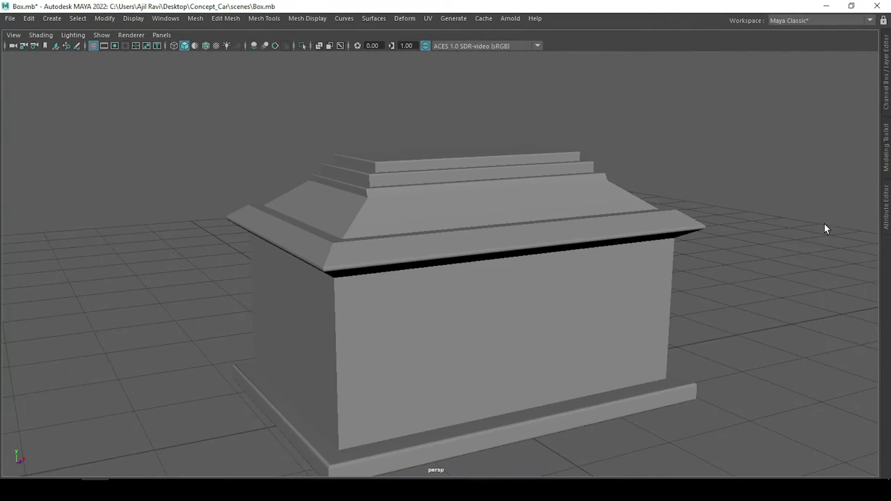
Set the bevel fraction to 5 in the box's Channel Box.
left_click(887, 111)
left_click(827, 187)
scroll(405, 233, "up", 5)
left_click_drag(404, 233, 465, 262, "alt")
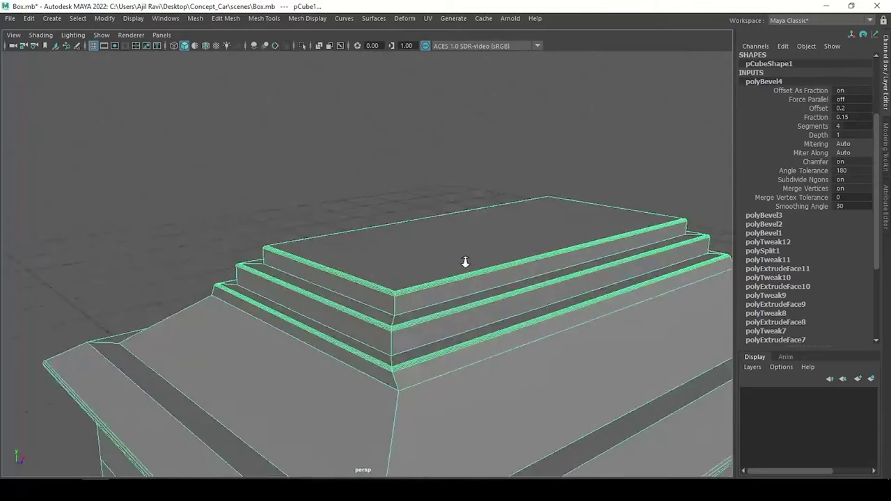
right_click_drag(464, 262, 705, 318, "alt")
type("0")
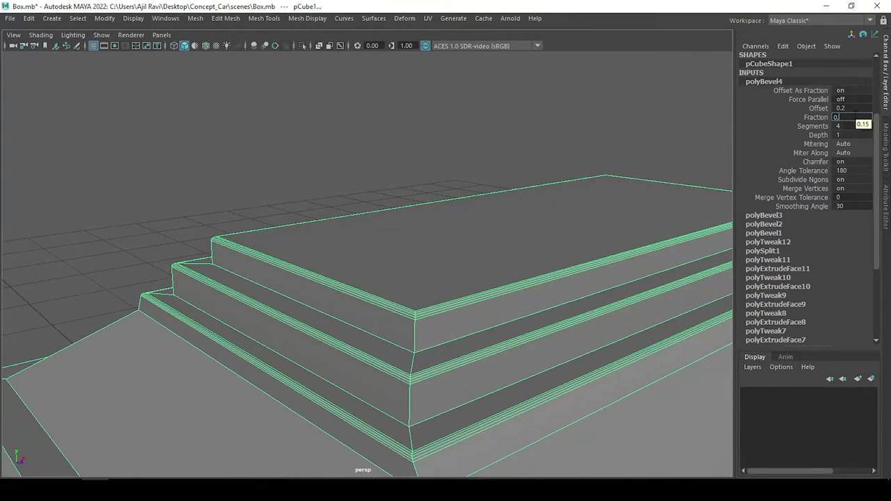
type("5")
key("Return")
Hide the Channel Box and review the bevelled box from the front.
left_click(540, 173)
mouse_move(541, 172)
left_mouse_down("alt")
mouse_move(558, 235)
mouse_move(531, 241)
mouse_move(593, 276)
mouse_move(390, 258)
mouse_move(386, 271)
left_mouse_up("alt")
left_click(386, 271)
mouse_move(553, 331)
left_mouse_down("alt")
mouse_move(383, 258)
mouse_move(447, 310)
mouse_move(405, 293)
mouse_move(425, 283)
mouse_move(496, 284)
left_mouse_up("alt")
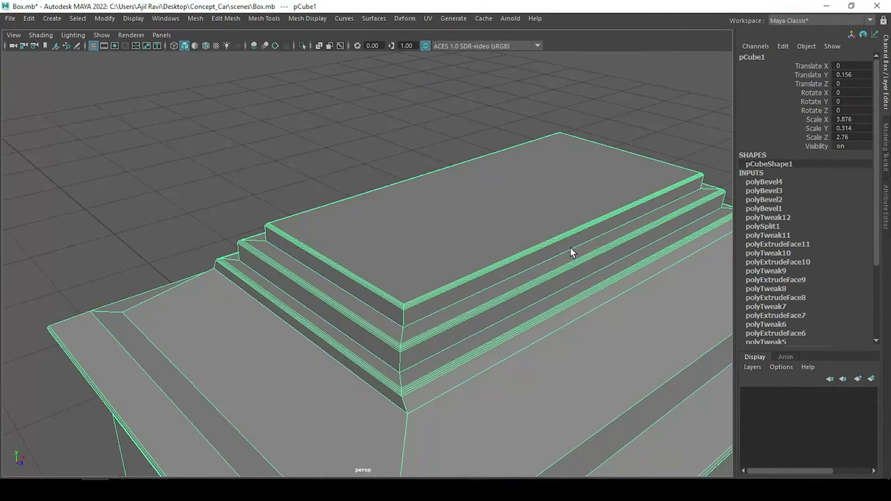
key("ctrl+space")
left_click_drag(582, 276, 475, 290, "alt")
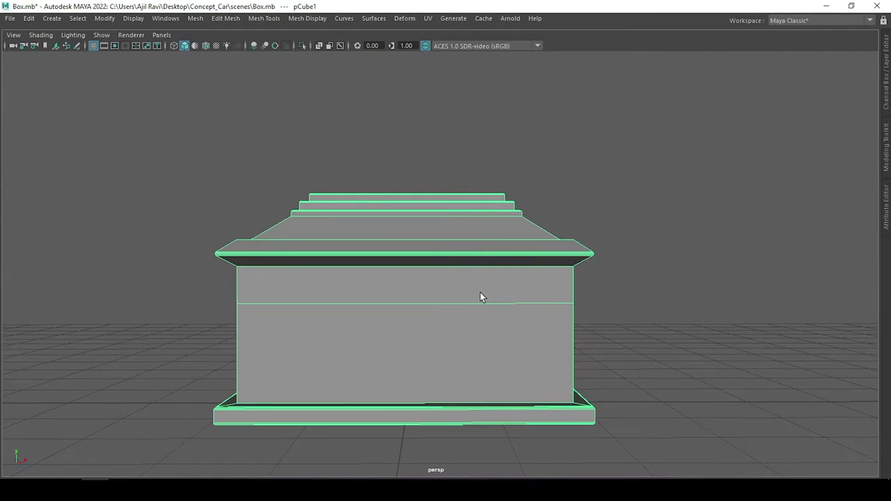
Inspect the box in a wireframe top view, then return to a shaded perspective view.
middle_click_drag(487, 256, 518, 266, "alt")
key("space")
left_click_drag(517, 266, 501, 255)
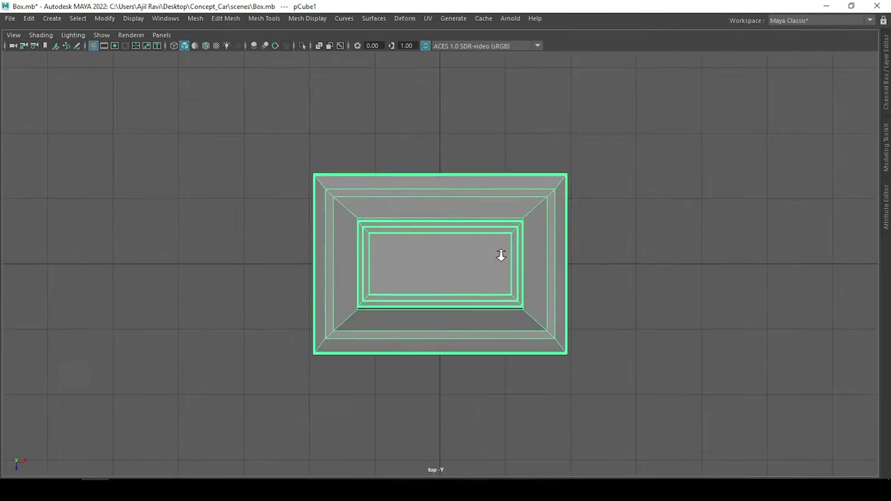
scroll(563, 229, "up", 3)
key("4")
scroll(592, 190, "up", 2)
scroll(693, 124, "up", 1)
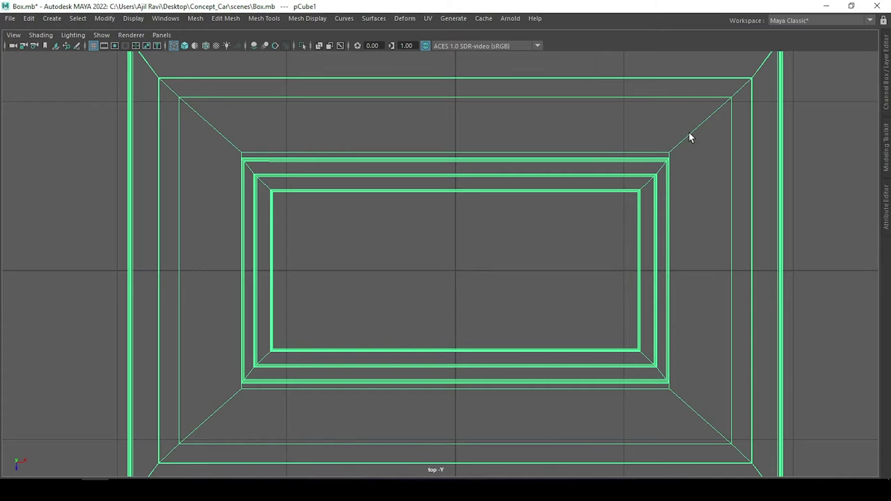
key("F10")
double_click(638, 152)
middle_click_drag(487, 197, 455, 320)
mouse_move(463, 269)
left_mouse_down("alt")
mouse_move(477, 233)
mouse_move(415, 314)
mouse_move(550, 257)
left_mouse_up("alt")
key("5")
Bevel the horizontal seam edge running around the middle of the box body.
left_click(624, 199)
mouse_move(624, 199)
left_mouse_down("alt")
mouse_move(609, 195)
mouse_move(564, 253)
left_mouse_up("alt")
mouse_move(563, 254)
right_mouse_down("alt")
mouse_move(505, 289)
mouse_move(421, 280)
right_mouse_up("alt")
mouse_move(422, 281)
left_mouse_down("alt")
mouse_move(452, 281)
mouse_move(477, 317)
mouse_move(420, 340)
mouse_move(546, 322)
mouse_move(513, 339)
mouse_move(624, 320)
mouse_move(538, 279)
mouse_move(574, 286)
mouse_move(584, 260)
mouse_move(595, 307)
mouse_move(541, 297)
mouse_move(572, 308)
mouse_move(551, 311)
left_mouse_up("alt")
left_click(624, 319)
key("F10")
left_click(580, 252)
key("ctrl+b")
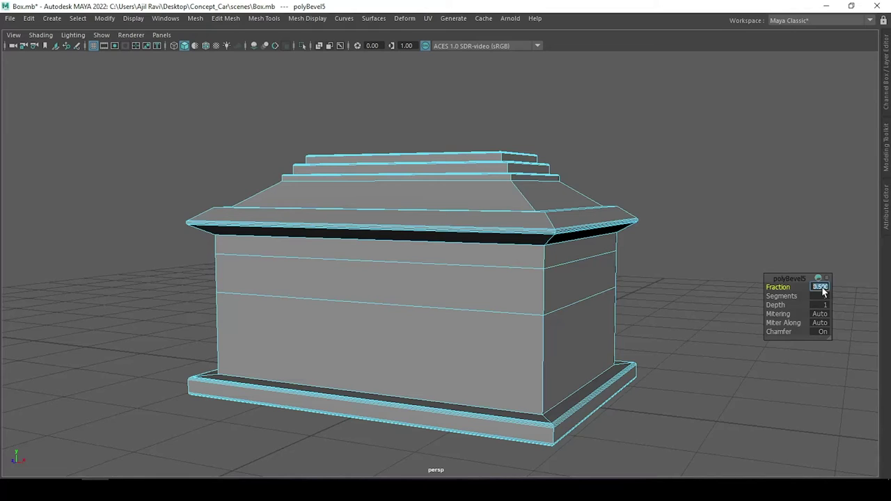
type("0.01")
Narrow the seam bevel's fraction to 0.03.
key("Return")
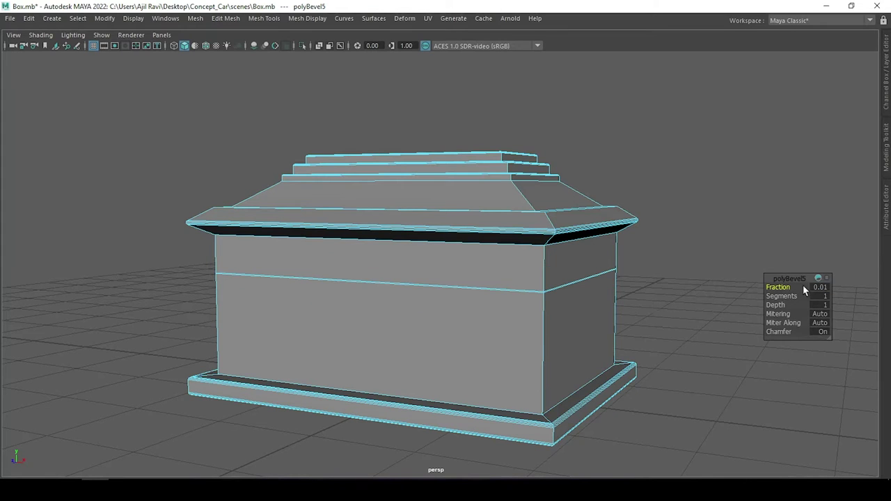
mouse_move(771, 287)
left_mouse_down()
mouse_move(393, 318)
mouse_move(455, 334)
mouse_move(501, 258)
left_mouse_up()
scroll(396, 277, "up", 2)
scroll(389, 299, "down", 2)
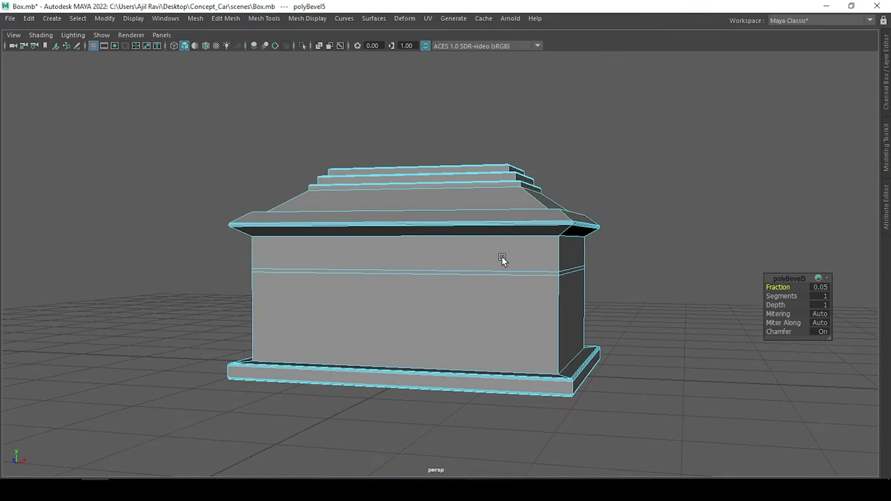
scroll(502, 258, "up", 2)
left_click_drag(778, 287, 777, 287)
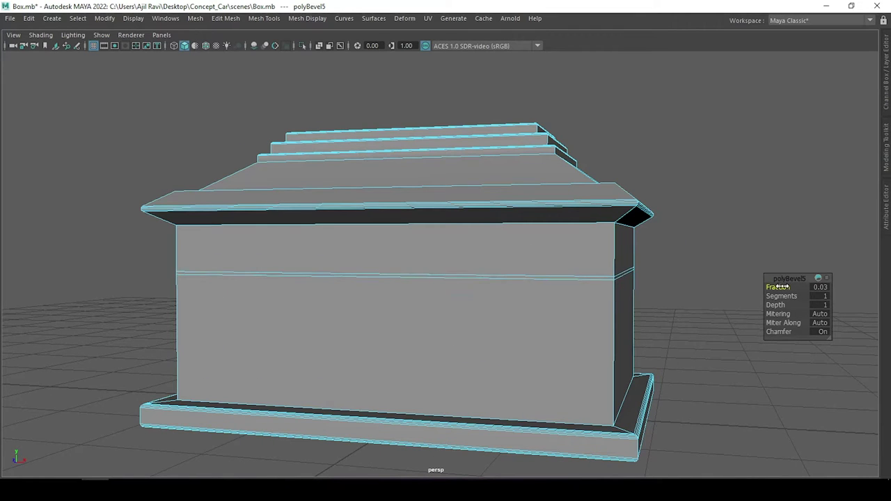
Select the thin bevel face strip around the seam and extrude it.
key("F11")
left_click_drag(554, 285, 581, 291, "alt")
left_click(580, 279)
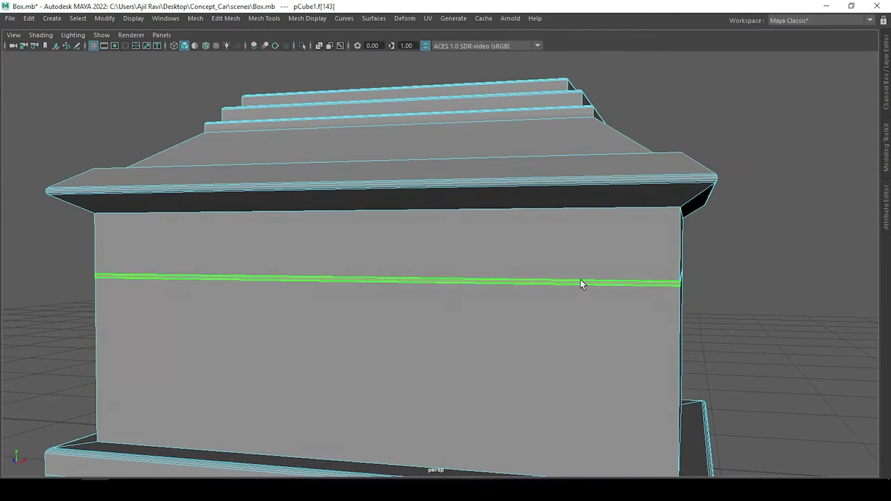
scroll(629, 276, "down", 5)
mouse_move(495, 309)
left_mouse_down("alt")
mouse_move(682, 336)
mouse_move(622, 326)
left_mouse_up("alt")
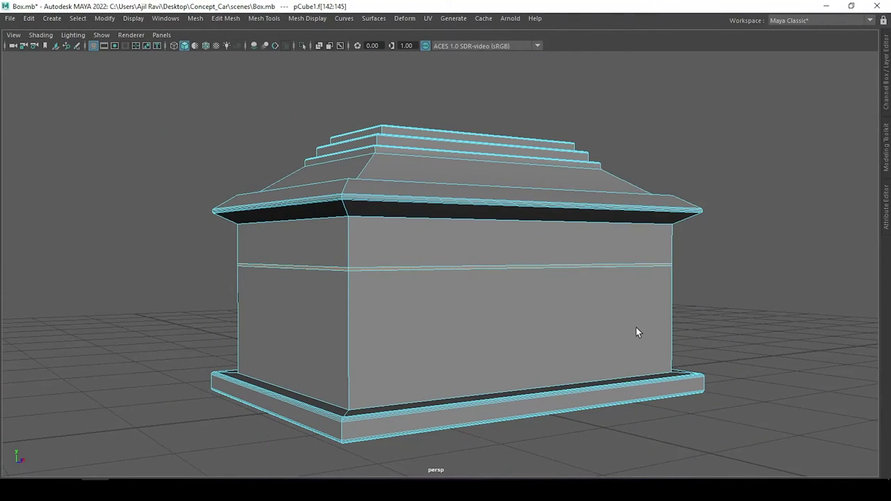
key("ctrl+e")
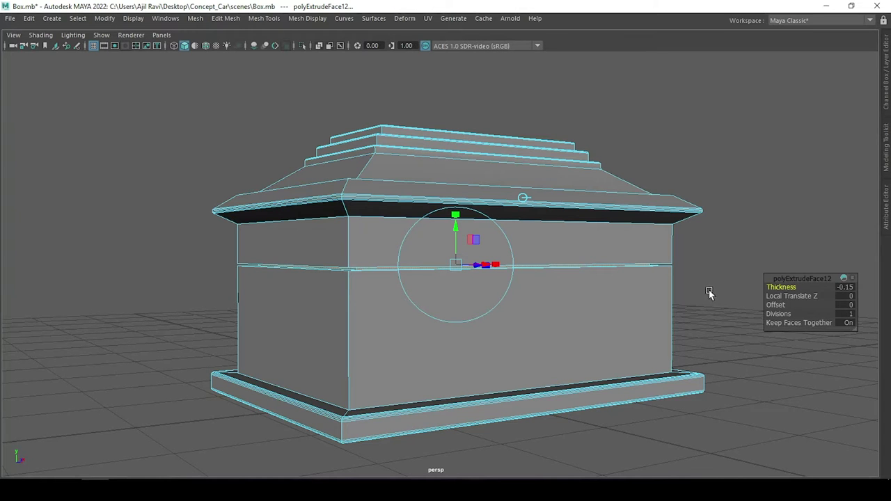
Set the bevel fraction to 0.015.
mouse_move(709, 289)
left_mouse_down("alt")
mouse_move(587, 258)
mouse_move(737, 248)
mouse_move(681, 254)
left_mouse_up("alt")
left_click(737, 248)
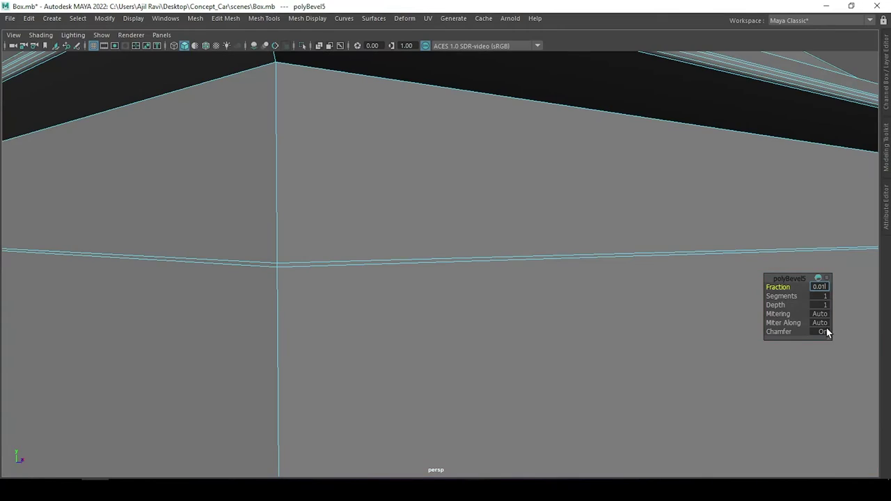
type("5")
key("Return")
Extrude the upper face band inward with a thickness of -0.15.
scroll(549, 324, "down", 5)
mouse_move(319, 265)
left_mouse_down("alt")
mouse_move(644, 310)
mouse_move(517, 302)
mouse_move(545, 293)
left_mouse_up("alt")
scroll(543, 278, "up", 2)
key("ctrl+e")
left_click_drag(543, 259, 298, 239, "alt")
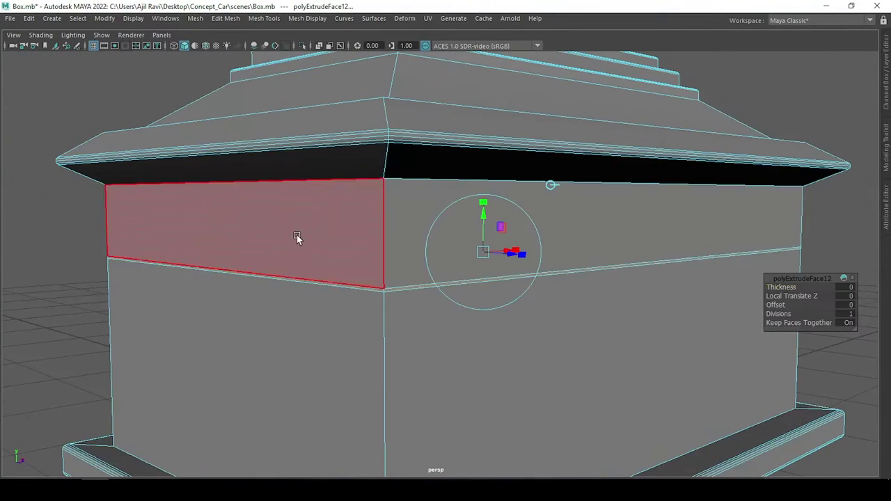
type("0.15")
key("Return")
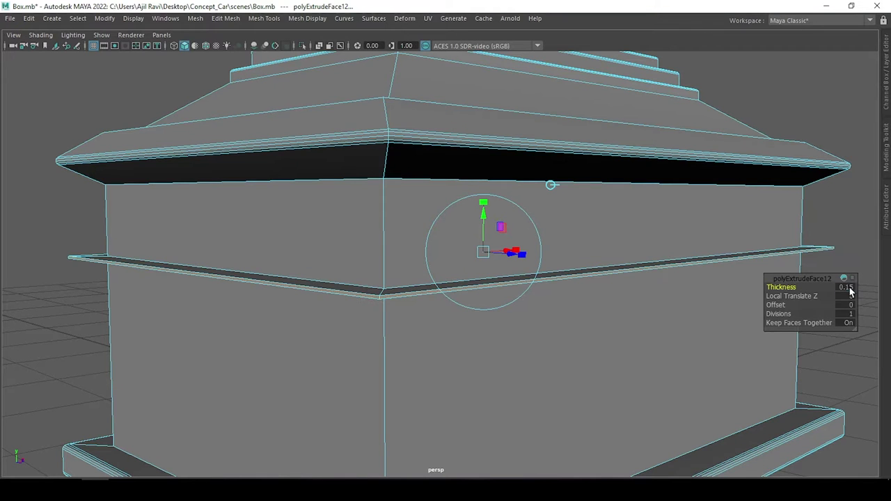
type("-0.15")
key("Return")
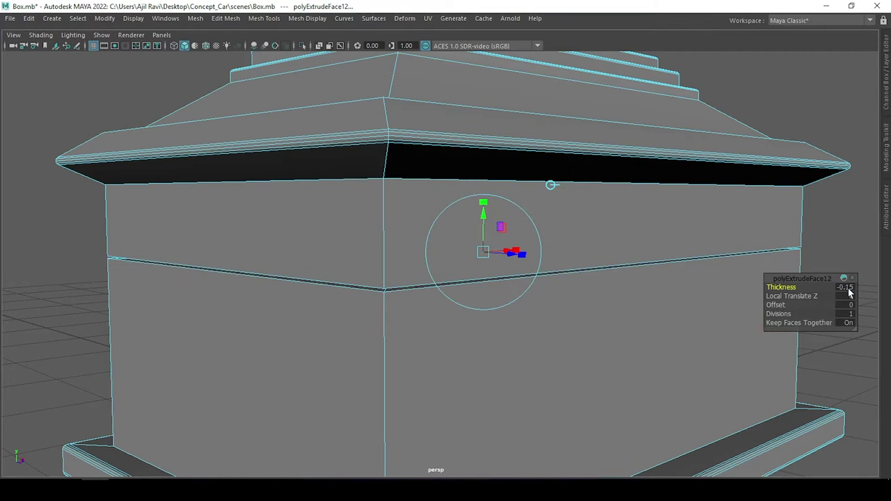
Return to whole-object selection mode and reselect the box.
mouse_move(845, 290)
left_mouse_down("alt")
mouse_move(541, 239)
mouse_move(480, 274)
left_mouse_up("alt")
scroll(479, 274, "up", 2)
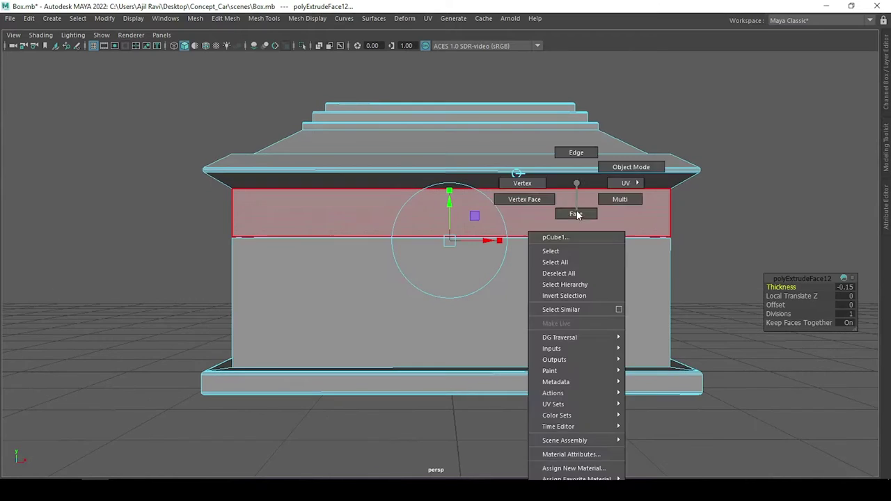
right_click_drag(575, 202, 630, 165)
mouse_move(761, 160)
left_mouse_down("alt")
mouse_move(593, 195)
mouse_move(414, 338)
mouse_move(783, 324)
left_mouse_up("alt")
scroll(732, 328, "down", 1)
scroll(732, 328, "up", 3)
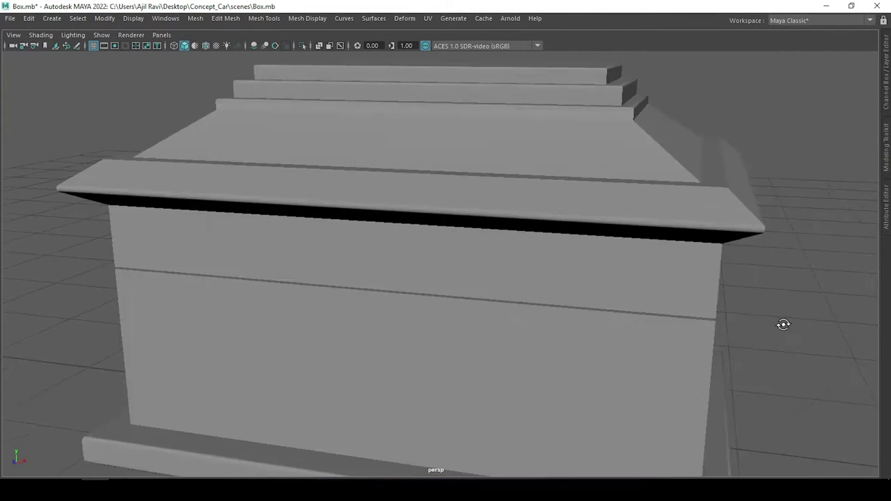
scroll(527, 246, "up", 5)
left_click(527, 246)
mouse_move(527, 246)
left_mouse_down("alt")
mouse_move(630, 258)
mouse_move(619, 260)
left_mouse_up("alt")
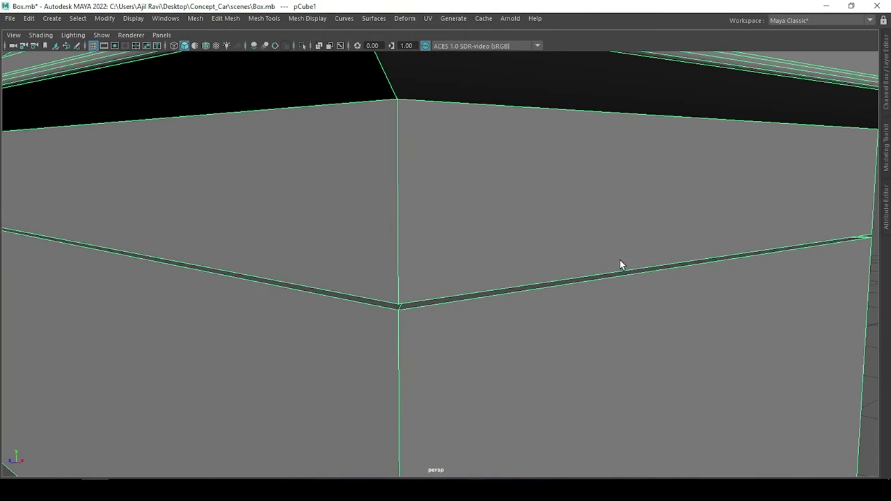
Bevel the groove edges with a 0.01 fraction and 2 segments.
key("F10")
left_click(507, 290)
key("ctrl+b")
mouse_move(783, 287)
left_mouse_down()
mouse_move(755, 278)
mouse_move(793, 296)
left_mouse_up()
left_click(781, 296)
key("f")
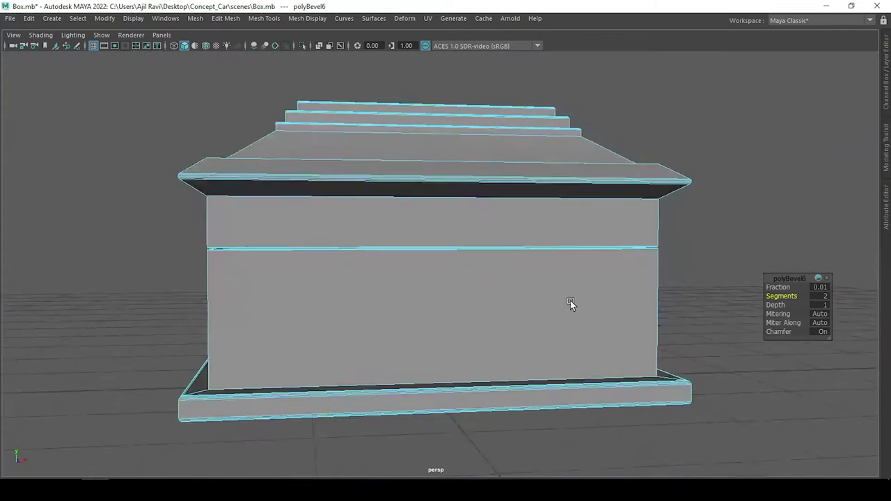
Select the box's vertical corner edges and bevel them.
left_click(692, 165)
mouse_move(692, 164)
left_mouse_down("alt")
mouse_move(713, 241)
mouse_move(668, 244)
mouse_move(660, 276)
mouse_move(618, 286)
mouse_move(627, 296)
left_mouse_up("alt")
scroll(607, 323, "up", 5)
left_click(607, 323)
key("f")
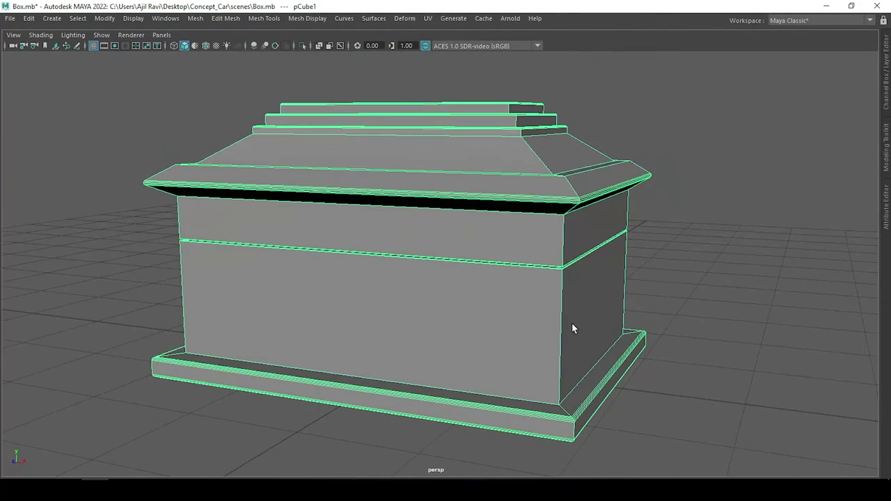
key("F10")
left_click(560, 319)
mouse_move(589, 300)
left_mouse_down("alt")
mouse_move(424, 314)
mouse_move(785, 346)
mouse_move(508, 296)
mouse_move(545, 318)
left_mouse_up("alt")
key("ctrl+b")
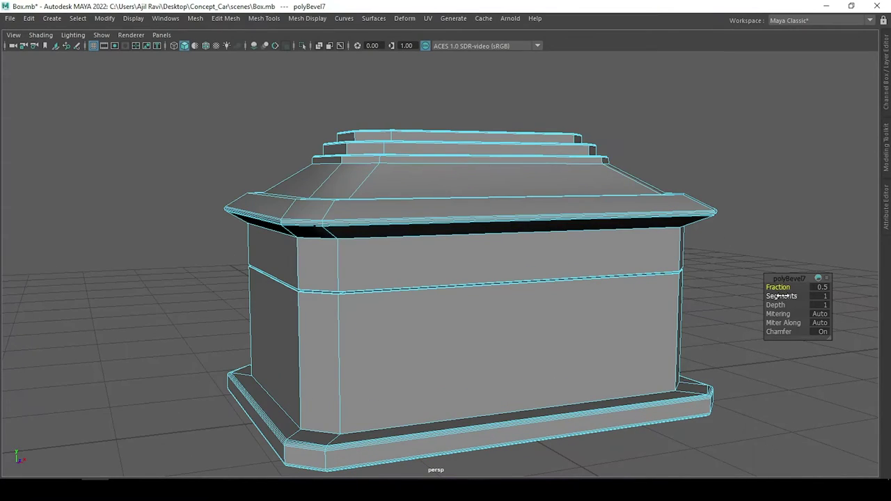
Set the corner bevel to 4 segments with a 0.1 fraction.
left_click_drag(768, 296, 800, 301)
mouse_move(429, 288)
left_mouse_down("alt")
mouse_move(527, 300)
mouse_move(515, 255)
left_mouse_up("alt")
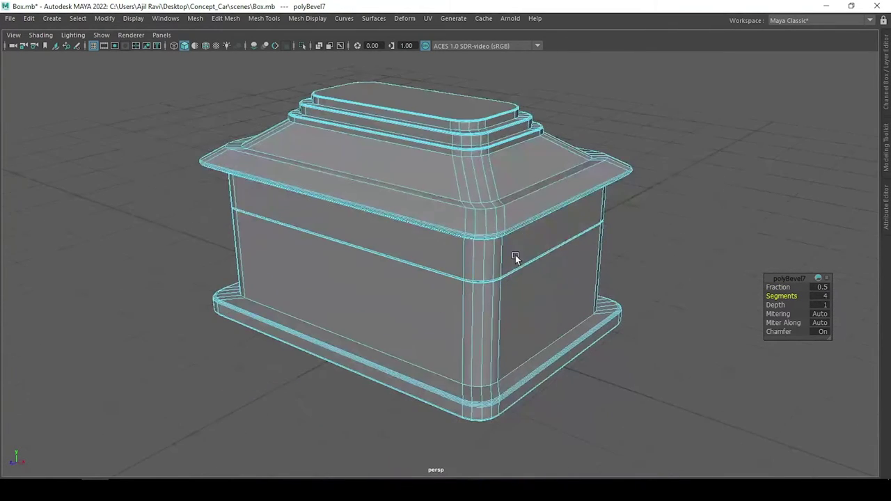
mouse_move(779, 287)
left_mouse_down()
mouse_move(513, 302)
mouse_move(434, 318)
mouse_move(505, 311)
left_mouse_up()
scroll(721, 307, "up", 2)
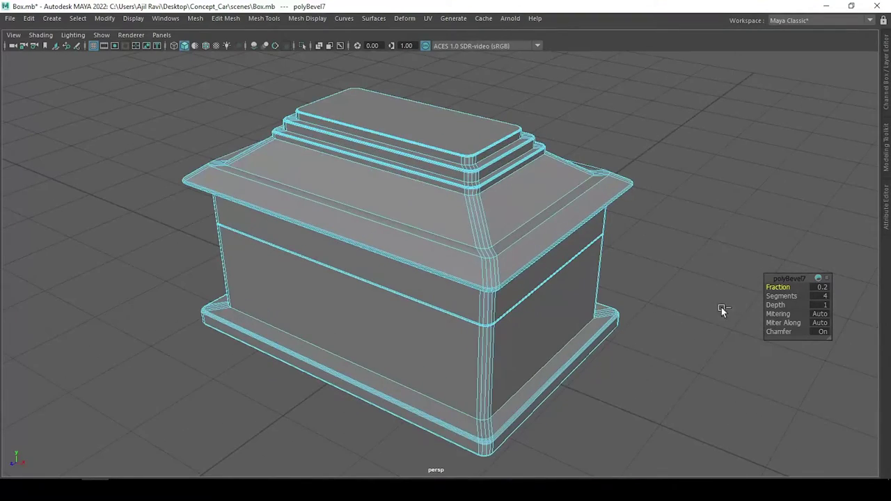
Face the box straight on and return to whole-object selection mode.
left_click_drag(418, 307, 501, 309, "alt")
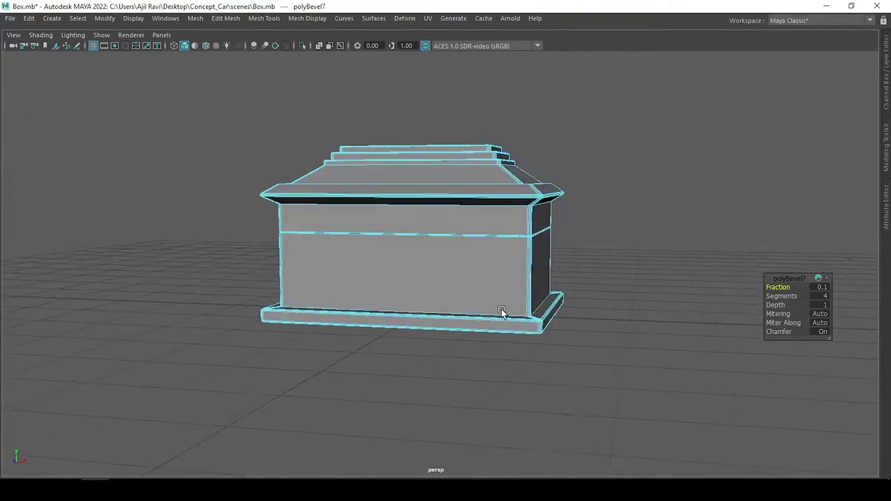
key("F8")
scroll(487, 174, "up", 2)
key("space")
In the front view, scale the box wider along the X axis.
left_click_drag(489, 186, 497, 231)
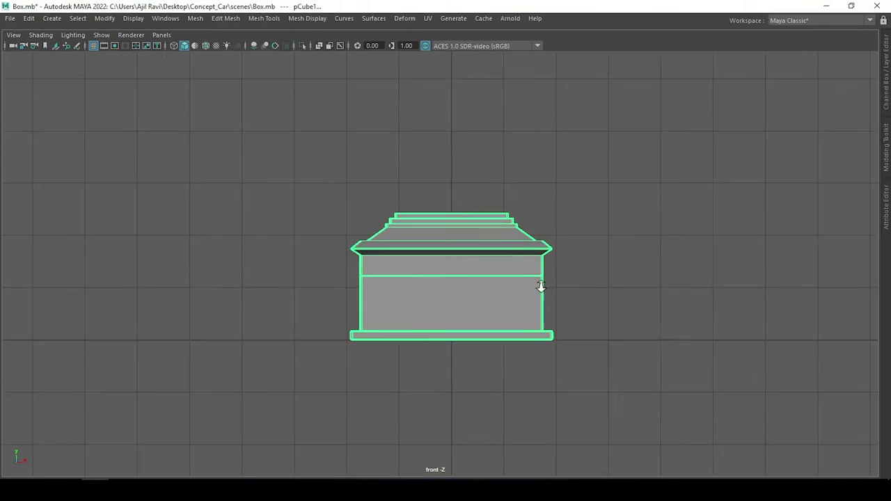
key("r")
left_click_drag(467, 348, 470, 351)
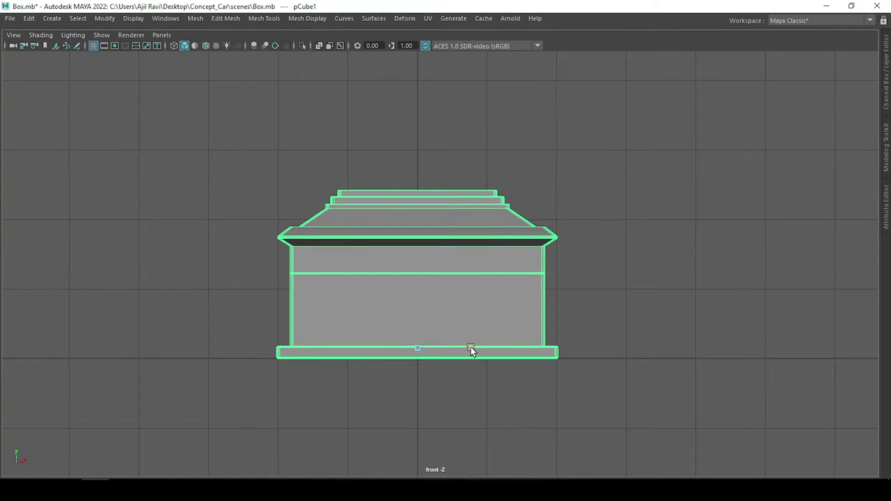
scroll(428, 283, "up", 2)
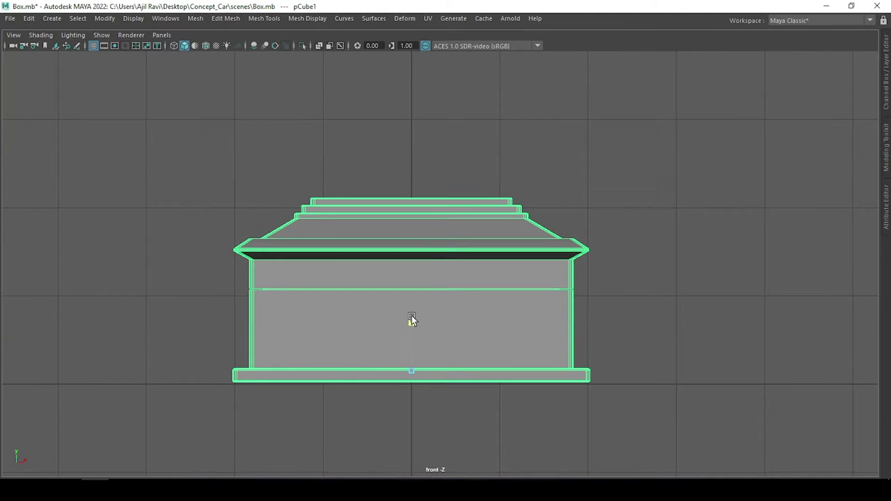
scroll(417, 322, "down", 3)
scroll(421, 316, "up", 2)
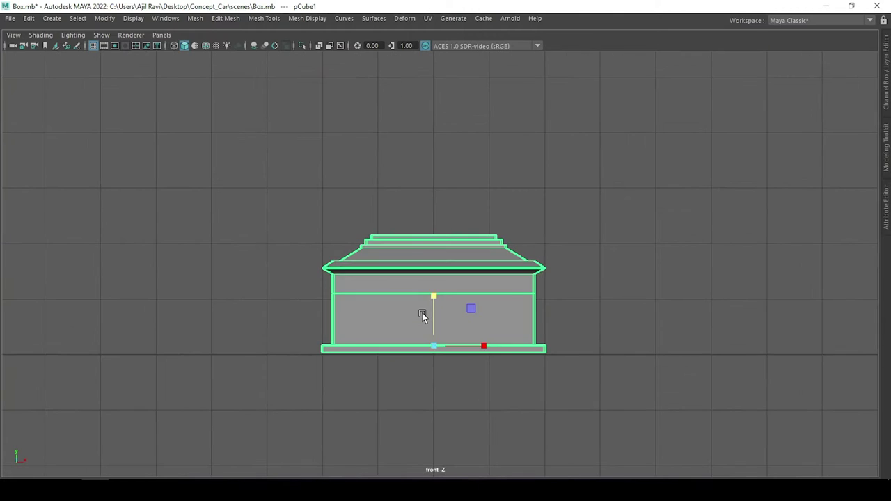
Check the widened box in perspective, then in the top view.
key("space")
left_click_drag(423, 312, 423, 283)
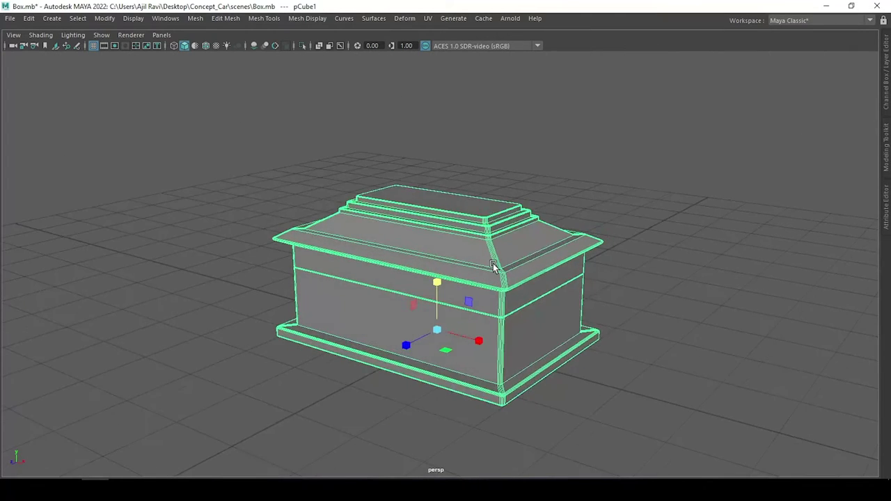
mouse_move(582, 277)
left_mouse_down("alt")
mouse_move(581, 262)
mouse_move(502, 294)
mouse_move(504, 328)
mouse_move(312, 316)
mouse_move(582, 235)
mouse_move(547, 271)
mouse_move(502, 252)
mouse_move(474, 199)
mouse_move(711, 247)
mouse_move(485, 280)
left_mouse_up("alt")
key("space")
left_click_drag(433, 264, 432, 234)
scroll(794, 247, "up", 3)
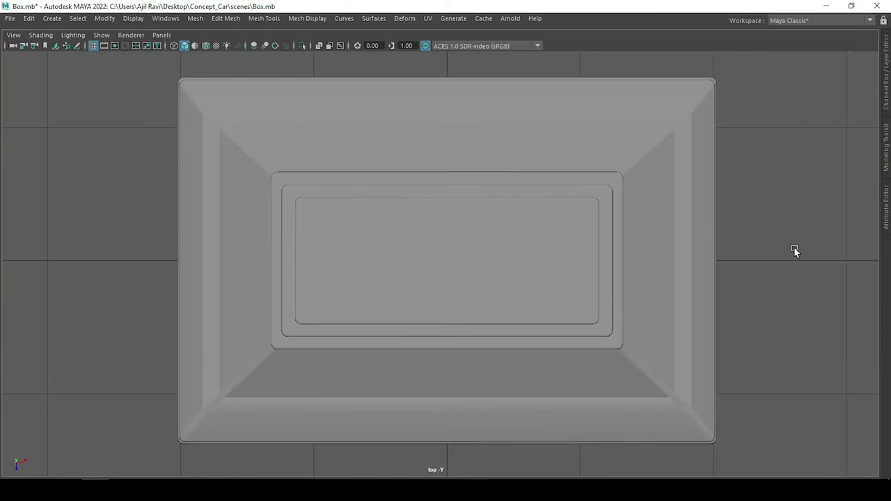
Return to the perspective view and select the box.
key("space")
left_click(787, 248)
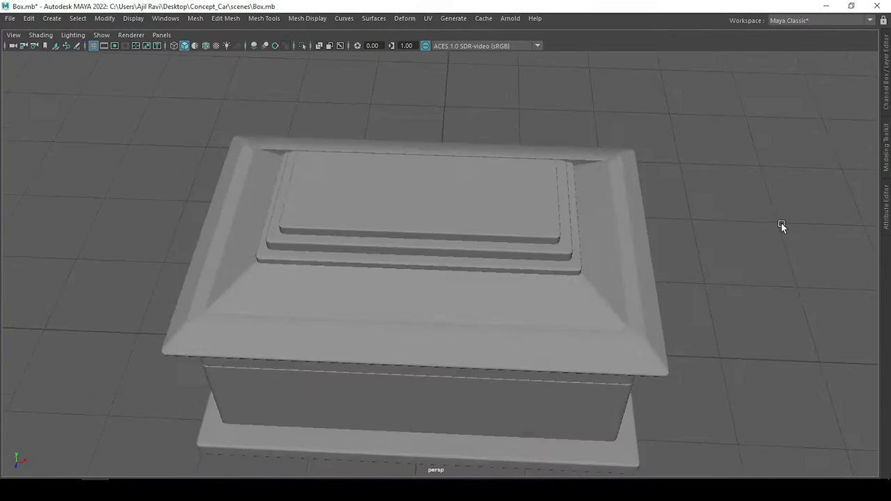
mouse_move(781, 223)
left_mouse_down("alt")
mouse_move(583, 260)
mouse_move(624, 280)
mouse_move(588, 217)
left_mouse_up("alt")
left_click(584, 260)
scroll(548, 288, "up", 3)
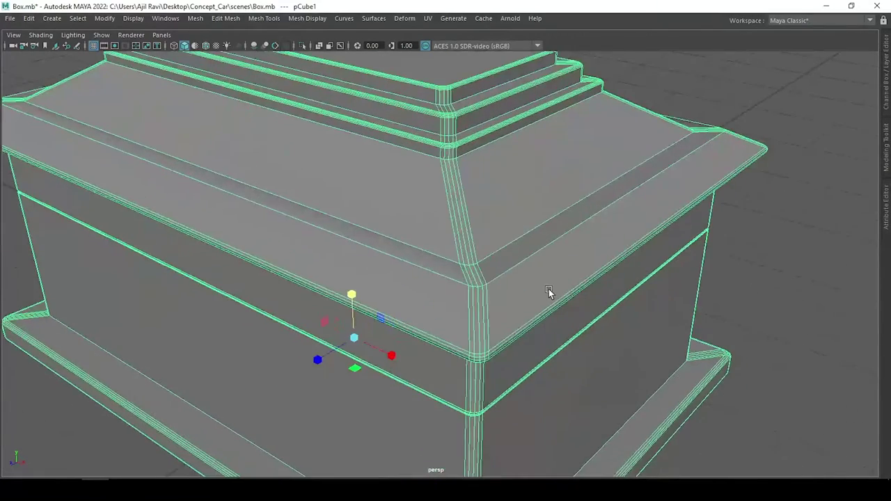
scroll(548, 288, "up", 2)
Bevel the lid overhang edge with 2 segments.
key("F10")
left_click(538, 254)
key("ctrl+b")
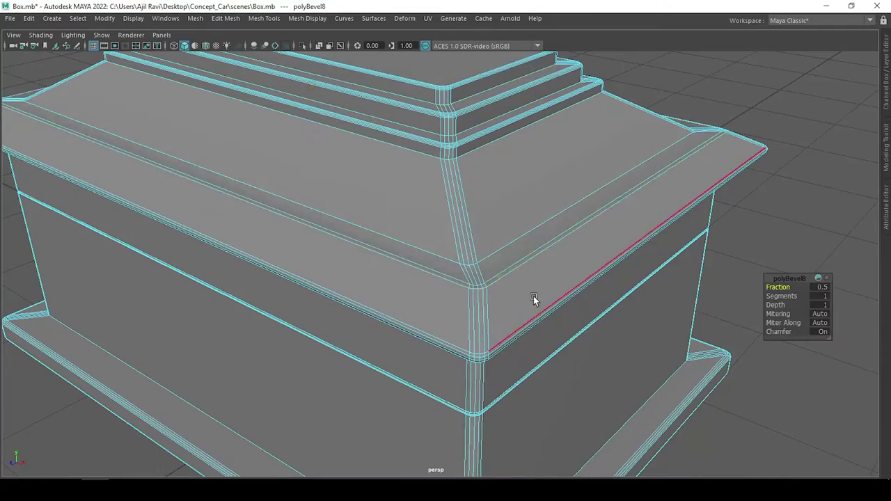
mouse_move(533, 296)
left_mouse_down("alt")
mouse_move(515, 288)
mouse_move(492, 305)
mouse_move(504, 294)
mouse_move(561, 310)
mouse_move(705, 313)
left_mouse_up("alt")
left_click_drag(781, 296, 794, 300)
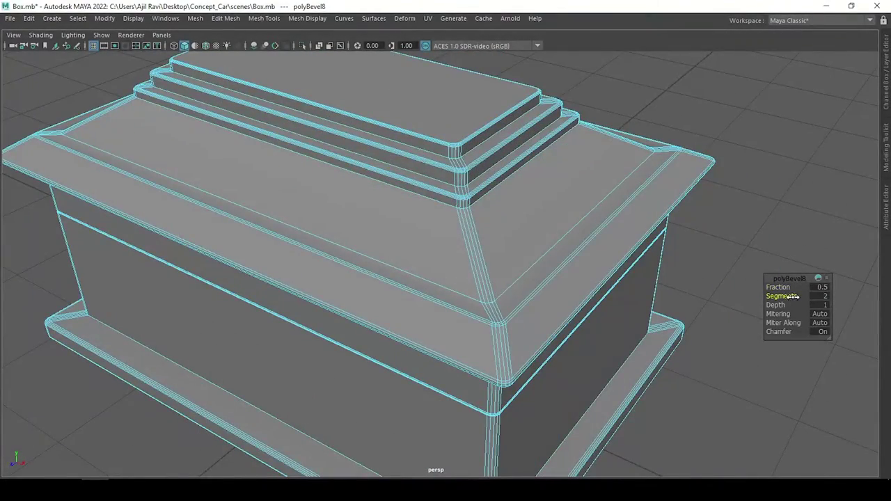
Bevel the lid's sloping corner and top edges with 4 segments at fraction 0.2.
left_click(533, 264)
key("ctrl+b")
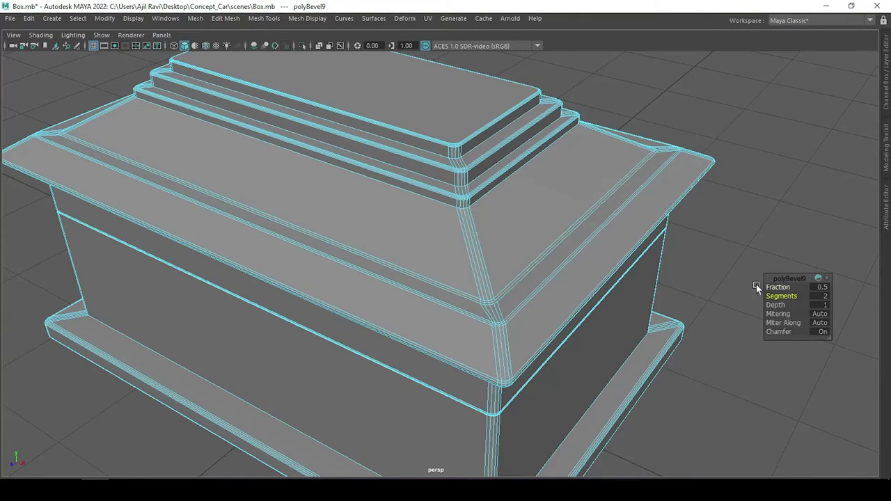
mouse_move(755, 284)
left_mouse_down("alt")
mouse_move(582, 279)
mouse_move(517, 215)
left_mouse_up("alt")
scroll(477, 201, "up", 3)
left_click(466, 183)
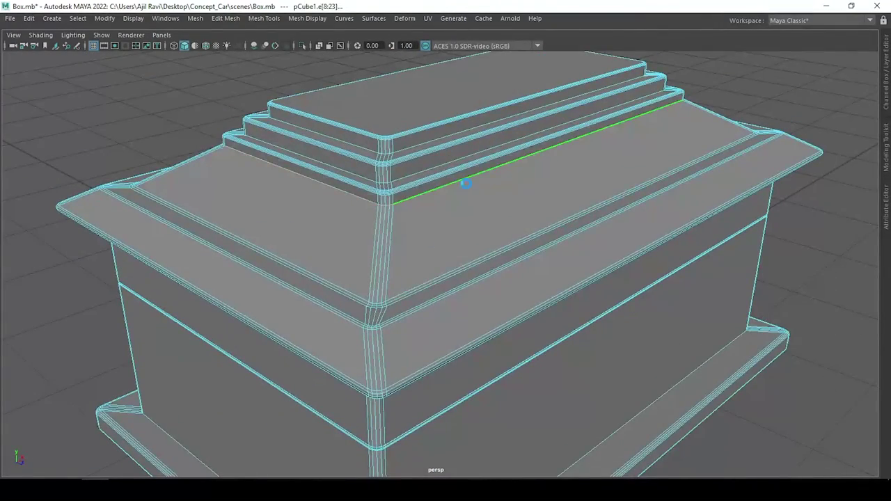
key("ctrl+b")
mouse_move(781, 297)
left_mouse_down()
mouse_move(791, 297)
mouse_move(760, 286)
left_mouse_up()
scroll(678, 308, "down", 5)
Clear the edge selection, reselect the box in front view, and show its move handles.
left_click_drag(642, 280, 599, 230, "alt")
right_click(551, 183)
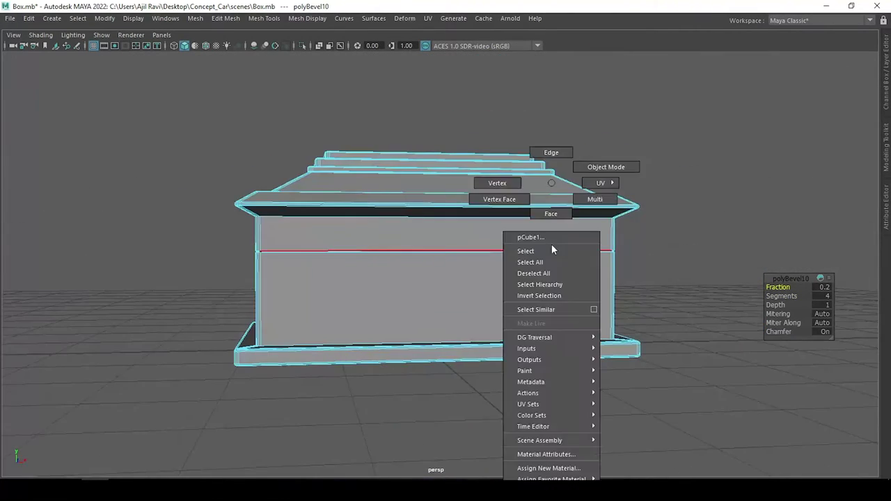
left_click(640, 264)
mouse_move(640, 265)
left_mouse_down("alt")
mouse_move(646, 274)
mouse_move(614, 281)
mouse_move(627, 280)
left_mouse_up("alt")
left_click_drag(423, 188, 477, 192)
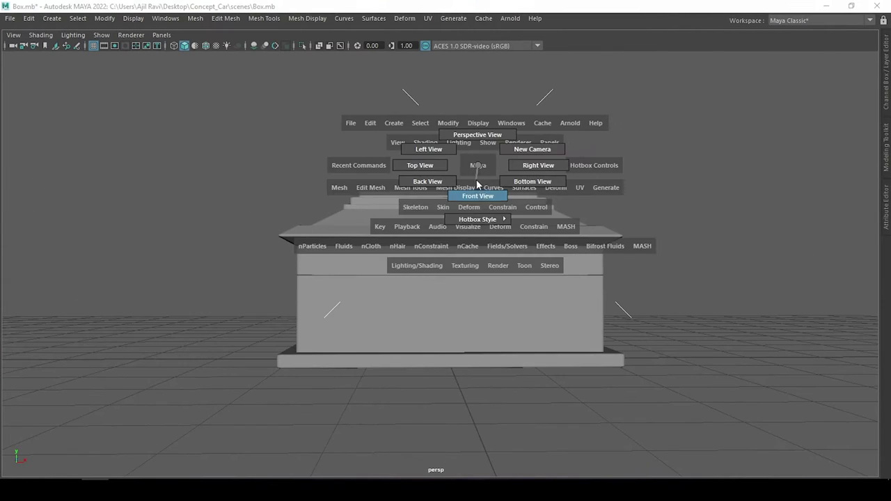
scroll(432, 341, "up", 2)
left_click(485, 275)
key("w")
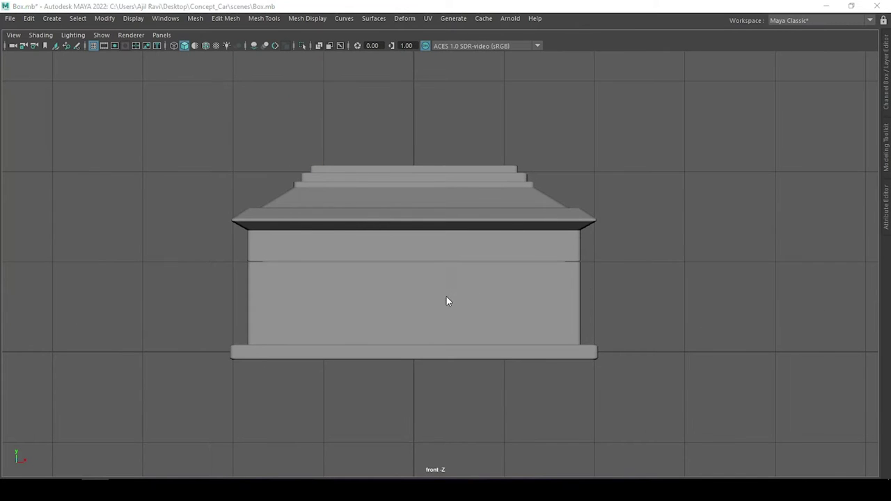
mouse_move(446, 296)
left_mouse_down()
mouse_move(575, 245)
mouse_move(543, 248)
left_mouse_up()
Create a cylinder below the box and rotate it 90 degrees on X.
right_click_drag(543, 247, 481, 246, "shift")
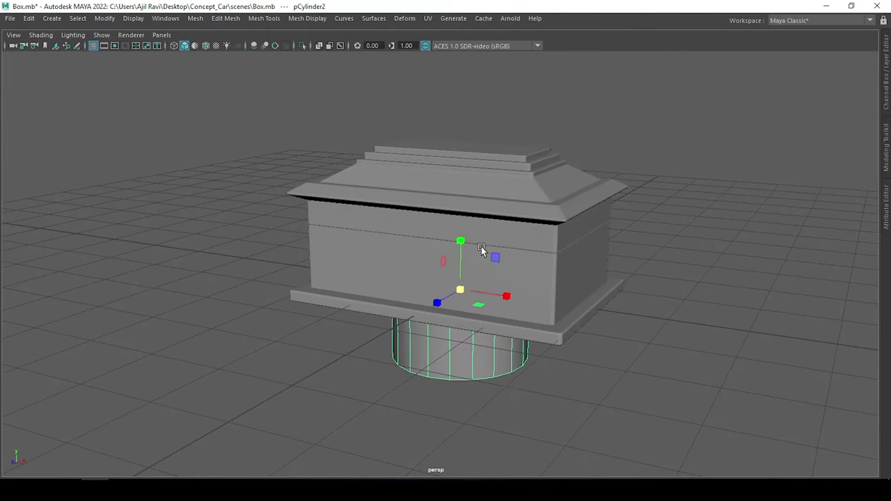
left_click(886, 103)
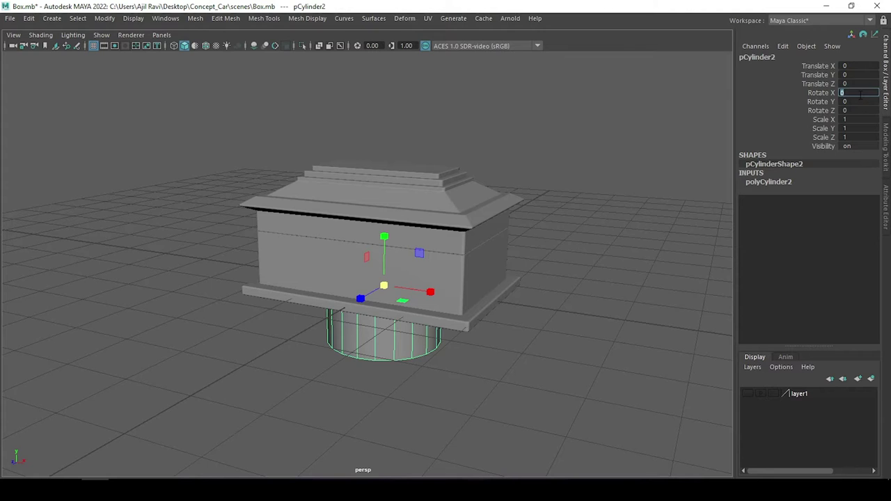
type("90")
key("Return")
mouse_move(360, 298)
left_mouse_down()
mouse_move(260, 355)
mouse_move(379, 348)
mouse_move(418, 319)
left_mouse_up()
Set the cylinder's Subdivisions Axis to 40 and view its cap.
left_click(769, 182)
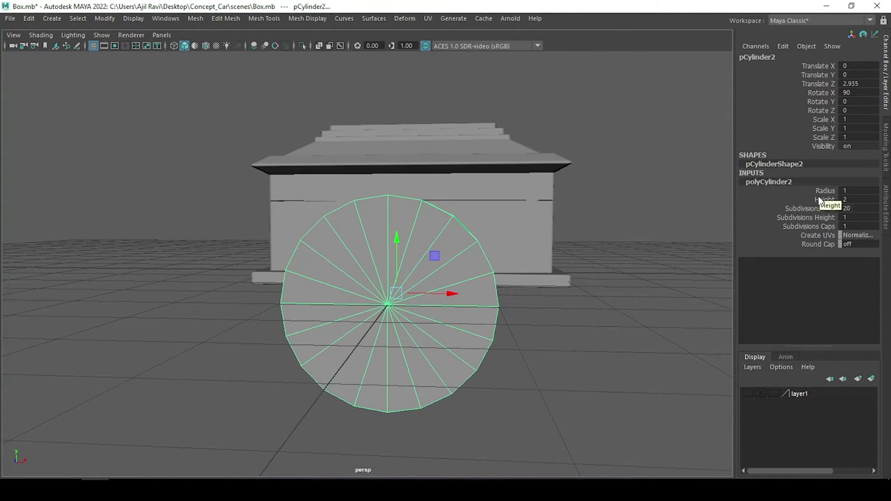
left_click(807, 208)
middle_click_drag(529, 251, 662, 288)
mouse_move(662, 288)
left_mouse_down("alt")
mouse_move(531, 320)
mouse_move(360, 300)
left_mouse_up("alt")
right_click_drag(360, 300, 408, 420)
mouse_move(408, 420)
left_mouse_down("alt")
mouse_move(367, 334)
mouse_move(466, 307)
left_mouse_up("alt")
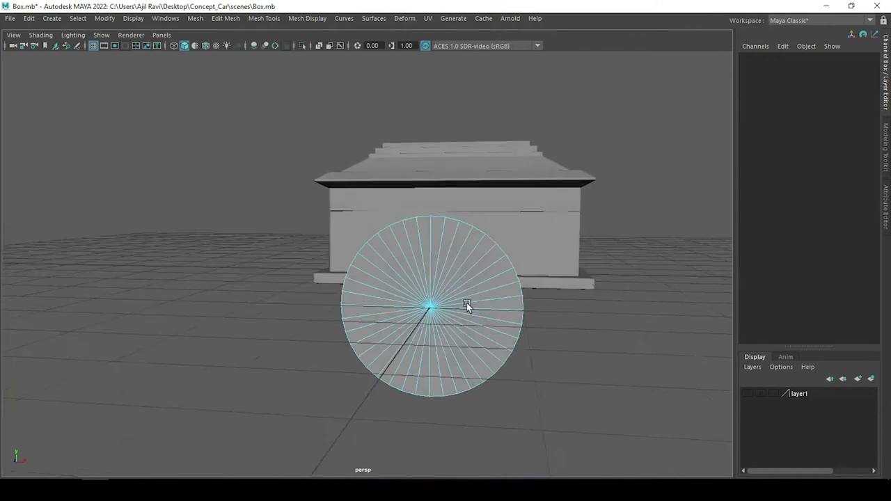
scroll(533, 261, "down", 2)
key("space")
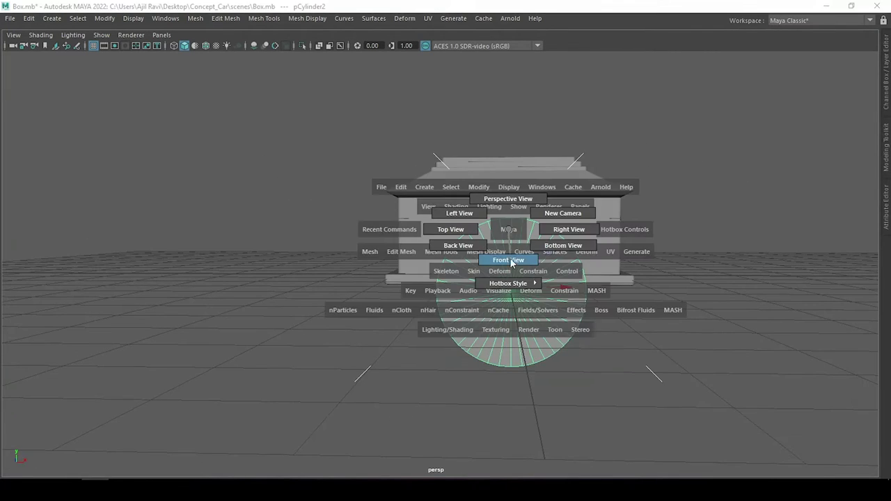
In front view, chamfer the cap's centre vertex into a small ring and scale it down.
key("f")
key("F9")
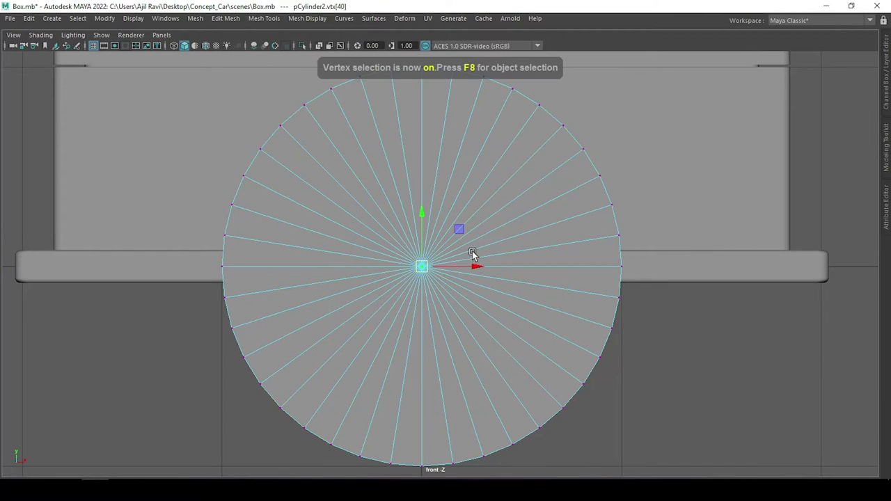
right_click_drag(472, 254, 515, 254, "shift")
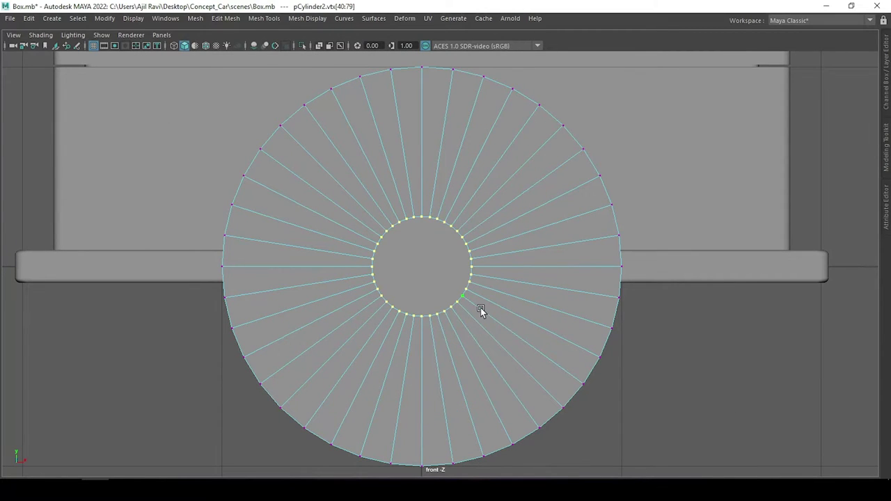
key("w")
scroll(465, 275, "down", 3)
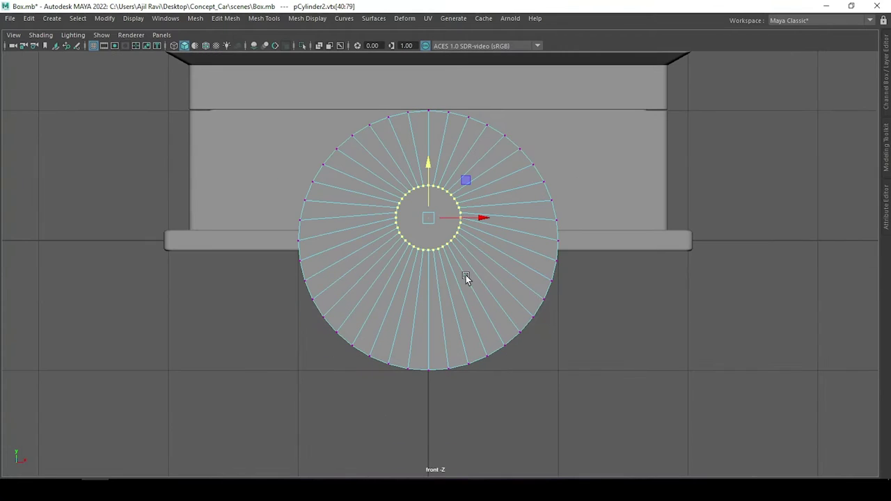
key("r")
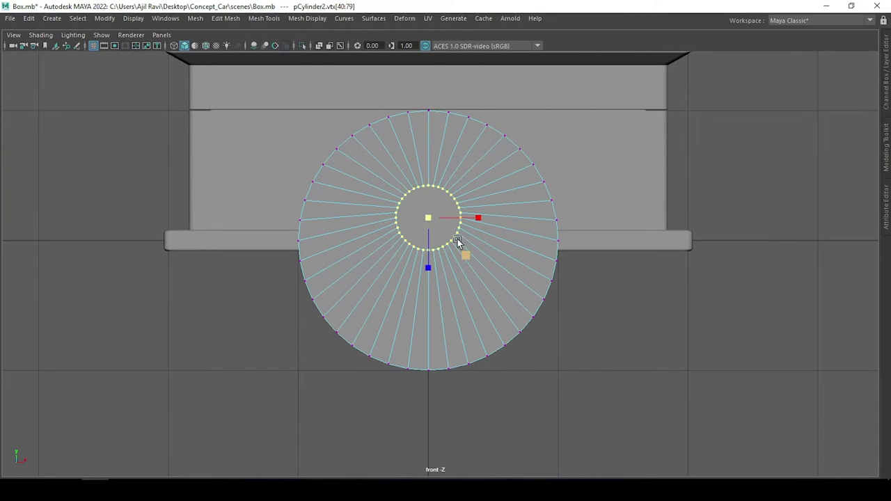
left_click_drag(457, 239, 426, 220)
scroll(426, 220, "up", 3)
Multi-Cut a short line across three spokes just below the ring.
right_click_drag(427, 298, 418, 368, "shift")
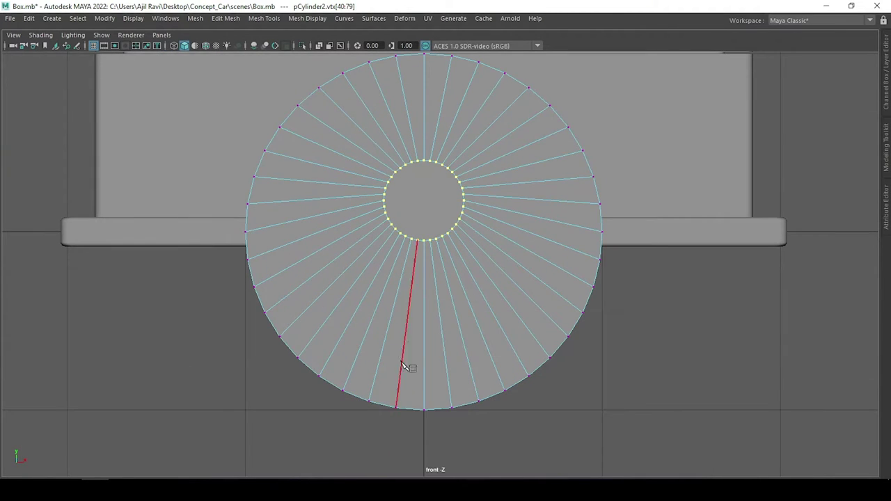
left_click(405, 323)
key("BackSpace")
left_click(389, 320)
left_click(458, 320)
key("Return")
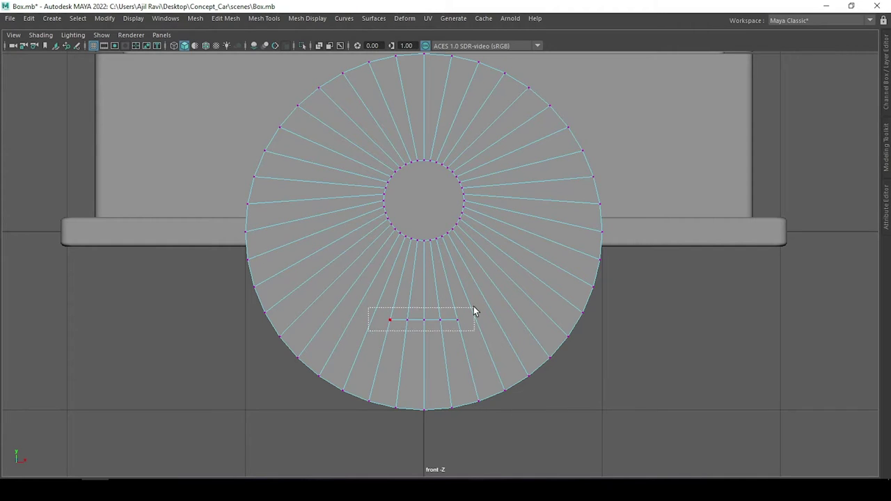
Move the five new cut vertices lower and squeeze them toward the centre line.
left_click_drag(473, 311, 474, 310)
left_click_drag(426, 268, 422, 307)
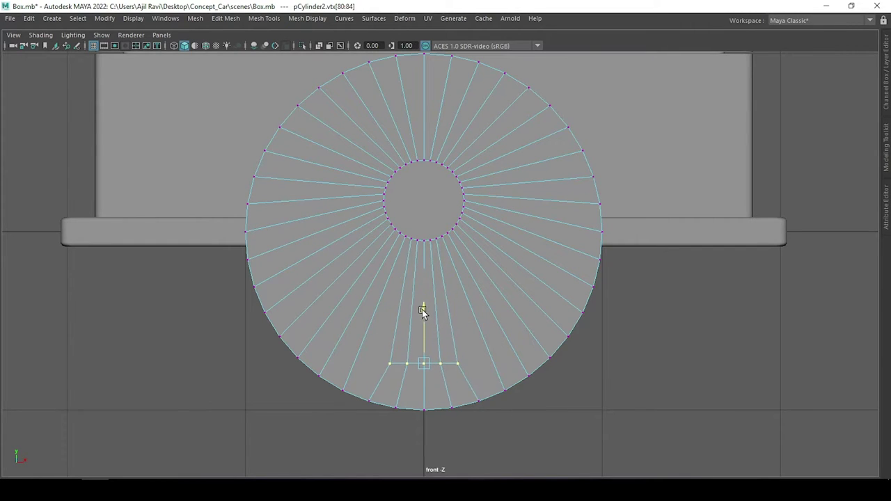
key("r")
left_click_drag(473, 359, 445, 353)
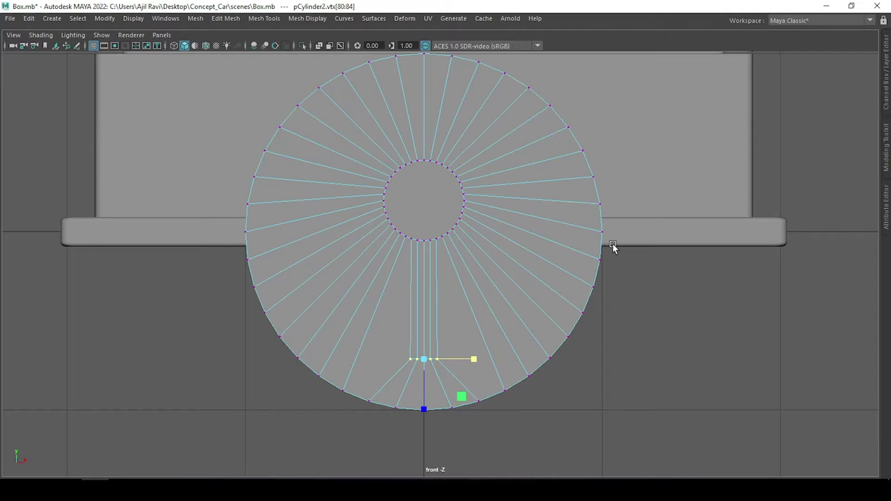
key("F10")
Undo the trial bevel and earlier cut, then move the inner ring vertices higher on the cap.
left_click(603, 222)
key("ctrl+b")
key("ctrl+z")
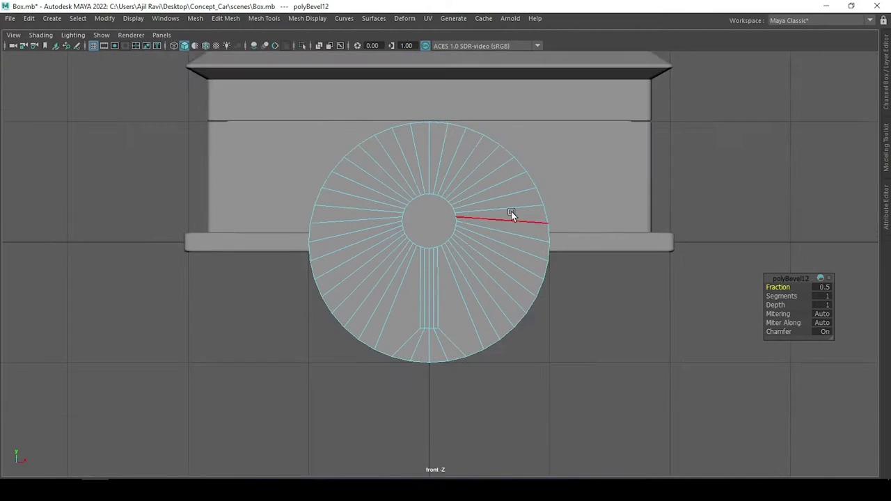
key("ctrl+z")
key("ctrl+z")
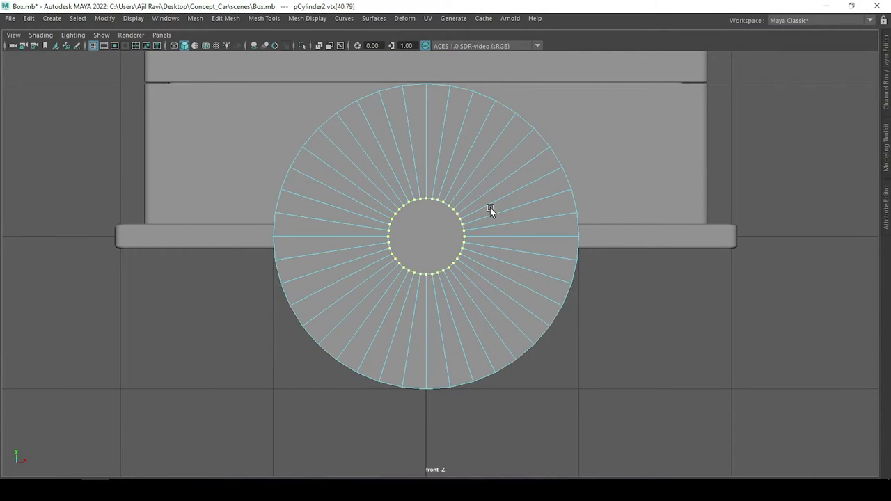
key("ctrl+z")
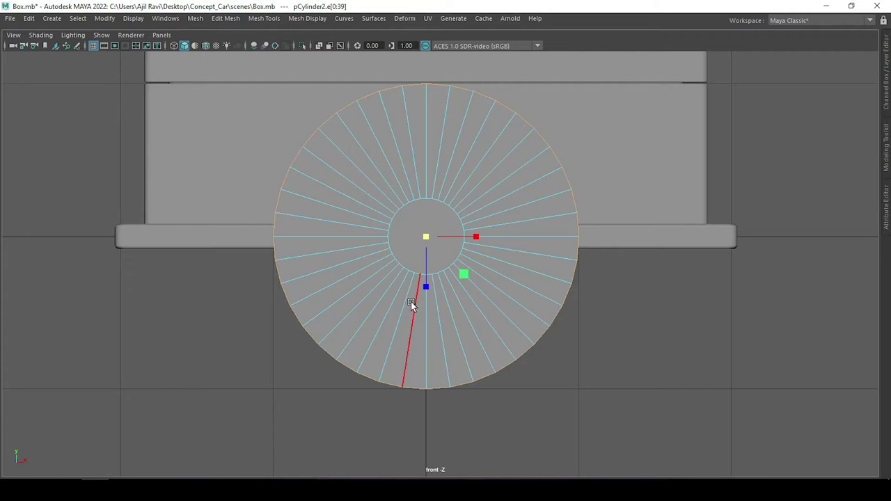
key("F9")
left_click_drag(358, 162, 466, 274)
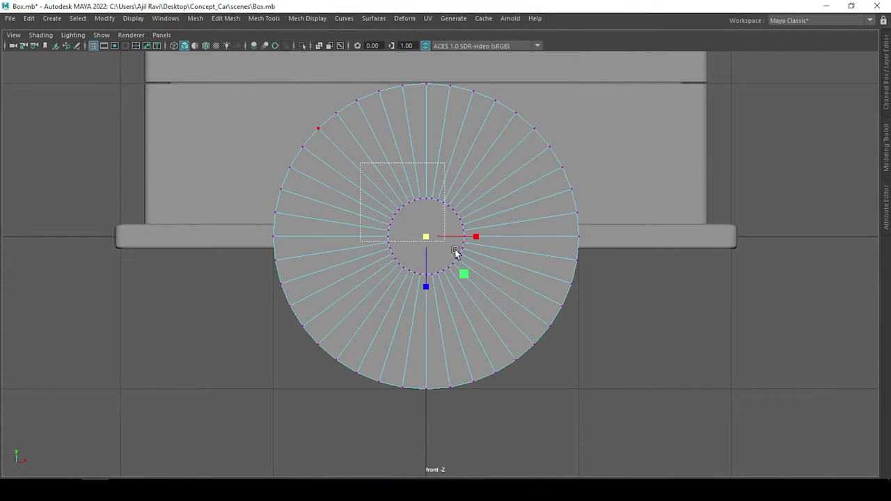
left_click_drag(424, 183, 420, 130)
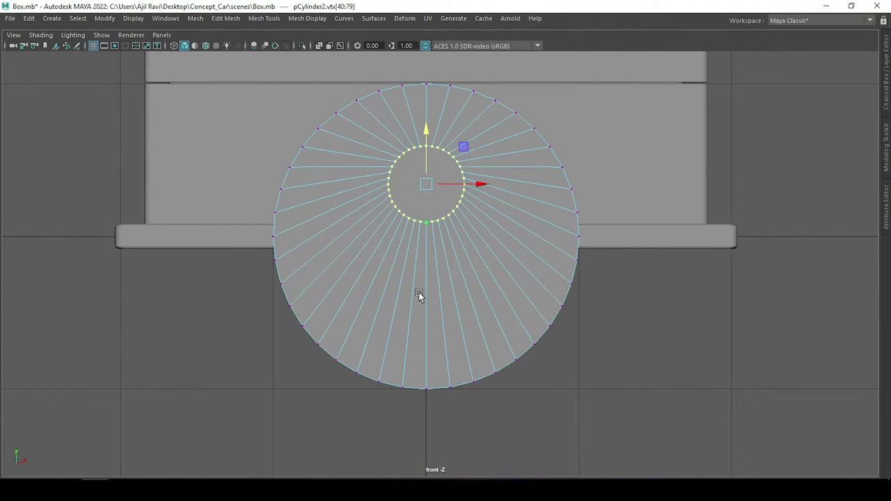
Cut a new short line across three spokes below the circle, then select the rim vertices.
right_click_drag(480, 302, 383, 314, "shift")
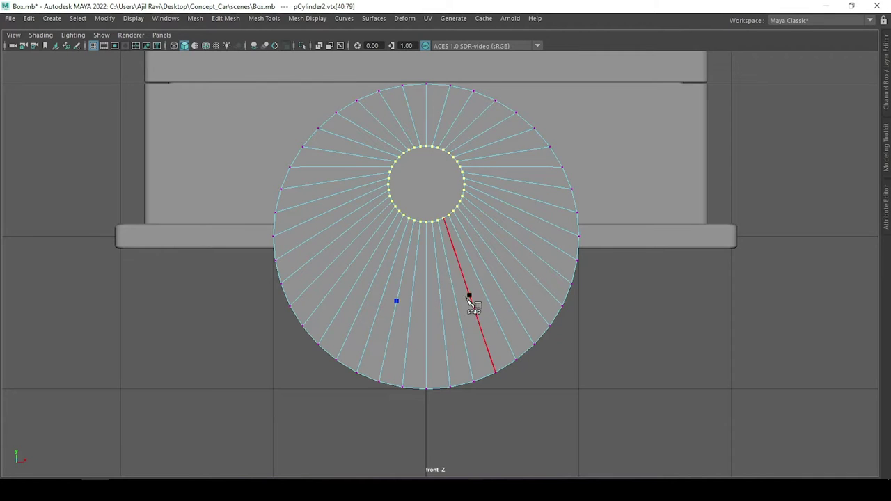
left_click(456, 301)
key("Return")
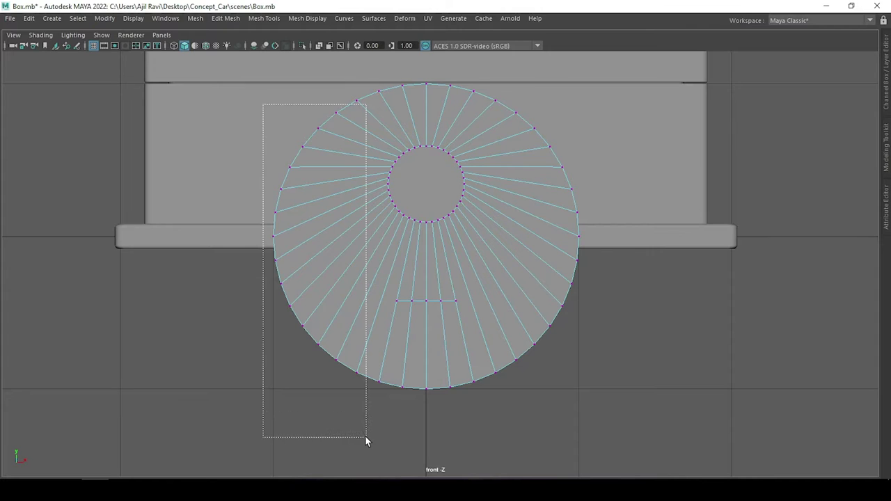
left_click_drag(365, 437, 366, 436)
left_click_drag(601, 87, 469, 406, "shift")
left_click_drag(339, 62, 451, 108, "shift")
Scale the rim into a tall ellipse and narrow the five-vertex row under the circle.
key("r")
mouse_move(477, 236)
left_mouse_down()
mouse_move(462, 238)
mouse_move(476, 236)
left_mouse_up()
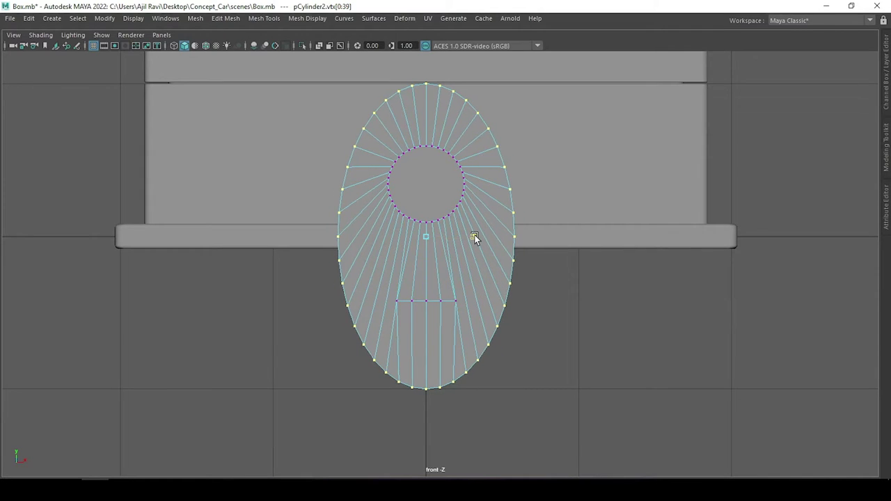
left_click_drag(473, 137, 384, 239)
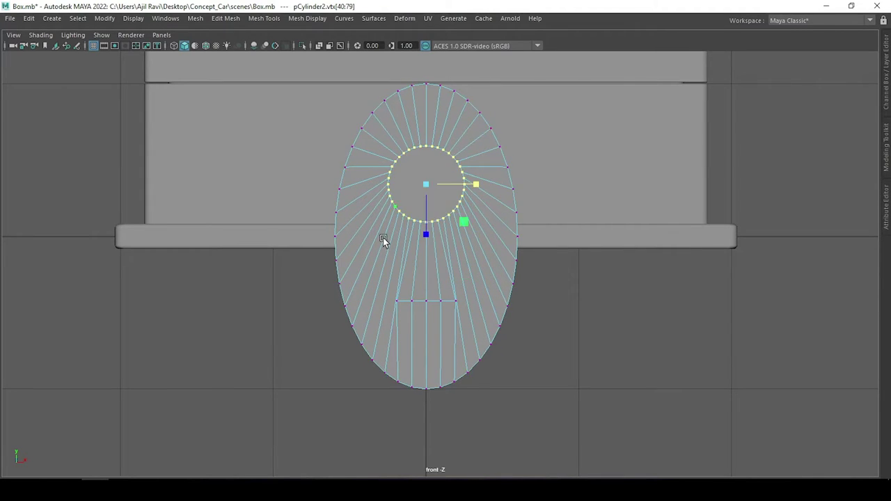
mouse_move(400, 291)
left_mouse_down()
mouse_move(451, 312)
mouse_move(459, 301)
left_mouse_up()
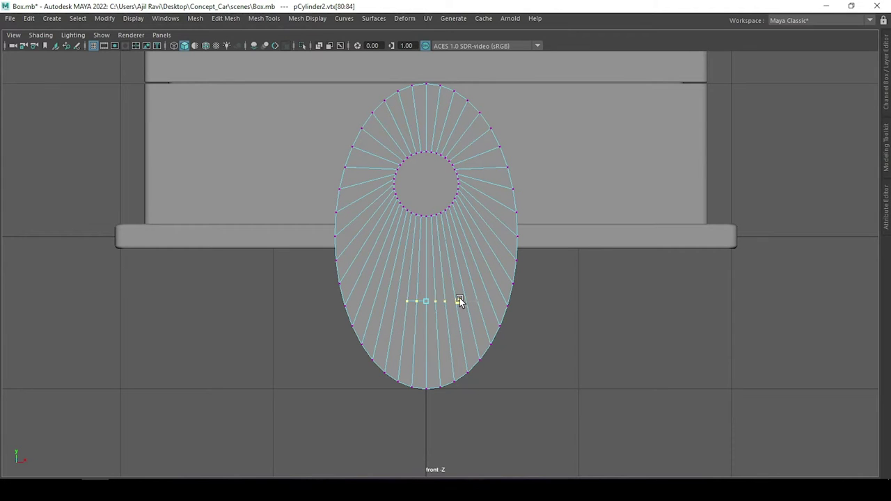
Cut a connecting edge from the inner circle to the slot's right corner.
scroll(426, 202, "up", 3)
scroll(426, 202, "up", 1)
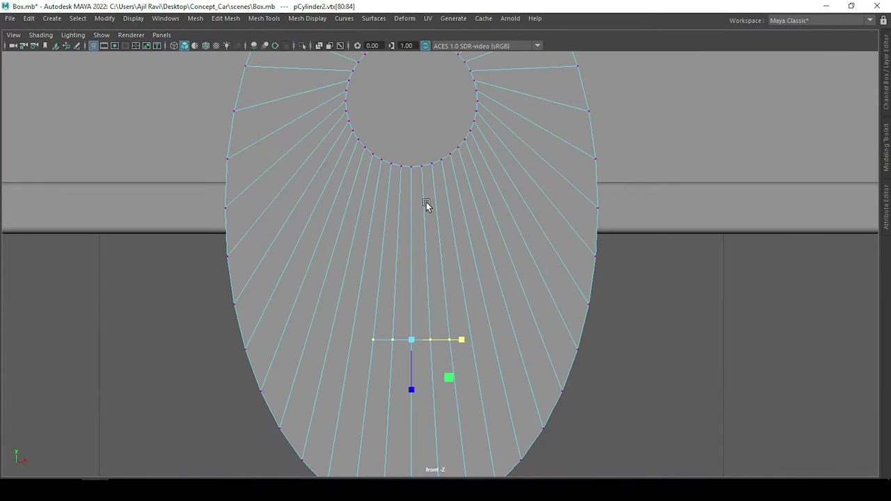
scroll(426, 203, "down", 5)
scroll(427, 206, "up", 1)
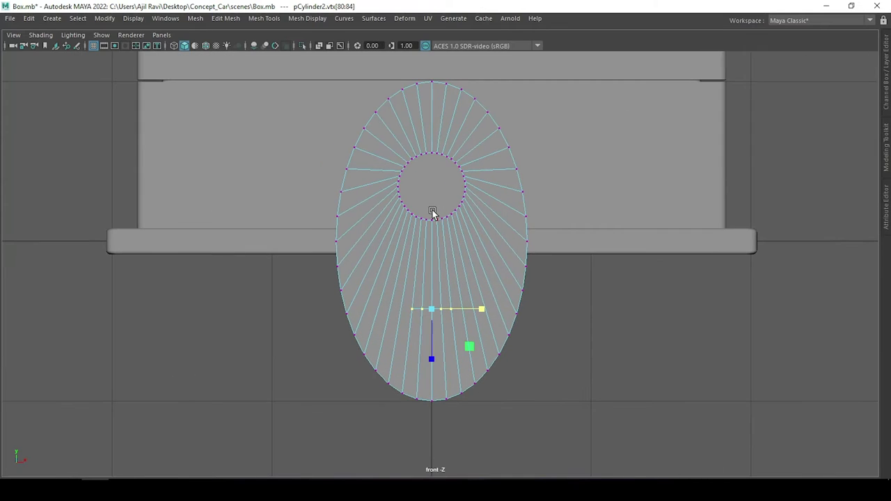
scroll(432, 212, "up", 2)
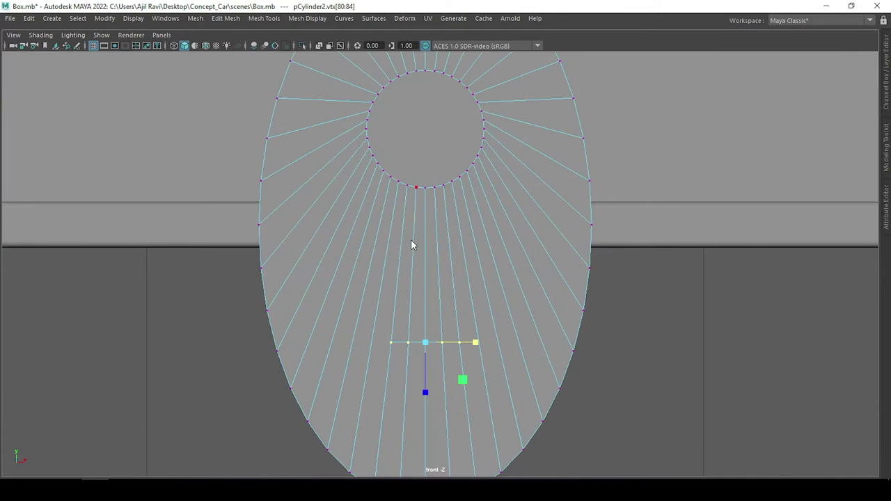
right_click_drag(412, 243, 388, 219, "shift")
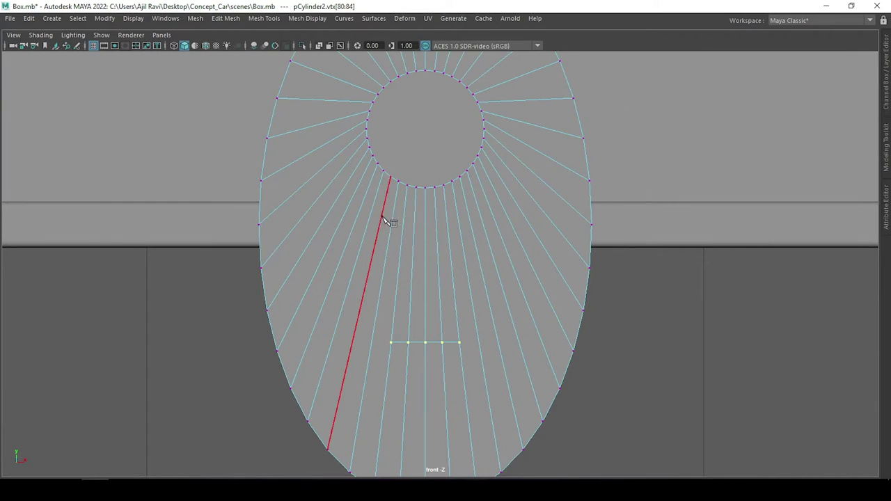
left_click(398, 179)
key("Return")
left_click(457, 342)
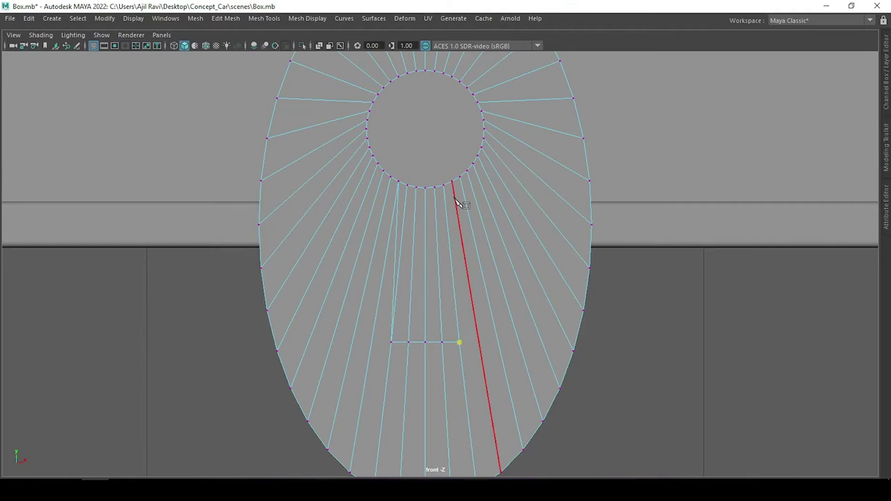
left_click(453, 184)
key("Return")
Move the slot's bottom vertices down, then undo the move.
scroll(671, 265, "down", 3)
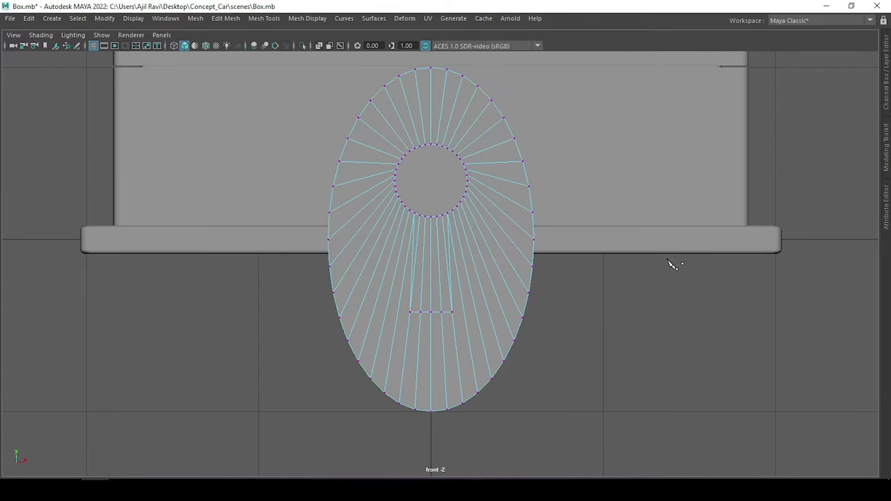
left_click_drag(396, 321, 469, 292)
key("w")
left_click_drag(430, 264, 429, 285)
key("ctrl+z")
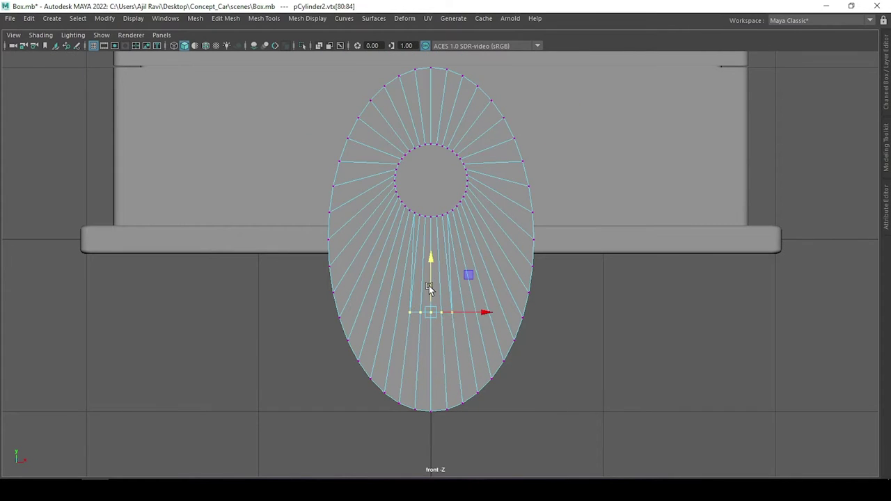
key("ctrl+z")
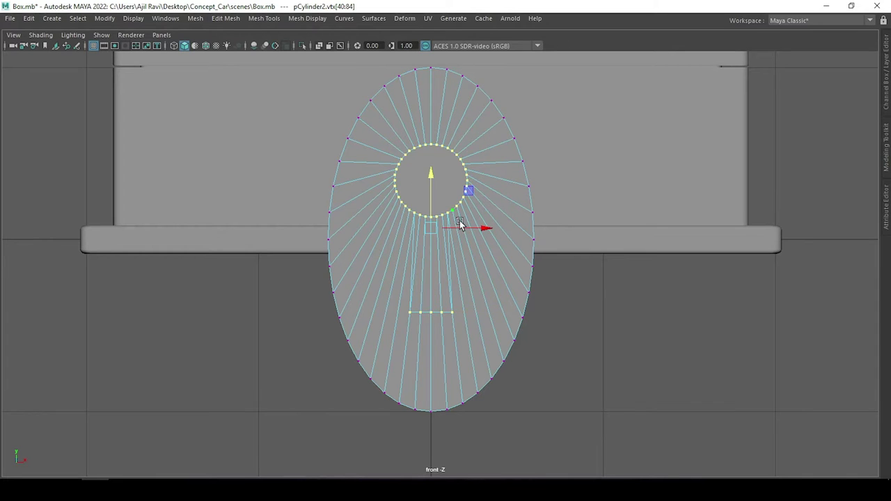
Delete the slot's centre edge to merge its faces, then select the slot's bottom-row vertices.
left_click(585, 331)
scroll(475, 263, "up", 3)
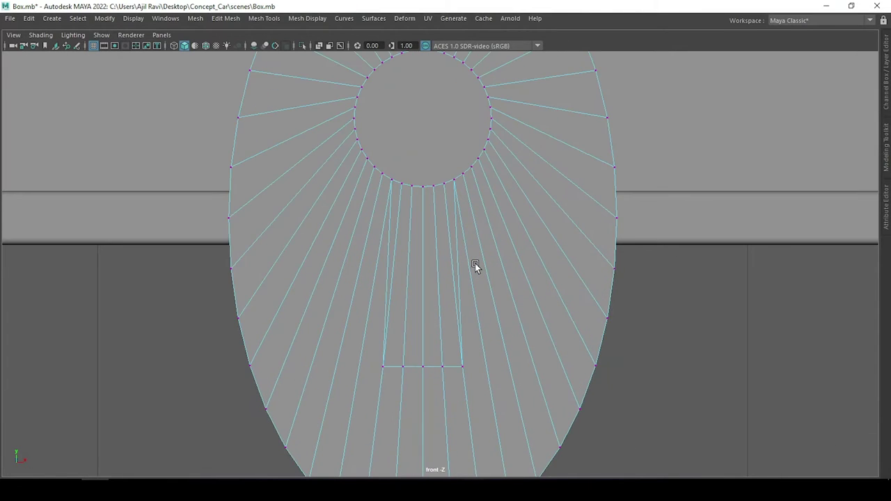
right_click_drag(406, 265, 396, 244)
left_click(423, 244)
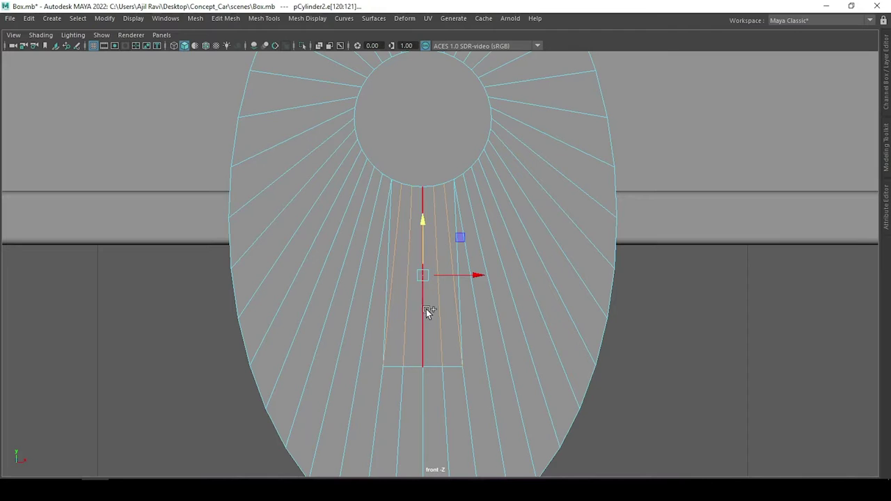
key("Delete")
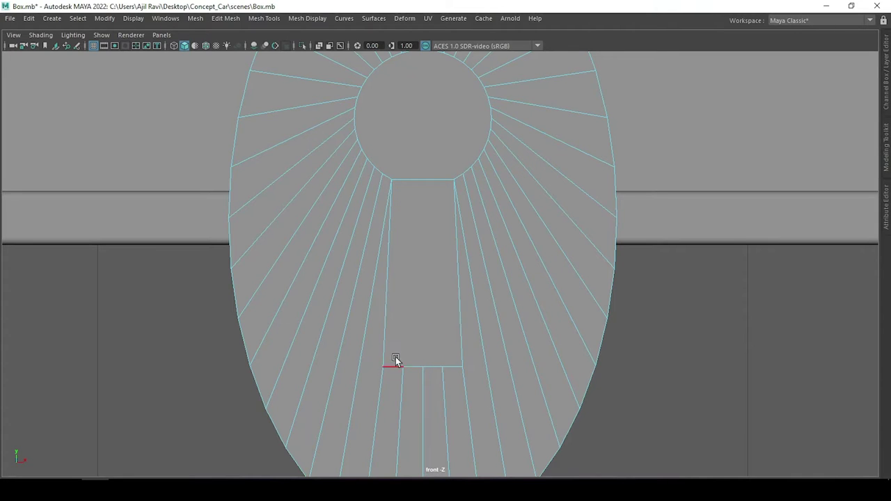
key("F9")
left_click_drag(483, 389, 469, 367)
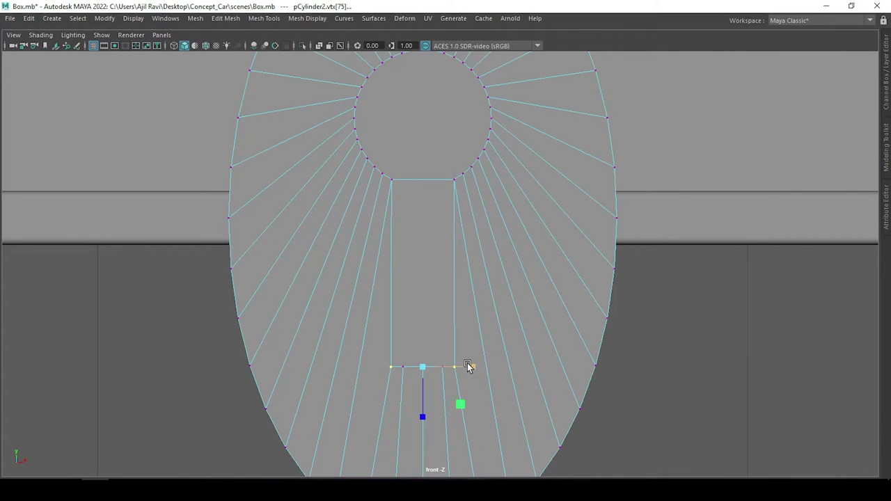
scroll(467, 363, "down", 3)
scroll(466, 361, "up", 2)
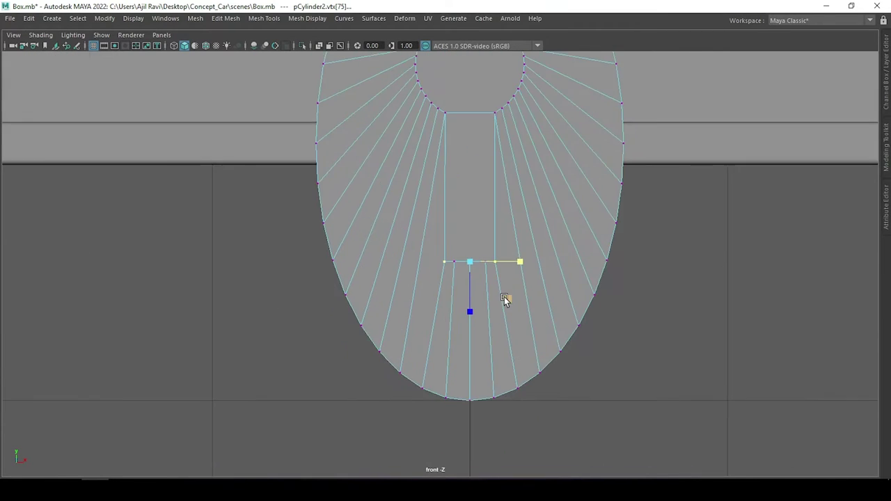
middle_click_drag(503, 296, 496, 315, "alt")
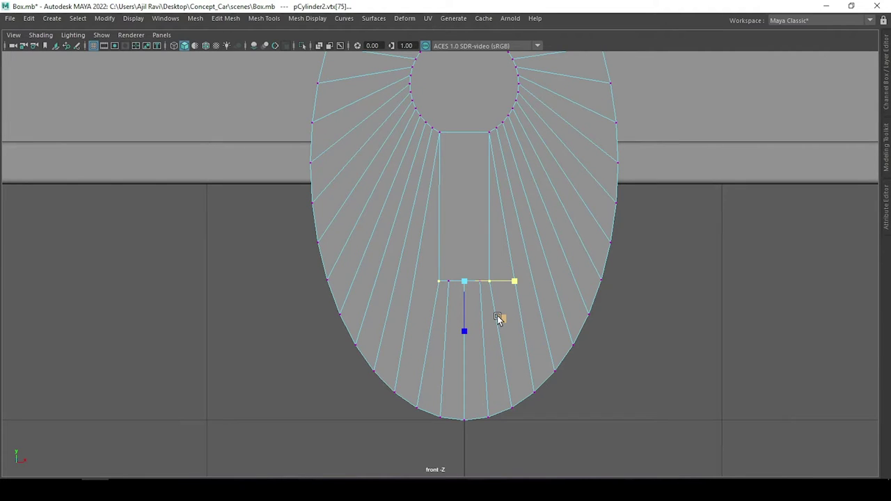
scroll(497, 316, "down", 3)
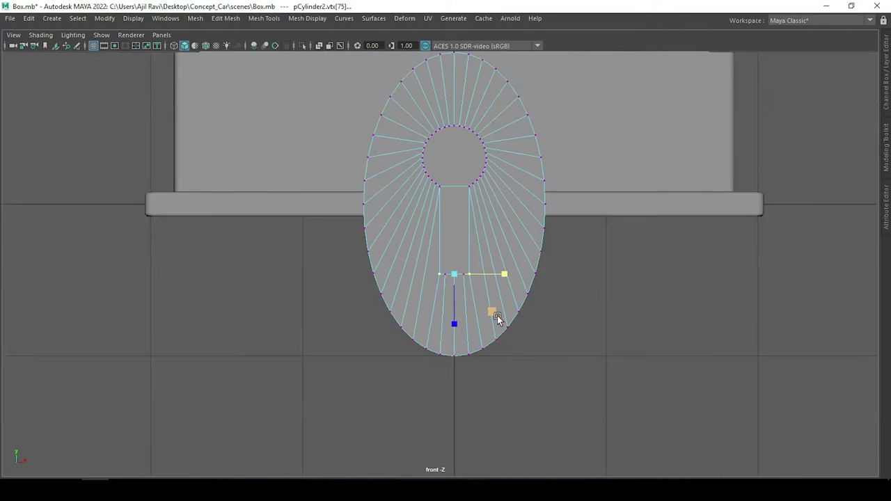
scroll(480, 327, "up", 2)
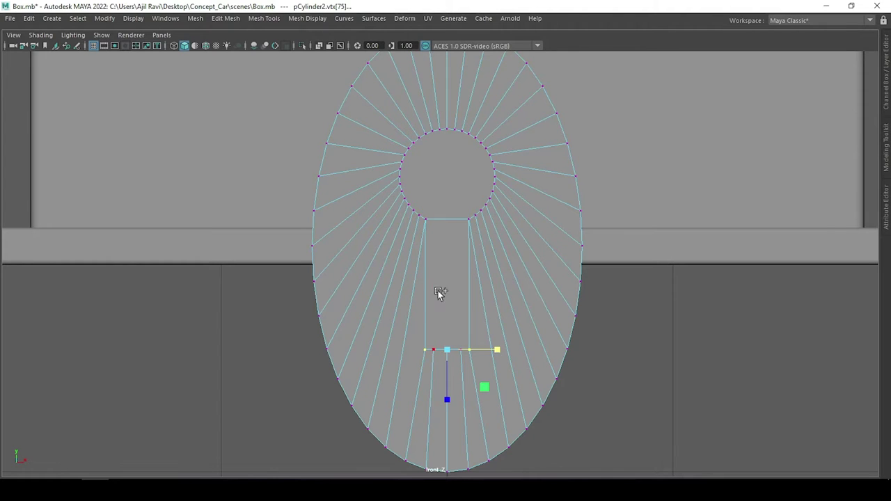
Multi-Cut new edges across the keyhole slot and down to the plate's bottom vertex.
right_click_drag(438, 290, 370, 290, "shift")
left_click(405, 461)
left_click(425, 284)
left_click(468, 284)
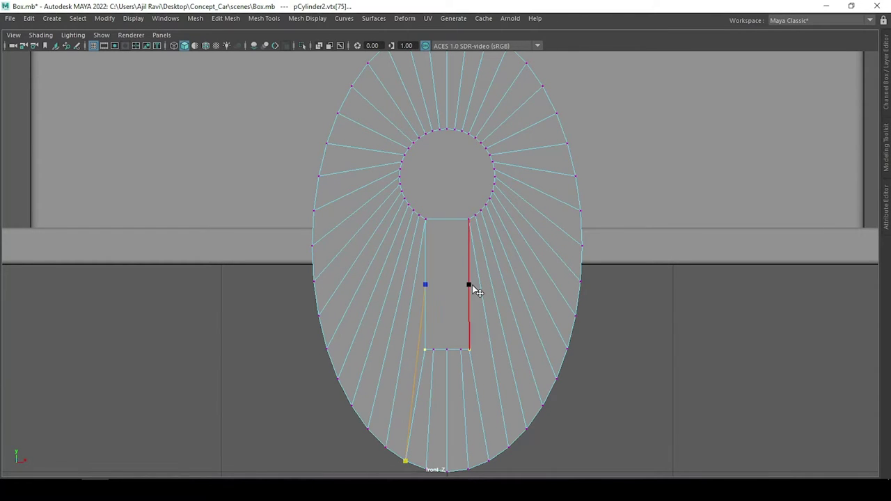
left_click(486, 421)
key("Return")
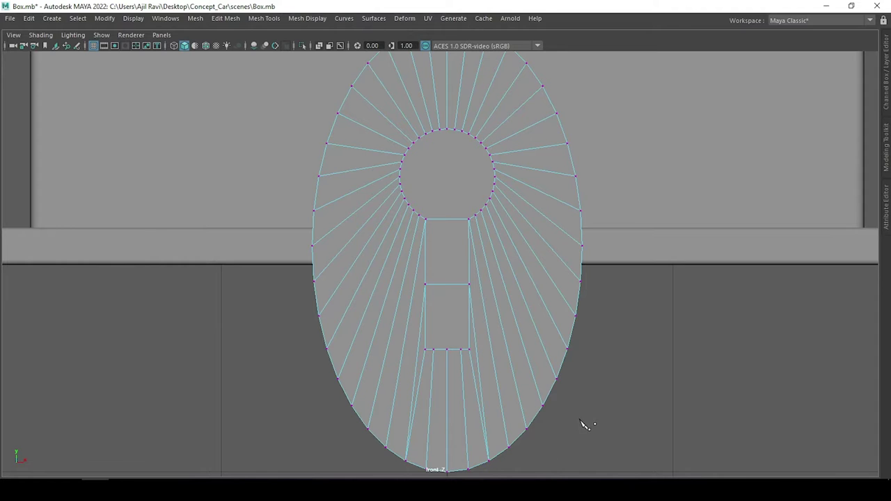
scroll(537, 308, "up", 2)
right_click_drag(459, 284, 453, 283, "shift")
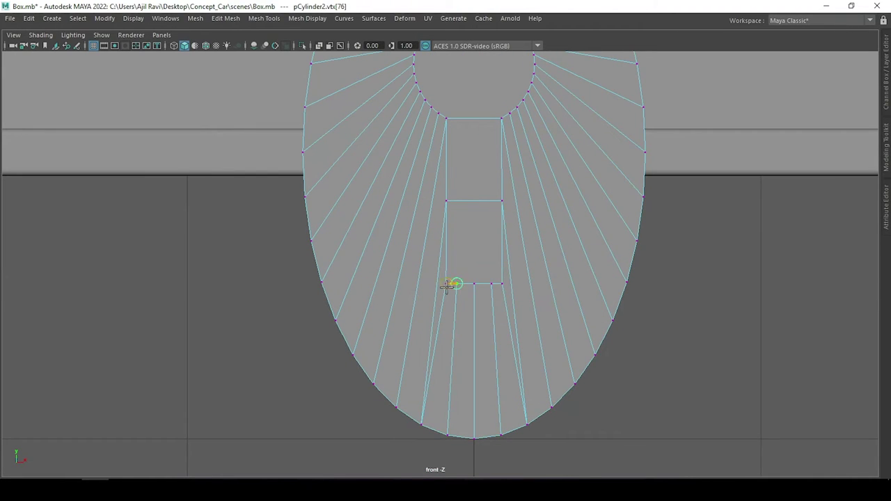
key("F10")
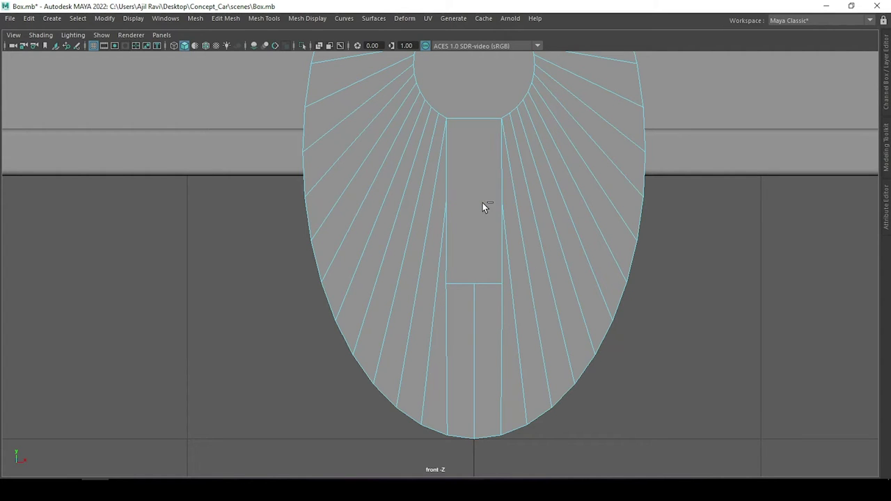
Select the keyhole's circle and slot edges, extrude them, and bevel with fraction 0.15.
scroll(459, 215, "down", 2)
scroll(459, 215, "down", 1)
left_click_drag(380, 110, 501, 396)
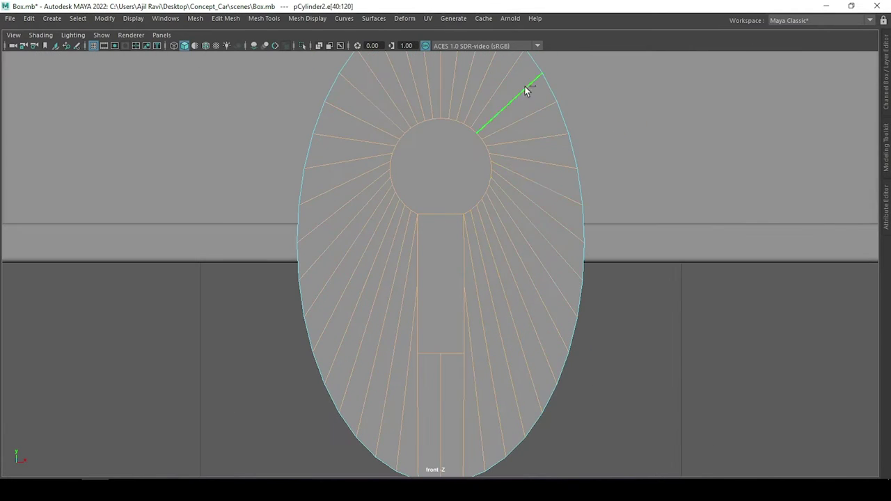
left_click_drag(506, 60, 526, 393, "shift")
left_click_drag(360, 388, 360, 390, "ctrl")
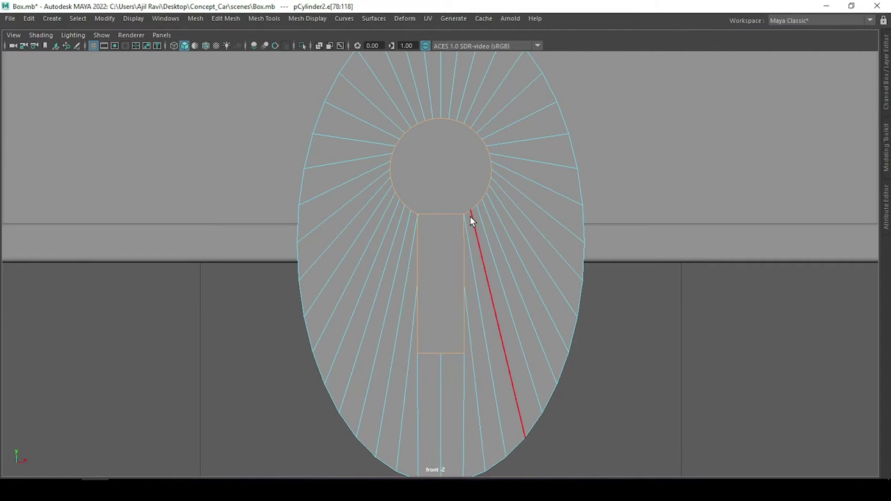
key("ctrl+e")
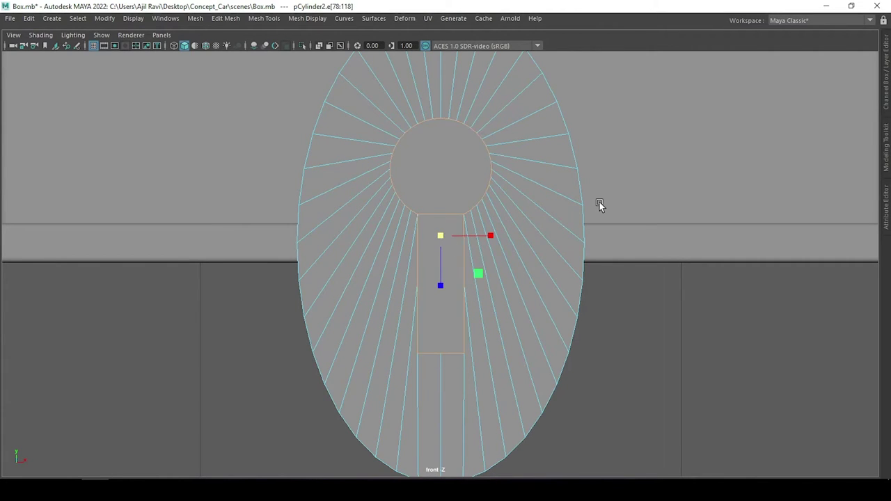
key("ctrl+b")
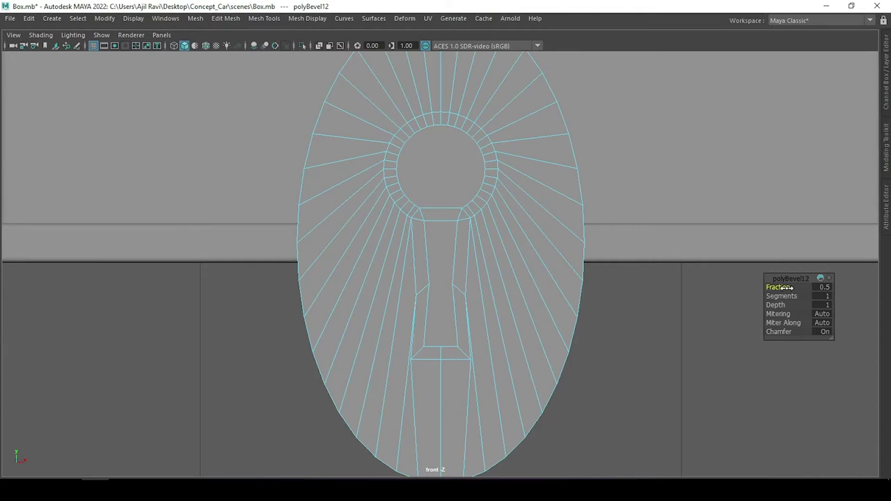
left_click_drag(778, 287, 767, 283)
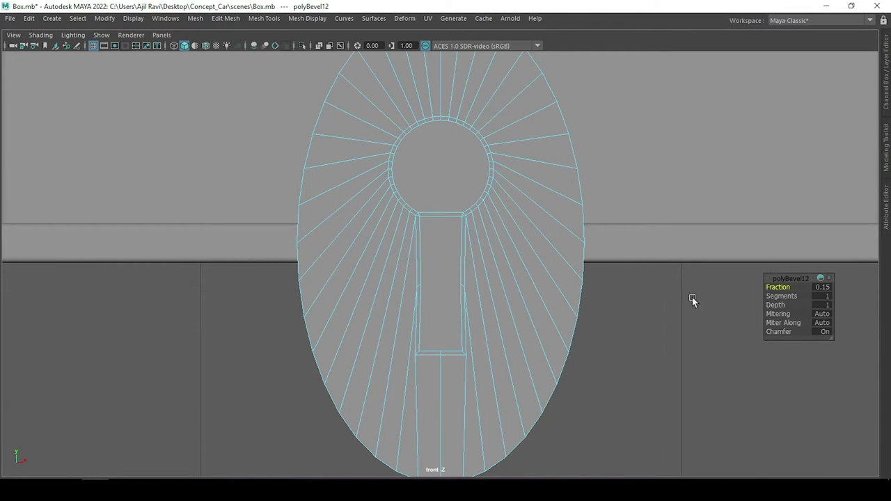
scroll(547, 205, "up", 5)
left_click(416, 268)
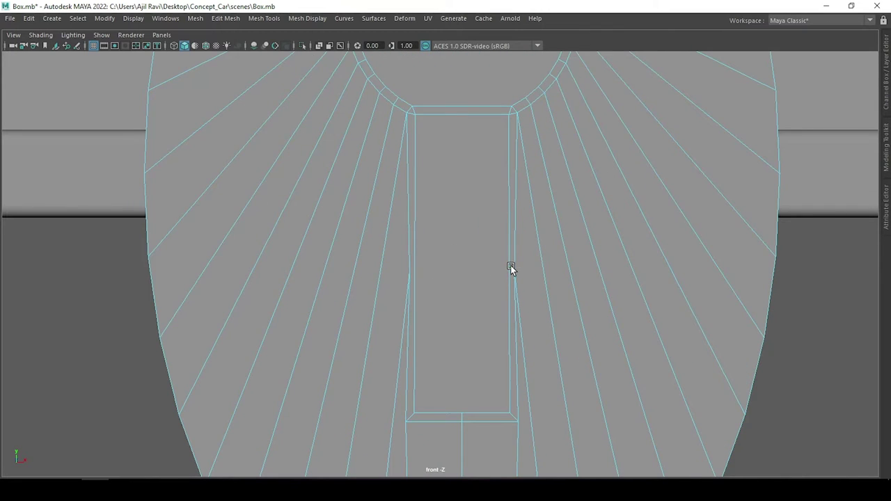
Select the two slot vertices and scale them slightly apart.
mouse_move(510, 268)
middle_mouse_down("alt")
mouse_move(538, 304)
mouse_move(510, 255)
middle_mouse_up("alt")
key("F9")
left_click(505, 280, "shift")
key("r")
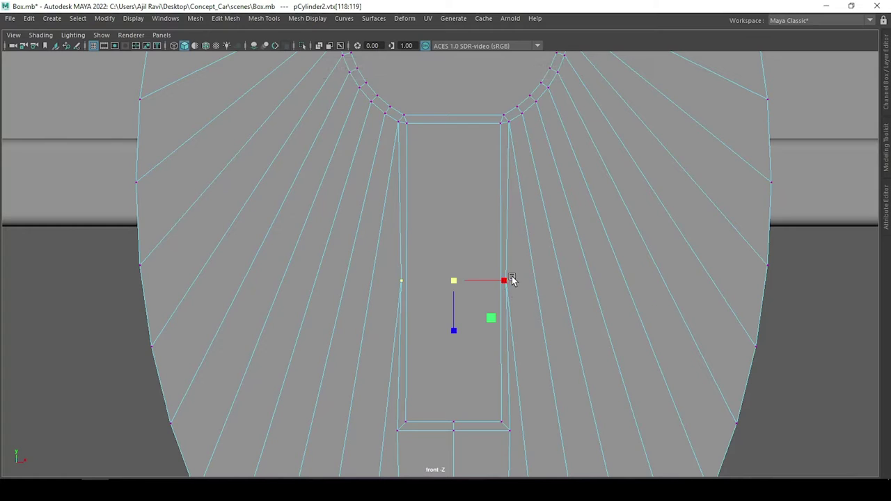
left_click_drag(509, 278, 507, 278)
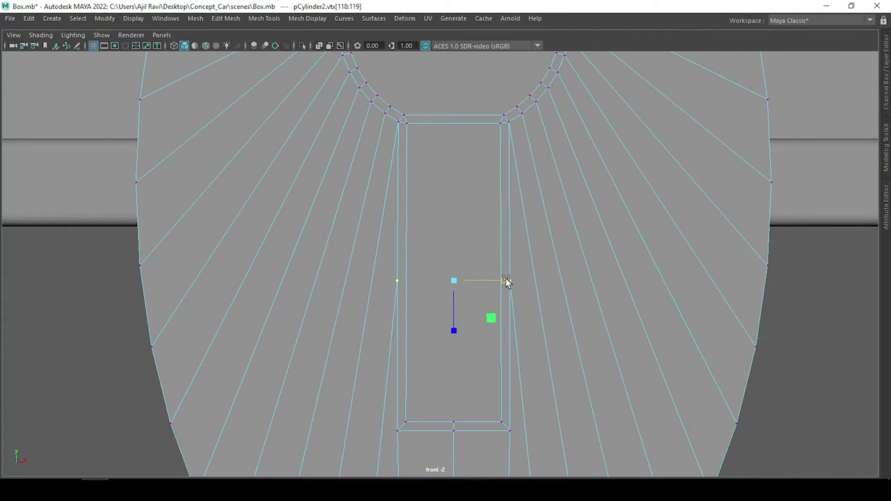
scroll(506, 281, "down", 5)
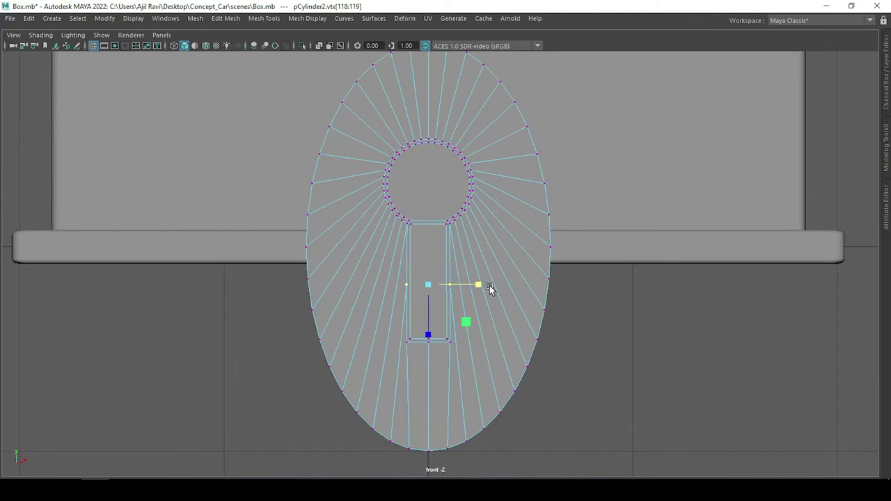
scroll(466, 261, "up", 3)
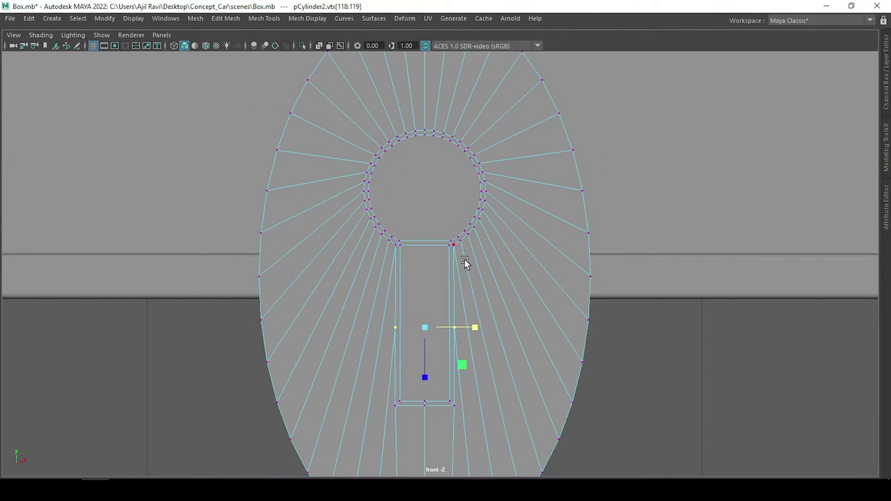
scroll(464, 259, "up", 1)
scroll(395, 241, "up", 3)
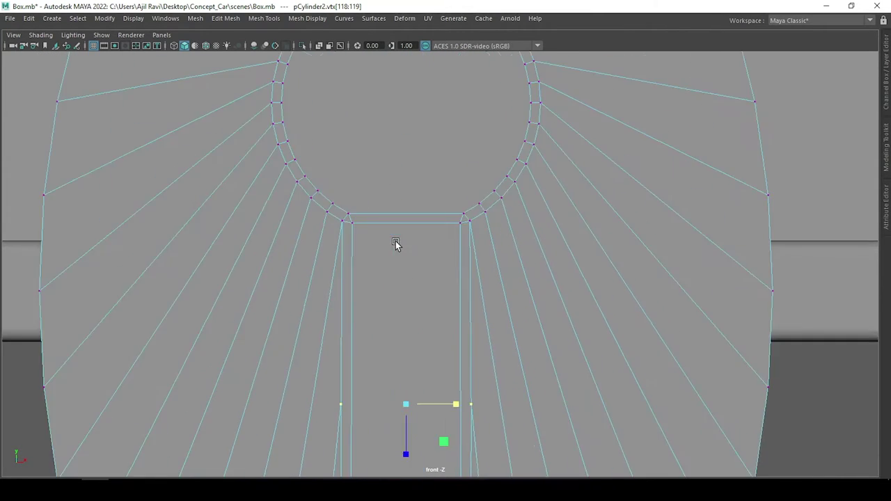
scroll(396, 241, "down", 4)
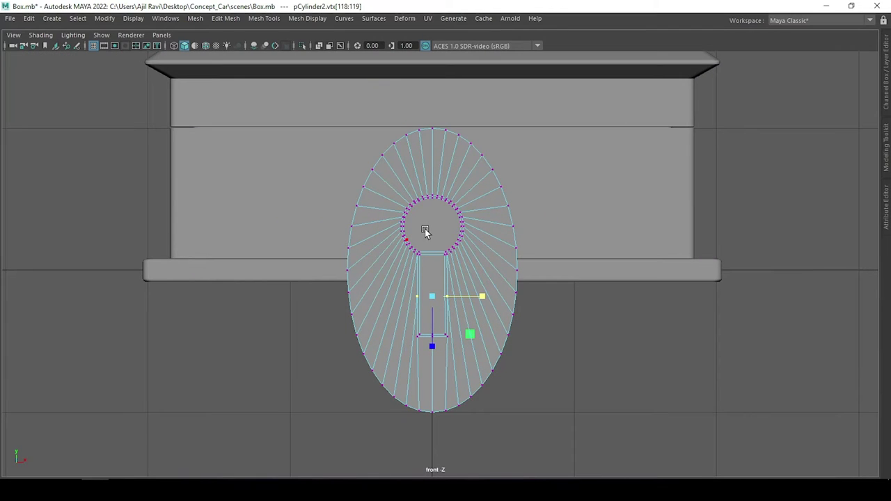
Select vertices all around the plate's elliptical rim, from the top vertex round both sides.
middle_click_drag(424, 228, 428, 206, "alt")
left_click(421, 149)
left_click(396, 163, "shift")
left_click(374, 189, "shift")
left_click(358, 224, "shift")
left_click(350, 267, "shift")
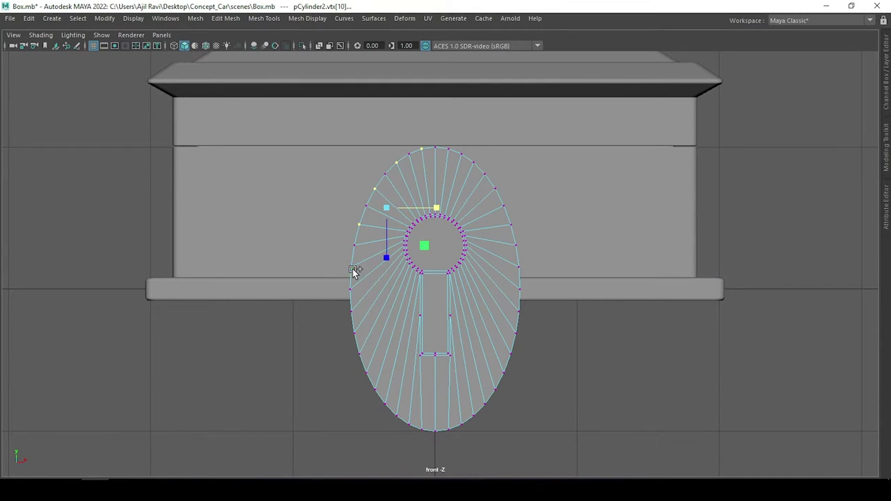
left_click(351, 311, "shift")
left_click(359, 354, "shift")
left_click(396, 416, "shift")
left_click(421, 426, "shift")
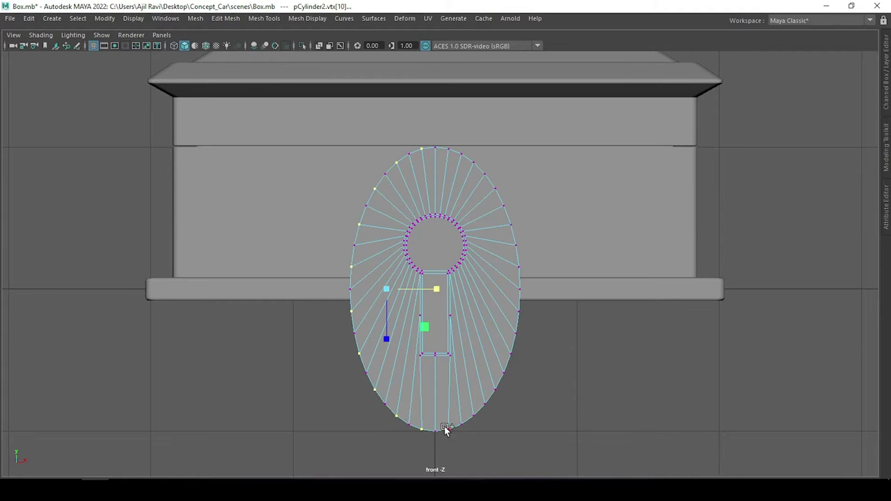
left_click(447, 427, "shift")
left_click(473, 416, "shift")
left_click(494, 389, "shift")
left_click(503, 373, "shift")
left_click(515, 333, "shift")
left_click(519, 288, "shift")
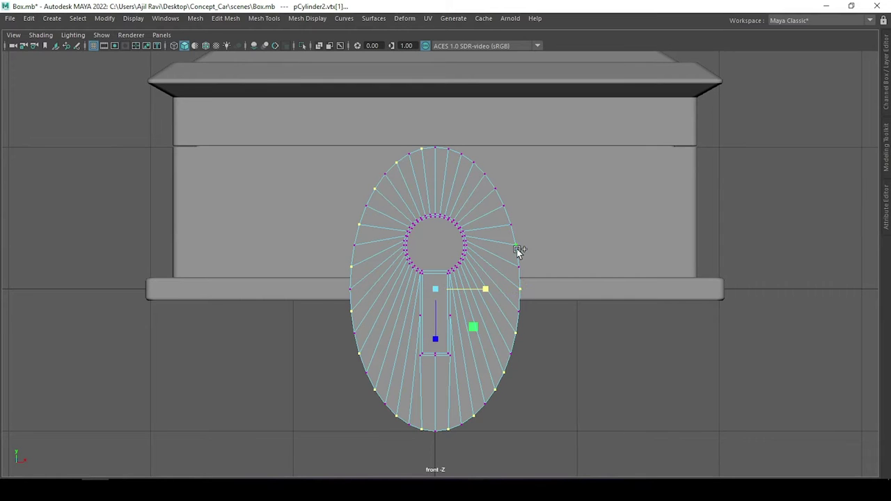
left_click(516, 245, "shift")
left_click(503, 206, "shift")
left_click(483, 174, "shift")
left_click(460, 153, "shift")
scroll(432, 195, "up", 3)
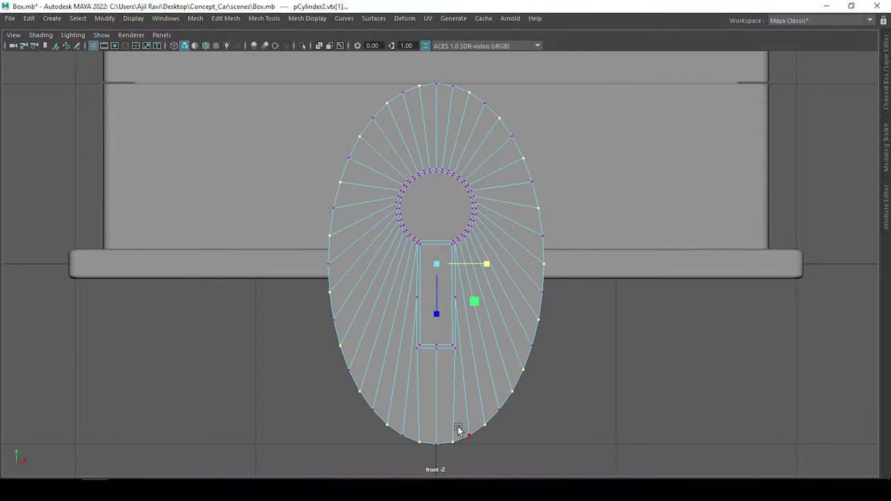
Correct the right-side rim selection to alternate vertices and scale them outward into star points.
left_click(538, 319, "shift")
left_click(543, 292, "shift")
left_click(543, 262, "shift")
left_click(542, 235, "shift")
left_click(532, 181, "shift")
left_click(513, 135, "shift")
left_click_drag(438, 261, 447, 260)
key("ctrl+z")
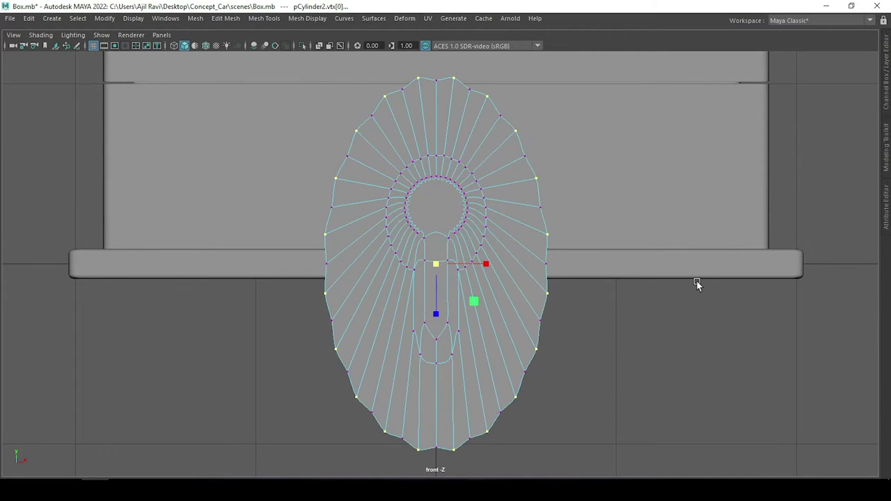
key("shift+z")
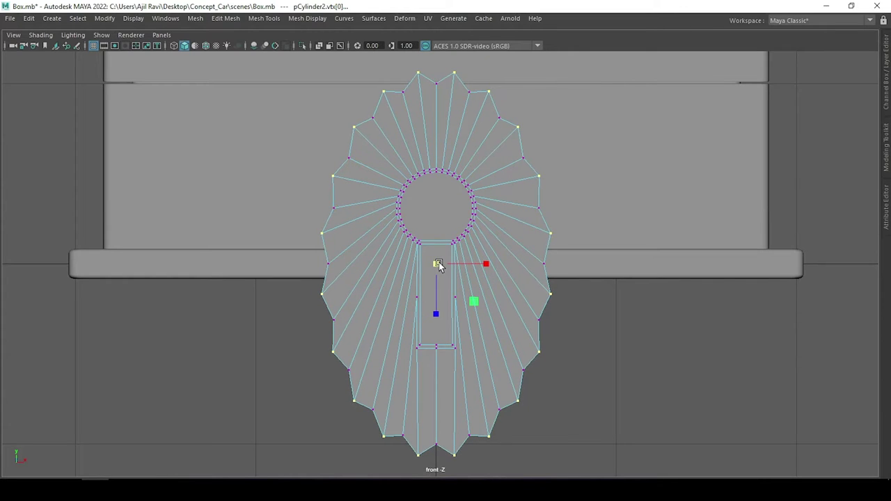
Delete the slot and circle faces to open the keyhole, checking the smoothed preview.
key("F11")
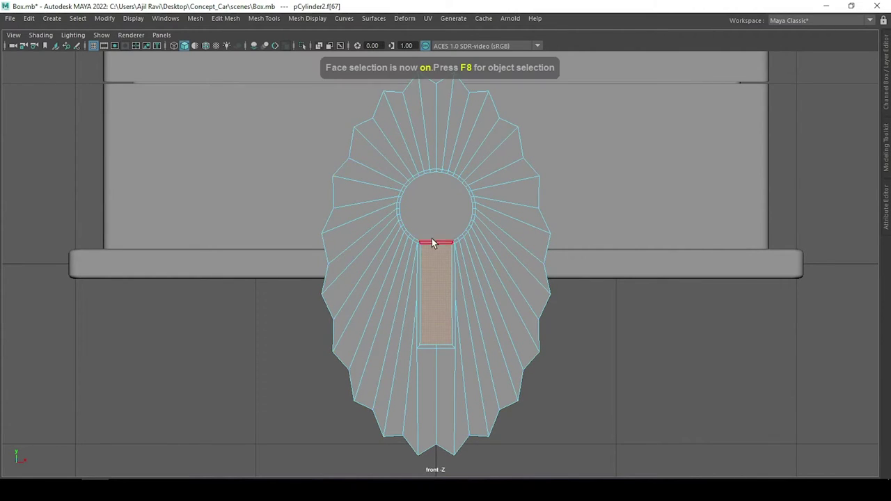
key("Delete")
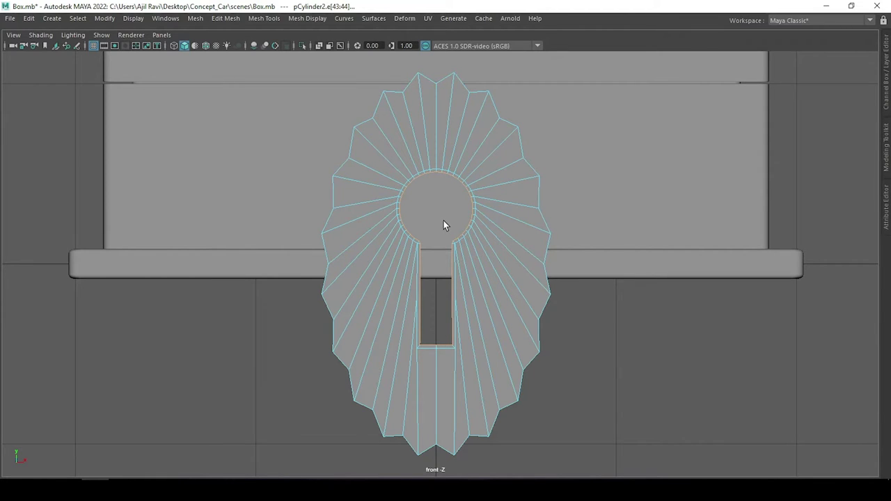
key("3")
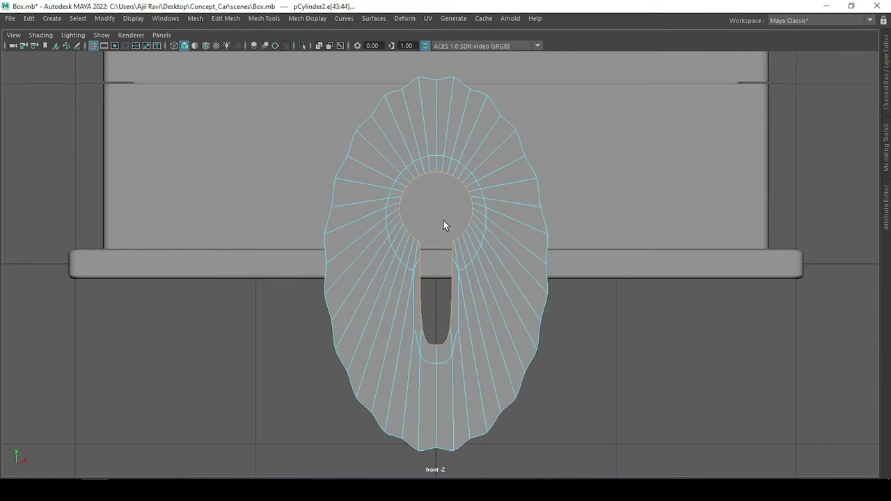
key("1")
Select all the plate's ring faces and extrude them with an inset offset.
key("F11")
double_click(353, 143)
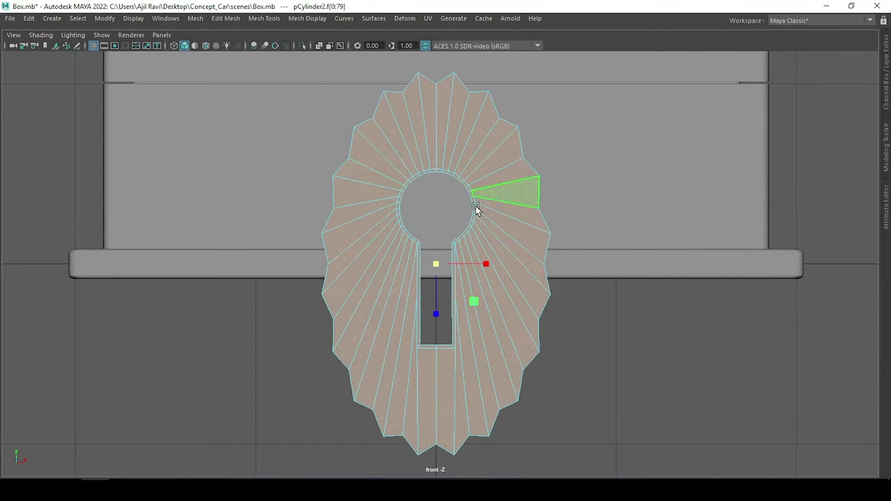
key("ctrl+e")
left_click_drag(431, 262, 686, 211)
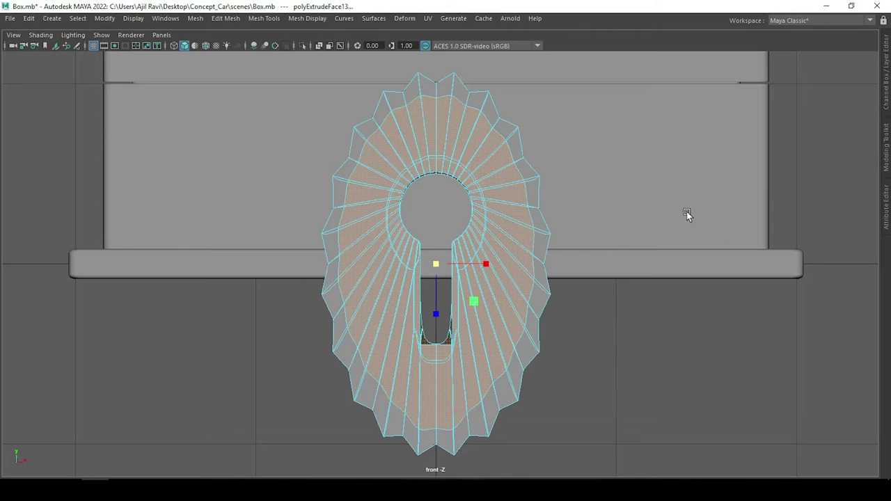
Extrude the keyhole plate's outer border edges and cut new edge loops into it.
scroll(680, 211, "up", 3)
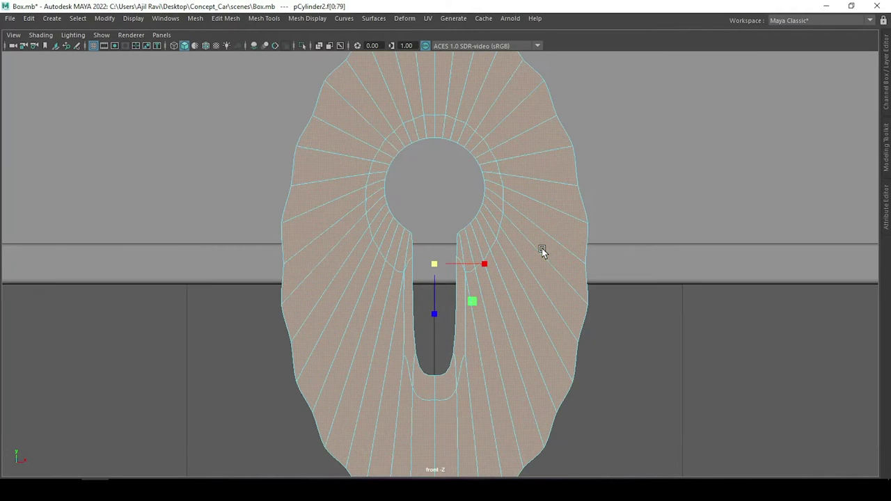
key("F10")
double_click(583, 197)
key("ctrl+e")
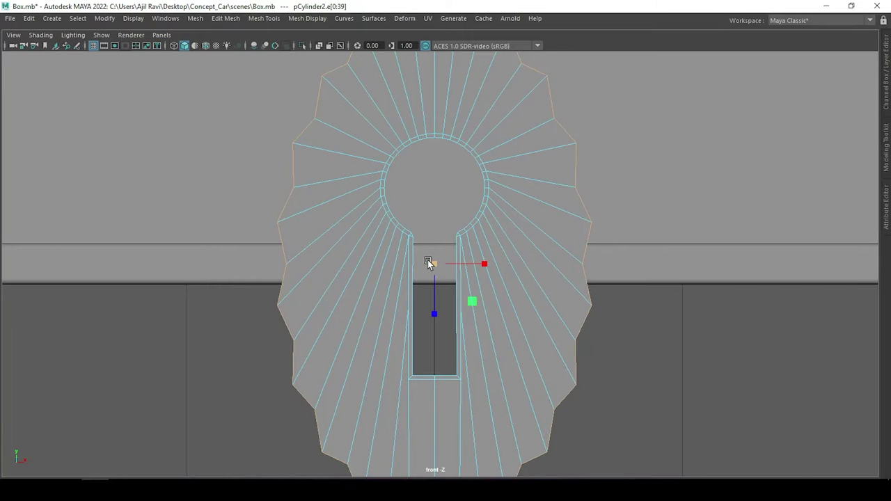
scroll(438, 222, "up", 2)
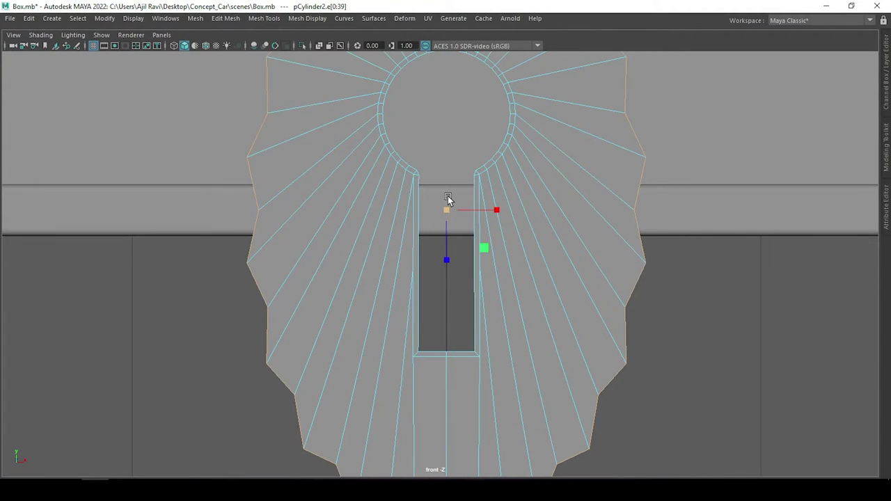
scroll(447, 199, "down", 2)
scroll(448, 198, "up", 1)
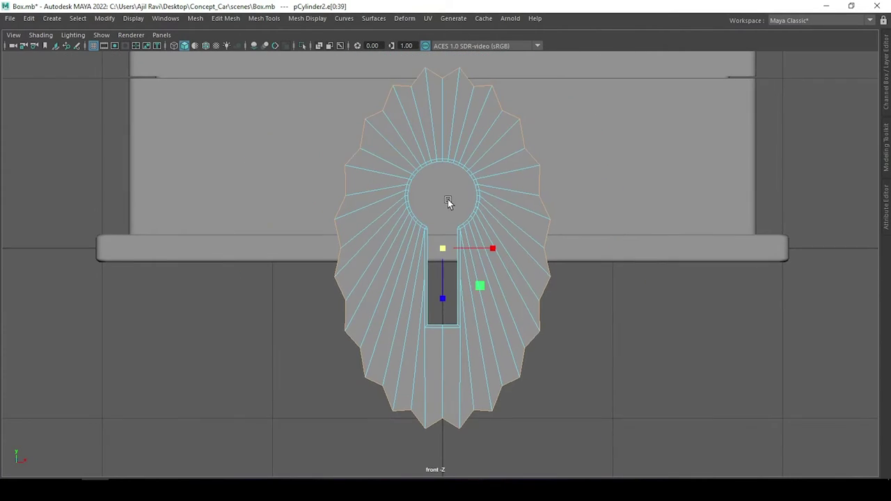
scroll(449, 206, "up", 1)
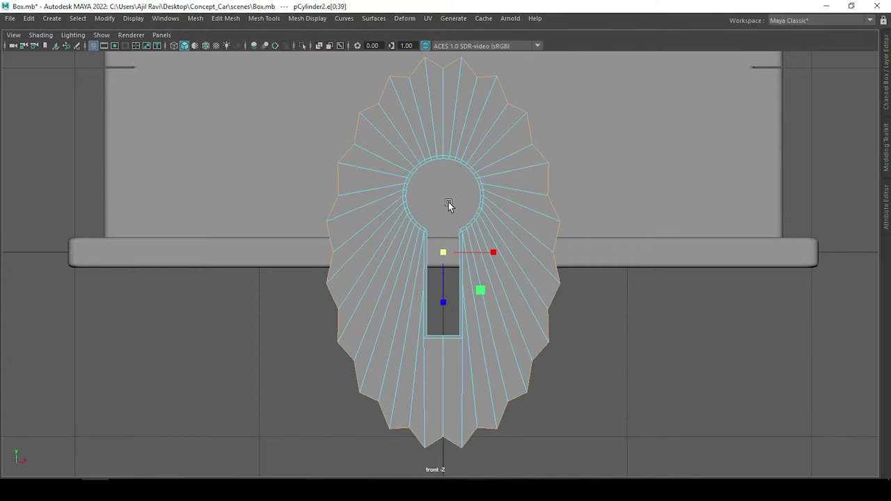
right_click_drag(448, 204, 513, 169, "shift")
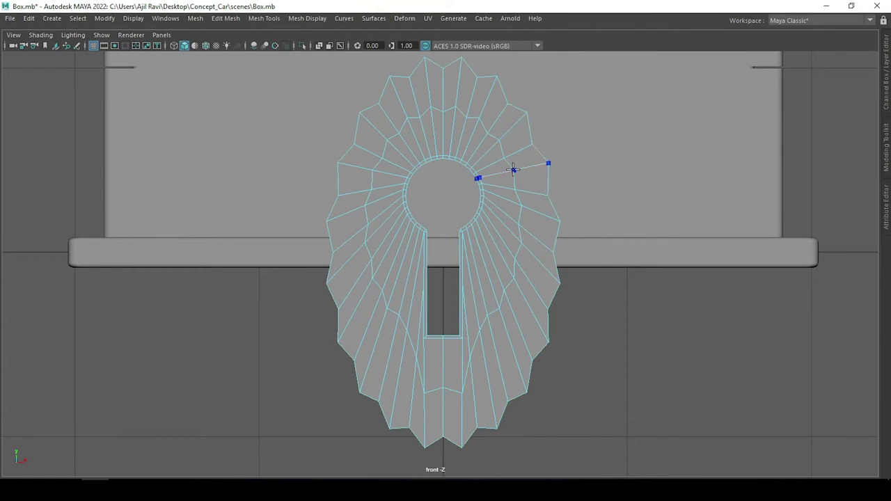
key("Return")
Toggle the smooth preview (3/1) to check how the plate's new topology smooths.
key("3")
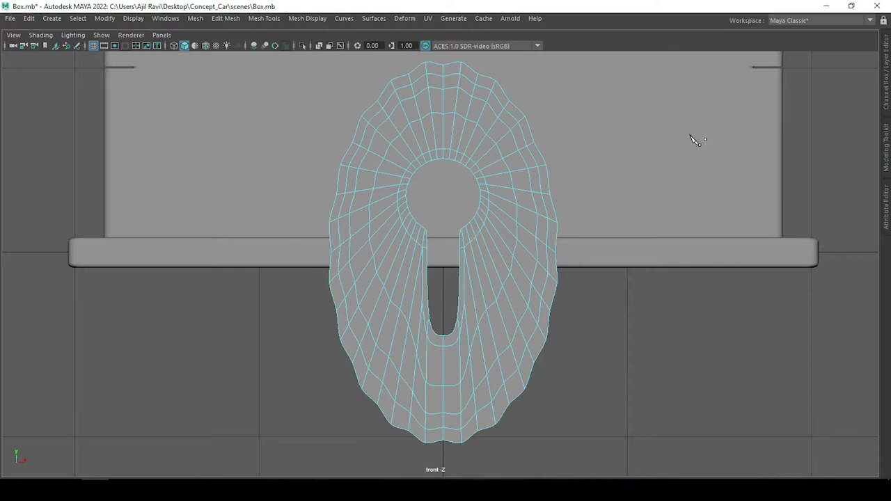
key("1")
middle_click_drag(562, 225, 562, 200, "alt")
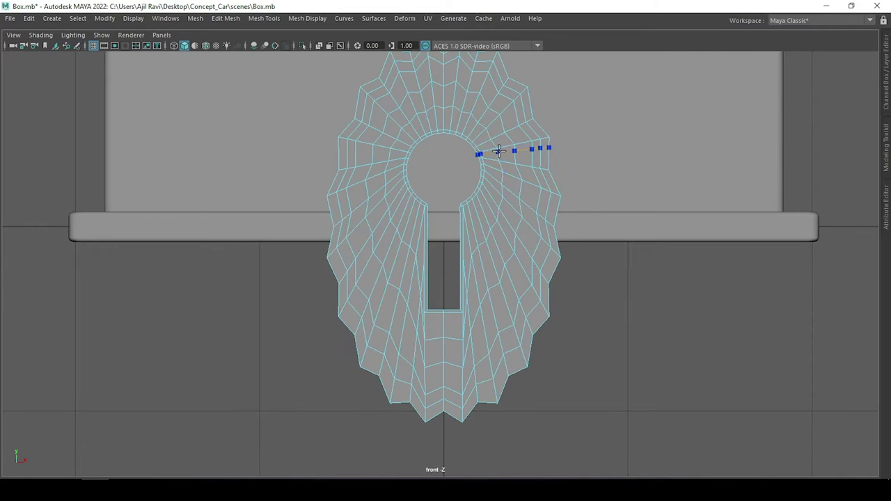
key("3")
key("1")
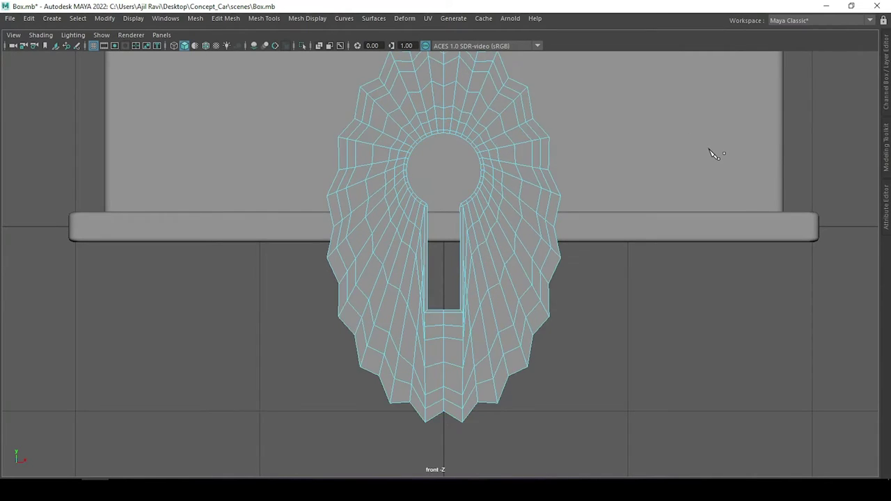
scroll(493, 222, "up", 5)
key("3")
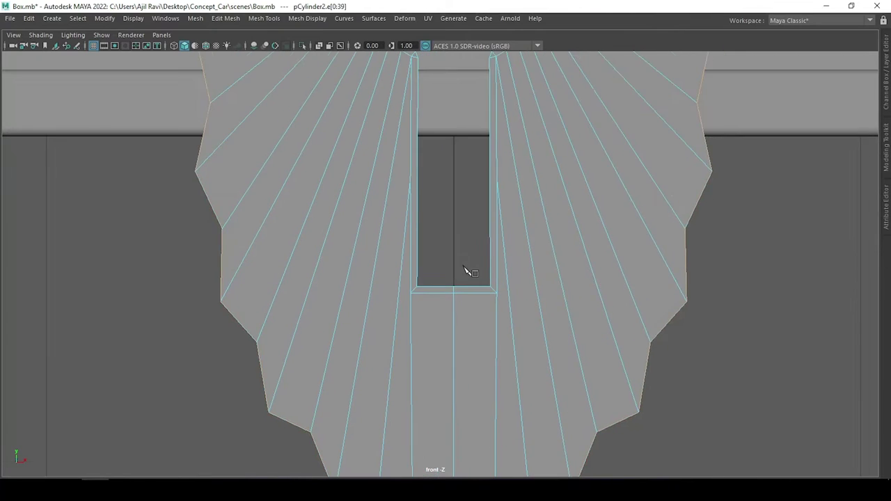
scroll(485, 179, "down", 5)
scroll(485, 174, "up", 4)
scroll(474, 208, "up", 3)
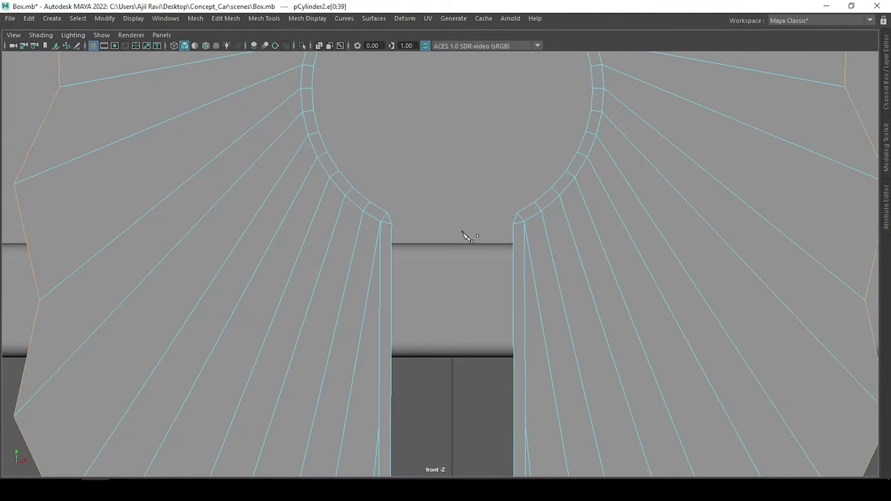
Target-weld the slot's top vertex onto the keyhole circle.
key("F9")
left_click(525, 223)
right_click_drag(527, 196, 524, 227, "shift")
left_click_drag(524, 224, 510, 224)
scroll(473, 209, "down", 5)
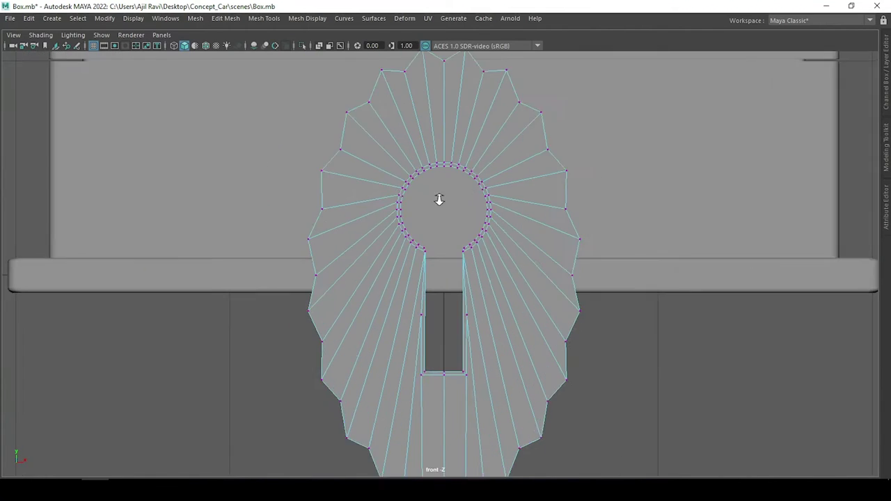
scroll(483, 202, "down", 2)
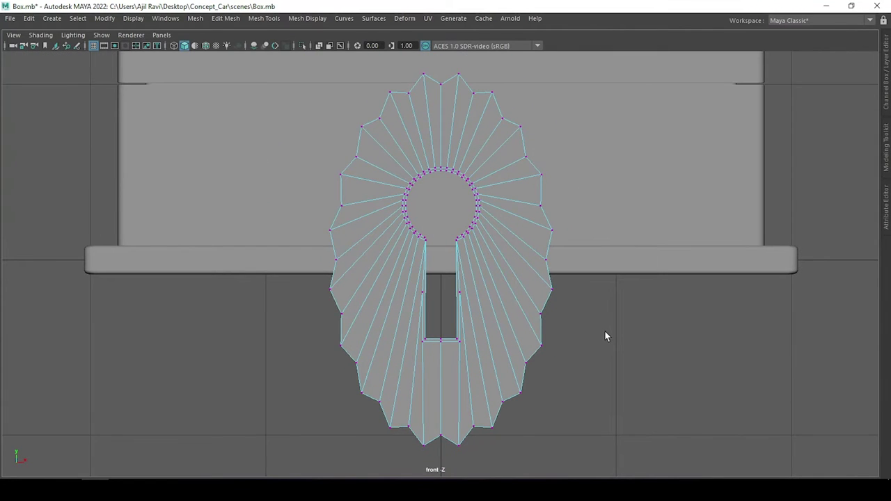
scroll(503, 257, "up", 4)
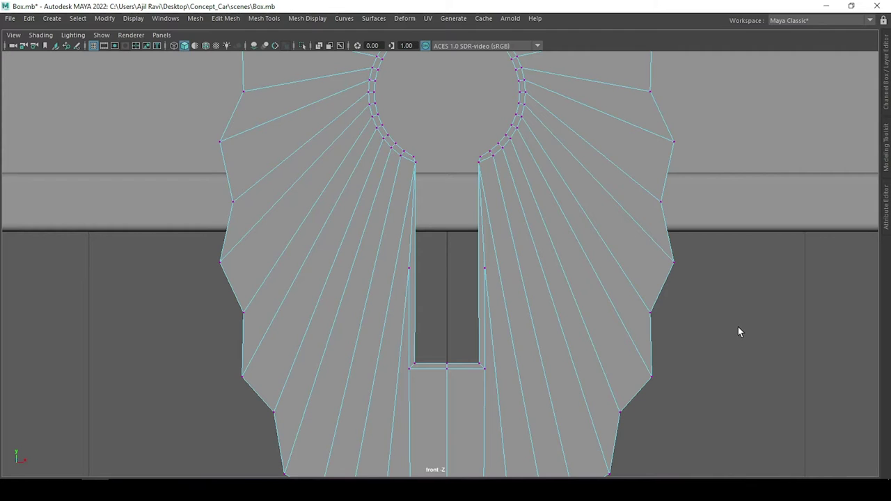
scroll(737, 326, "down", 5)
scroll(735, 324, "up", 1)
Return to object mode and reselect the whole keyhole plate.
key("F8")
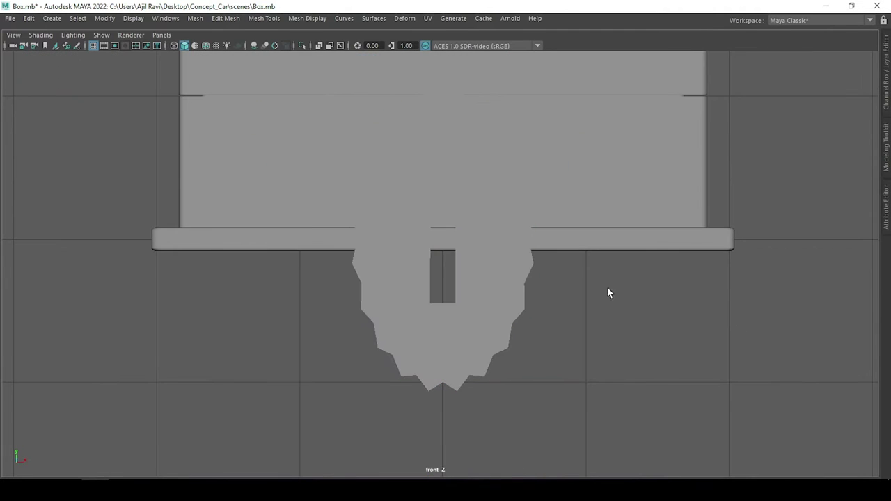
left_click(525, 261)
middle_click_drag(525, 262, 538, 292, "alt")
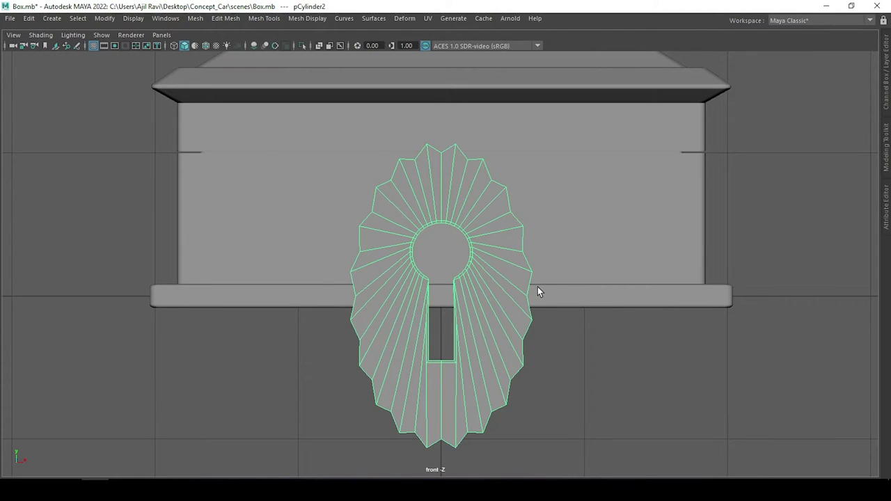
Extrude the keyhole plate to a thickness of 0.1.
key("ctrl+e")
left_click_drag(538, 287, 556, 299, "alt")
middle_click_drag(556, 299, 577, 298)
mouse_move(577, 298)
left_mouse_down("alt")
mouse_move(584, 329)
mouse_move(529, 223)
left_mouse_up("alt")
right_click_drag(529, 223, 546, 243)
left_click(553, 270)
scroll(555, 268, "up", 2)
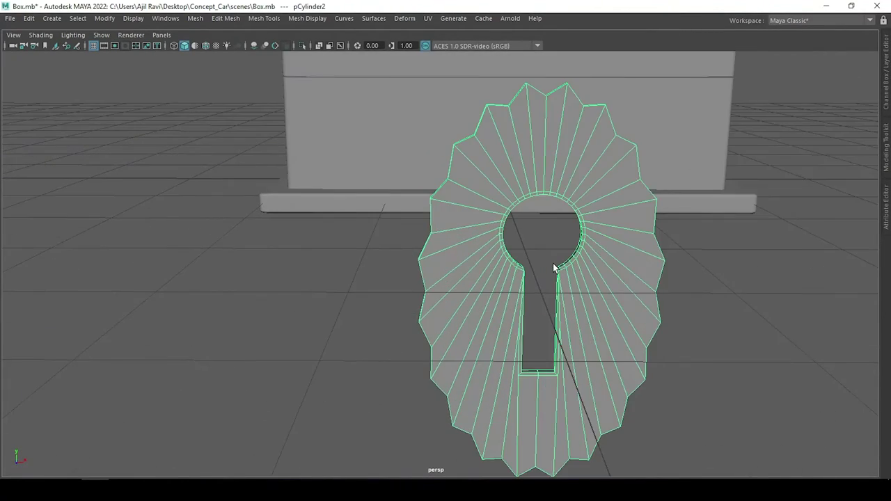
scroll(453, 250, "up", 5)
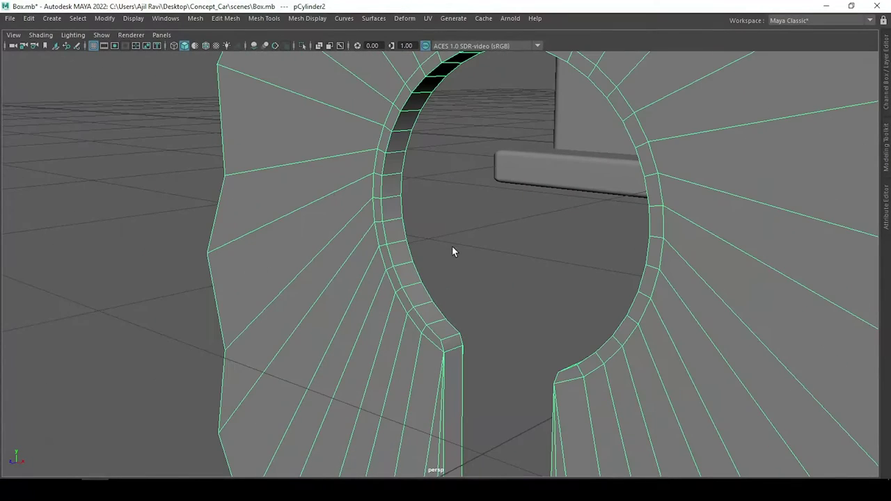
Bevel the edge loop around the keyhole circle and slot.
key("F10")
left_click(382, 188)
mouse_move(383, 188)
left_mouse_down("alt")
mouse_move(445, 372)
mouse_move(571, 275)
mouse_move(392, 302)
left_mouse_up("alt")
key("ctrl+b")
mouse_move(536, 197)
left_mouse_down("alt")
mouse_move(511, 248)
mouse_move(529, 213)
mouse_move(646, 302)
mouse_move(633, 307)
mouse_move(755, 309)
left_mouse_up("alt")
scroll(484, 220, "up", 2)
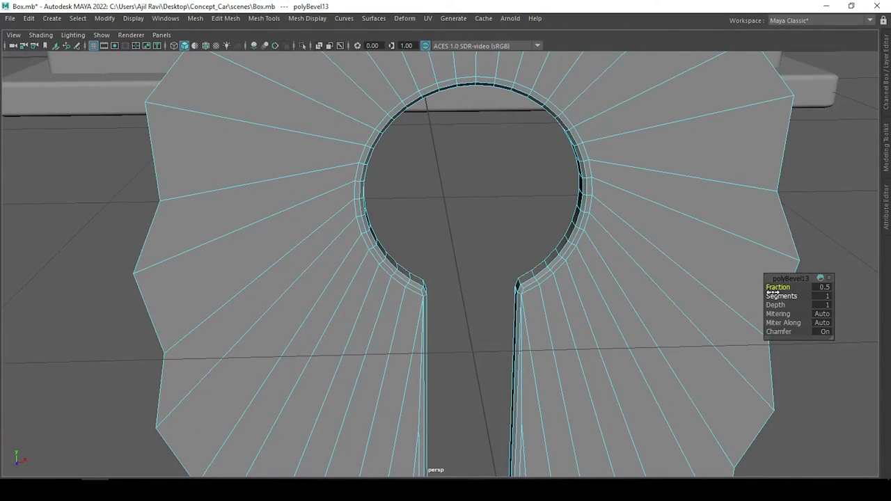
Try 2 bevel segments on the keyhole edges, then undo that bevel.
left_click(780, 296)
middle_click_drag(417, 253, 448, 252)
scroll(448, 253, "down", 4)
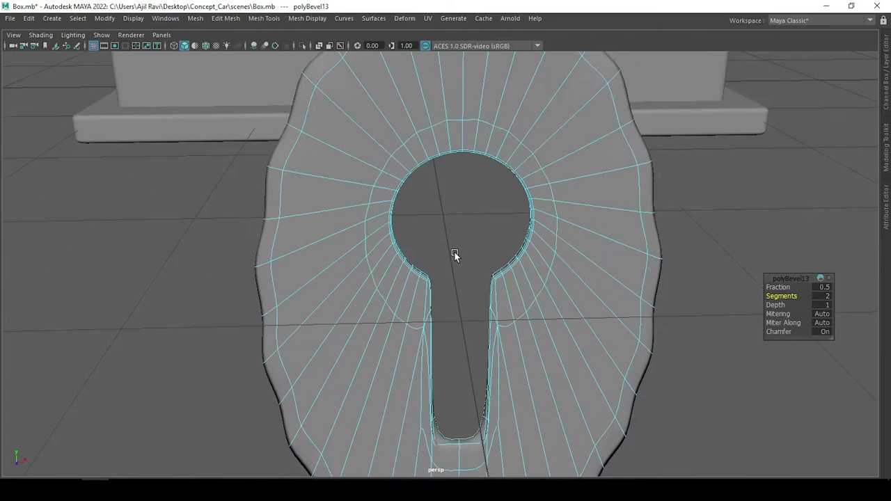
scroll(455, 252, "down", 2)
key("ctrl+z")
key("ctrl+z")
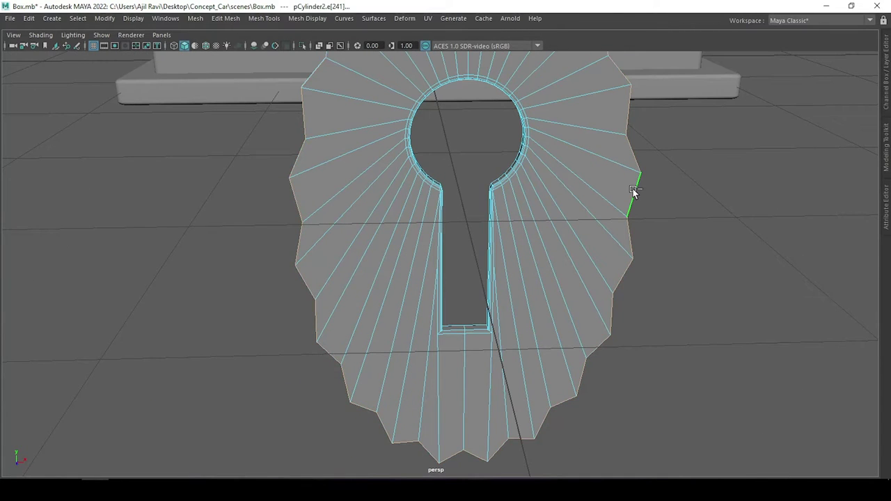
Re-bevel the keyhole edges with a single segment.
key("ctrl+b")
mouse_move(789, 296)
left_mouse_down("alt")
mouse_move(601, 250)
mouse_move(589, 162)
mouse_move(513, 249)
mouse_move(557, 314)
left_mouse_up("alt")
left_click(513, 254)
Move the keyhole plate along Z using front and side views to line it up with the box.
key("w")
mouse_move(437, 309)
left_mouse_down()
mouse_move(628, 294)
mouse_move(562, 241)
mouse_move(622, 237)
left_mouse_up()
key("space")
scroll(533, 249, "down", 3)
key("space")
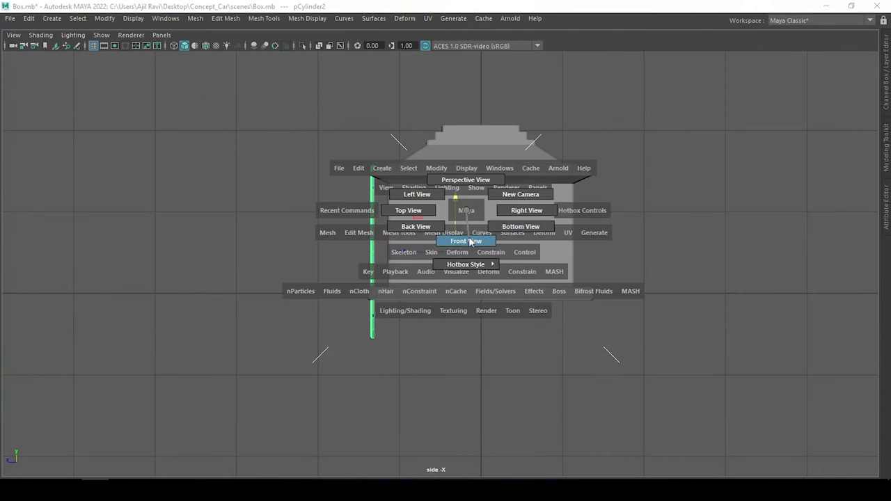
left_click_drag(463, 213, 465, 228)
key("ctrl+z")
key("space")
mouse_move(386, 232)
left_mouse_down()
mouse_move(425, 229)
mouse_move(337, 252)
mouse_move(360, 252)
left_mouse_up()
key("space")
mouse_move(464, 252)
left_mouse_down()
mouse_move(464, 279)
mouse_move(373, 273)
mouse_move(460, 279)
left_mouse_up()
key("f")
Check the plate's depth against the box in wireframe side view, then return to shaded perspective.
key("space")
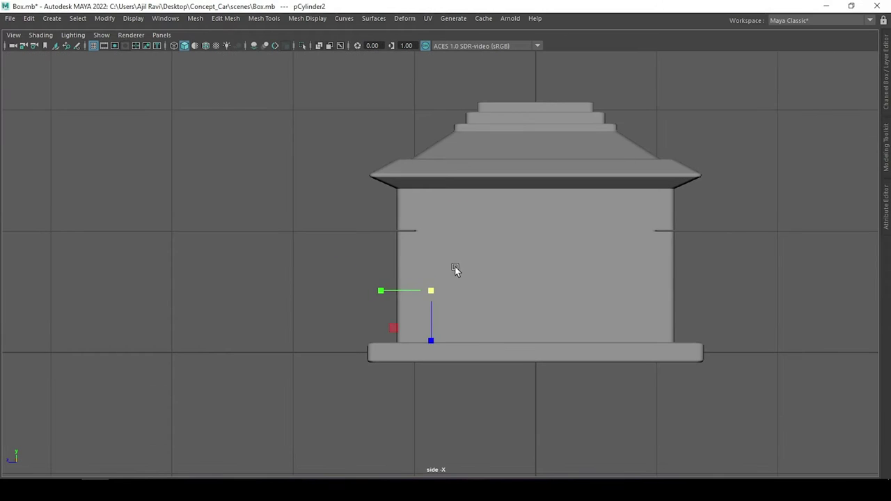
scroll(379, 278, "up", 2)
scroll(417, 249, "up", 2)
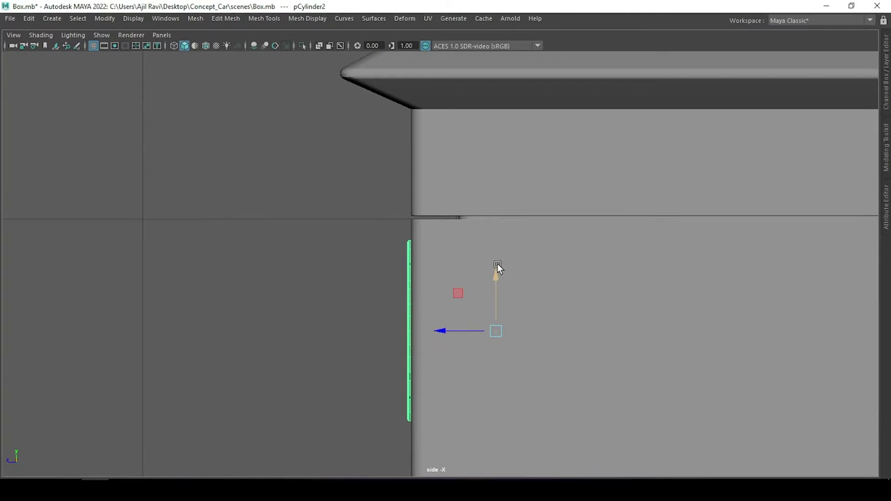
key("4")
scroll(496, 262, "up", 2)
middle_click_drag(637, 244, 536, 274, "alt")
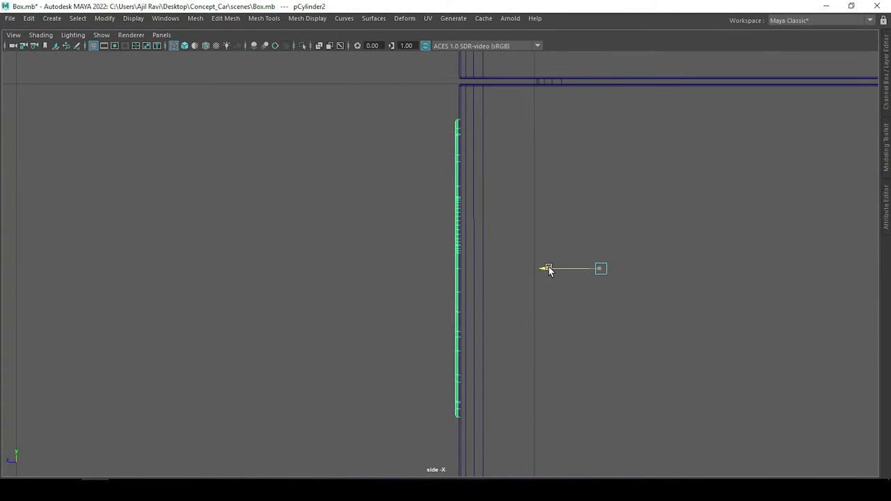
scroll(548, 268, "down", 5)
scroll(548, 268, "up", 2)
key("space")
left_click_drag(548, 269, 549, 294)
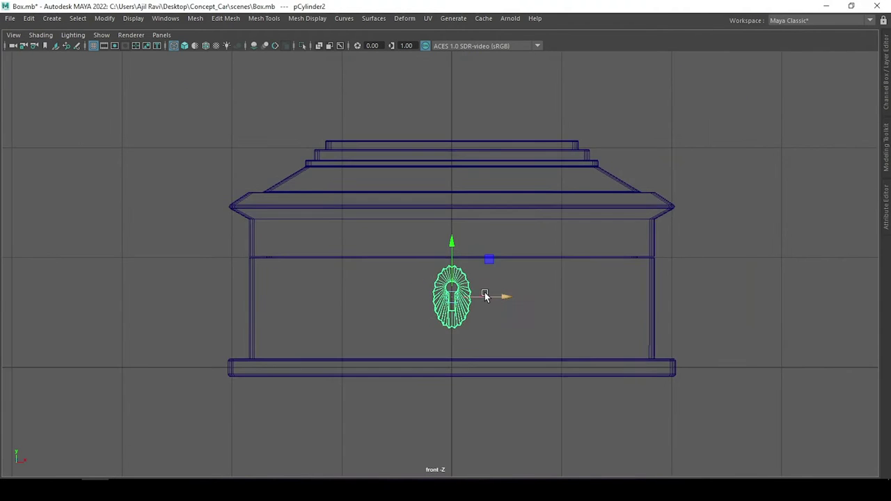
key("5")
key("space")
left_click_drag(467, 311, 467, 279)
Orbit the perspective view and reselect the plate to confirm it sits flush on the box front.
scroll(584, 264, "up", 3)
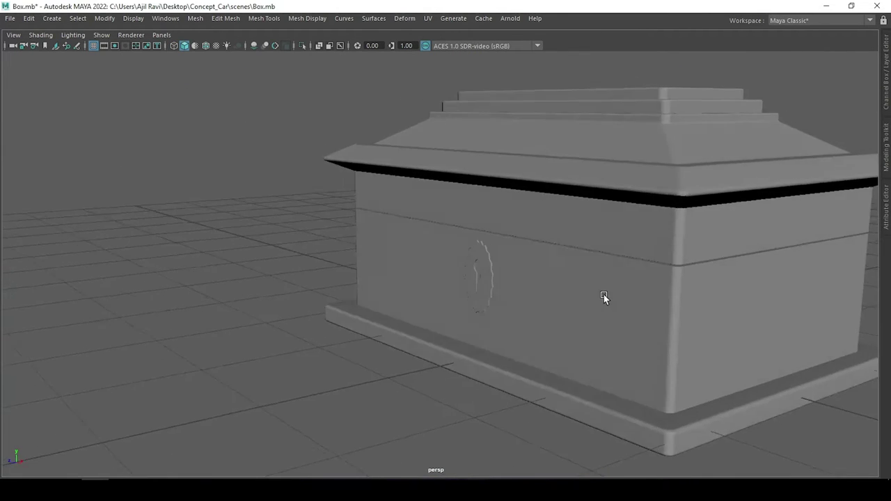
left_click_drag(604, 295, 533, 311, "alt")
left_click(534, 312)
left_click(404, 286)
mouse_move(404, 286)
left_mouse_down("alt")
mouse_move(449, 281)
mouse_move(495, 295)
left_mouse_up("alt")
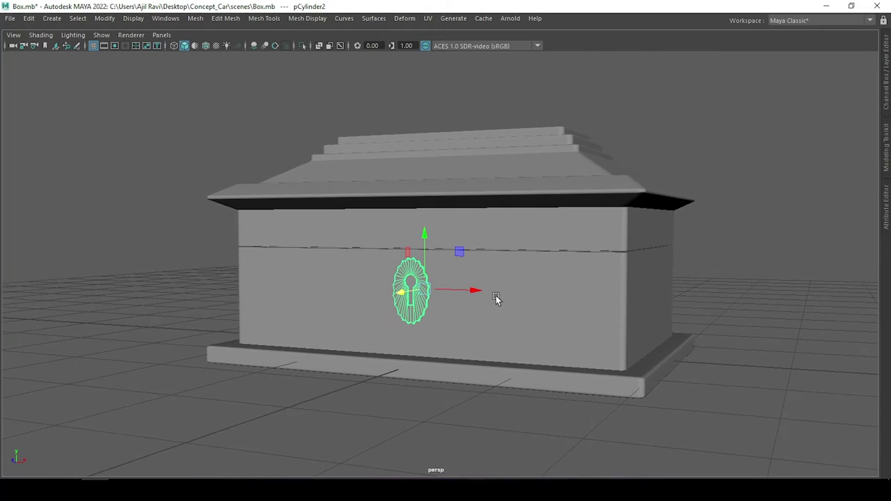
left_click(734, 321)
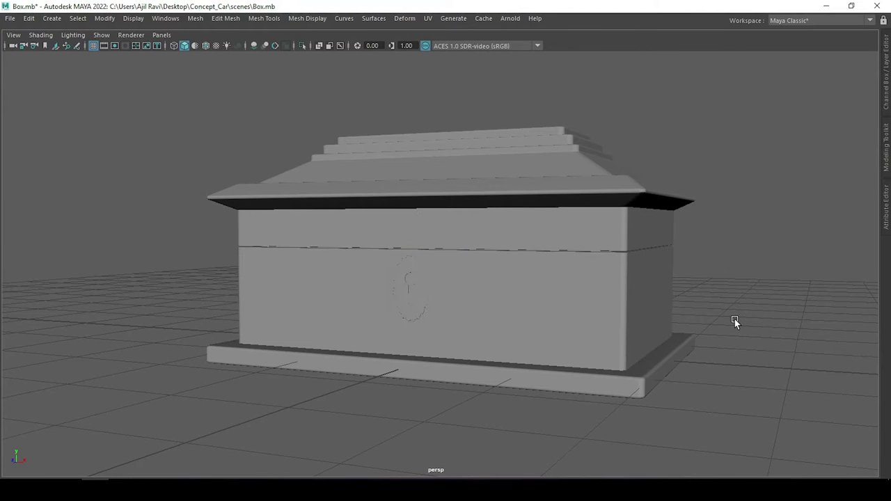
scroll(445, 290, "up", 3)
mouse_move(445, 289)
left_mouse_down("alt")
mouse_move(445, 302)
mouse_move(522, 291)
left_mouse_up("alt")
left_click(445, 302)
scroll(445, 302, "down", 5)
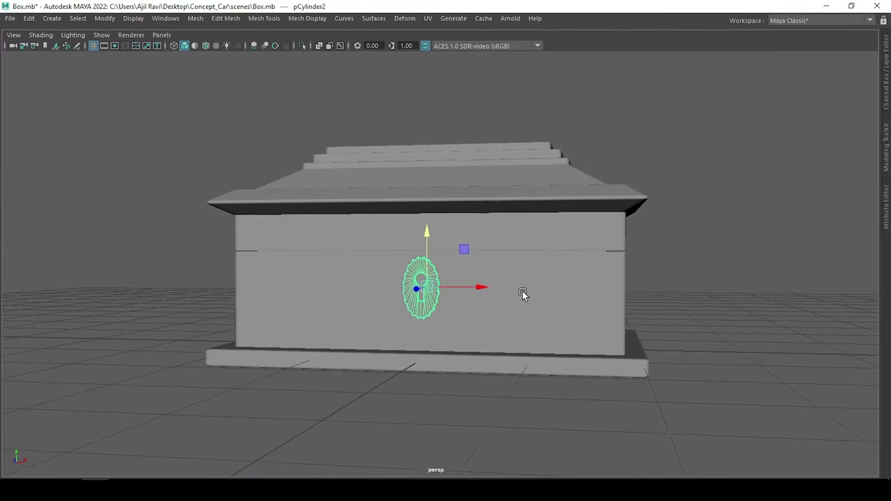
left_click(550, 268)
key("space")
left_click_drag(577, 240, 503, 231)
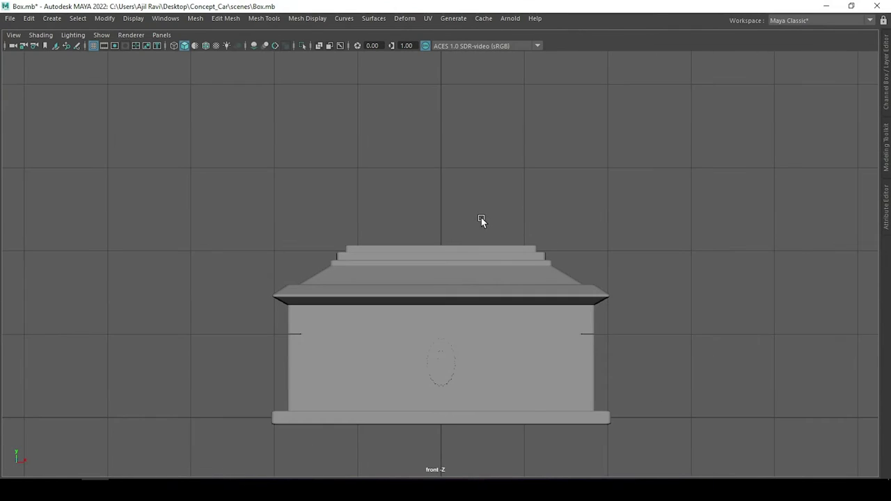
Create a polygon cylinder with Rotate Z 90 and Radius 0.1 as a horizontal bar.
right_click_drag(480, 219, 429, 218, "shift")
key("w")
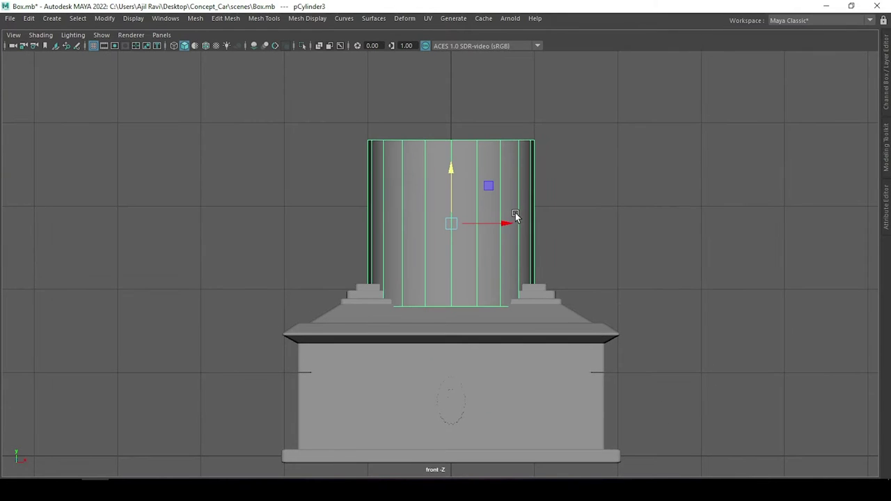
key("ctrl+a")
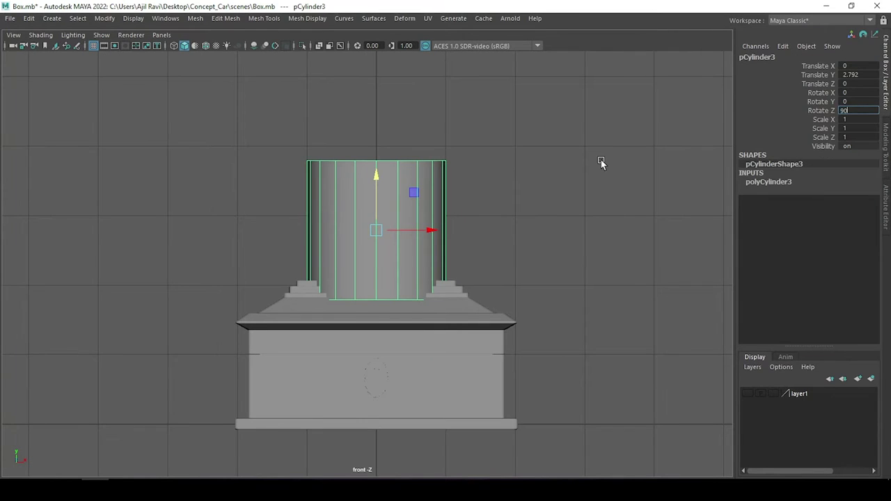
key("Return")
scroll(447, 167, "up", 2)
left_click(768, 182)
left_click(825, 190)
middle_click_drag(696, 200, 666, 199)
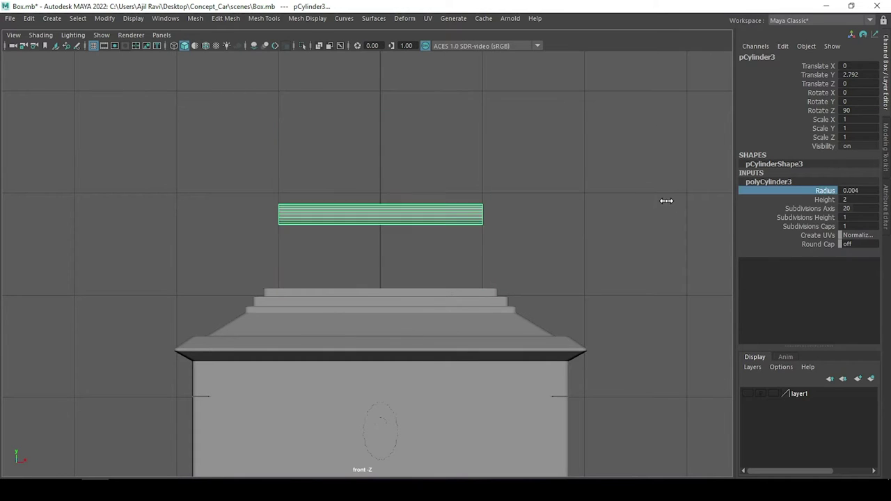
scroll(420, 216, "up", 3)
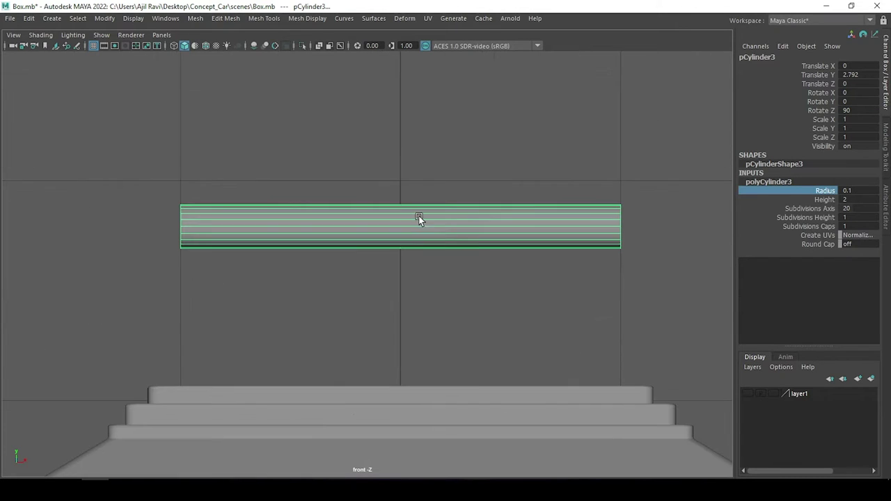
Bevel the bar's centre edge with chamfer on, Fraction 0.59 and 4 Segments.
right_click_drag(420, 212, 420, 177)
left_click(401, 222)
key("ctrl+b")
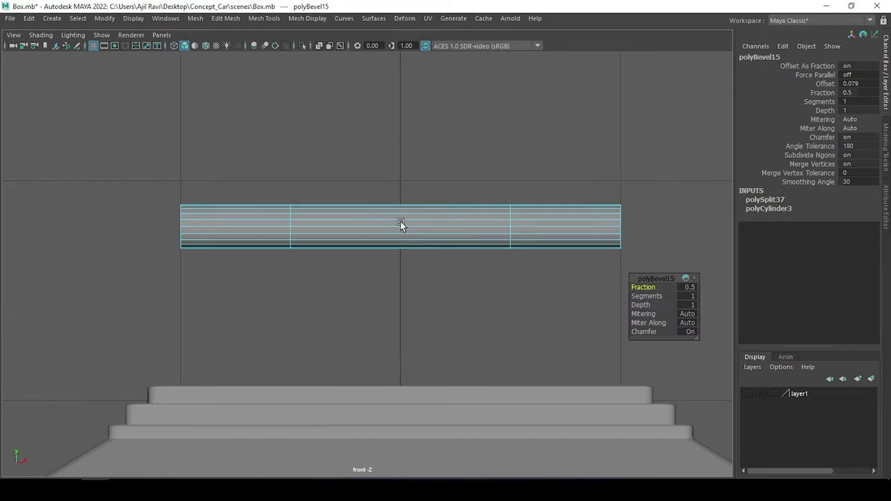
left_click(689, 332)
left_click_drag(647, 291, 534, 248)
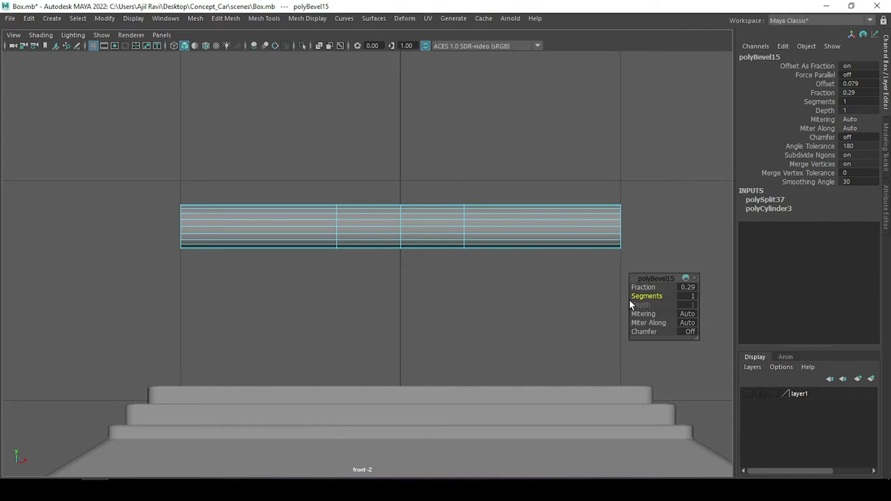
left_click_drag(652, 296, 666, 300)
left_click(644, 331)
left_click_drag(644, 306, 649, 287)
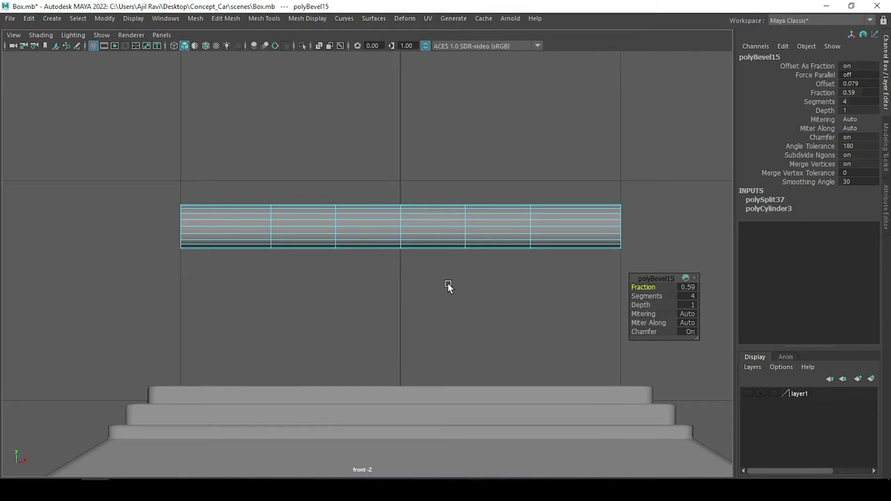
left_click(311, 304)
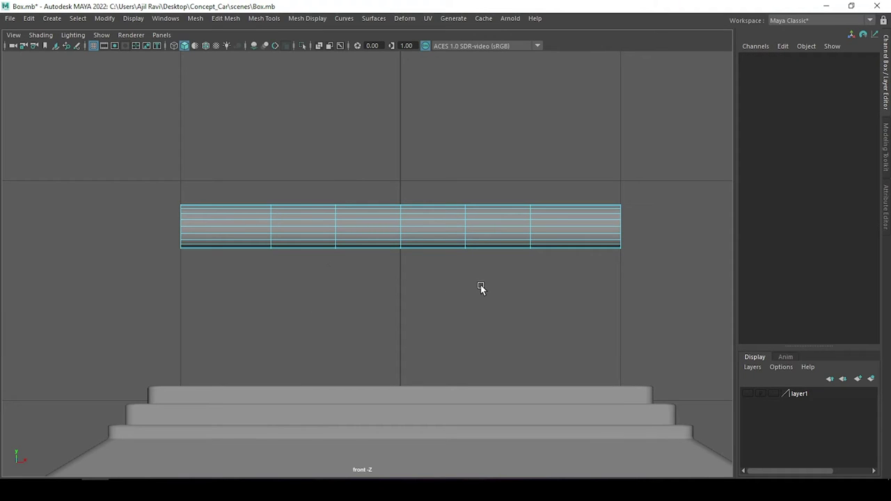
Extrude the bar's two groove sections inward with Thickness -0.08.
key("F11")
left_click(303, 227)
left_click_drag(491, 186, 507, 318, "shift")
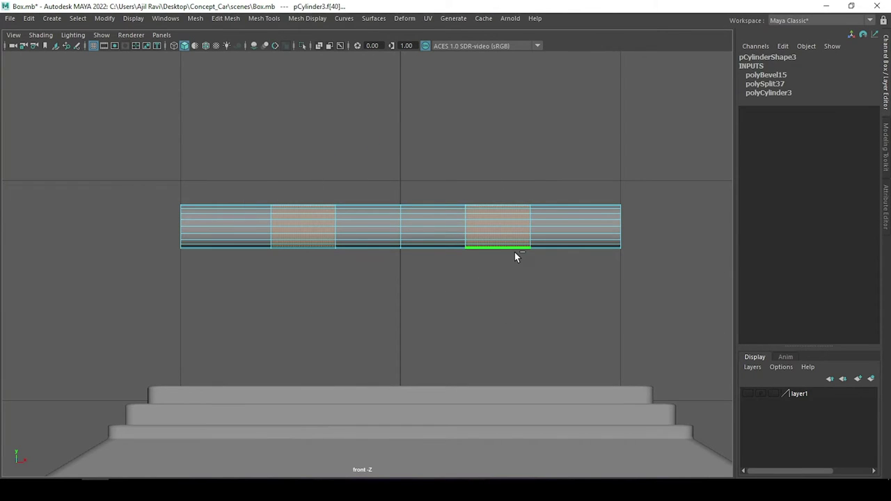
key("ctrl+e")
left_click_drag(657, 287, 647, 287)
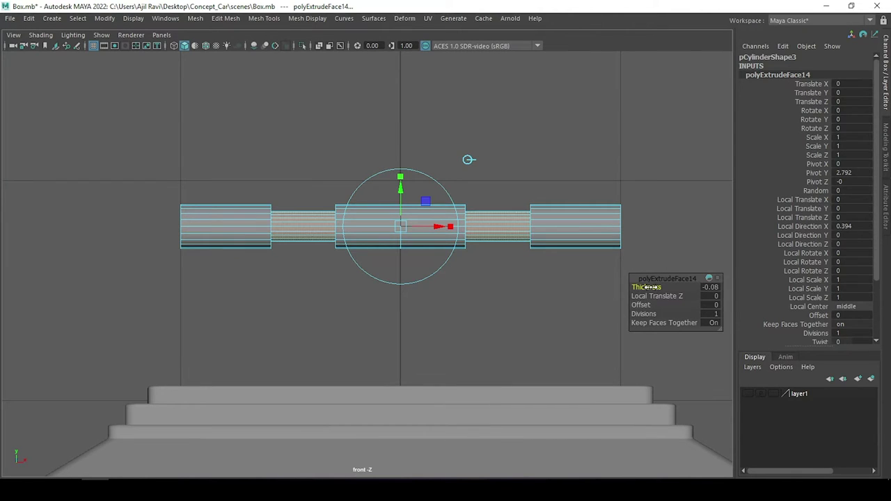
left_click(450, 228)
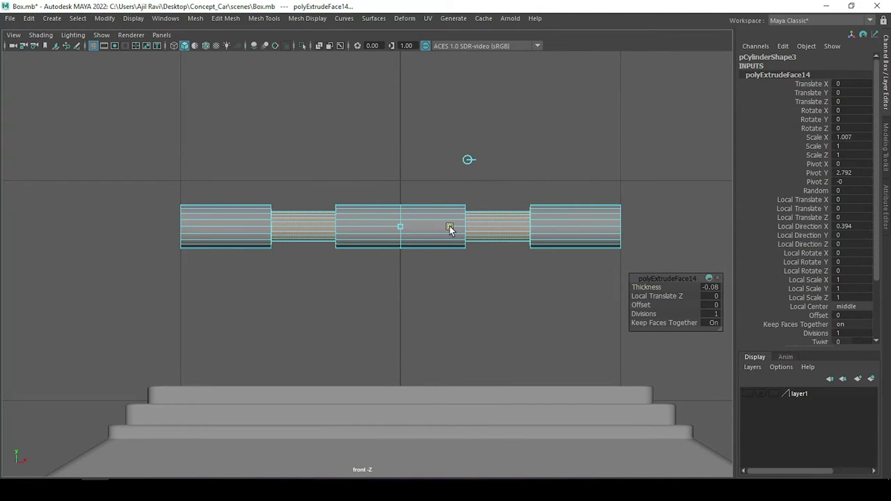
right_click_drag(544, 213, 558, 196)
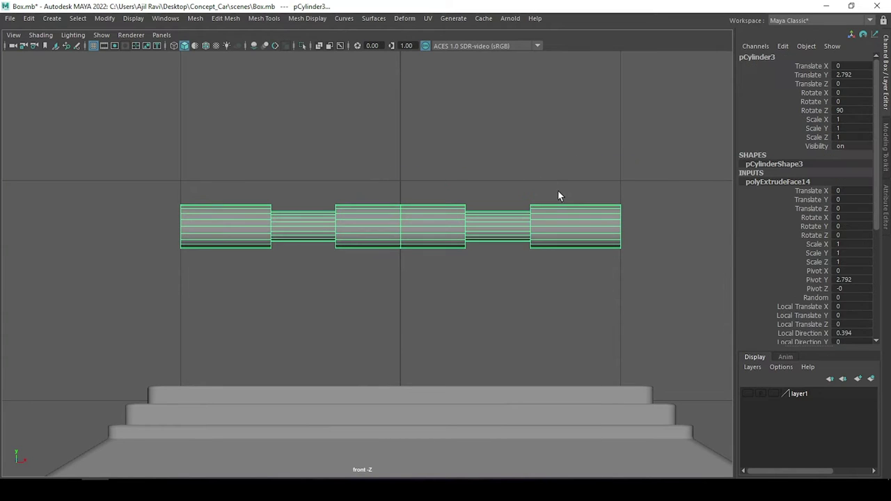
Scale the bar along Y to 0.467 to shorten it.
key("r")
left_click_drag(351, 226, 374, 225)
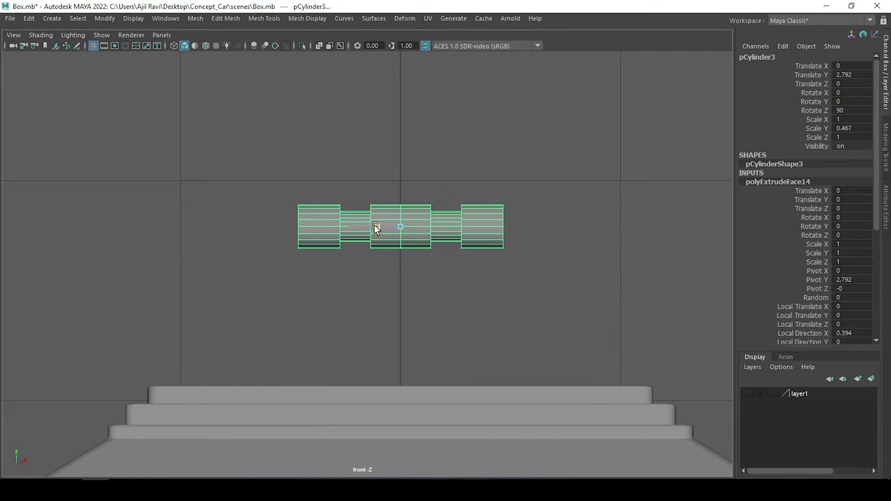
scroll(387, 211, "up", 3)
scroll(388, 211, "up", 2)
Bevel the middle section's side edge loops.
right_click_drag(384, 182, 388, 131)
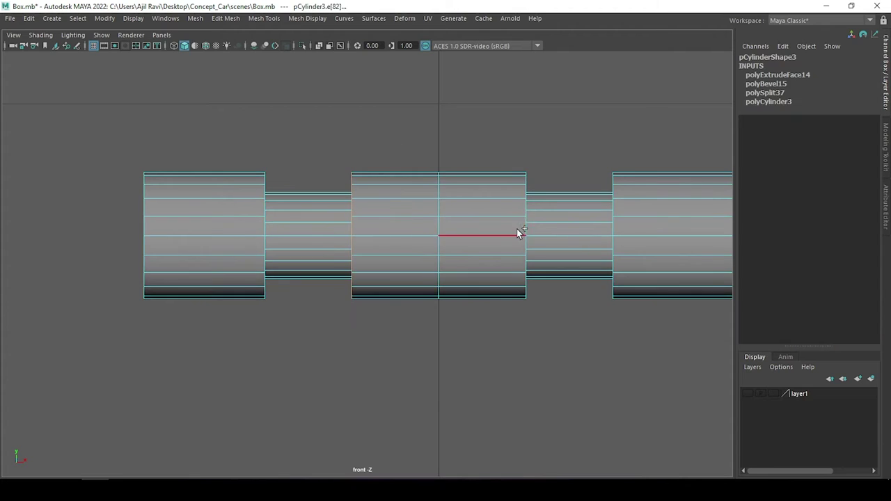
left_click(522, 224)
key("f")
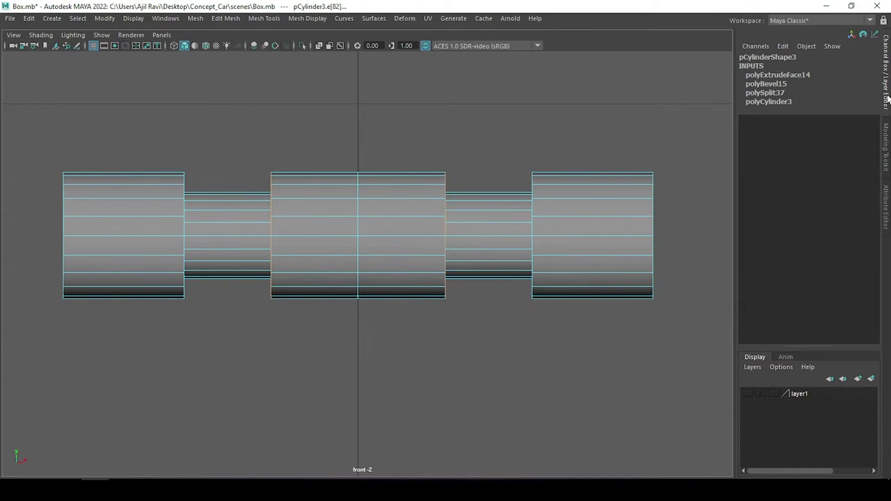
left_click(886, 98)
key("w")
key("ctrl+b")
Bevel the inner edge loops of both outer sections, widening them slightly.
left_click(655, 213)
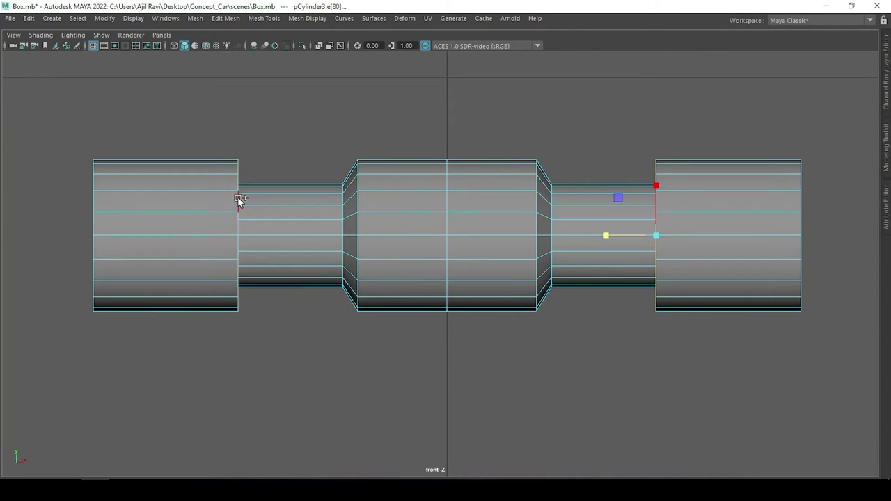
left_click(239, 200, "shift")
key("ctrl+b")
key("w")
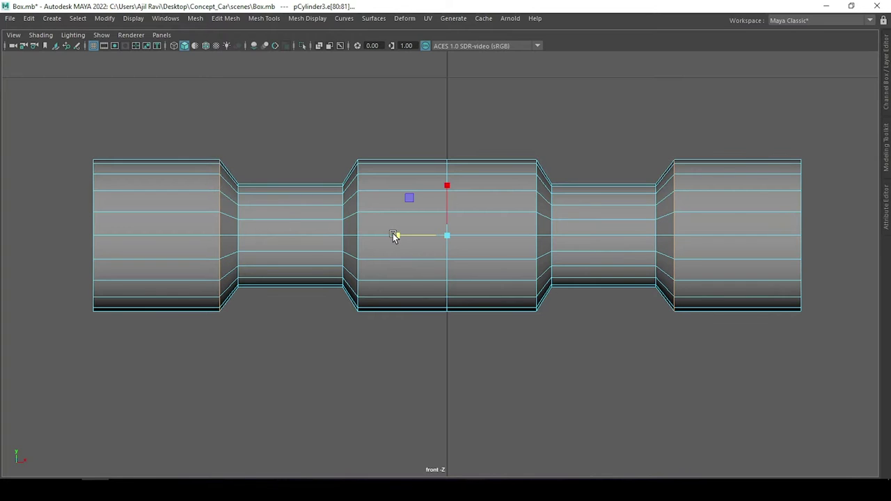
Bevel the bar's end edge loop, narrowing the bevel to about 0.27.
double_click(801, 187)
key("ctrl+b")
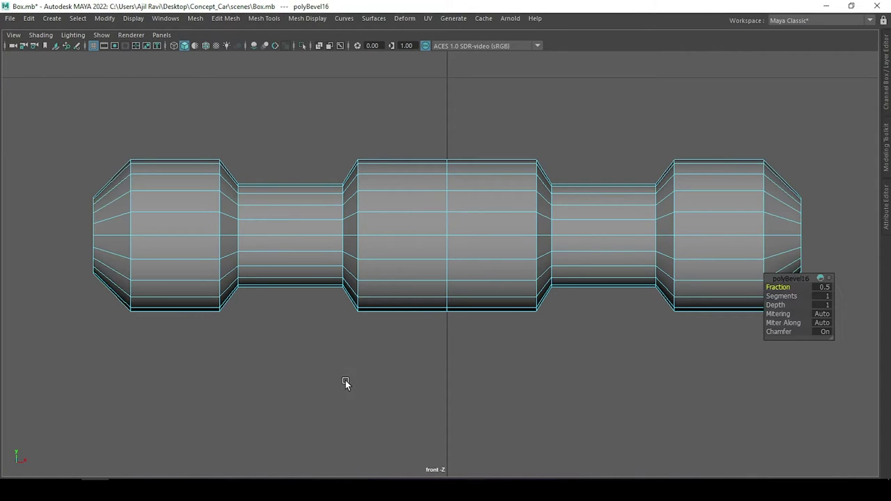
left_click_drag(778, 287, 724, 286)
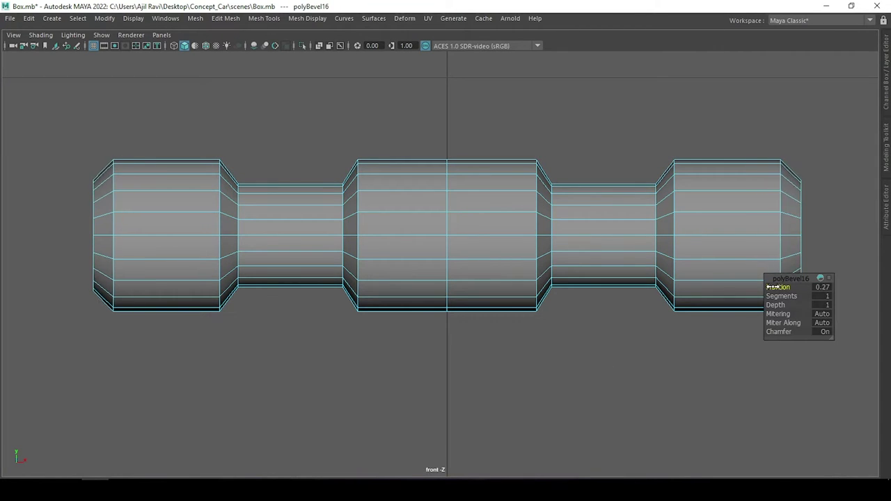
key("q")
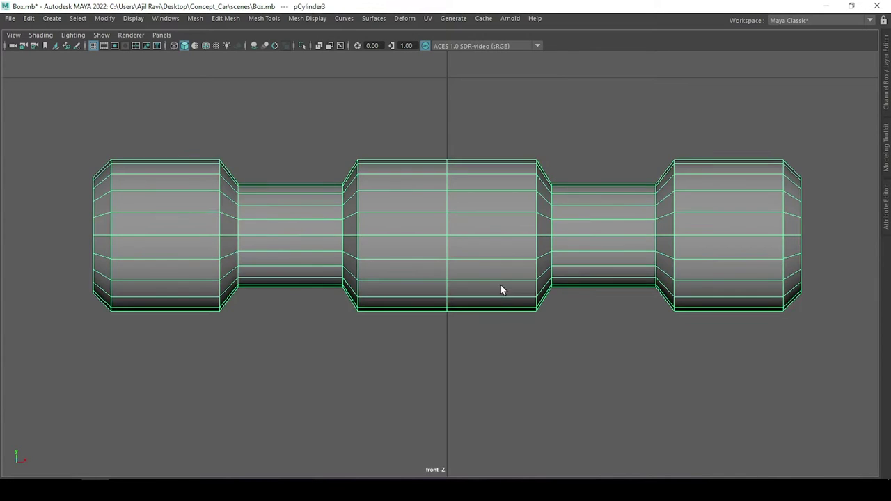
Lower the handle closer to the top of the box.
scroll(494, 269, "down", 10)
scroll(494, 269, "up", 5)
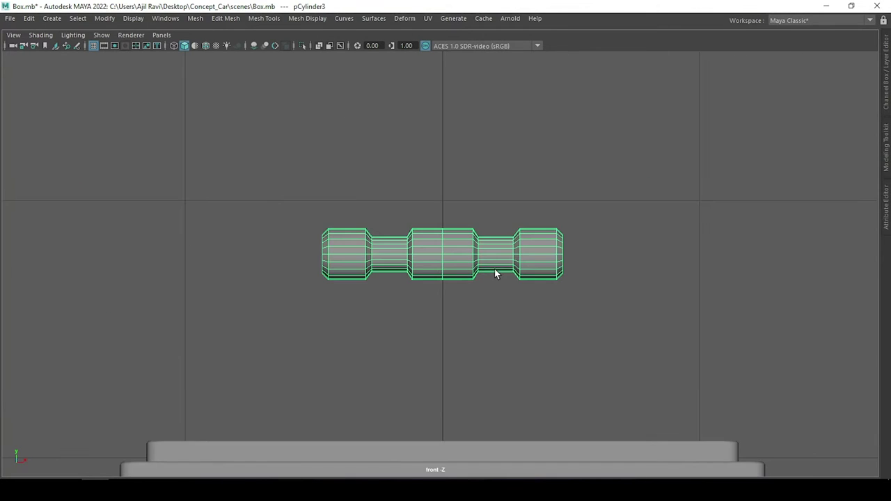
scroll(495, 274, "up", 3)
key("w")
scroll(398, 249, "down", 1)
scroll(472, 221, "down", 1)
scroll(472, 220, "down", 3)
left_click(451, 283)
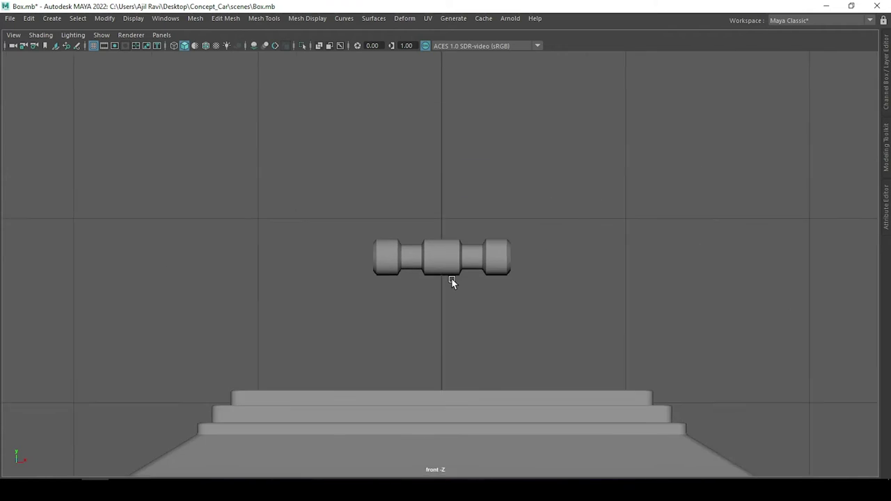
scroll(502, 273, "up", 1)
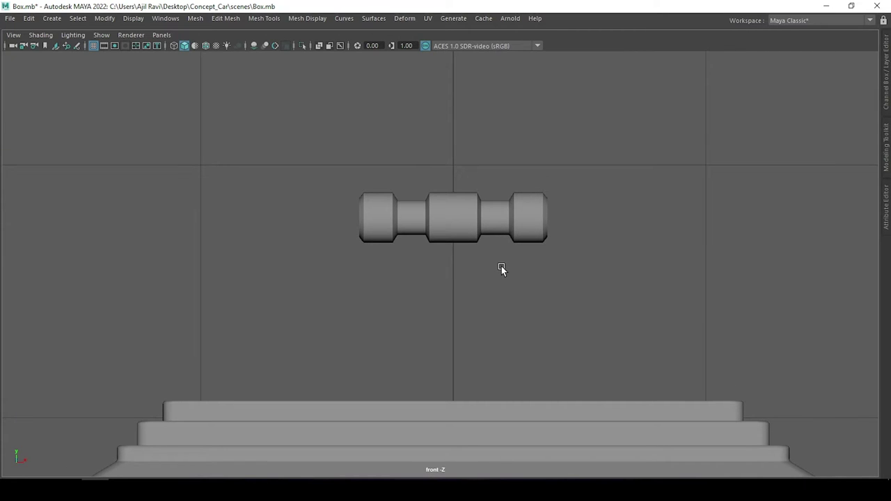
scroll(501, 269, "down", 2)
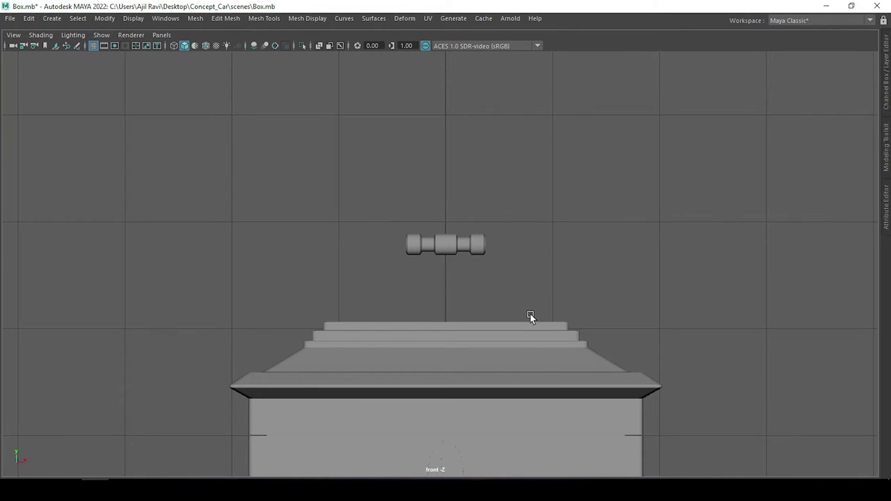
scroll(529, 316, "up", 3)
left_click(478, 199)
scroll(407, 202, "down", 1)
scroll(453, 244, "down", 3)
left_click(488, 285)
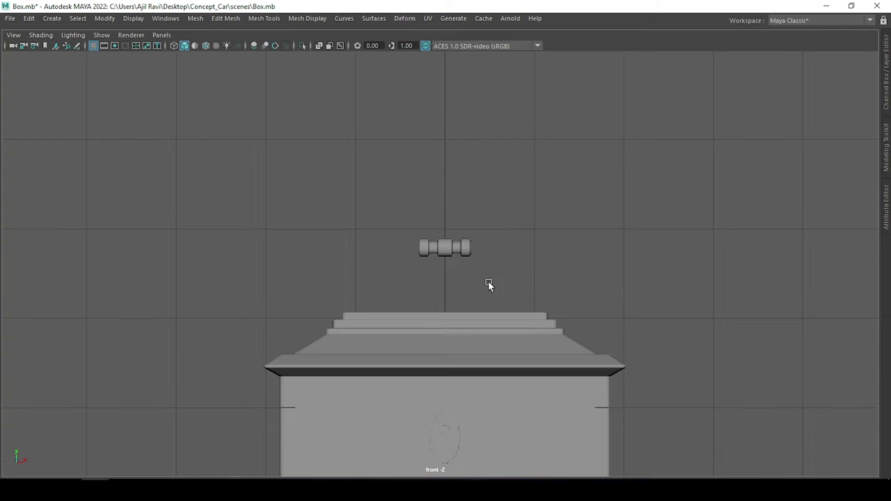
scroll(487, 282, "down", 2)
scroll(473, 174, "up", 1)
left_click(470, 144)
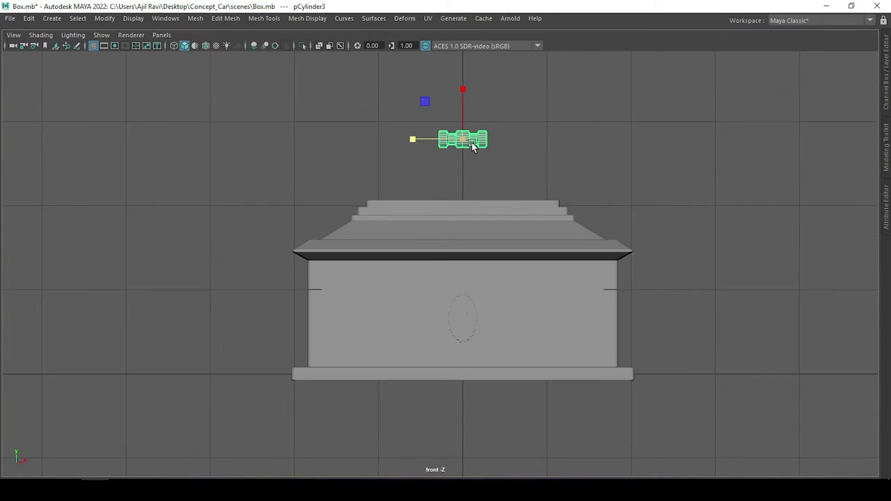
left_click_drag(465, 86, 466, 96)
scroll(453, 223, "up", 2)
scroll(487, 244, "up", 2)
left_click(529, 272)
scroll(497, 151, "up", 3)
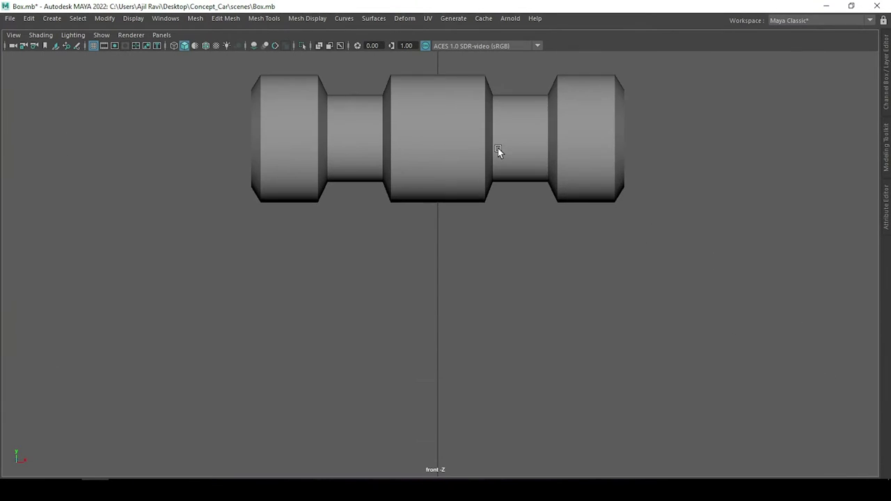
Scale the handle's middle-section faces slightly narrower.
mouse_move(498, 151)
middle_mouse_down("alt")
mouse_move(494, 228)
mouse_move(503, 211)
middle_mouse_up("alt")
key("F11")
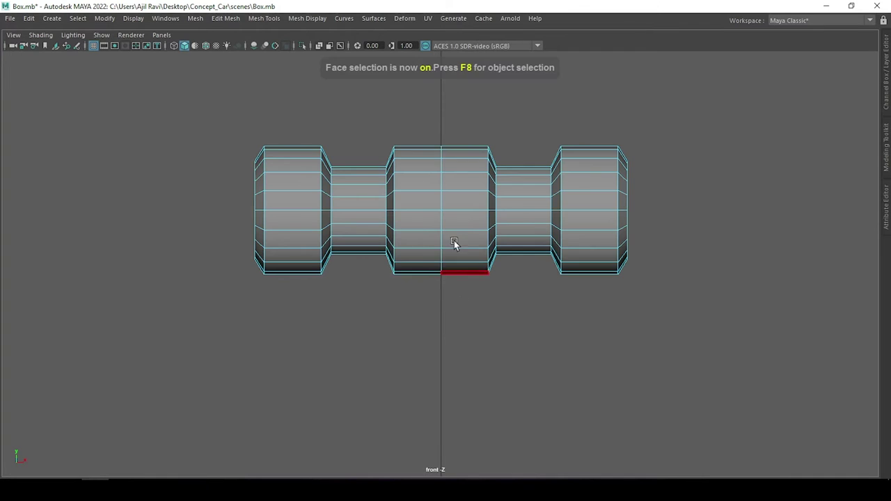
left_click_drag(454, 245, 470, 304)
key("r")
left_click_drag(394, 215, 390, 213)
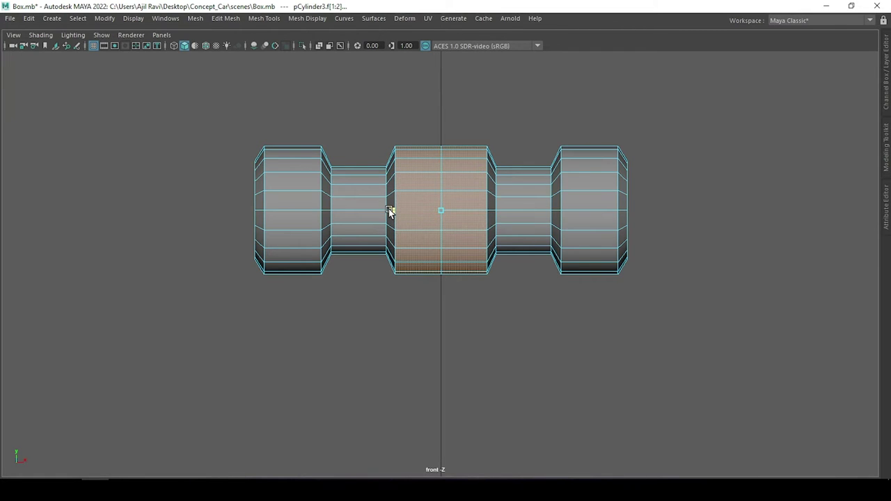
right_click_drag(461, 180, 537, 165)
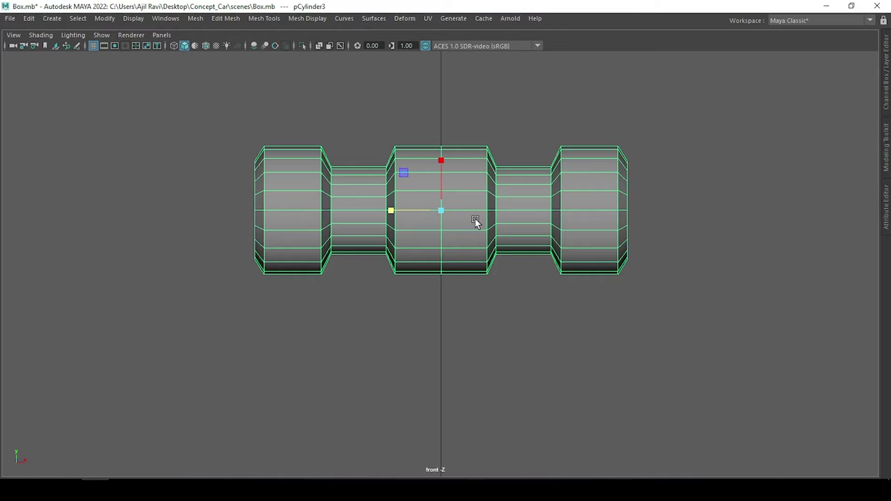
scroll(475, 221, "down", 5)
left_click(446, 300)
scroll(493, 237, "up", 2)
scroll(453, 241, "up", 1)
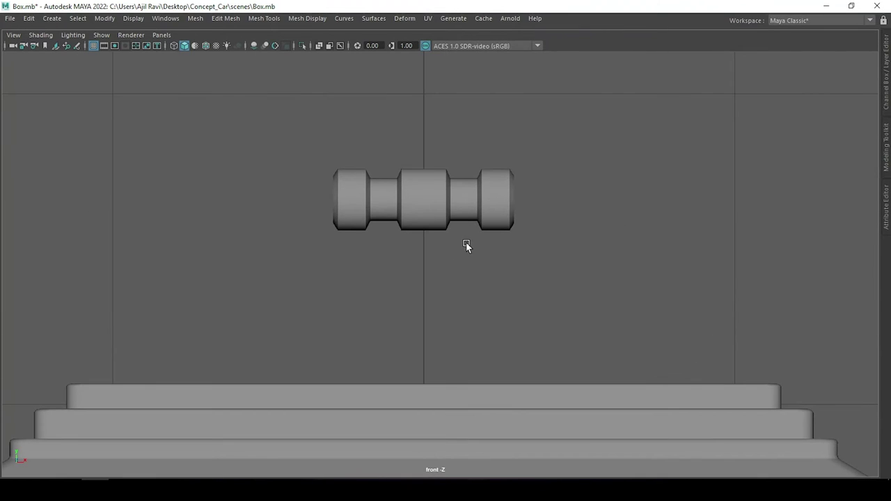
scroll(465, 261, "down", 3)
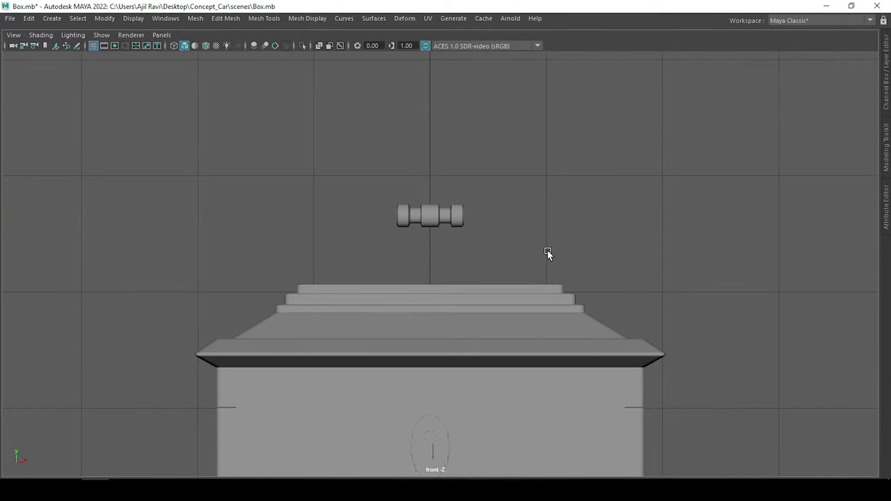
scroll(522, 247, "down", 3)
scroll(474, 283, "down", 2)
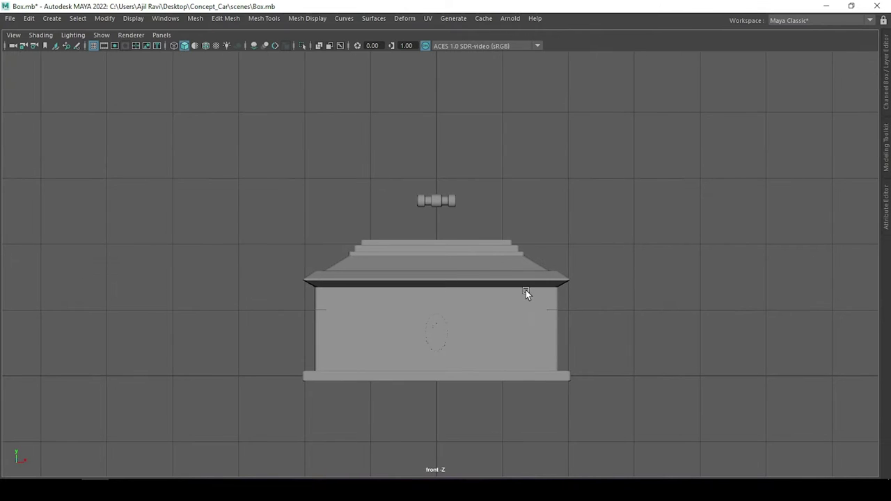
Trial-shrink the cylinder in the maximised front view, then undo it and restore the full layout.
key("ctrl+space")
scroll(499, 193, "up", 5)
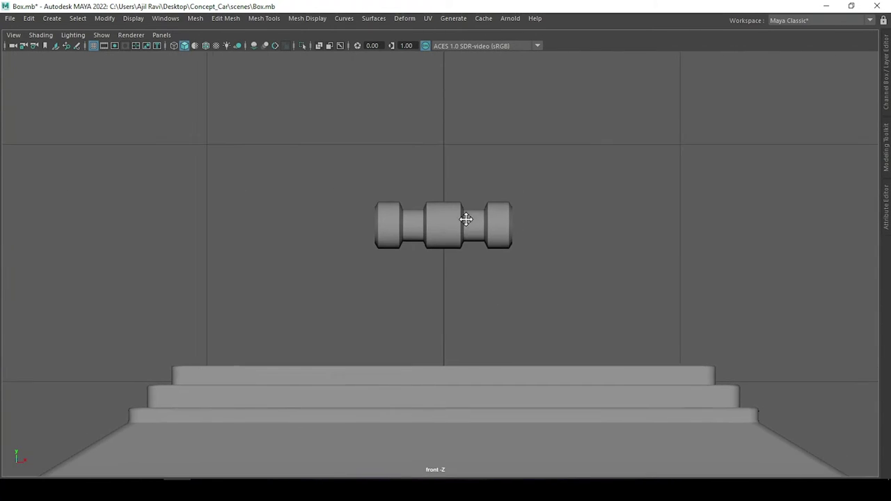
left_click(465, 219)
scroll(471, 159, "up", 1)
key("r")
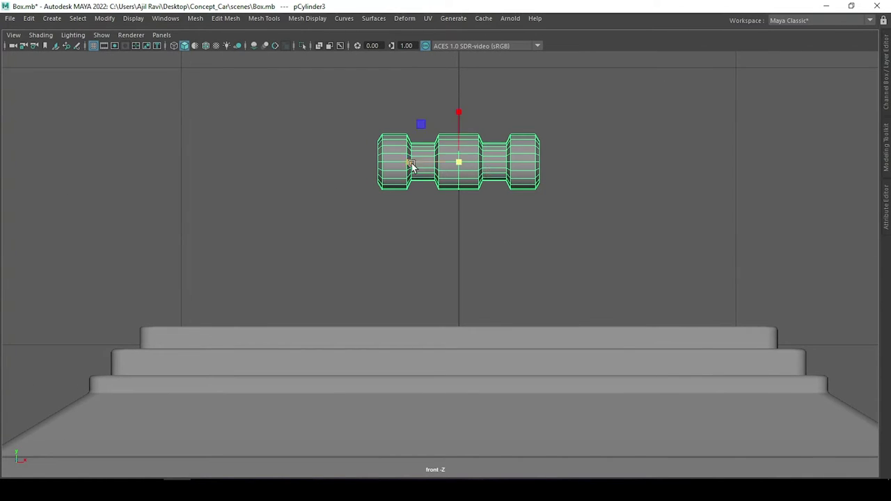
left_click_drag(411, 165, 430, 155)
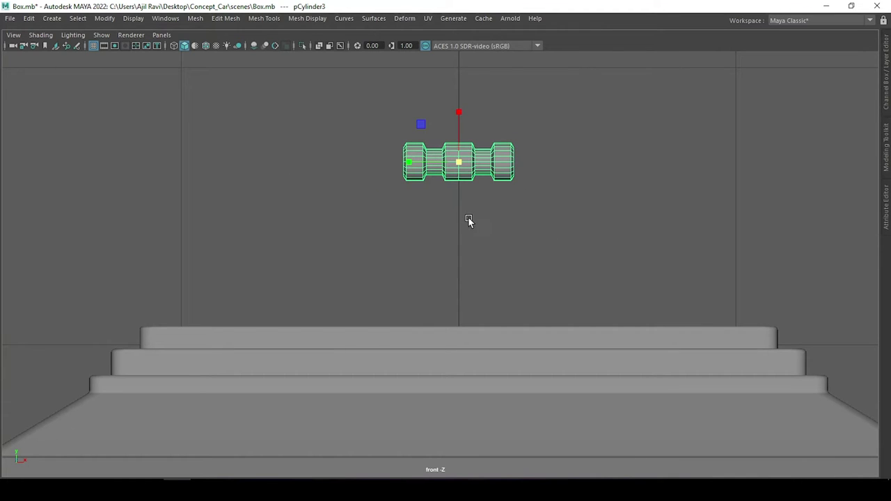
key("ctrl+space")
key("ctrl+z")
Create a NURBS circle and raise it up toward the handle.
key("q")
left_click(401, 259)
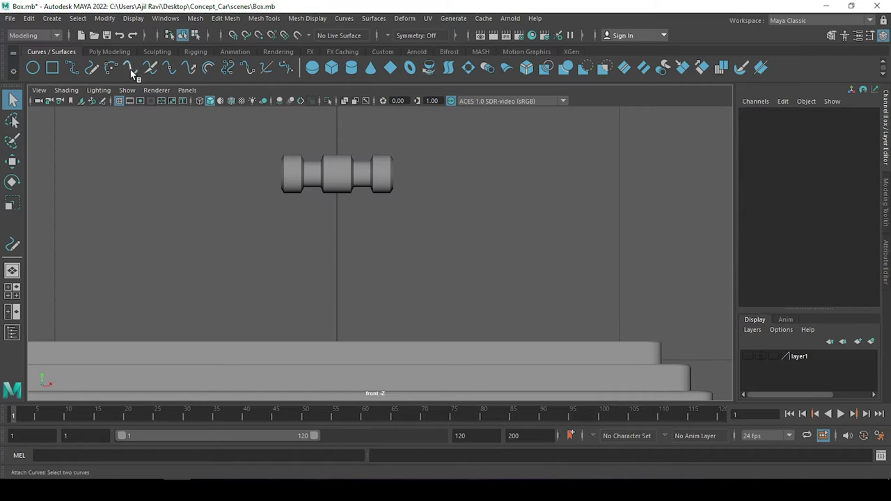
left_click(33, 68)
scroll(435, 344, "down", 5)
key("w")
left_click_drag(371, 318, 371, 206)
scroll(327, 284, "up", 5)
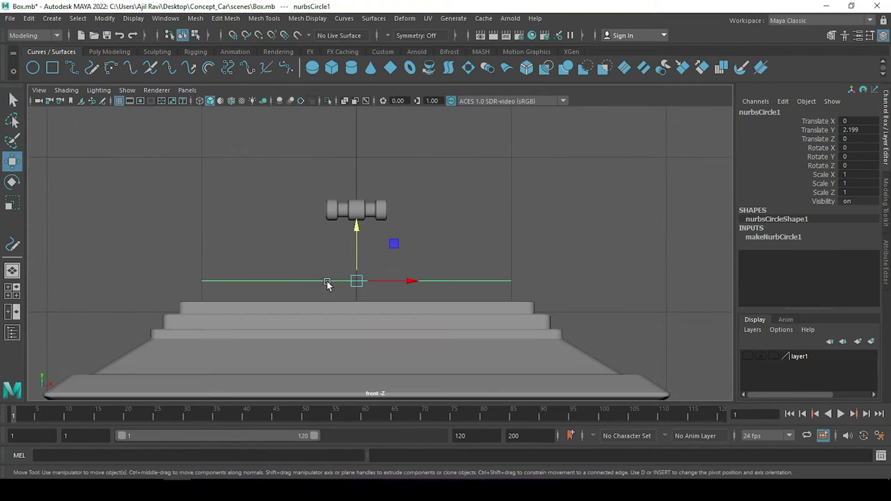
Set the circle's Rotate X to 90 and scale it down to 0.463.
left_click(859, 165)
key("BackSpace")
key("BackSpace")
key("shift+Tab")
key("shift+Tab")
type("90")
key("Return")
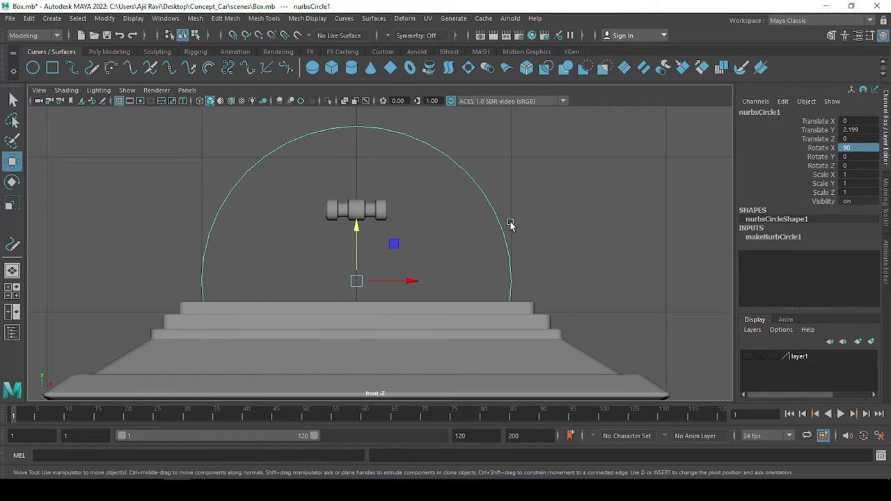
key("r")
left_click_drag(375, 283, 226, 266)
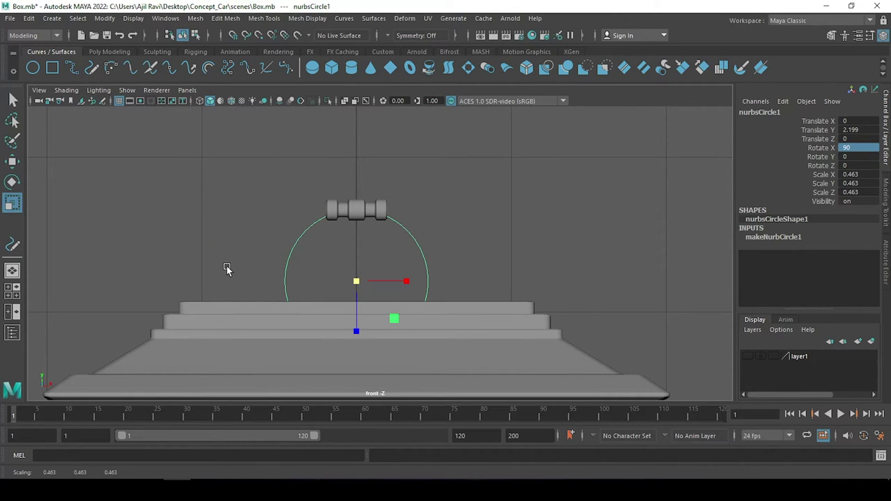
Detach the circle at its top and bottom edit points and select the right half-arc.
key("w")
key("f")
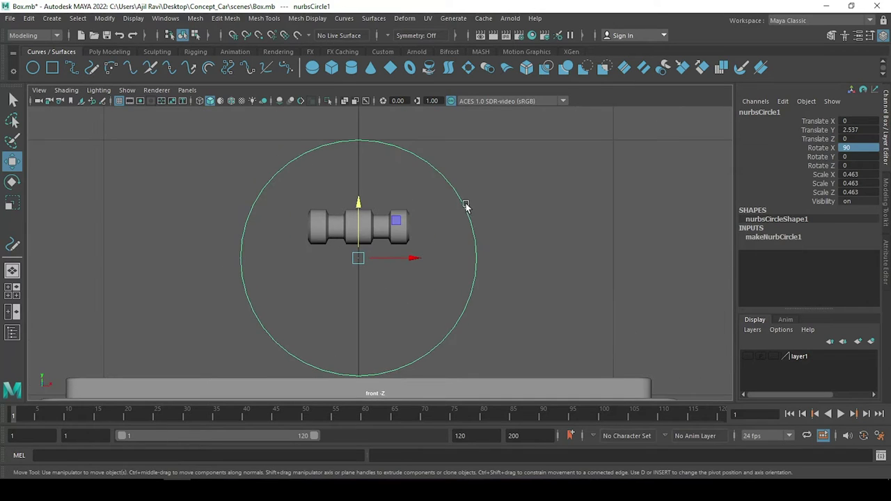
key("q")
right_click(482, 217)
left_click(481, 247)
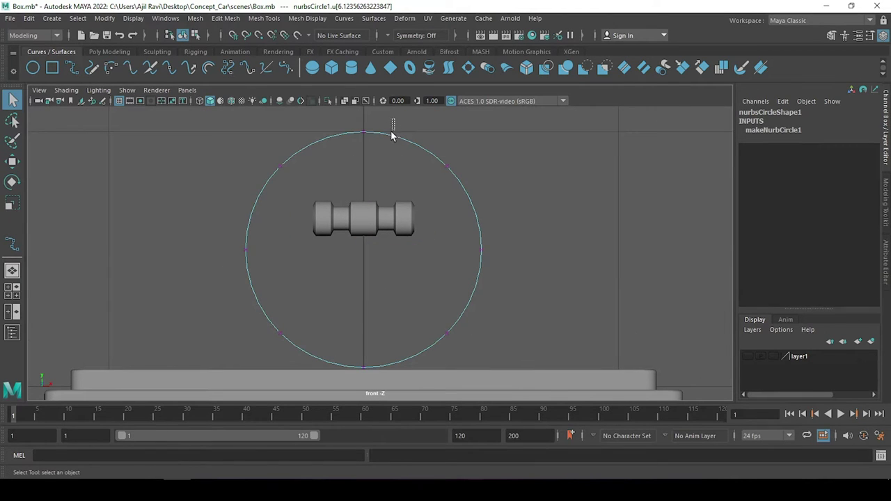
left_click_drag(391, 133, 348, 120)
left_click(149, 68)
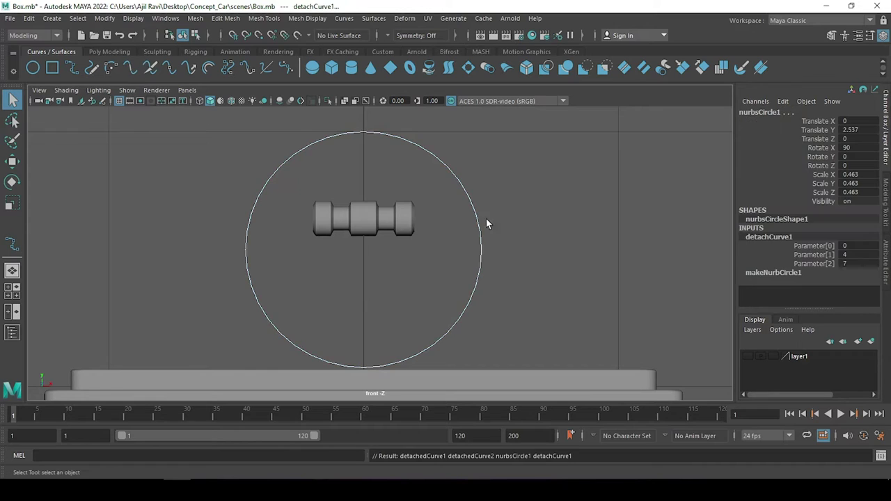
left_click(486, 218)
left_click(403, 139)
left_click(309, 144)
Delete the right half-arc, keeping the left arc selected.
key("Delete")
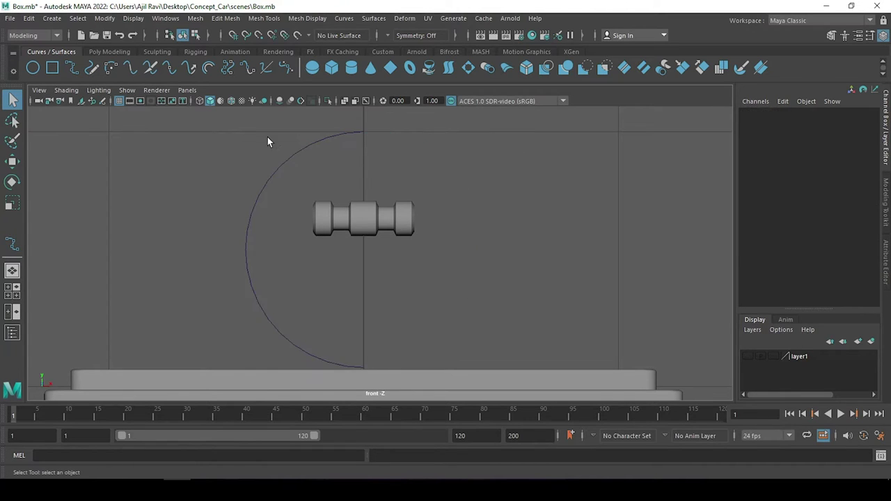
left_click_drag(268, 137, 299, 186)
scroll(299, 187, "down", 3)
Scale the arc's end edit points vertically inward into a C shape.
mouse_move(354, 185)
right_mouse_down()
mouse_move(298, 182)
mouse_move(390, 172)
right_mouse_up()
scroll(357, 293, "up", 1)
key("r")
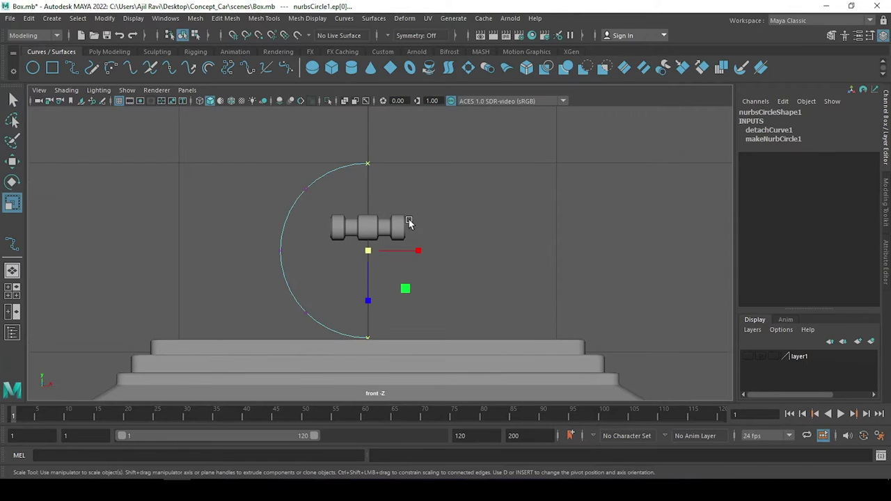
left_click_drag(367, 301, 368, 295)
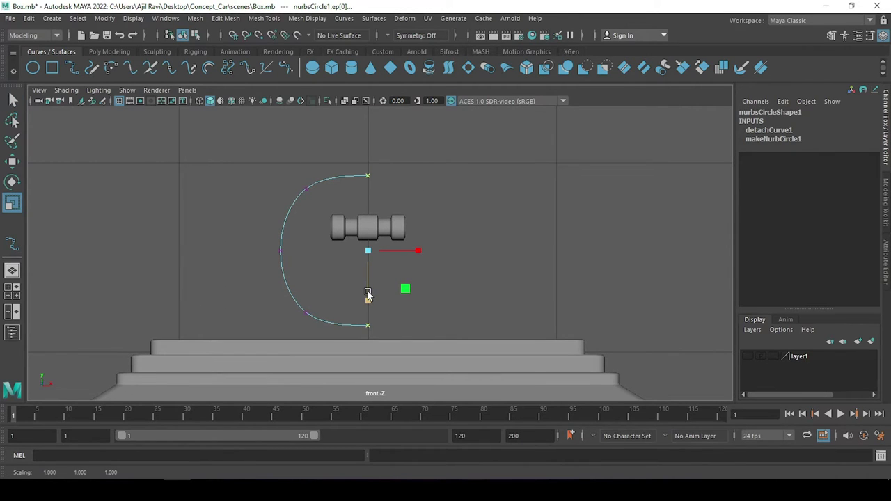
key("ctrl+z")
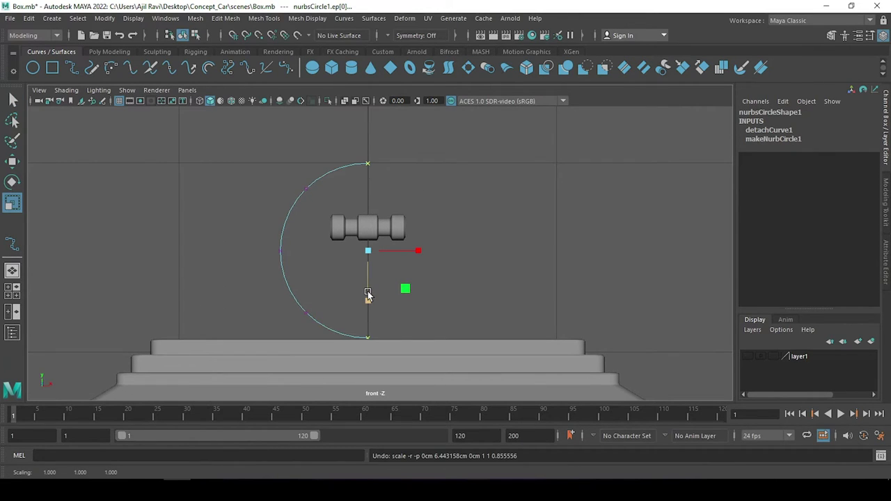
key("ctrl+z")
mouse_move(378, 137)
left_mouse_down()
mouse_move(348, 332)
mouse_move(365, 298)
left_mouse_up()
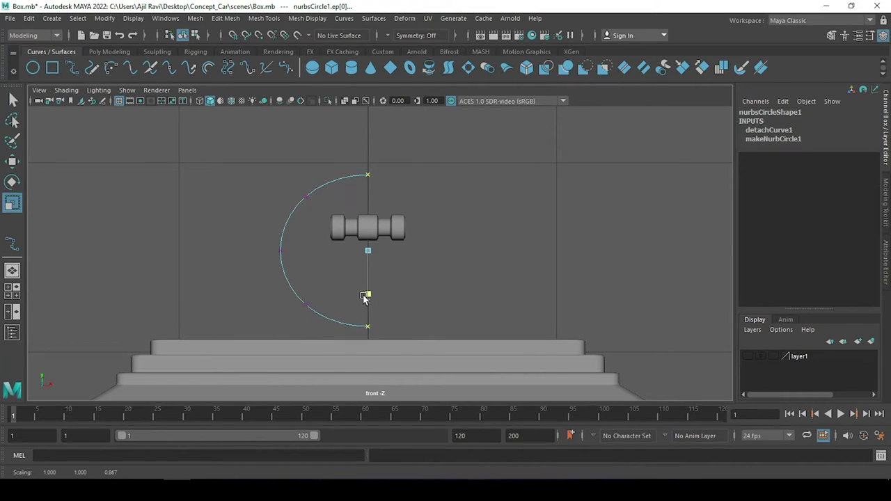
Move the C-shaped arc to the left of the handle.
right_click_drag(290, 217, 341, 203)
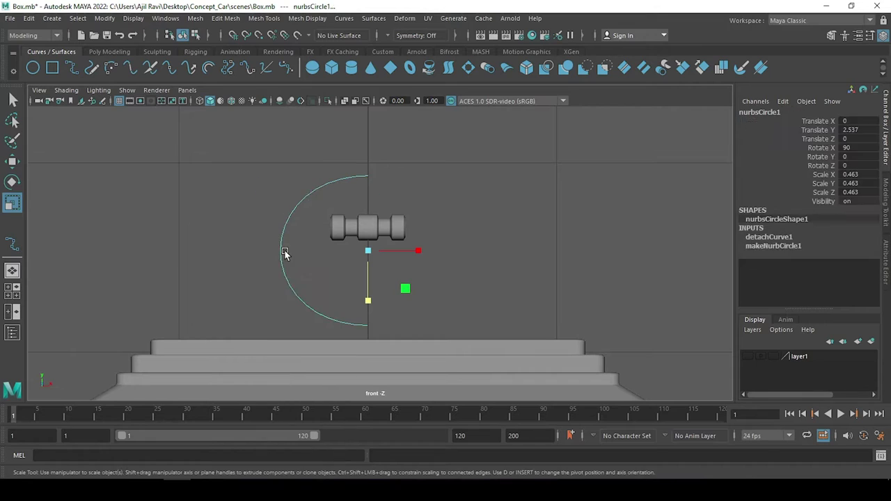
key("w")
left_click_drag(430, 253, 385, 252)
Reposition the C curve beside the handle cylinder.
left_click(351, 233)
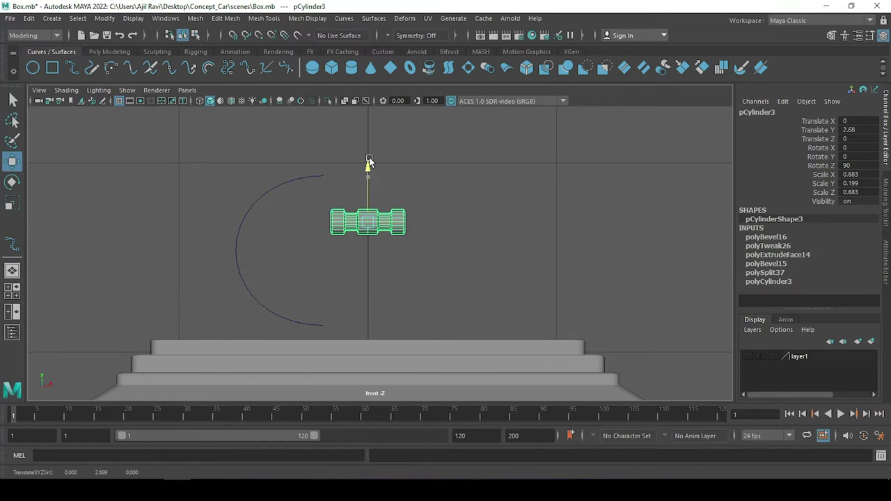
scroll(368, 209, "up", 2)
left_click_drag(249, 150, 296, 240)
scroll(291, 246, "down", 1)
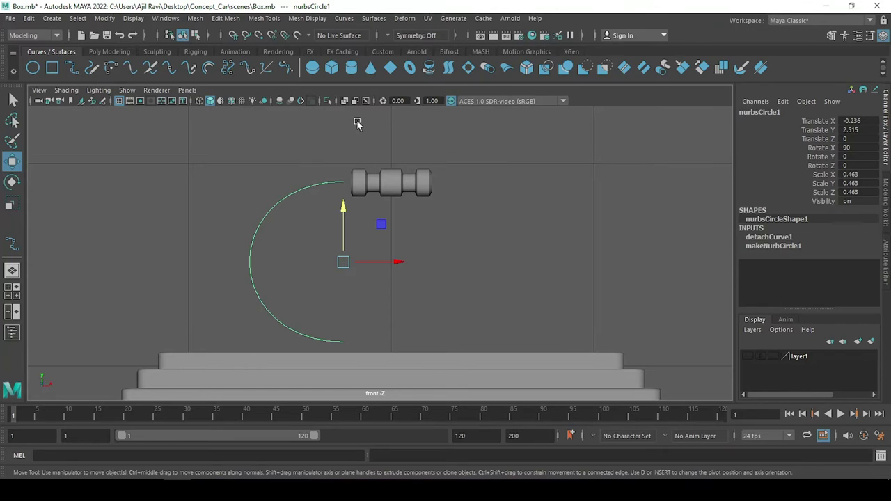
Attach a brush stroke to the curve and set defaultBrush1 Global Scale to 3.316.
left_click(454, 18)
left_click(687, 473)
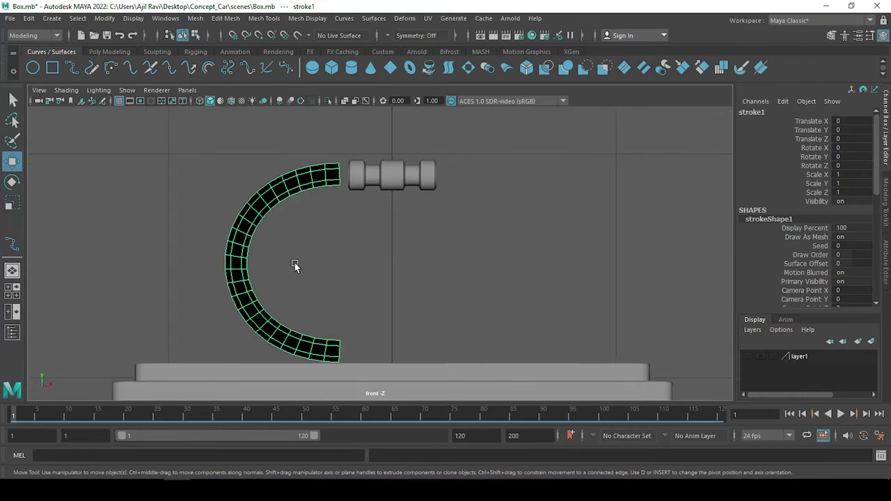
scroll(294, 262, "up", 2)
left_click(886, 261)
left_click(648, 112)
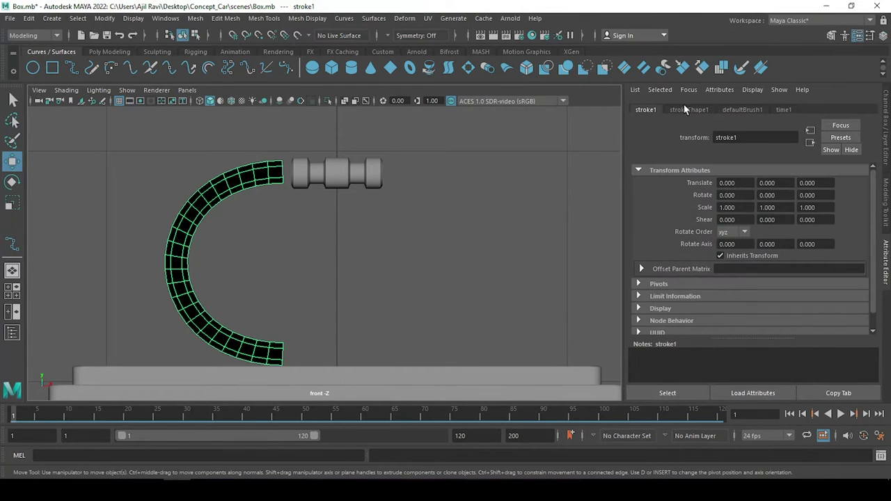
left_click(688, 110)
left_click(742, 109)
mouse_move(810, 182)
left_mouse_down()
mouse_move(779, 181)
mouse_move(791, 181)
left_mouse_up()
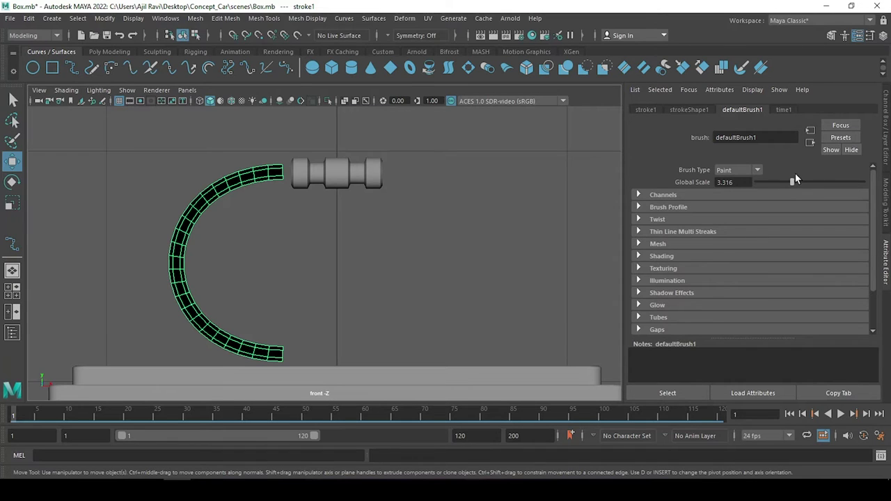
Set the paint stroke's Global Scale to 3.5 and convert it to a polygon mesh.
left_click_drag(791, 183, 793, 182)
type("3.5")
key("Return")
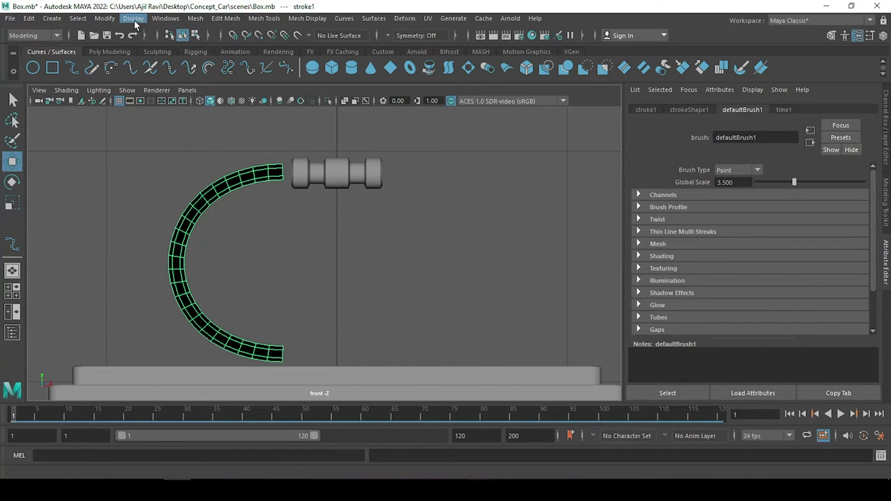
left_click(105, 18)
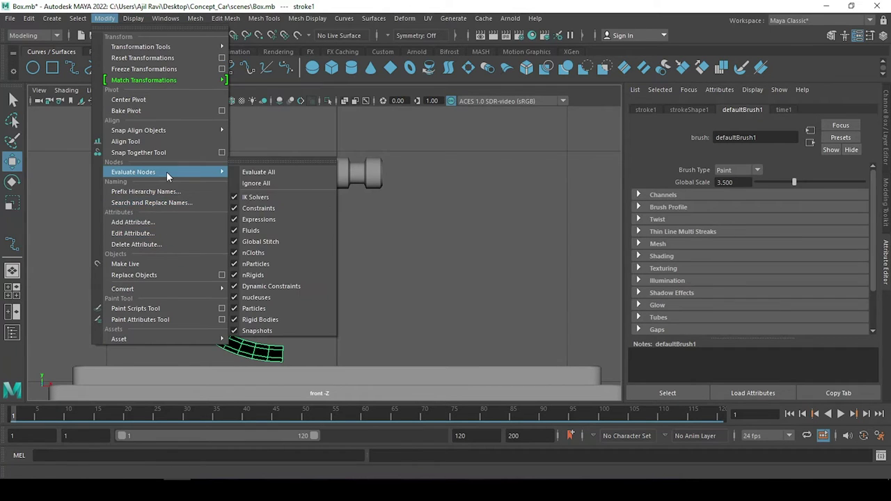
mouse_move(123, 289)
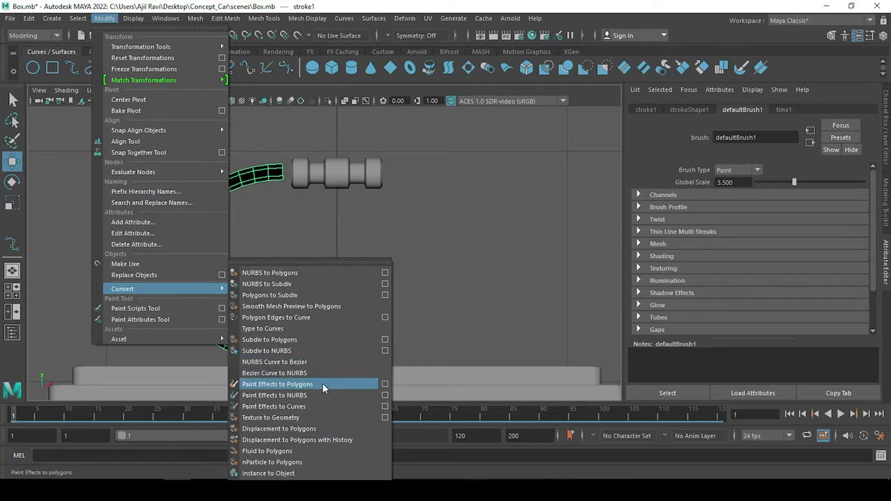
left_click(323, 383)
Assign a grey Lambert material to the new tube mesh and reselect it.
right_click_drag(216, 183, 208, 454)
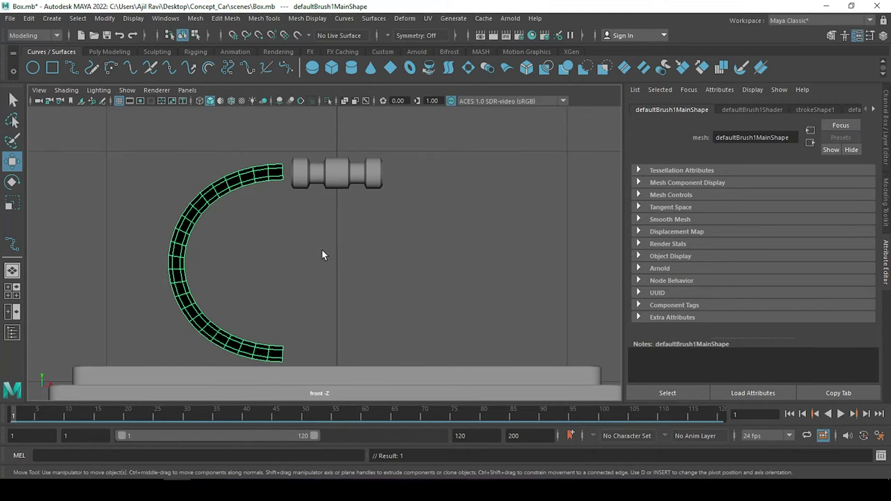
right_click_drag(216, 184, 304, 325)
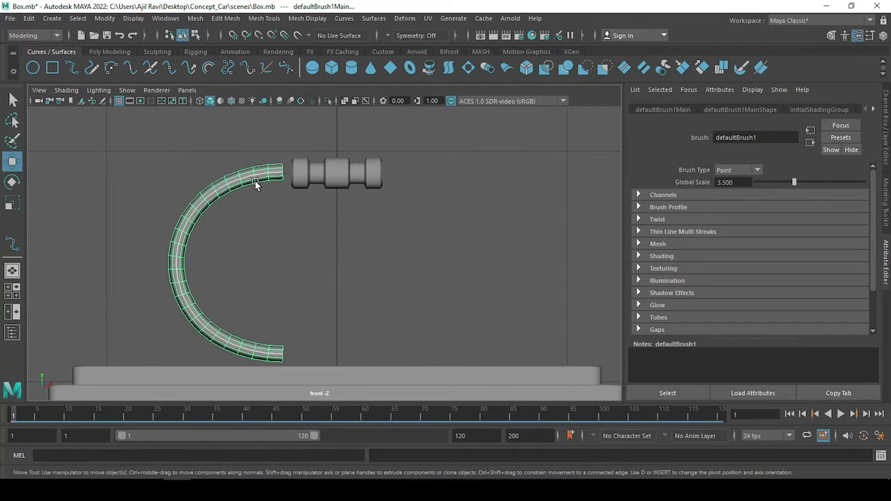
left_click(274, 284)
scroll(273, 280, "down", 3)
key("ctrl+a")
scroll(415, 182, "up", 5)
left_click(415, 182)
Select the ring of tube-end vertices beside the grip and enable soft selection.
key("r")
right_click_drag(415, 182, 374, 175)
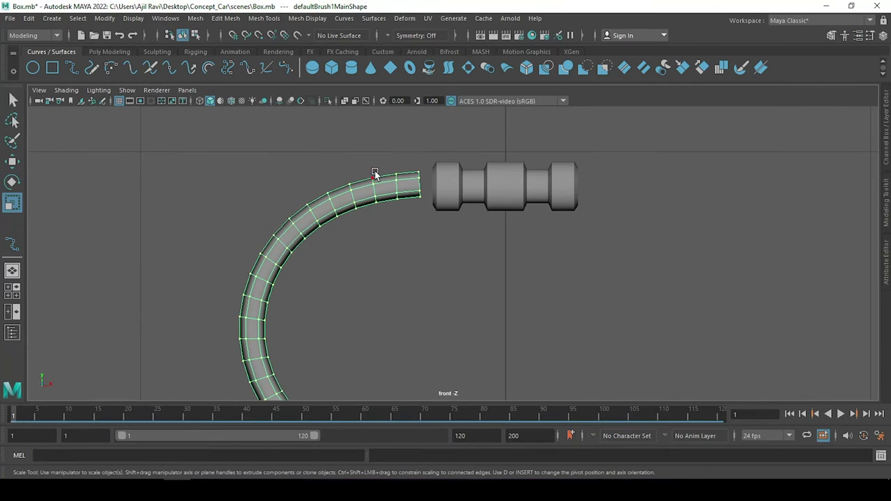
mouse_move(436, 228)
left_mouse_down()
mouse_move(408, 165)
mouse_move(426, 191)
left_mouse_up()
key("b")
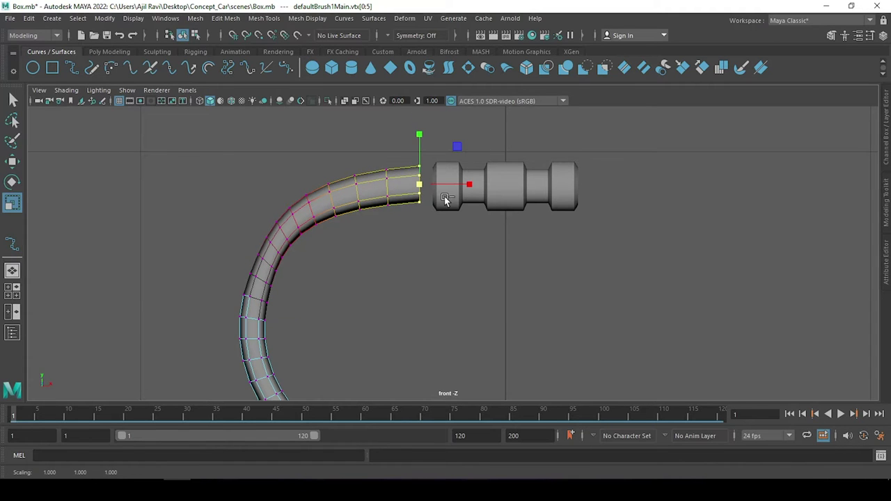
Scale the end vertices up with a 1.4 falloff radius, then return to object mode.
middle_click_drag(451, 195, 465, 197)
scroll(465, 197, "down", 3)
scroll(422, 183, "up", 3)
mouse_move(422, 182)
left_mouse_down()
mouse_move(375, 198)
mouse_move(426, 184)
left_mouse_up()
scroll(423, 293, "down", 3)
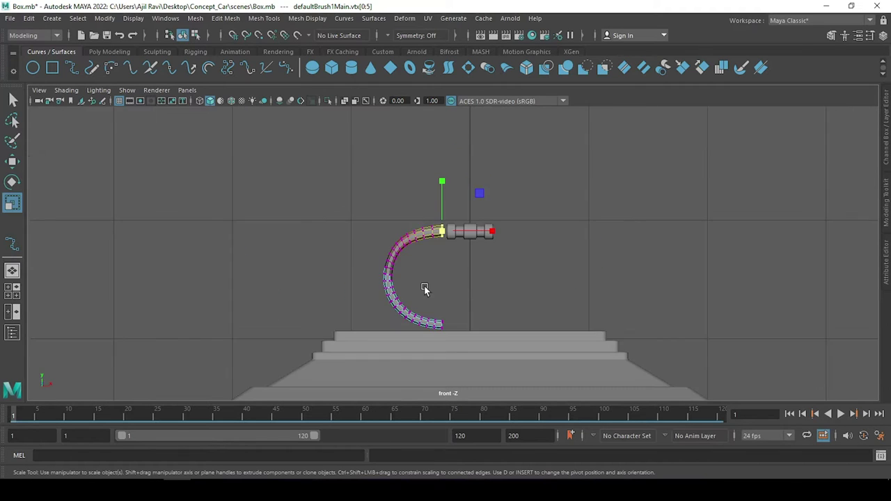
scroll(418, 264, "up", 3)
scroll(411, 240, "up", 2)
key("F8")
left_click(389, 174)
scroll(383, 209, "down", 3)
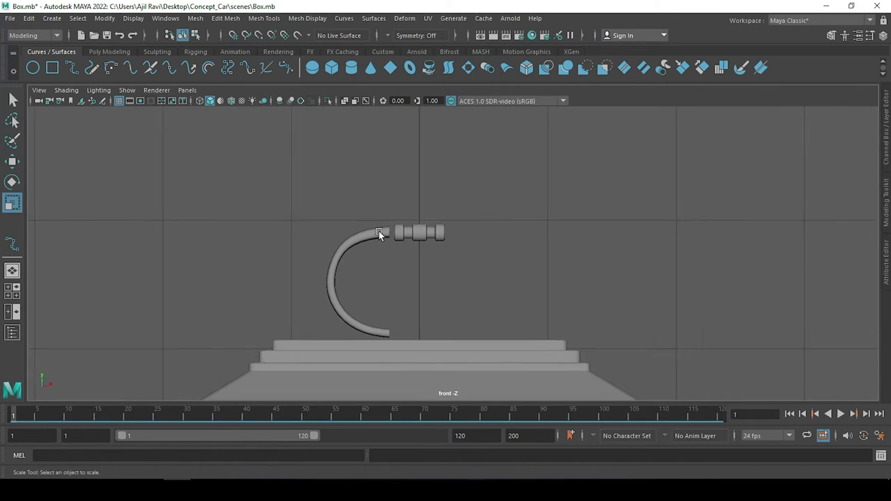
Delete the tube's construction history and maximize the viewport.
left_click(356, 242)
left_click(29, 18)
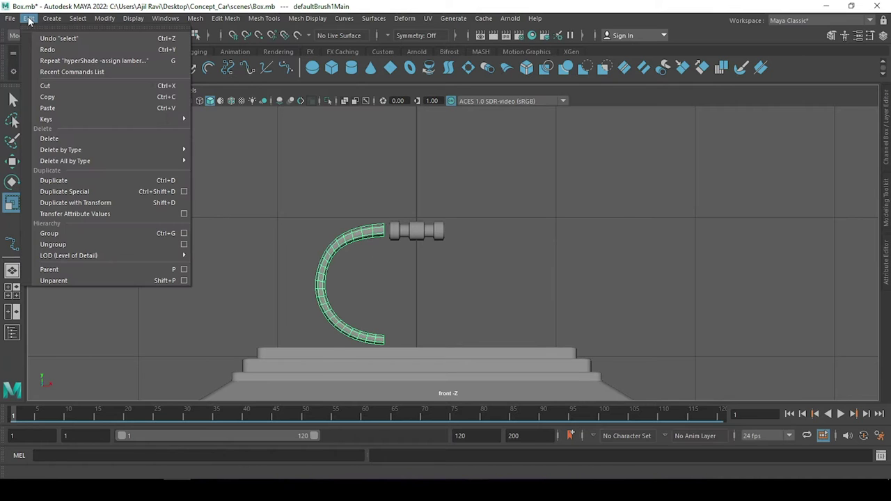
left_click(232, 148)
left_click(379, 235)
key("ctrl+space")
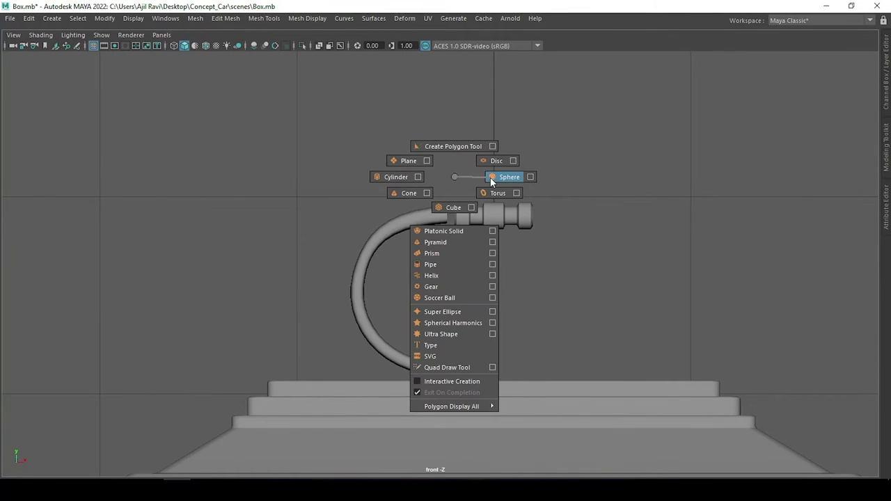
Create a polygon sphere and move it up to the tube end at the grip.
right_click_drag(454, 175, 502, 176)
scroll(485, 176, "down", 3)
key("f")
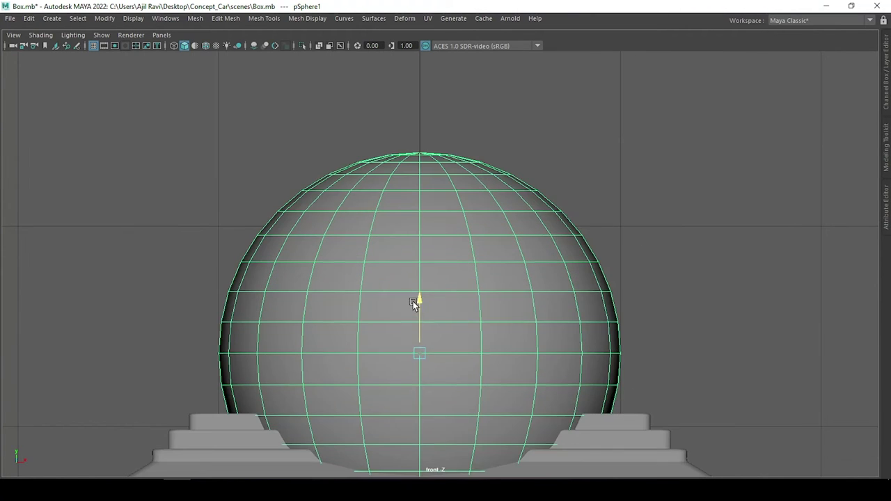
scroll(424, 292, "down", 5)
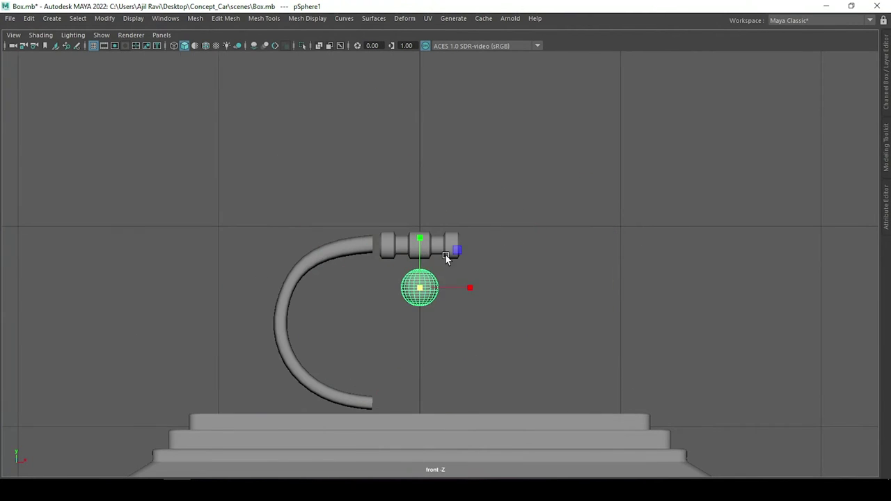
scroll(445, 255, "up", 3)
scroll(433, 359, "up", 1)
left_click_drag(434, 358, 449, 199)
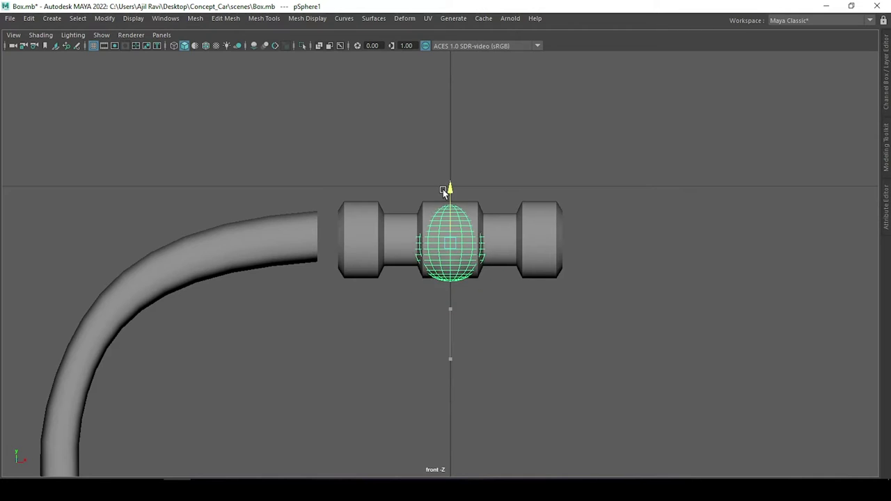
left_click_drag(498, 239, 394, 240)
scroll(404, 244, "up", 3)
scroll(424, 250, "up", 2)
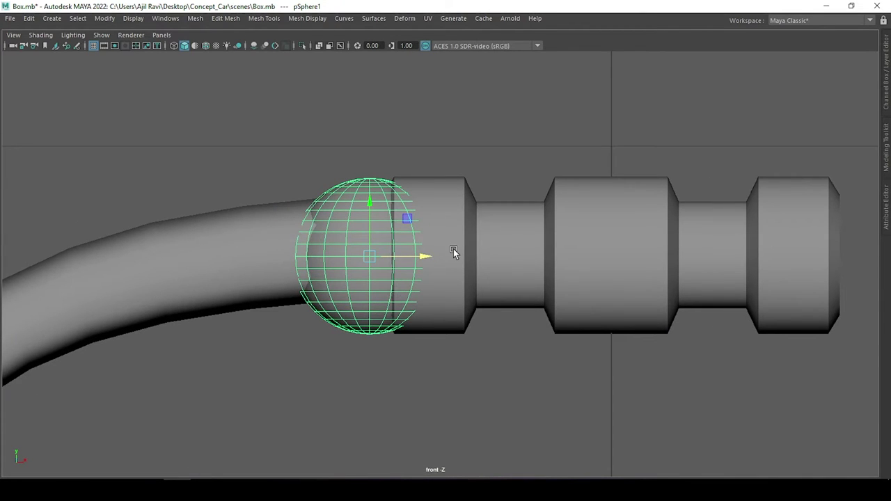
Rotate the sphere 90 degrees on Z and nudge it into the tube end.
left_click(886, 84)
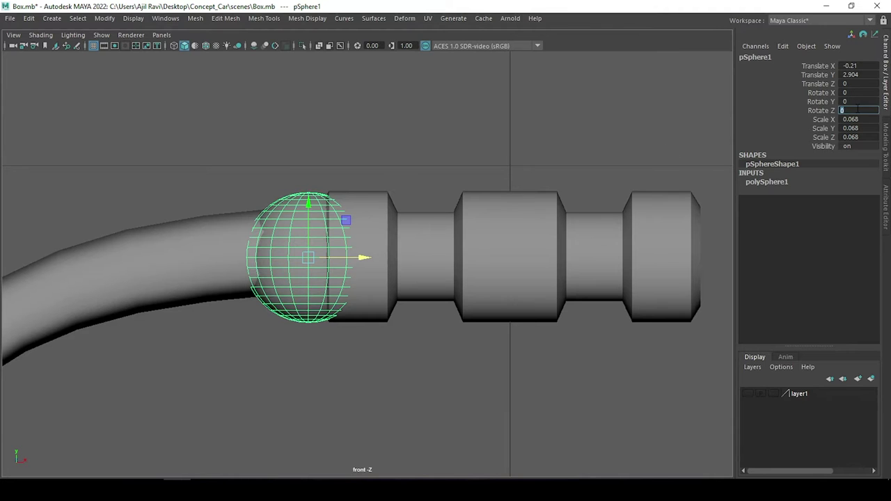
type("90")
key("Return")
left_click(431, 171)
left_click(298, 245)
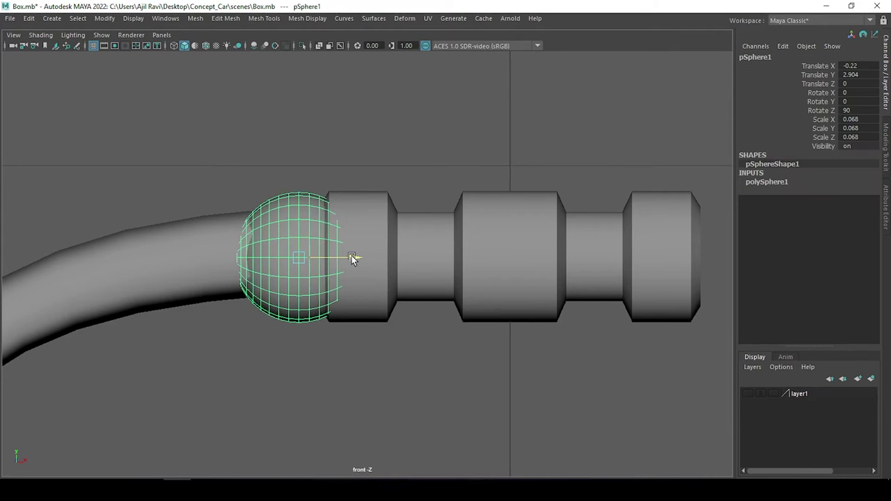
mouse_move(352, 256)
left_mouse_down()
mouse_move(313, 253)
mouse_move(322, 267)
left_mouse_up()
scroll(394, 253, "up", 2)
scroll(394, 257, "up", 2)
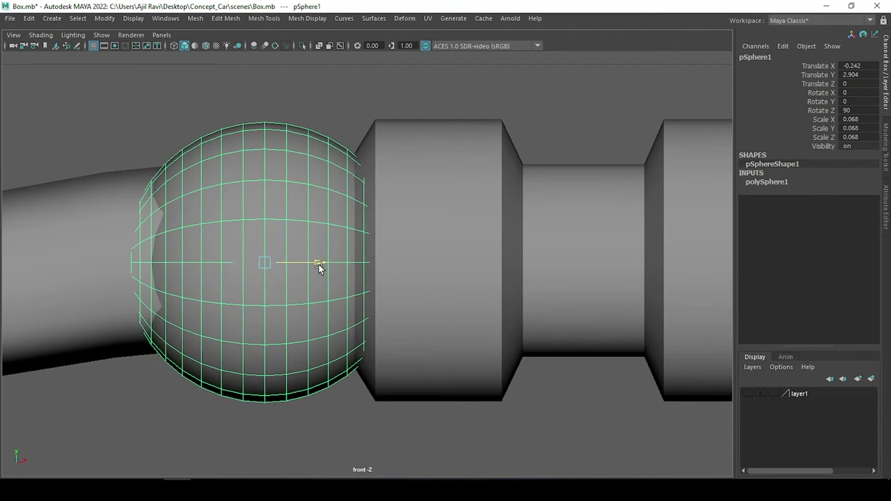
Scale the bead down to 0.07 and reselect the curved tube.
key("r")
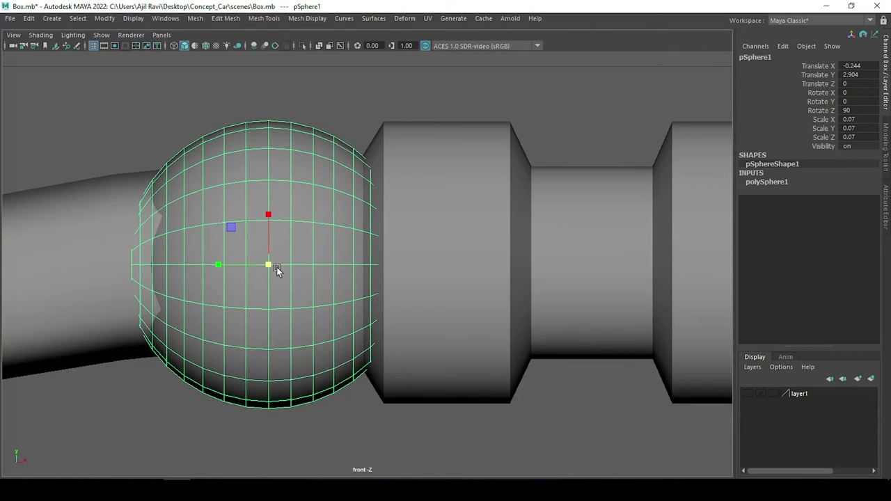
scroll(277, 267, "down", 5)
left_click(387, 185)
scroll(335, 222, "up", 4)
scroll(384, 233, "down", 5)
scroll(390, 237, "up", 5)
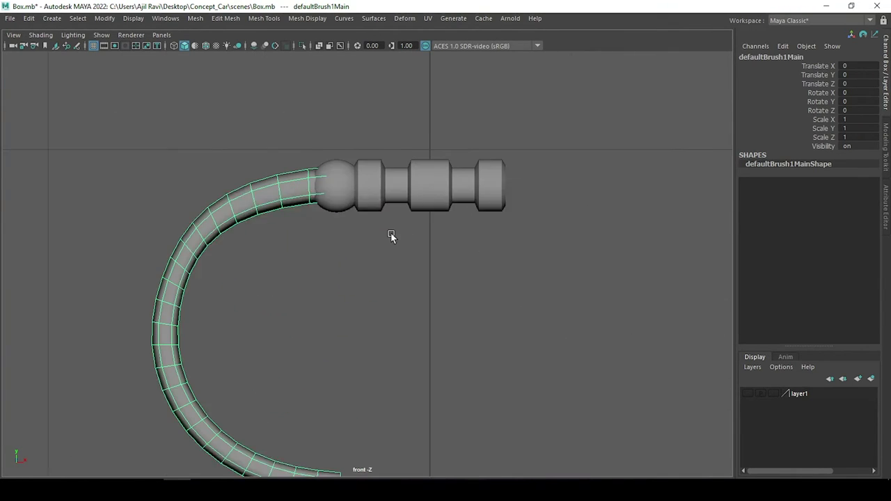
scroll(390, 236, "up", 1)
Center the tube's pivot, then snap the pivot to the world origin.
key("space")
left_click(299, 175)
left_click(320, 256)
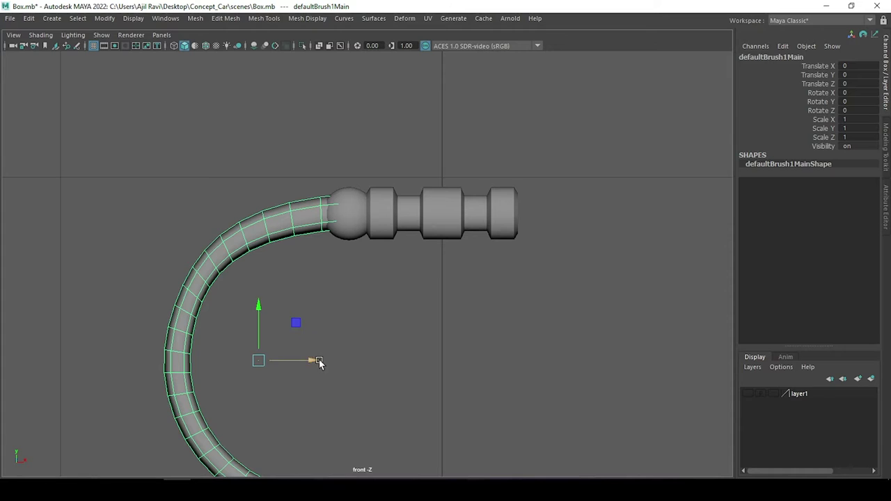
left_click_drag(318, 360, 342, 317)
scroll(355, 306, "down", 4)
scroll(372, 218, "up", 2)
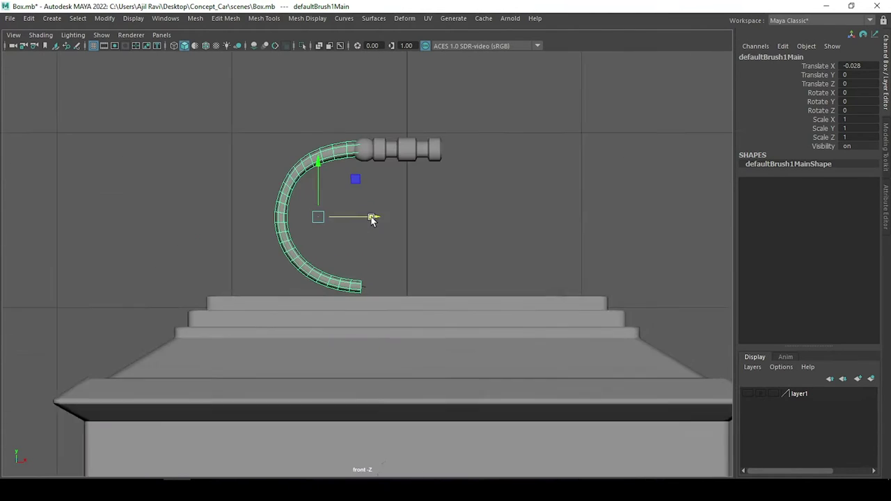
scroll(343, 252, "up", 2)
key("d")
left_click_drag(342, 252, 444, 258)
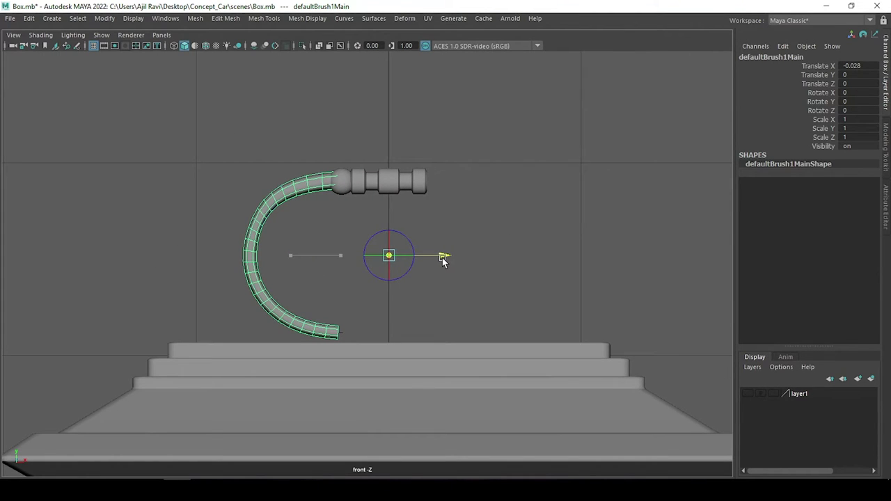
left_click(885, 91)
middle_click_drag(610, 184, 527, 170, "alt")
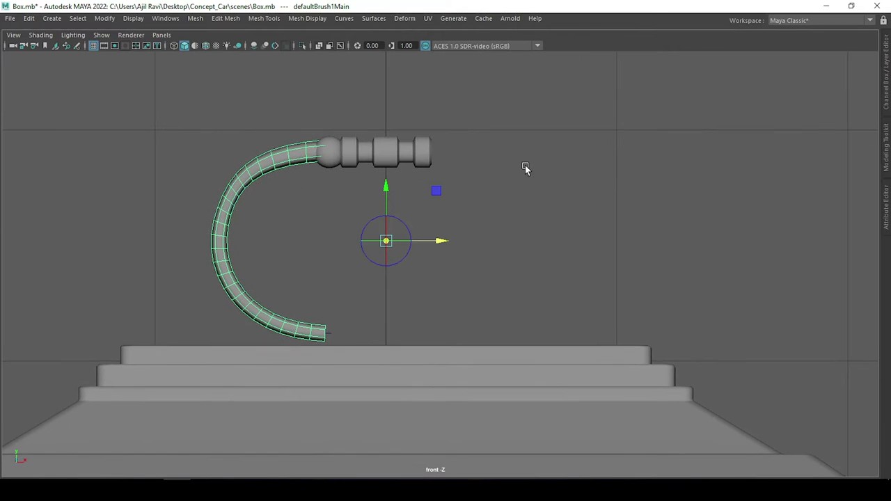
key("q")
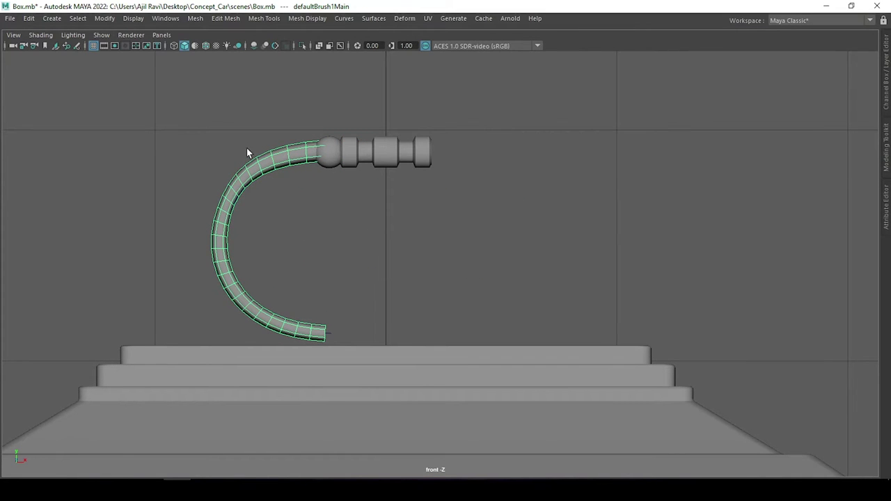
Mirror the tube across X with Do not merge borders.
key("space")
left_click(141, 139)
left_click(240, 312)
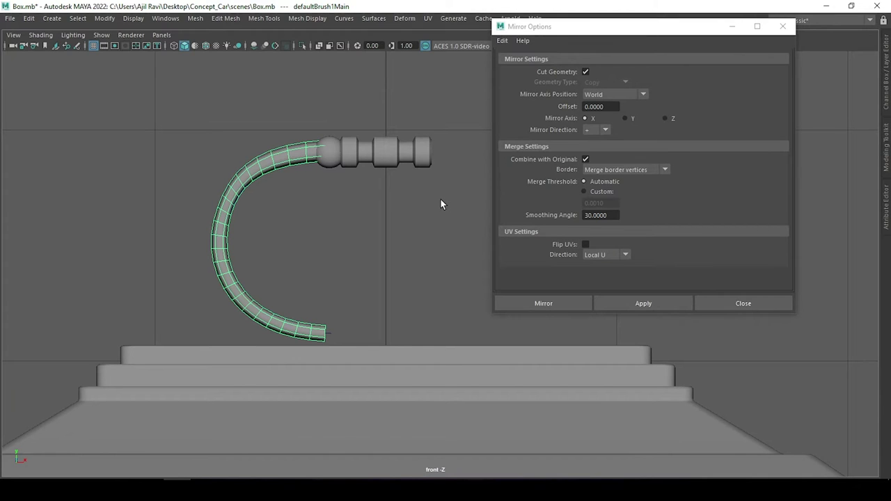
left_click(625, 169)
left_click(646, 203)
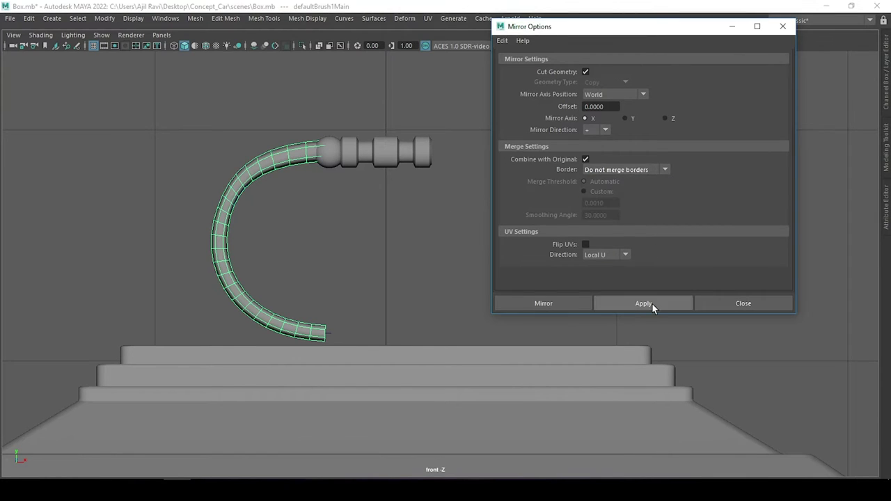
left_click(651, 303)
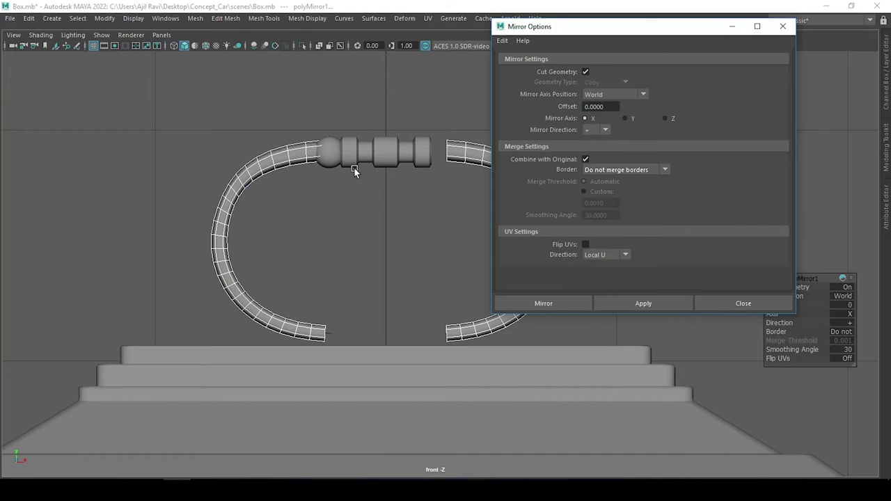
Mirror the sphere bead to the opposite side as well.
left_click(329, 154)
left_click(674, 308)
left_click(712, 303)
left_click(423, 262)
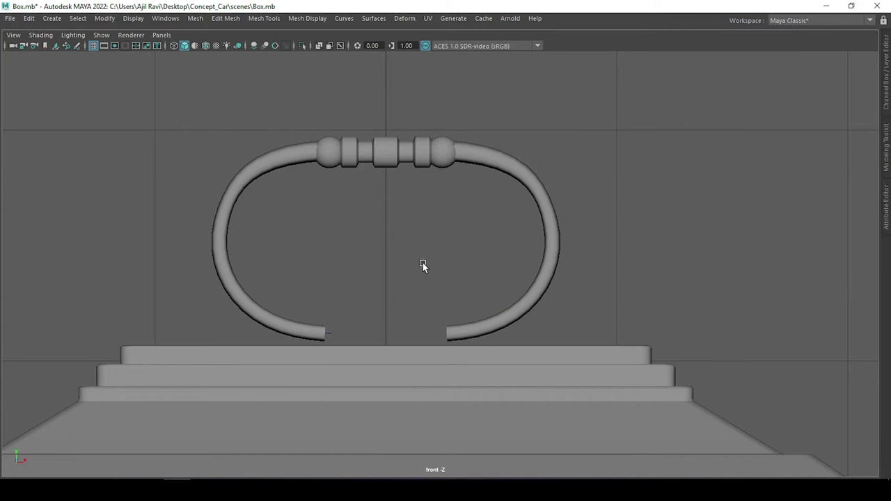
Select a run of vertices on the handle's left arc in vertex mode.
scroll(367, 306, "down", 3)
middle_click_drag(366, 306, 407, 226, "alt")
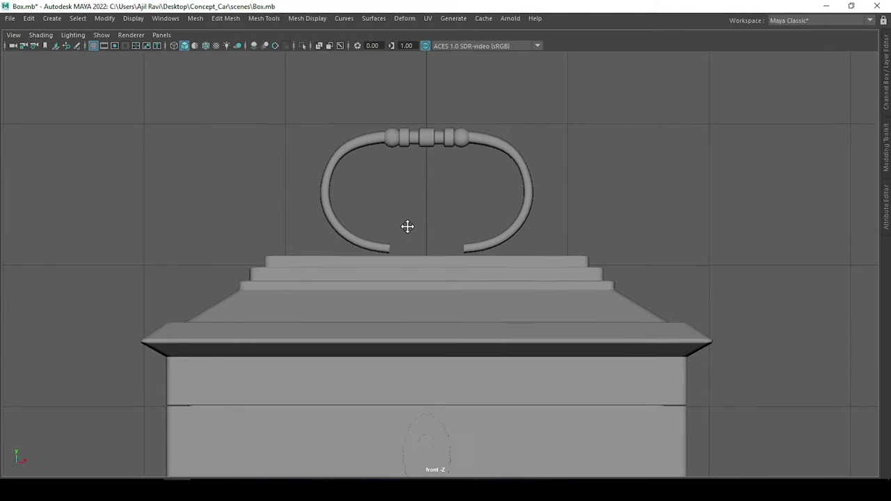
scroll(390, 255, "up", 3)
left_click(273, 155)
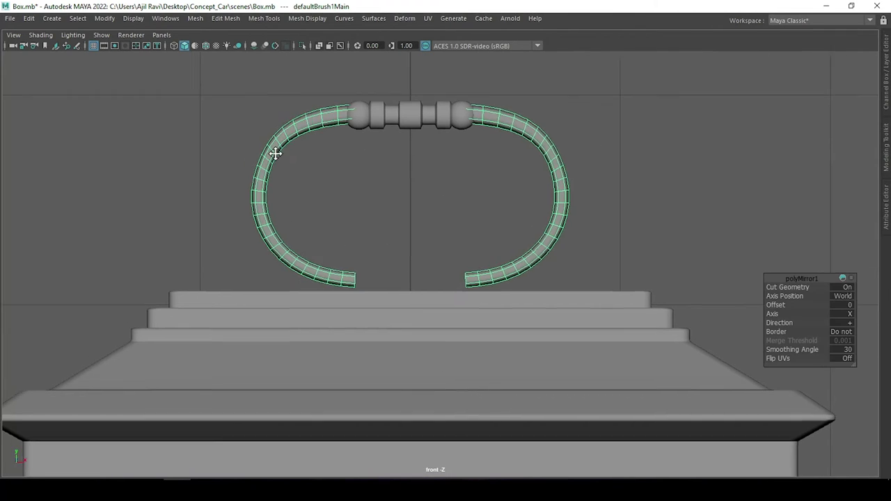
scroll(294, 197, "up", 2)
right_click_drag(245, 132, 216, 128)
left_click(215, 130)
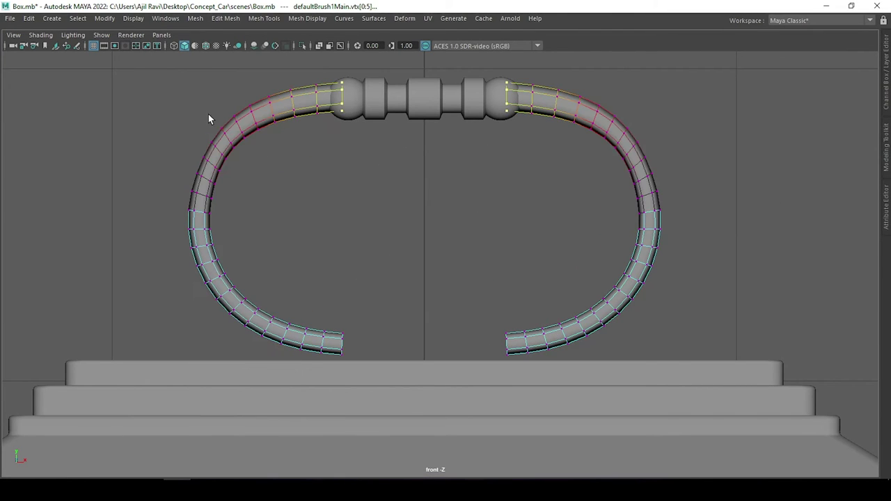
left_click_drag(245, 164, 245, 162)
key("w")
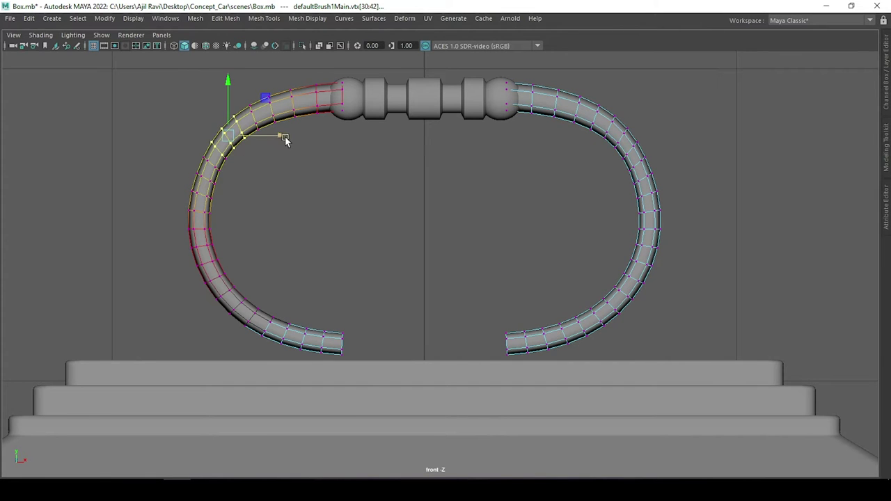
Refine the left-arc vertex selection and push those vertices inward.
left_click_drag(174, 153, 216, 182)
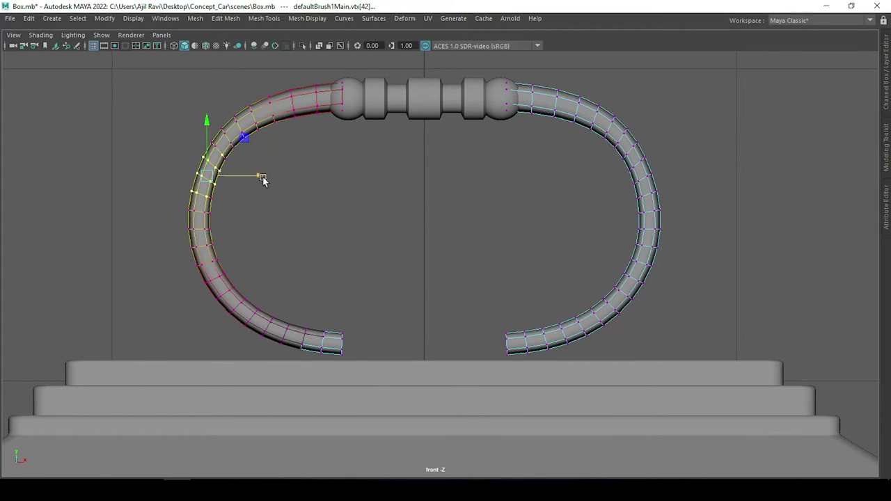
middle_click_drag(181, 195, 165, 200)
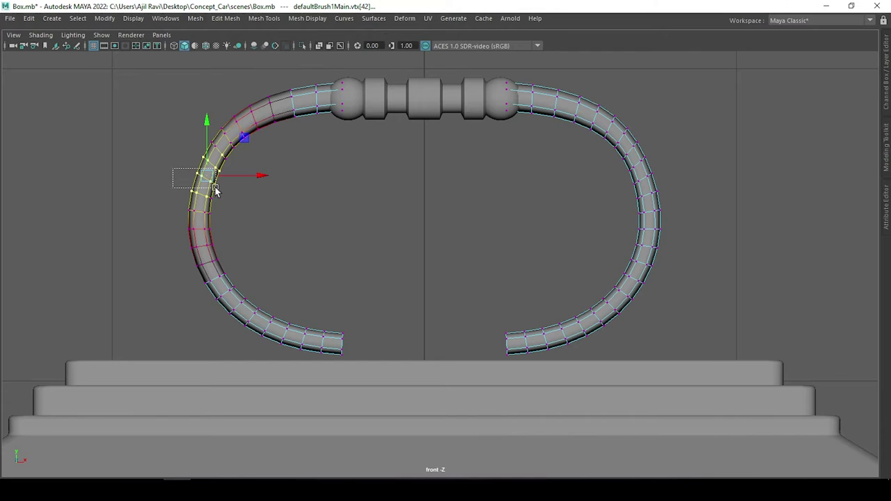
left_click_drag(174, 168, 216, 190)
scroll(124, 146, "up", 2)
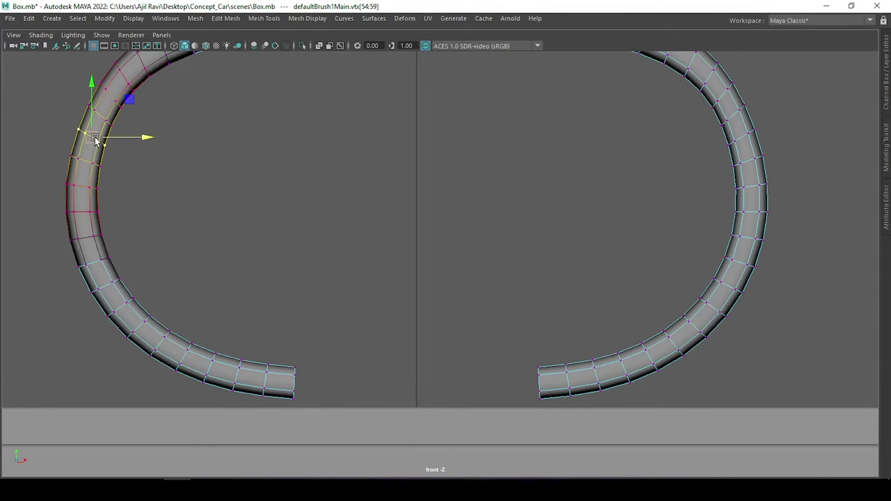
scroll(96, 139, "down", 5)
scroll(434, 304, "up", 3)
scroll(433, 304, "down", 1)
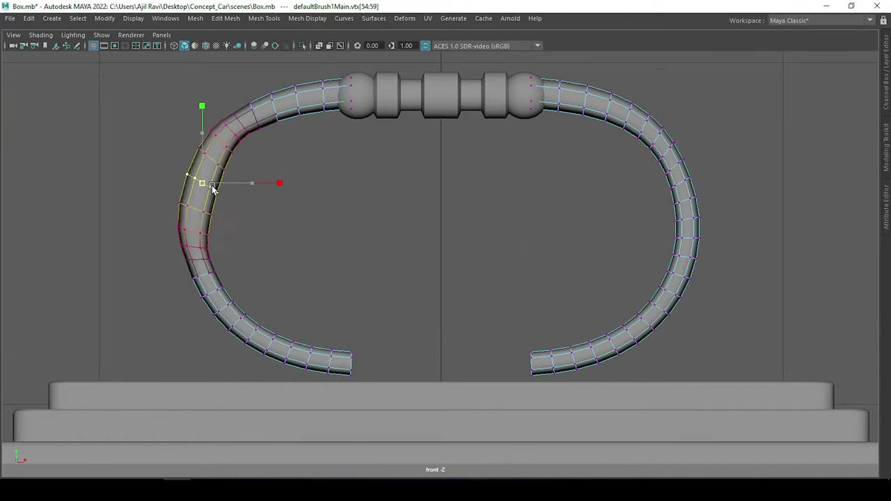
left_click_drag(213, 188, 199, 183)
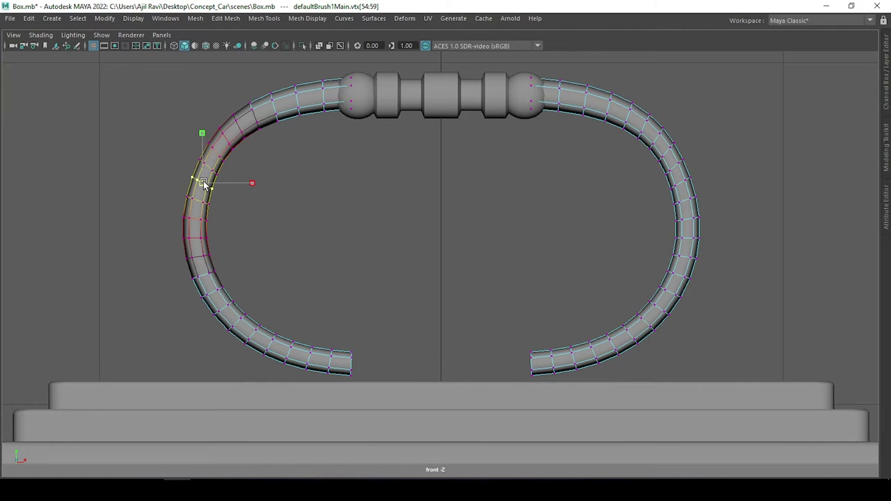
Clear the vertex selection and return the handle to object mode.
left_click(315, 181)
key("ctrl+z")
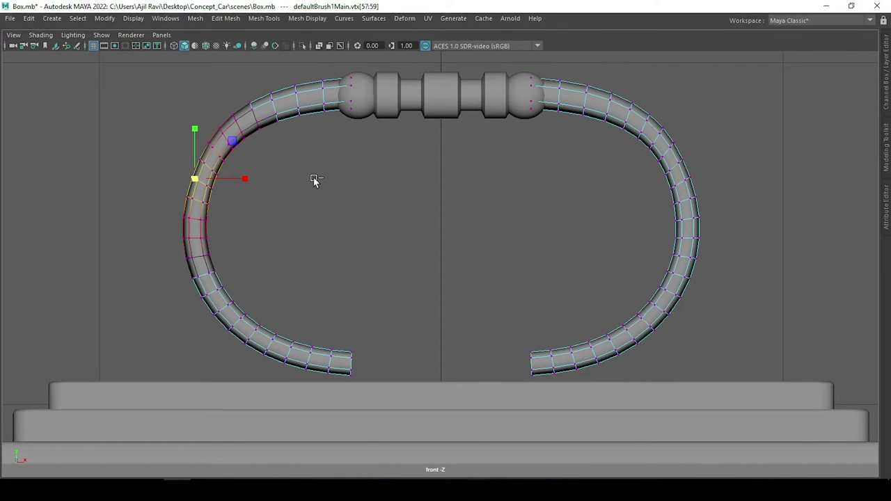
left_click(314, 180)
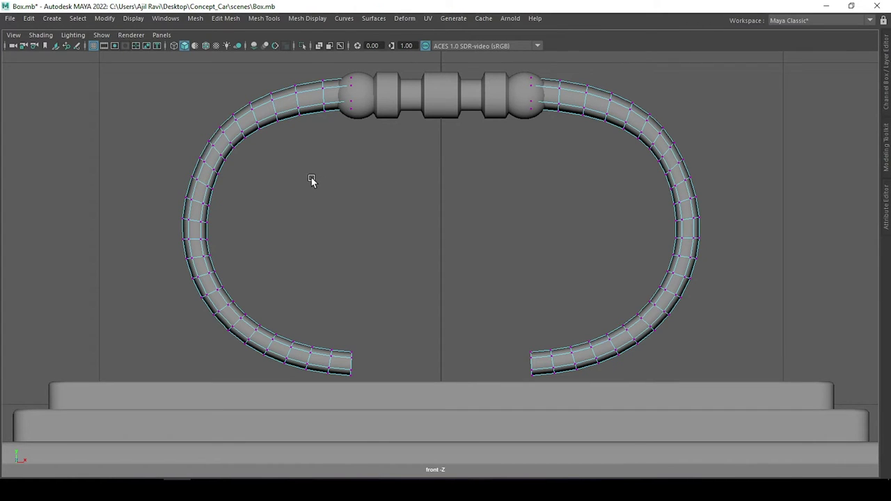
key("F8")
scroll(423, 371, "down", 5)
middle_click_drag(423, 372, 350, 225, "alt")
Create a polygon cylinder above the lid and scale it uniformly to 0.1.
right_click_drag(392, 178, 369, 179, "shift")
left_click_drag(394, 328, 396, 155)
scroll(383, 253, "up", 3)
key("ctrl+a")
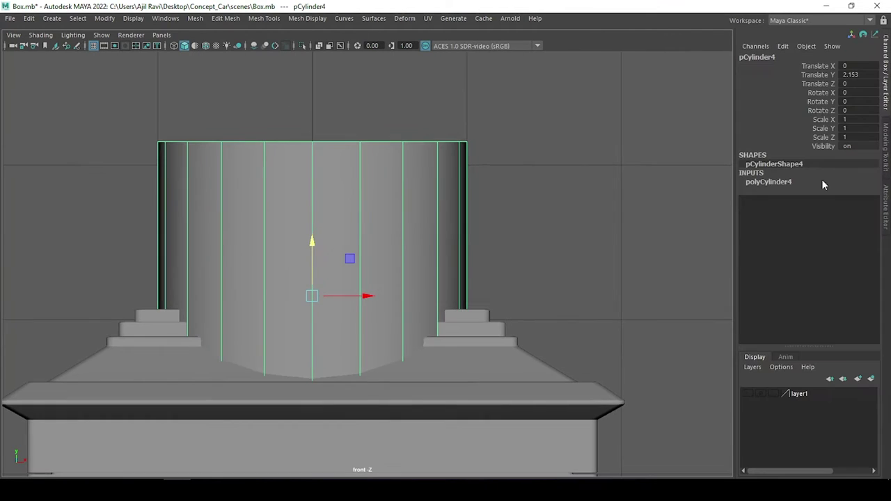
left_click_drag(840, 121, 828, 138)
middle_click_drag(616, 164, 575, 158)
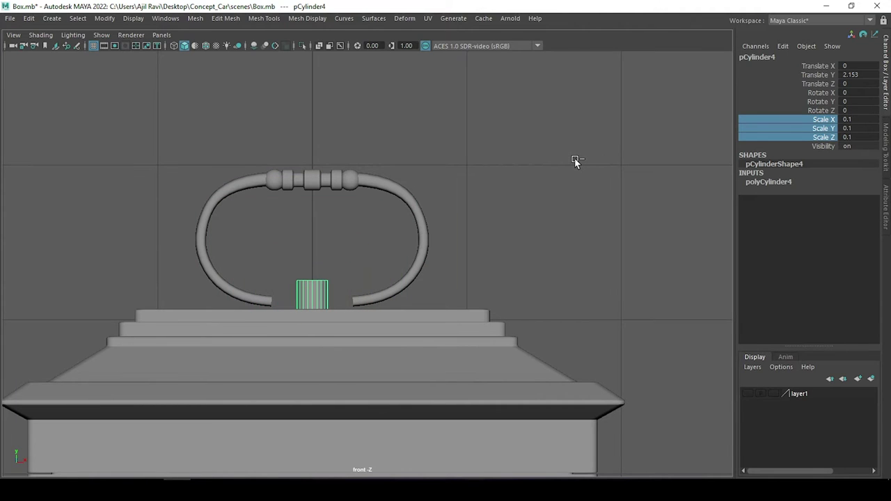
Set the cylinder's Rotate Z to 90 and move it toward the handle's left end.
left_click(858, 111)
type("90")
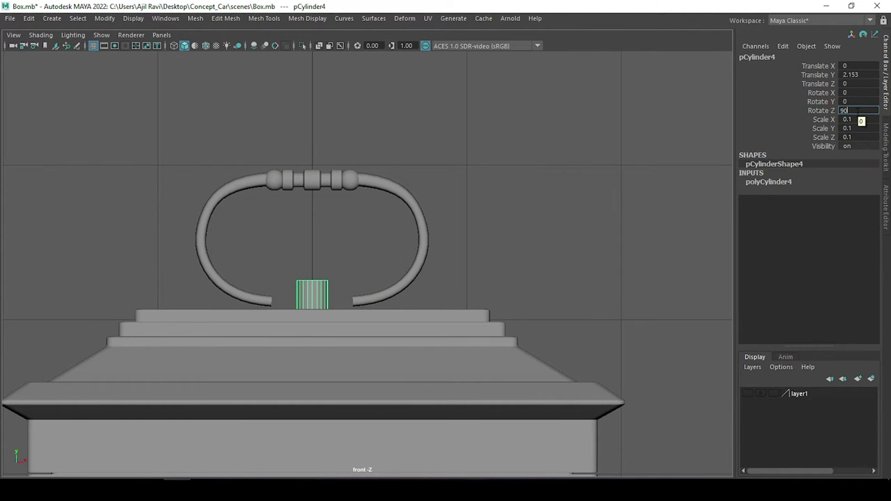
key("Return")
scroll(208, 319, "up", 3)
scroll(372, 239, "up", 2)
key("w")
left_click_drag(438, 270, 368, 269)
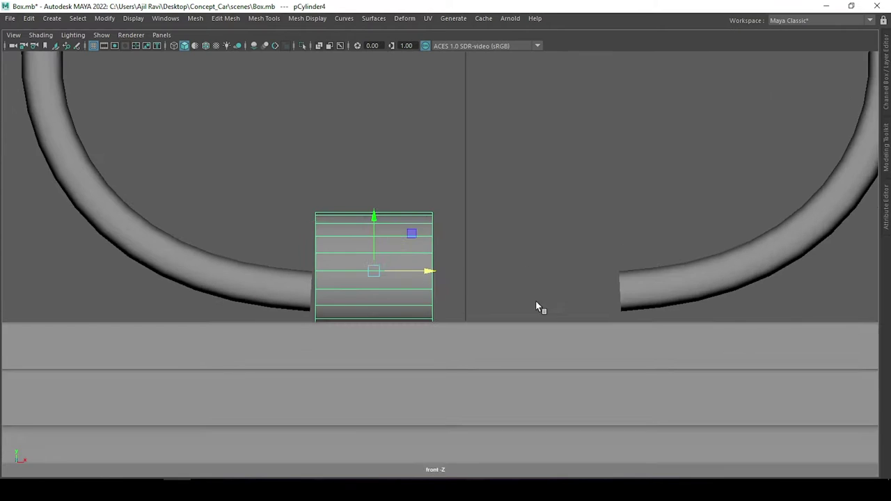
In the left side view wireframe, raise the cylinder to line up with the handle end.
left_click(400, 203)
scroll(408, 205, "down", 5)
scroll(455, 280, "up", 4)
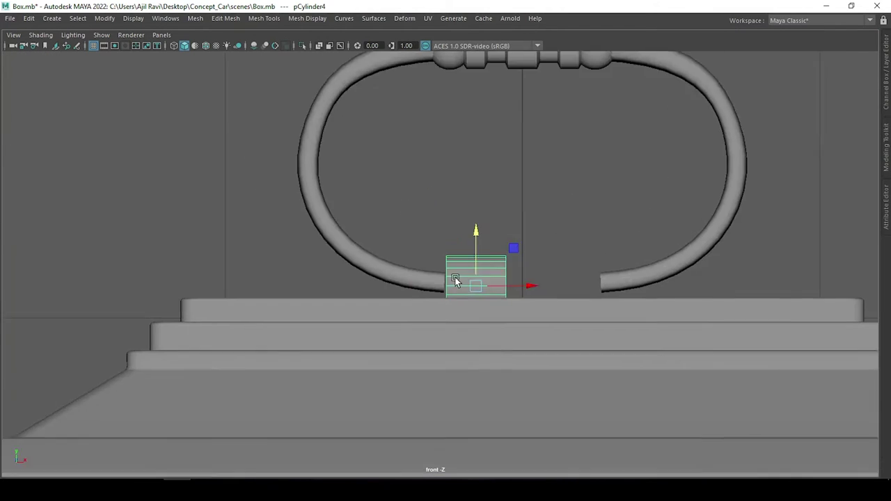
scroll(455, 280, "up", 2)
key("space")
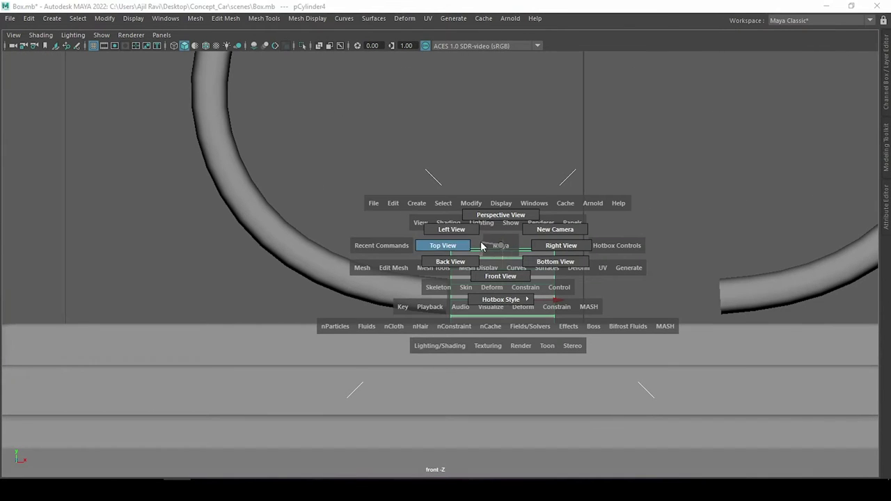
left_click_drag(481, 247, 451, 229)
scroll(615, 340, "up", 3)
scroll(597, 362, "up", 3)
scroll(596, 361, "up", 1)
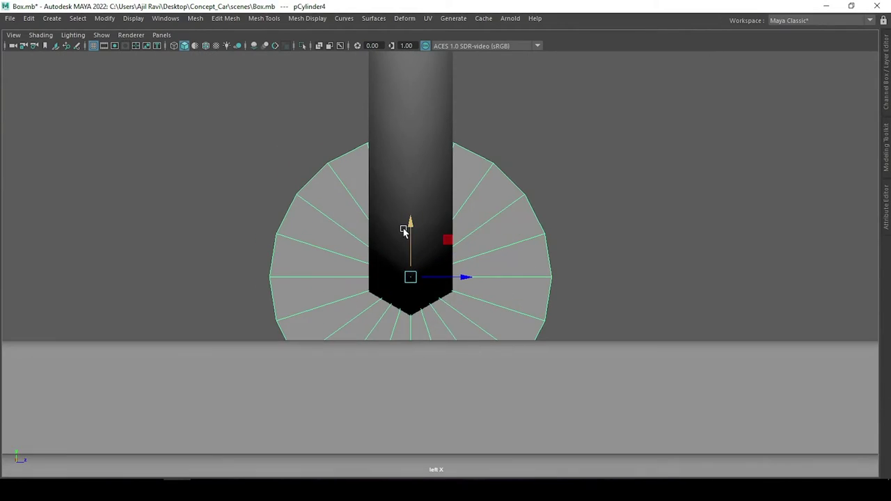
key("4")
left_click_drag(409, 221, 395, 207)
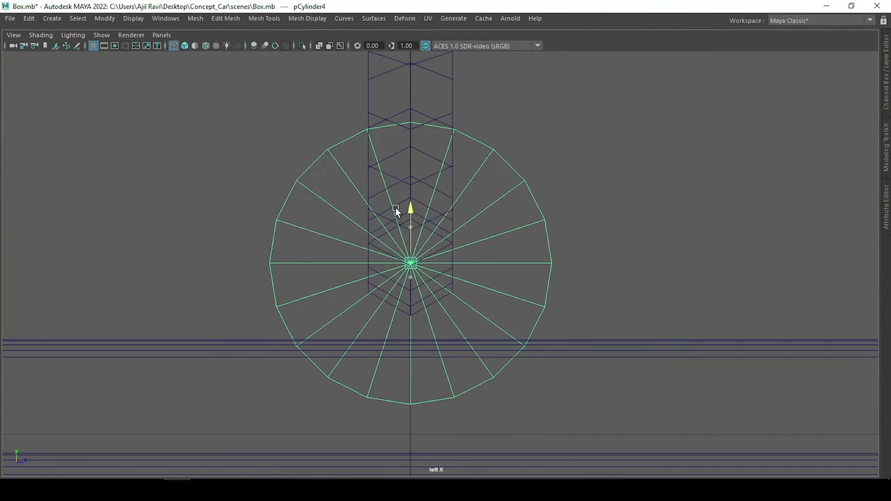
Check the cylinder's fit on the handle end in perspective, back in shaded display.
key("space")
left_click_drag(452, 237, 461, 200)
mouse_move(496, 322)
left_mouse_down("alt")
mouse_move(626, 251)
mouse_move(501, 215)
left_mouse_up("alt")
key("space")
scroll(424, 276, "up", 3)
scroll(368, 268, "down", 1)
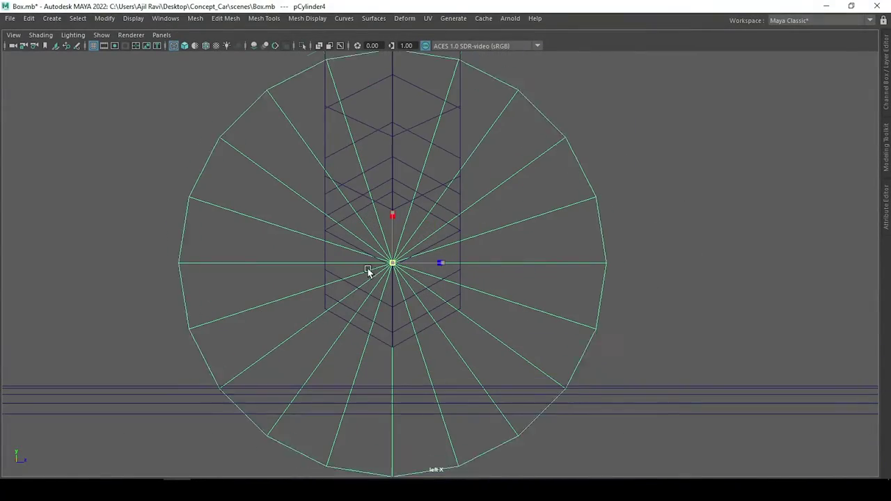
scroll(367, 268, "down", 3)
key("space")
mouse_move(517, 254)
left_mouse_down("alt")
mouse_move(559, 333)
mouse_move(573, 332)
mouse_move(529, 234)
mouse_move(579, 276)
mouse_move(508, 298)
mouse_move(581, 276)
mouse_move(527, 283)
mouse_move(464, 310)
mouse_move(475, 302)
mouse_move(491, 312)
mouse_move(441, 318)
mouse_move(510, 263)
left_mouse_up("alt")
key("5")
scroll(490, 313, "up", 3)
scroll(445, 309, "up", 3)
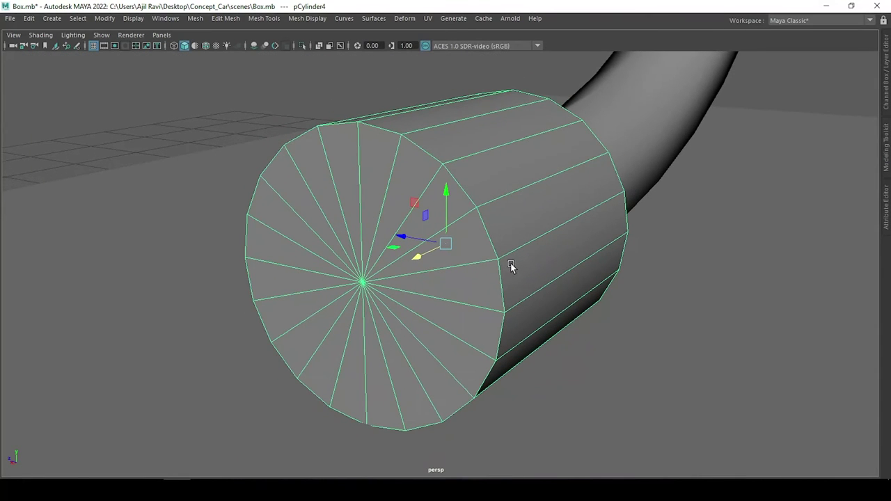
Bevel the small cylinder's end-cap border edges with 4 segments.
key("F10")
key("ctrl+b")
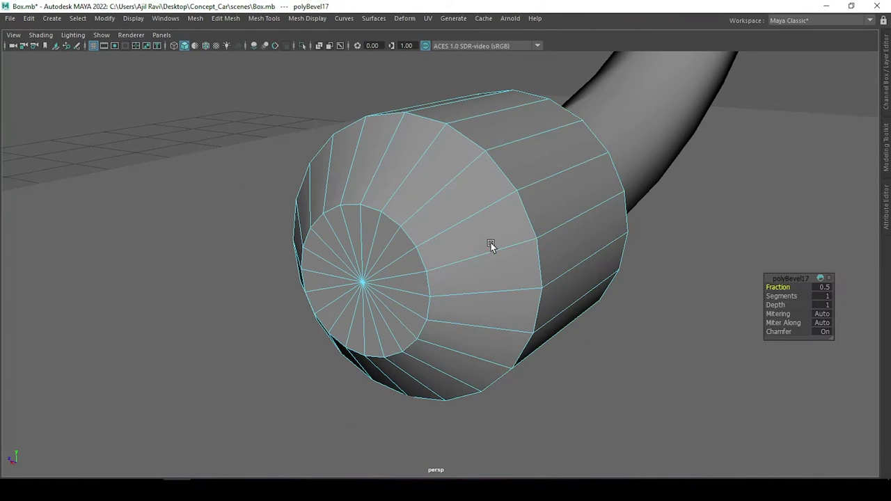
mouse_move(781, 296)
left_mouse_down()
mouse_move(797, 301)
mouse_move(758, 287)
left_mouse_up()
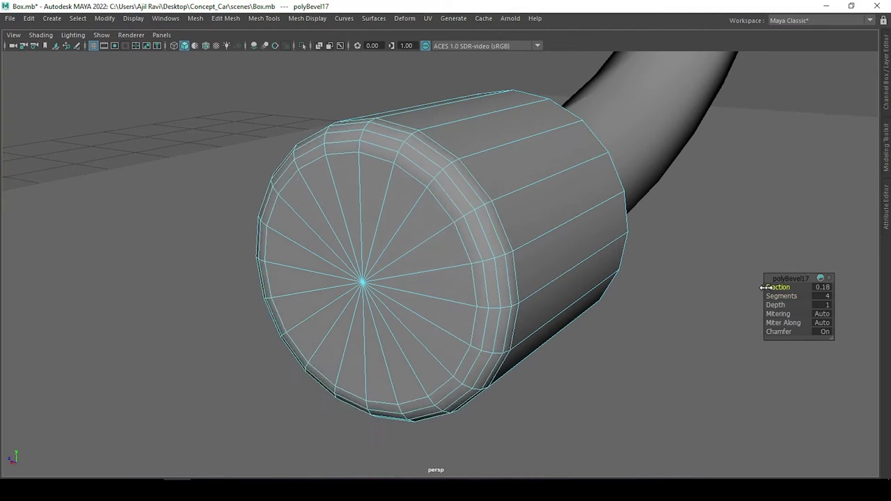
scroll(442, 283, "down", 4)
left_click_drag(441, 282, 520, 313, "alt")
scroll(417, 285, "up", 3)
Set the polyBevel17 Fraction to 0.5 in the Channel Box.
left_click_drag(416, 285, 465, 201, "alt")
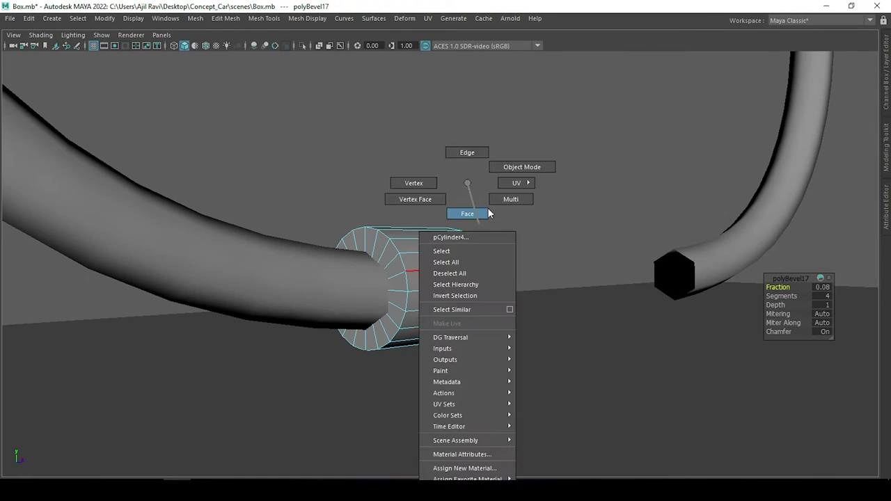
right_click_drag(466, 202, 522, 167)
key("w")
scroll(453, 298, "up", 2)
scroll(453, 298, "down", 2)
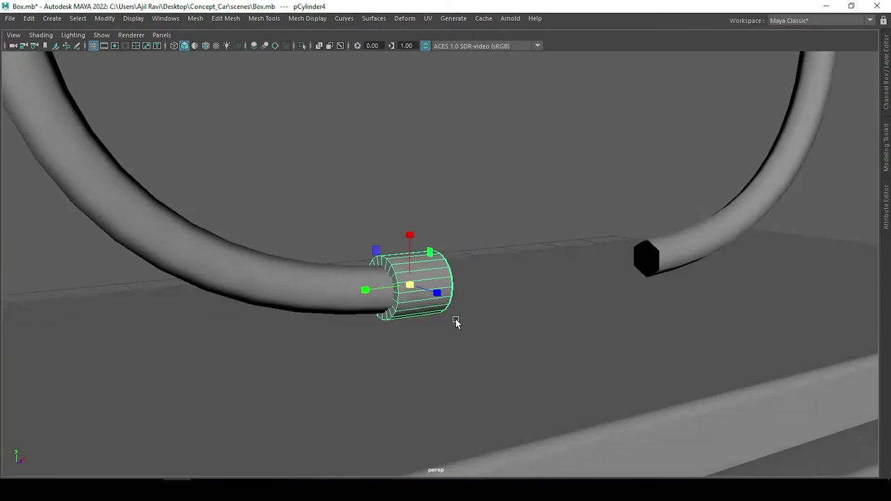
left_click_drag(455, 320, 449, 294, "alt")
left_click(886, 78)
left_click(765, 182)
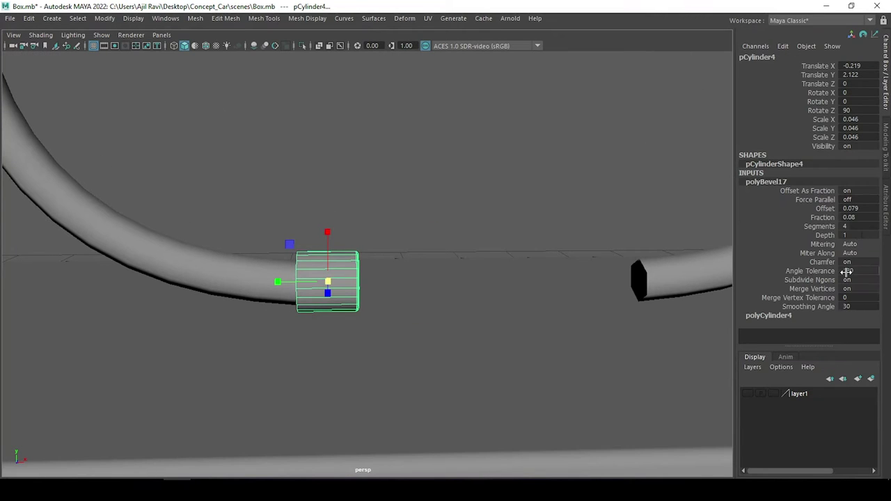
left_click(822, 217)
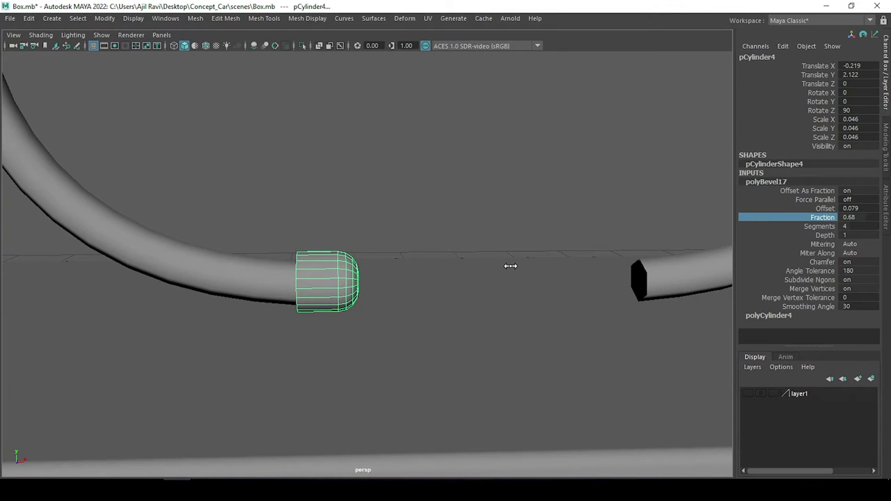
middle_click_drag(511, 266, 509, 266)
double_click(873, 216)
type(".5")
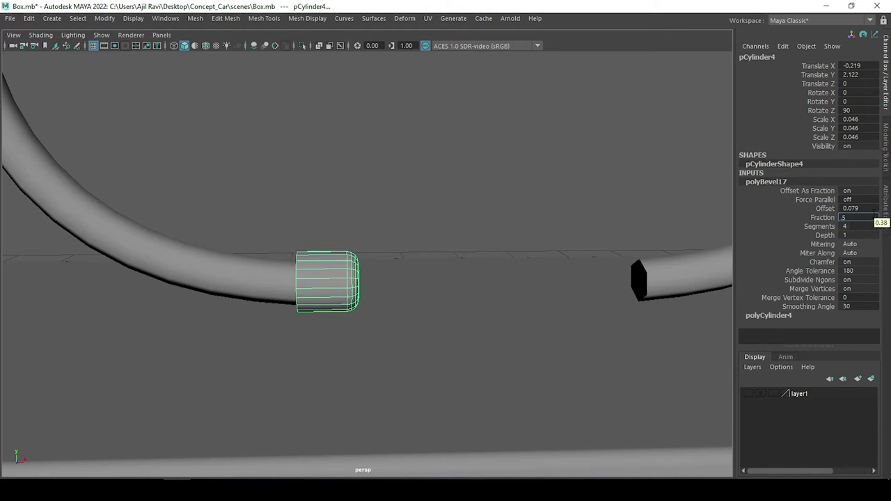
key("Return")
left_click(885, 98)
scroll(552, 217, "down", 5)
scroll(557, 217, "up", 2)
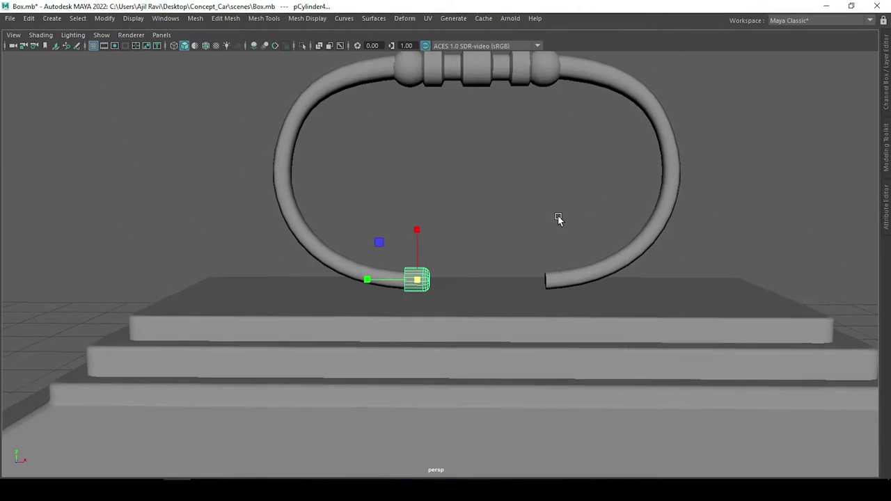
scroll(559, 217, "up", 5)
Mirror the rounded end cap across world X onto the handle's right end.
key("space")
left_click(348, 201)
left_click(450, 376)
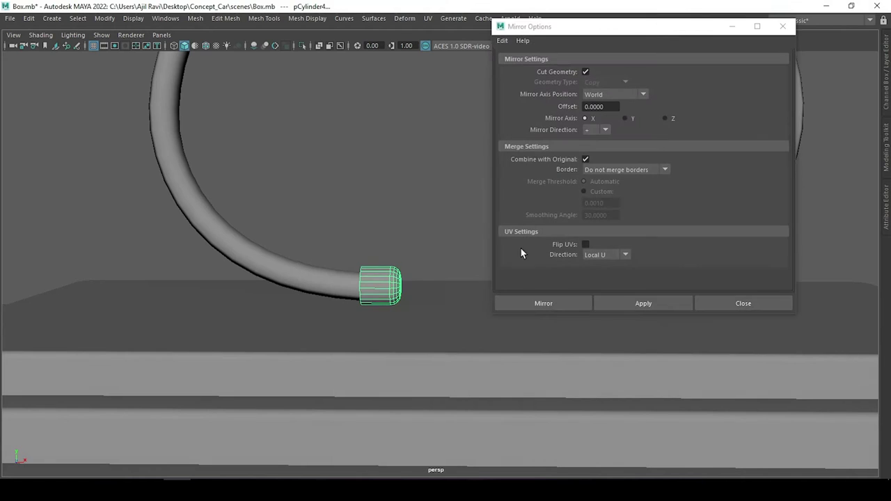
left_click(656, 303)
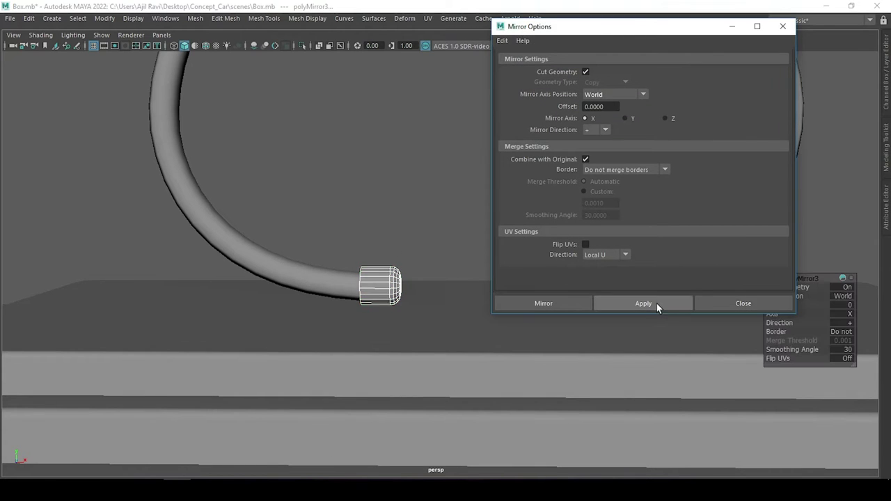
left_click(722, 302)
scroll(499, 258, "down", 5)
left_click(499, 258)
scroll(477, 243, "down", 2)
scroll(463, 237, "down", 2)
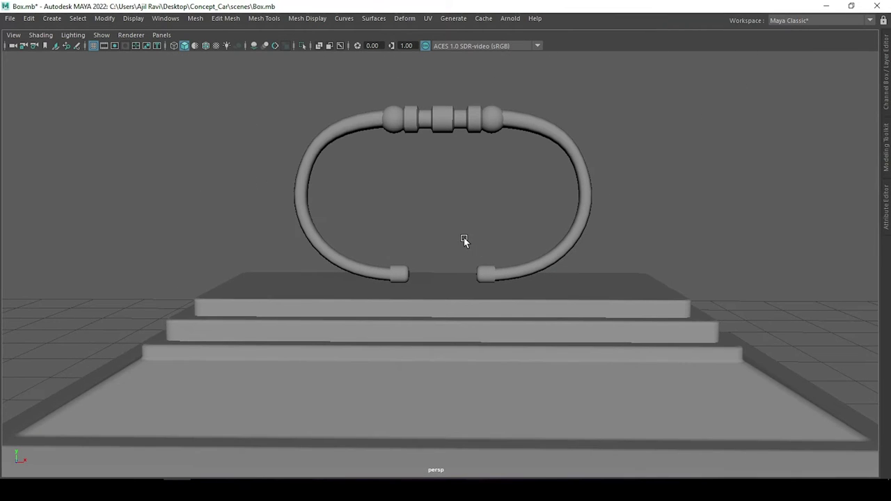
Combine the handle ring and the middle bead cylinders into one mesh.
key("space")
left_click_drag(464, 237, 461, 246)
left_click_drag(310, 155, 656, 304)
key("space")
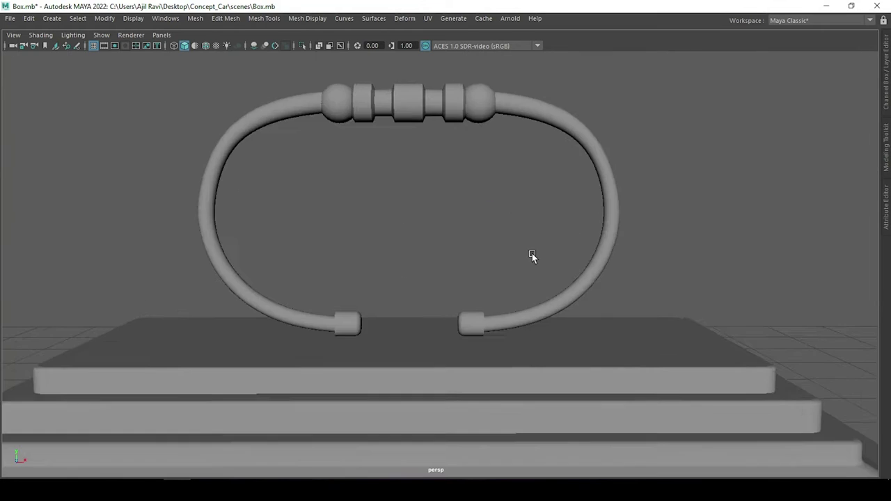
left_click_drag(624, 95, 352, 241)
key("space")
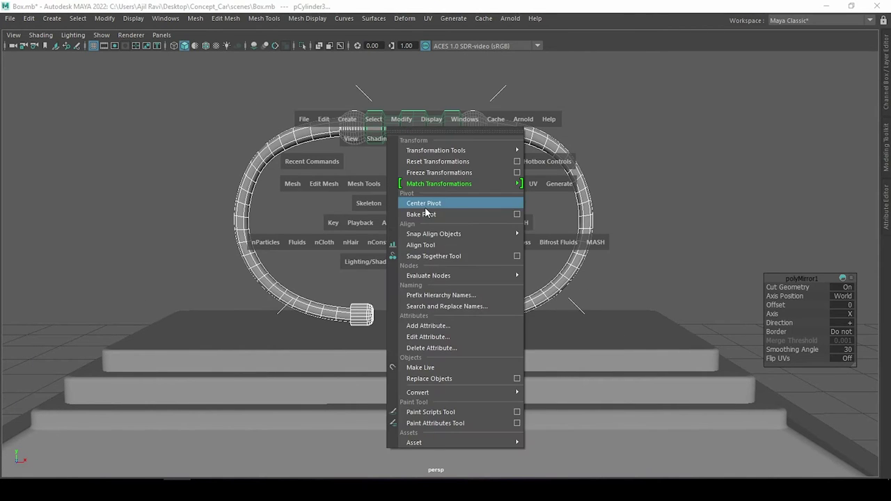
mouse_move(408, 120)
left_mouse_down()
mouse_move(424, 201)
mouse_move(420, 247)
left_mouse_up()
left_click(577, 338)
Move the small cube up toward the handle and scale it down to a small square.
left_click(624, 313)
key("space")
left_click(886, 70)
scroll(392, 197, "up", 5)
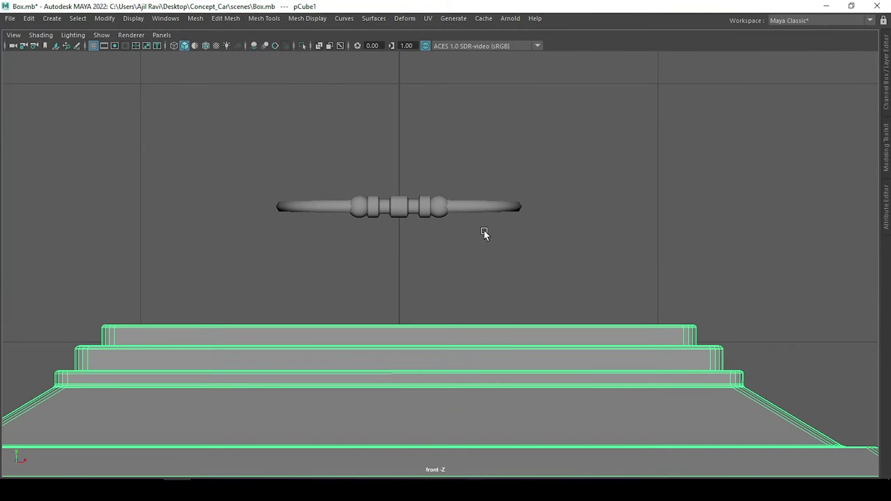
left_click(486, 208)
mouse_move(485, 209)
right_mouse_down("shift")
mouse_move(488, 186)
mouse_move(532, 197)
right_mouse_up("shift")
scroll(517, 243, "down", 5)
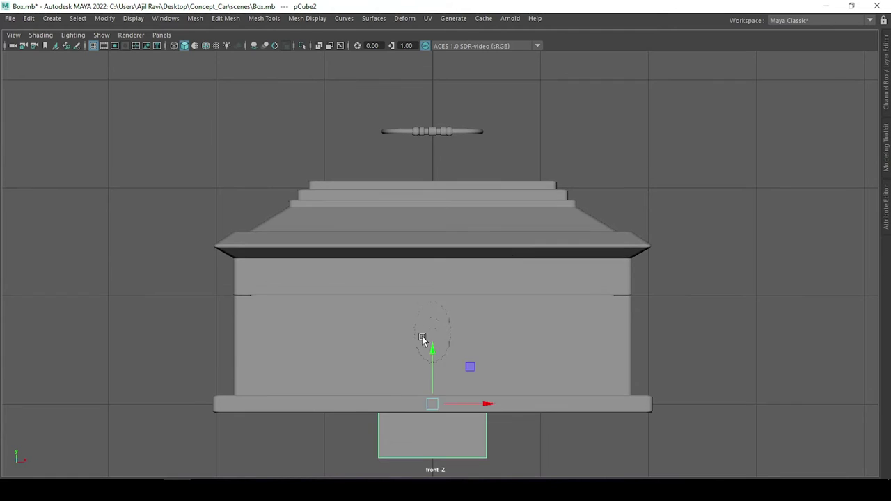
left_click_drag(424, 342, 414, 256)
scroll(414, 256, "up", 3)
key("r")
middle_click_drag(442, 259, 298, 268)
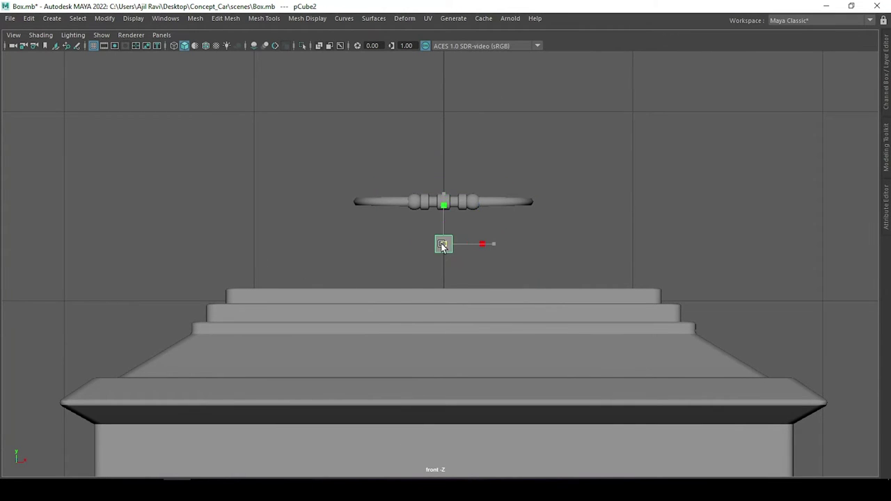
scroll(432, 185, "up", 3)
Scale the cube thinner along one axis to form a thin post.
key("space")
left_click_drag(444, 276, 444, 246)
left_click_drag(431, 332, 507, 314, "alt")
left_click_drag(389, 320, 416, 293)
Position the post under the handle's left end using the top and front views.
key("space")
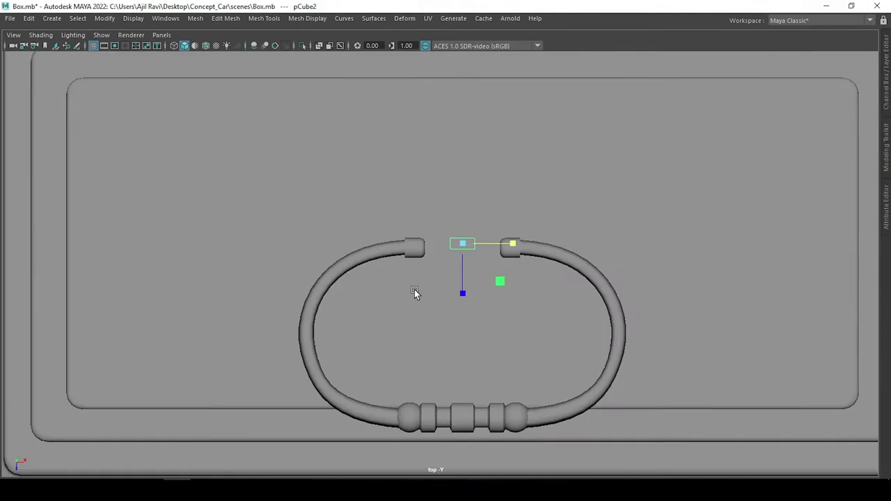
scroll(415, 293, "up", 3)
left_click_drag(591, 213, 454, 225)
left_click(364, 225)
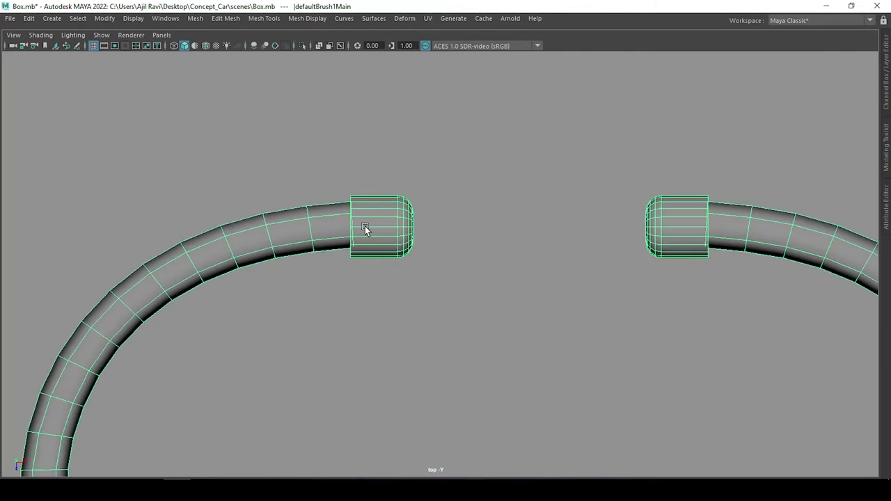
key("a")
scroll(446, 257, "up", 3)
key("4")
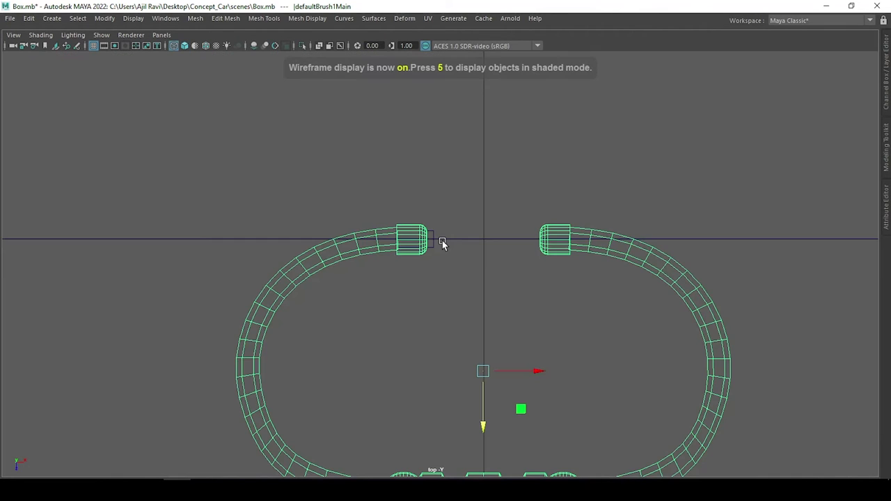
scroll(445, 245, "up", 3)
left_click(415, 277)
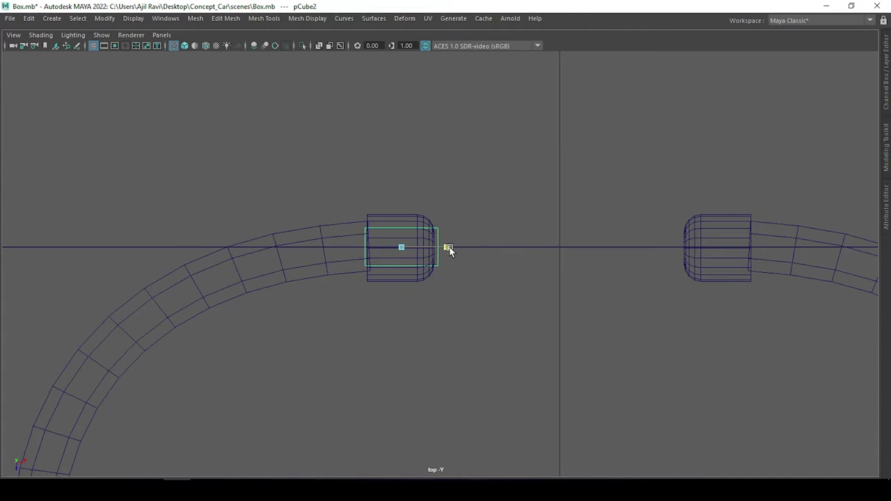
left_click_drag(447, 249, 418, 261)
key("space")
left_click_drag(376, 298, 378, 165)
key("space")
Mirror pCube2 across world X to add a matching post under the handle's right end.
left_click_drag(503, 253, 439, 256)
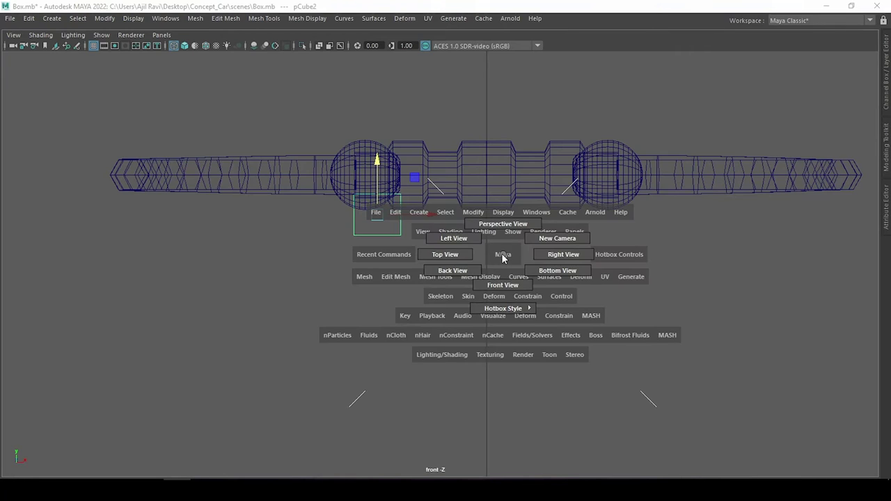
scroll(438, 256, "up", 2)
scroll(513, 316, "up", 2)
scroll(403, 259, "up", 3)
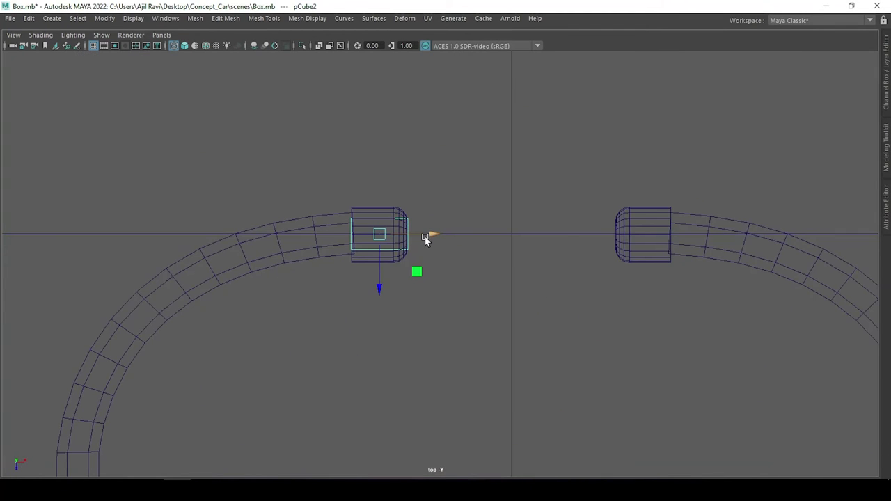
key("space")
left_click_drag(423, 240, 426, 266)
key("space")
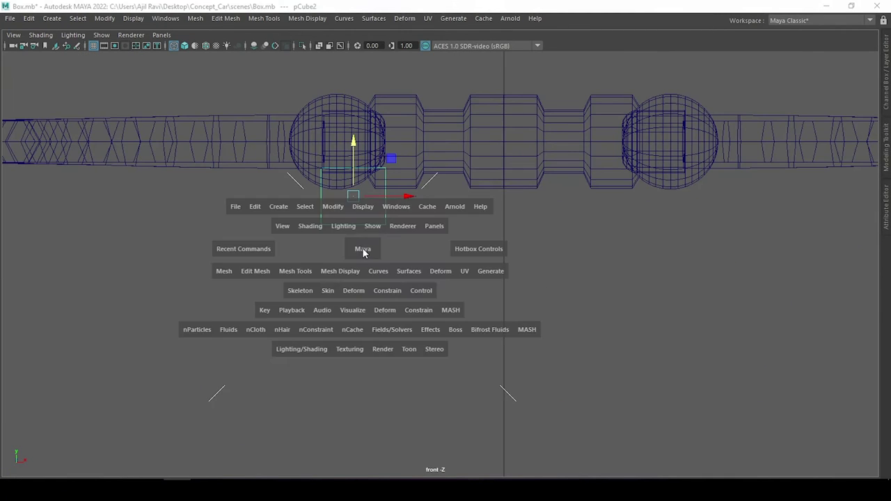
left_click_drag(223, 271, 311, 179)
left_click(325, 171)
left_click(674, 303)
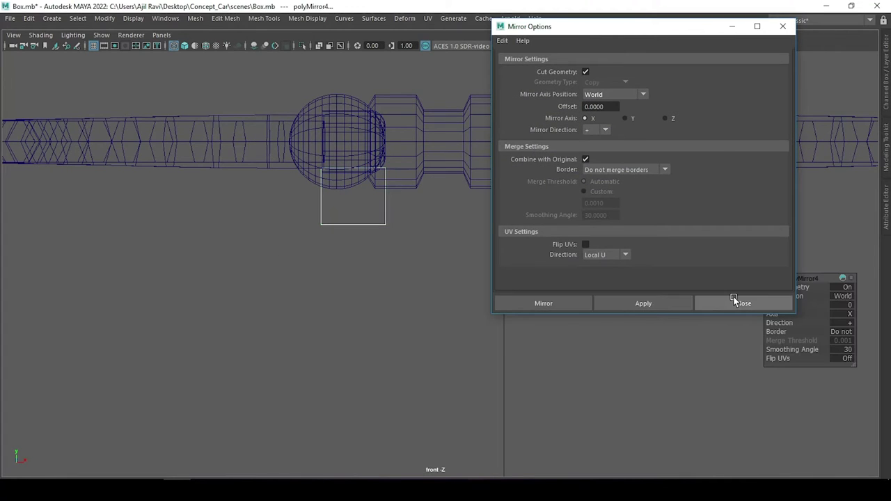
left_click(733, 300)
Select both posts and pull the view back to check the whole box.
left_click_drag(381, 255, 398, 214)
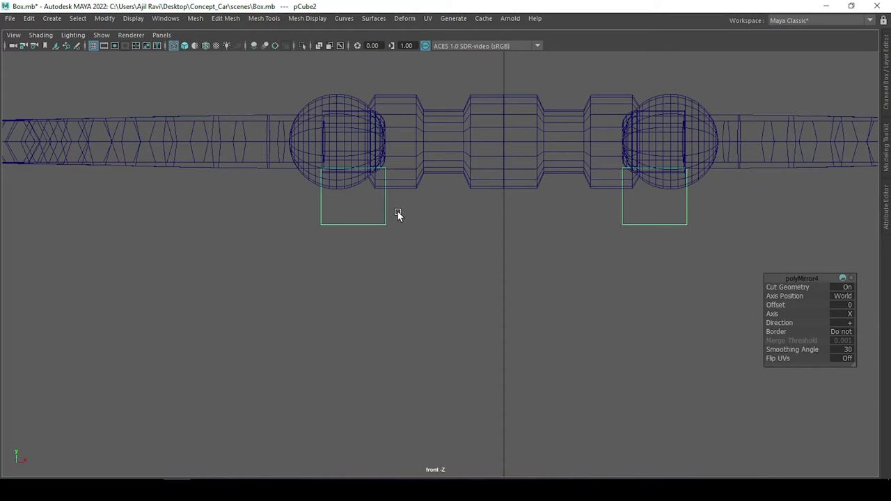
key("5")
middle_click_drag(398, 215, 407, 231, "alt")
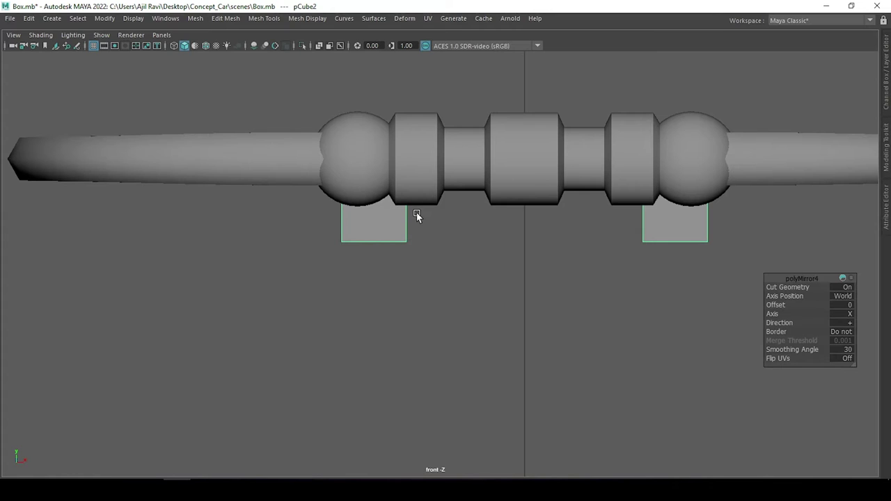
key("4")
right_click_drag(416, 213, 496, 347, "alt")
Combine the handle pieces into a single mesh with Mesh > Combine.
scroll(405, 310, "down", 10)
key("space")
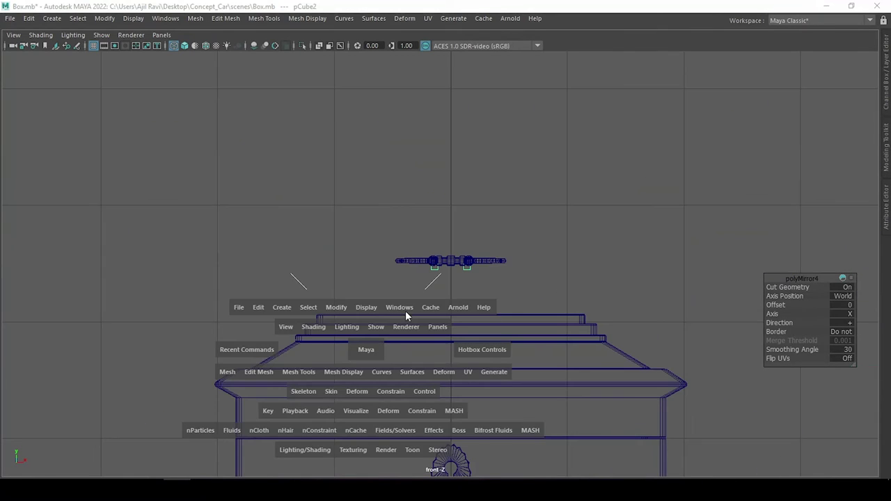
left_click_drag(358, 326, 410, 334)
scroll(415, 249, "down", 5)
left_click(432, 300)
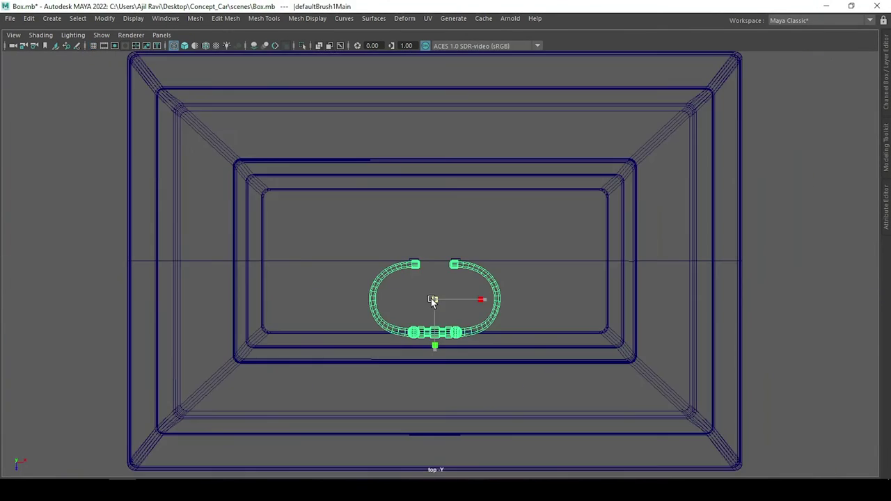
scroll(432, 300, "up", 5)
key("space")
left_click_drag(249, 195, 262, 218)
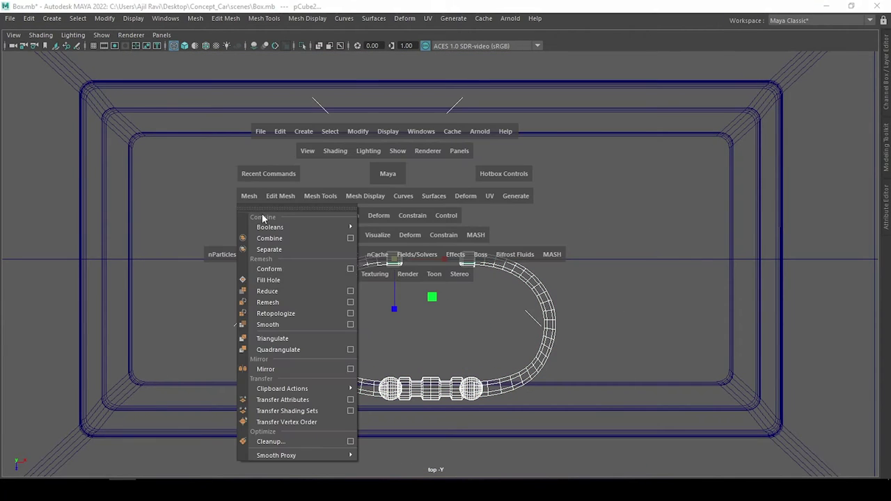
left_click(286, 238)
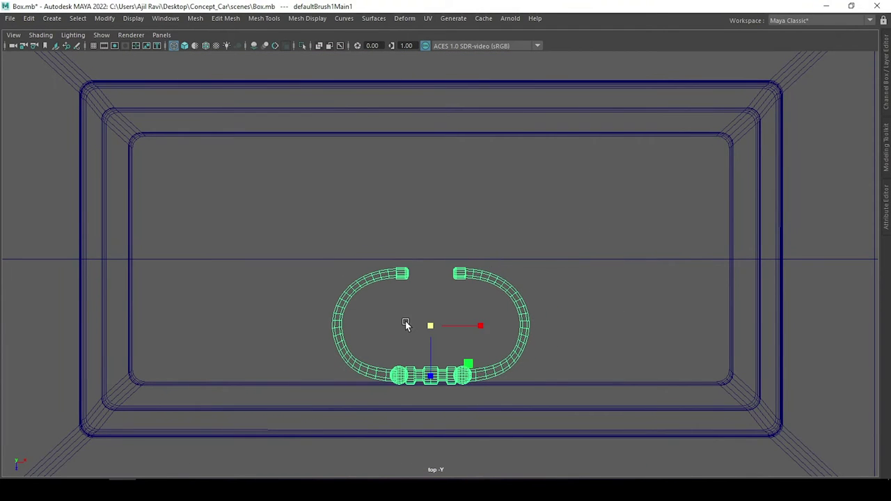
scroll(423, 369, "up", 3)
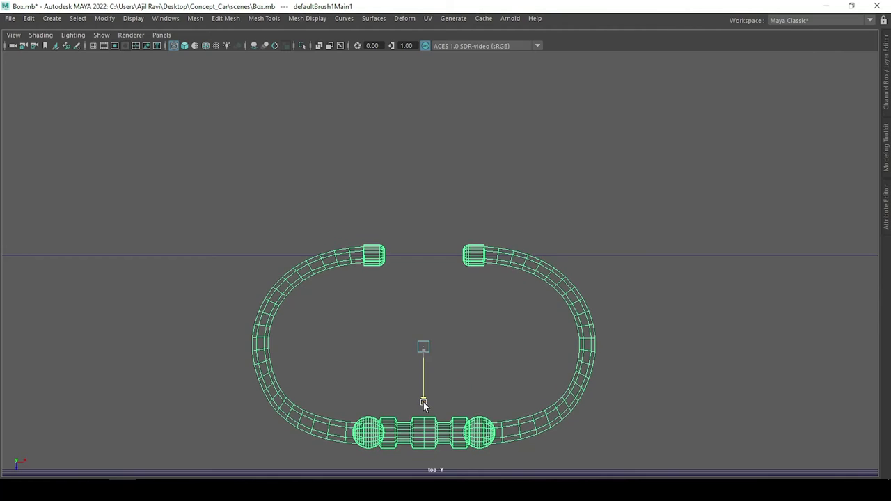
Select the lid's large top face in face mode.
left_click(498, 326)
scroll(499, 326, "down", 5)
scroll(464, 288, "up", 2)
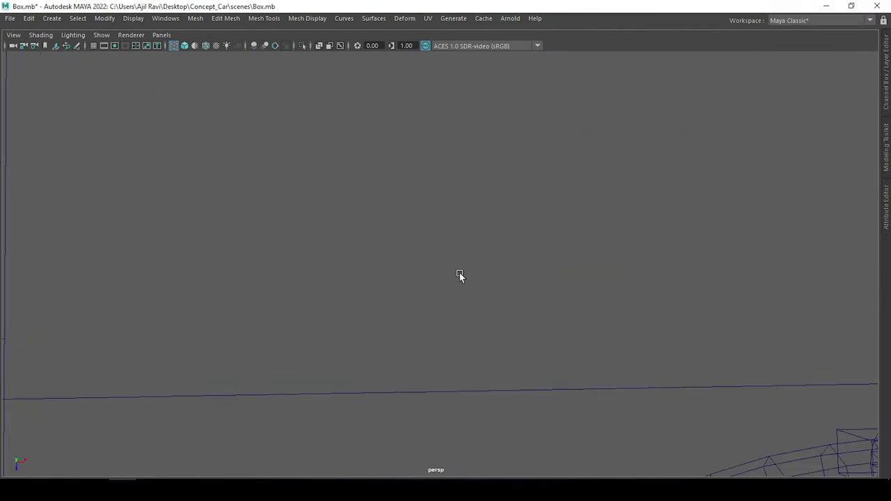
mouse_move(458, 274)
left_mouse_down("alt")
mouse_move(559, 264)
mouse_move(571, 332)
left_mouse_up("alt")
key("5")
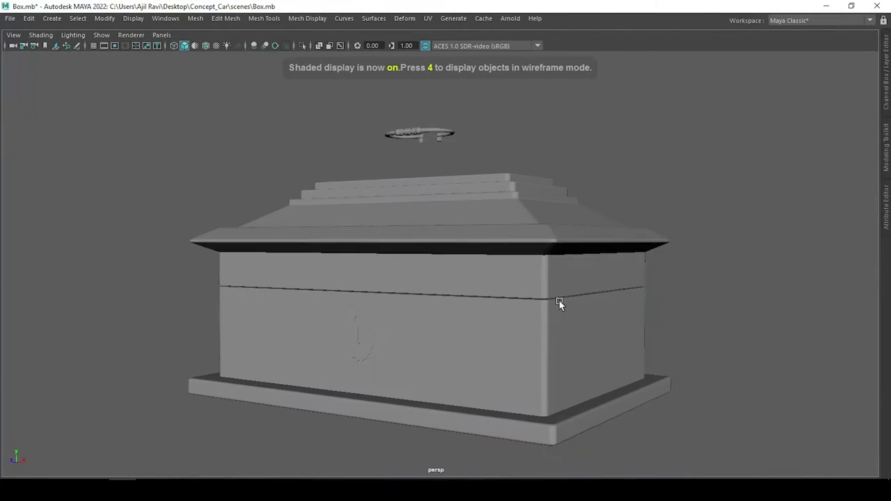
mouse_move(515, 308)
left_mouse_down("alt")
mouse_move(511, 270)
mouse_move(510, 302)
left_mouse_up("alt")
left_click(494, 250)
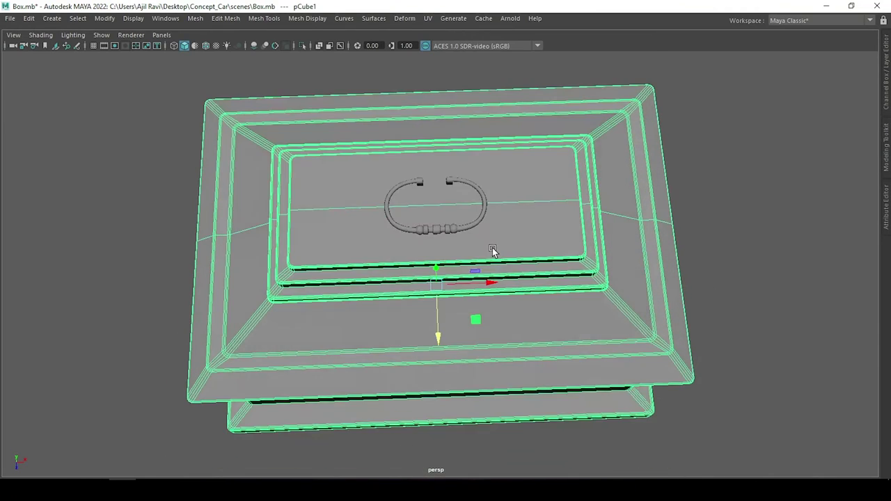
mouse_move(490, 251)
left_mouse_down("alt")
mouse_move(377, 269)
mouse_move(562, 259)
mouse_move(471, 251)
left_mouse_up("alt")
key("F10")
right_click_drag(463, 184, 518, 165)
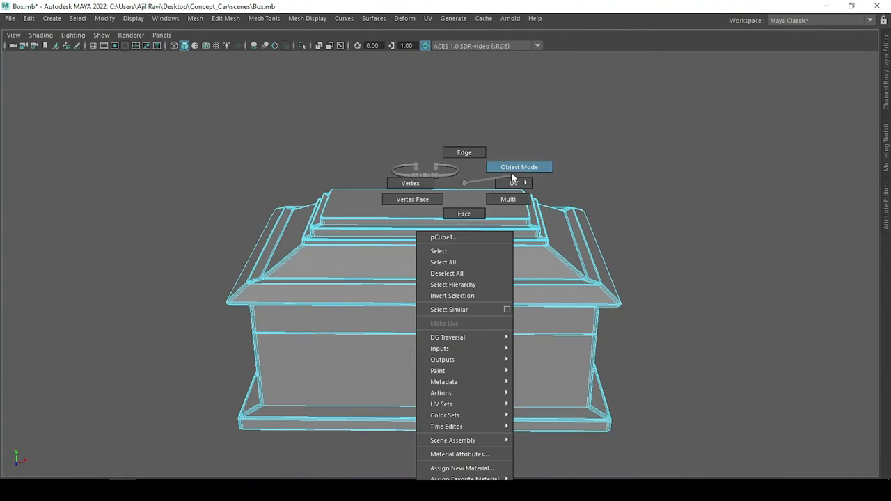
left_click_drag(518, 165, 499, 253, "alt")
left_click(501, 208)
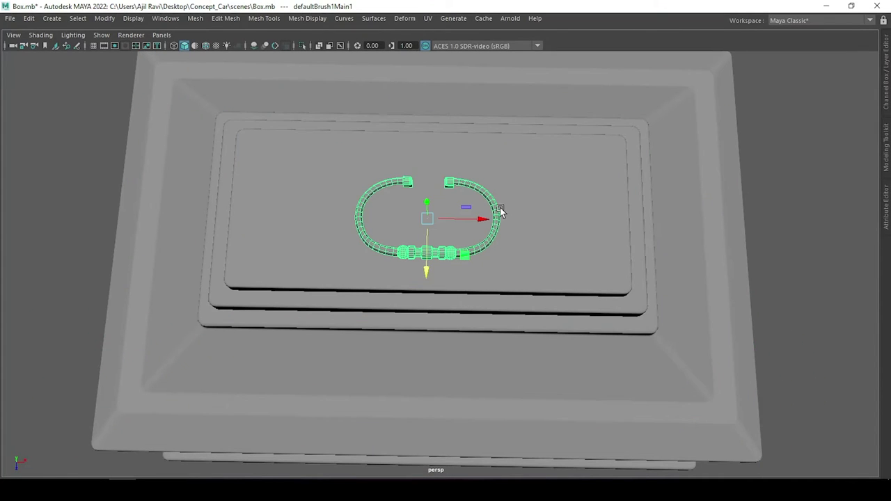
mouse_move(500, 209)
left_mouse_down("alt")
mouse_move(483, 213)
mouse_move(485, 193)
mouse_move(473, 193)
mouse_move(516, 296)
mouse_move(527, 298)
mouse_move(555, 354)
left_mouse_up("alt")
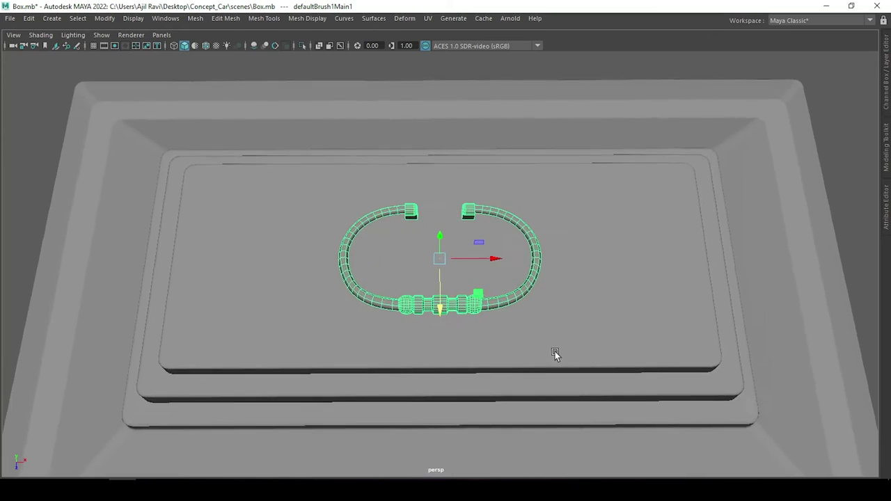
scroll(488, 263, "up", 3)
scroll(489, 263, "down", 3)
left_click(518, 228)
left_click_drag(518, 229, 544, 287, "alt")
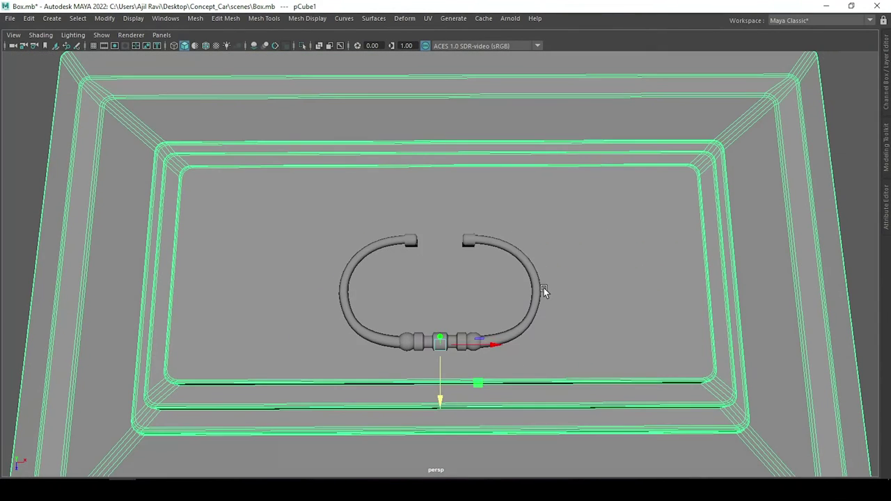
key("F11")
left_click(608, 207)
Duplicate the lid's top face as a separate surface, raise it and centre its pivot.
right_click_drag(608, 206, 598, 429, "shift")
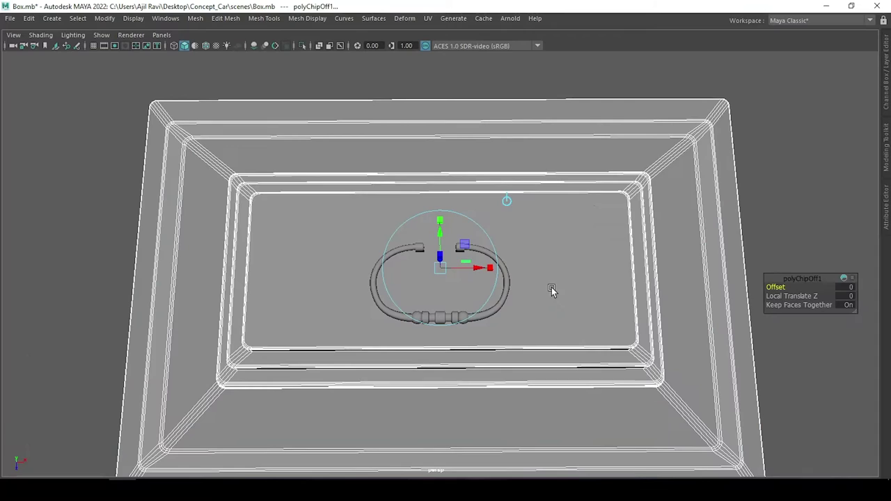
left_click(600, 266)
left_click_drag(601, 264, 572, 242, "alt")
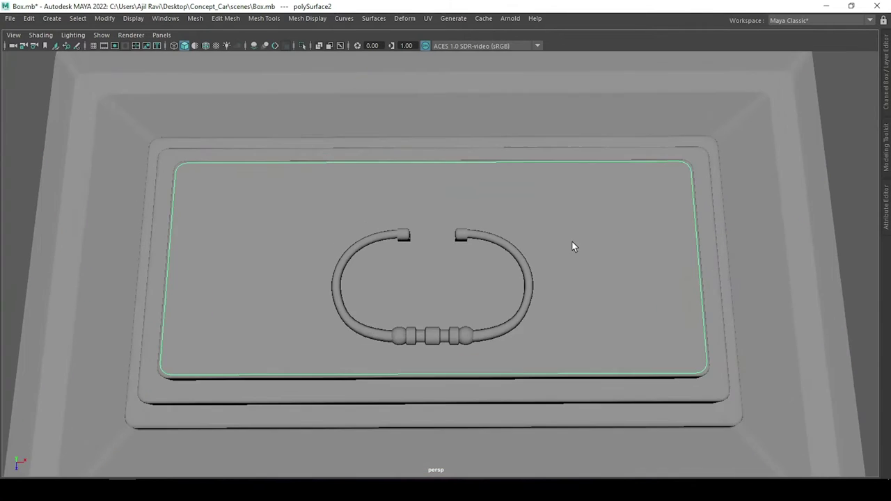
key("w")
mouse_move(417, 353)
left_mouse_down("alt")
mouse_move(443, 265)
mouse_move(446, 348)
left_mouse_up("alt")
key("space")
left_click(450, 213)
Shrink the duplicated surface around its centre in the top view.
left_click_drag(469, 209, 561, 234, "alt")
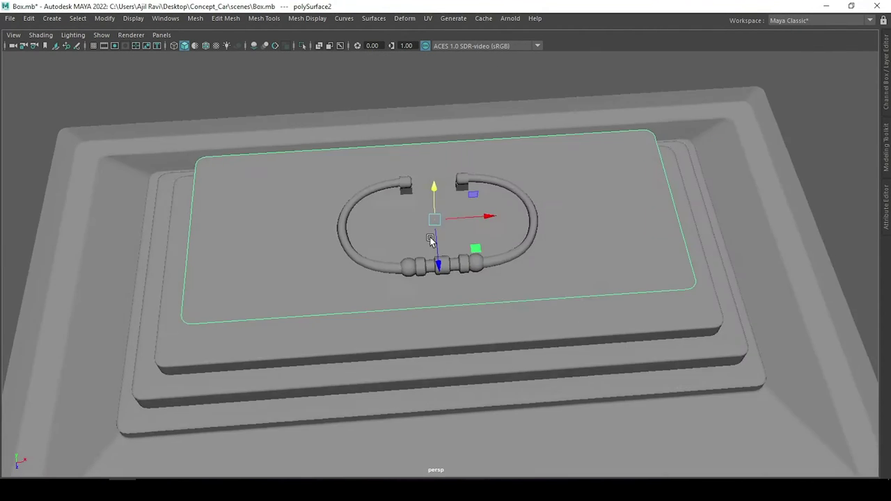
key("space")
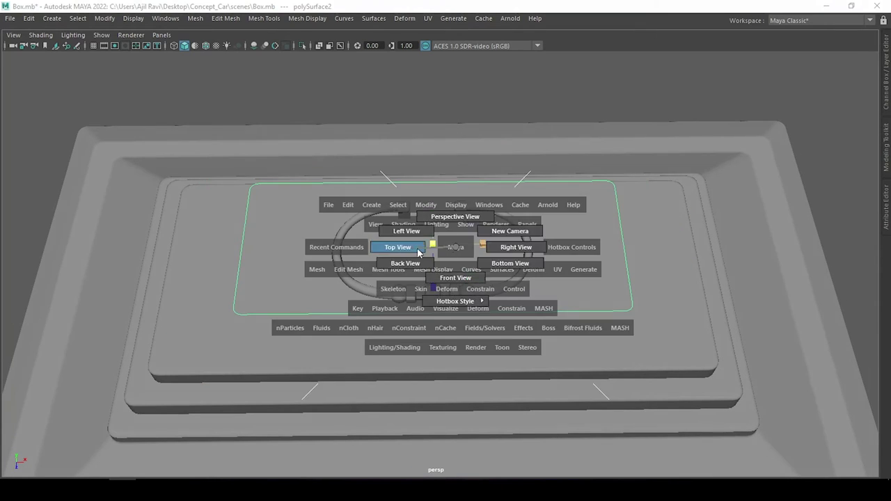
left_click_drag(423, 240, 393, 245)
left_click_drag(444, 279, 344, 256)
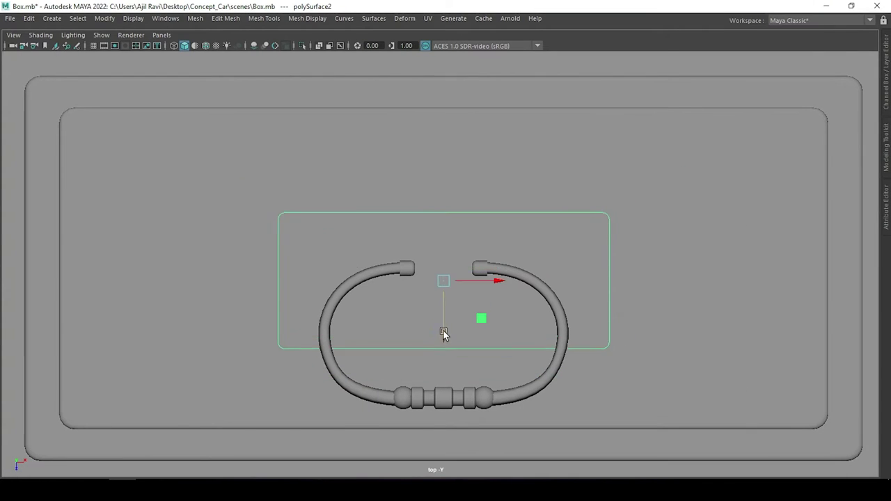
scroll(441, 334, "up", 2)
left_click_drag(442, 334, 526, 250, "alt")
scroll(379, 234, "down", 2)
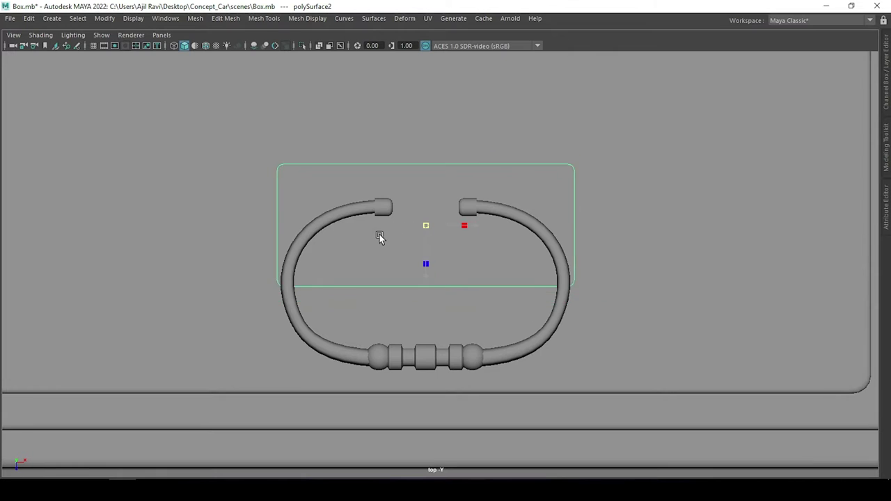
scroll(396, 238, "up", 1)
scroll(400, 238, "down", 5)
scroll(421, 219, "up", 3)
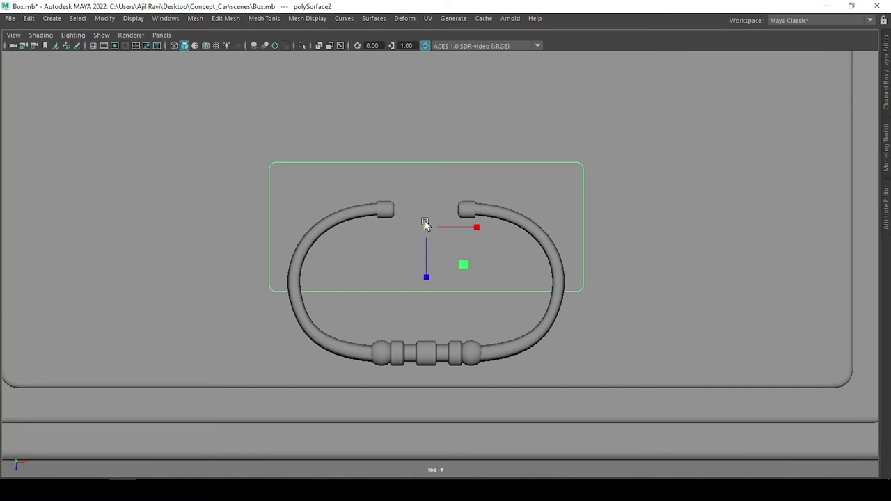
scroll(425, 222, "up", 1)
scroll(426, 209, "up", 1)
Choose Multi-Cut from the Shift+right-click menu to start cutting the plane.
right_click_drag(450, 166, 432, 245, "shift")
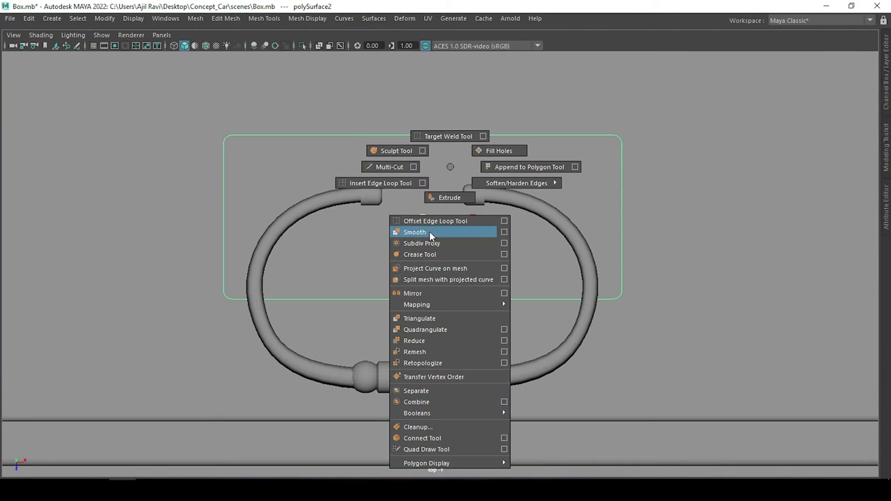
scroll(432, 240, "up", 1)
right_click(427, 194, "shift")
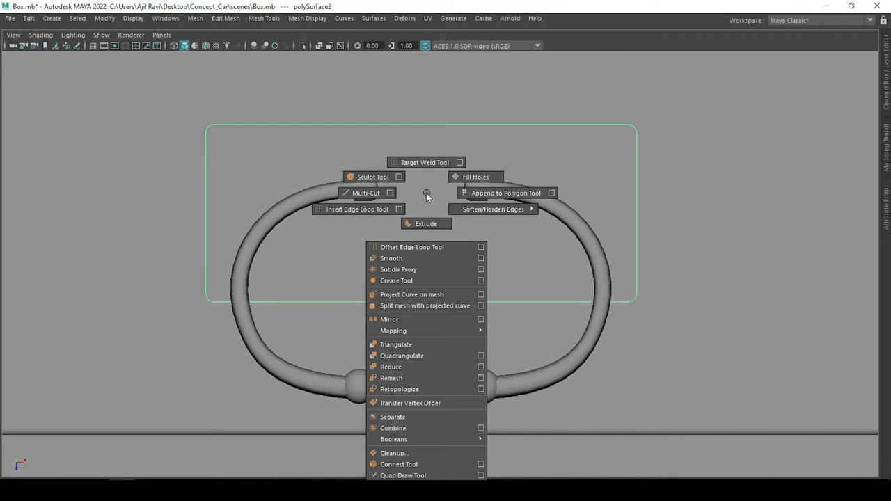
right_click(424, 193, "shift")
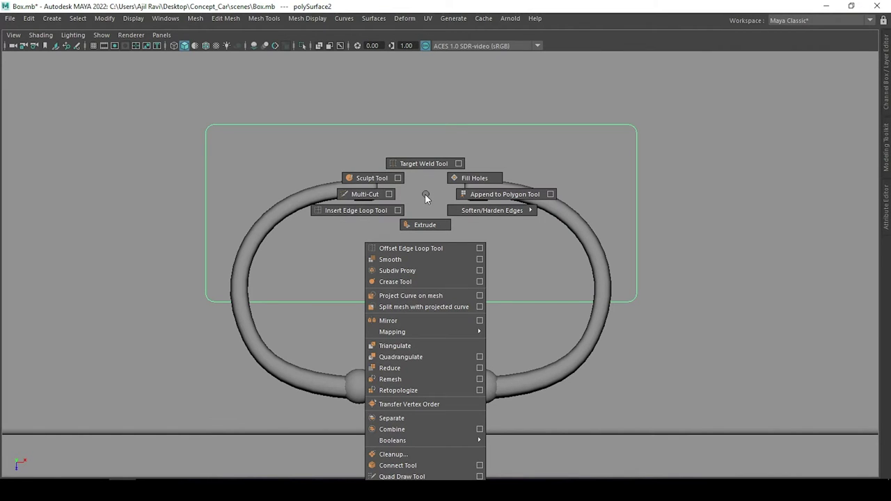
left_click(426, 199)
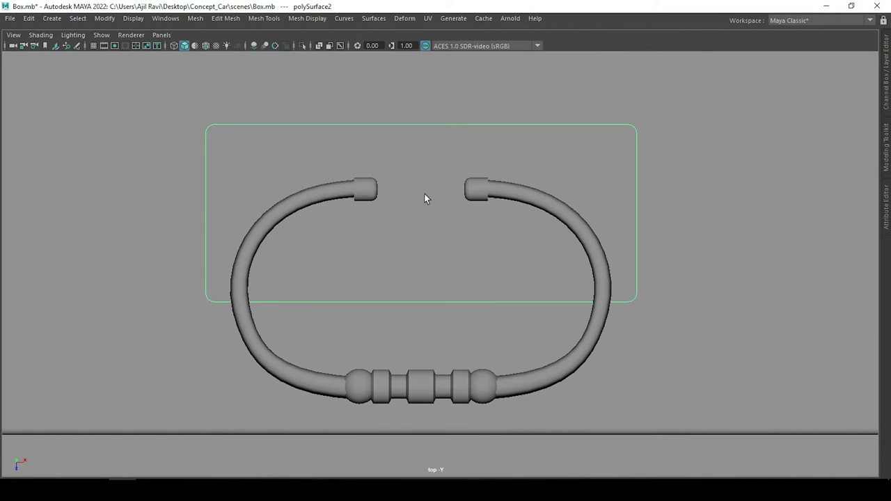
Cut a horizontal line and a centre vertical line across the plane, then bevel the horizontal edge.
left_click(637, 213)
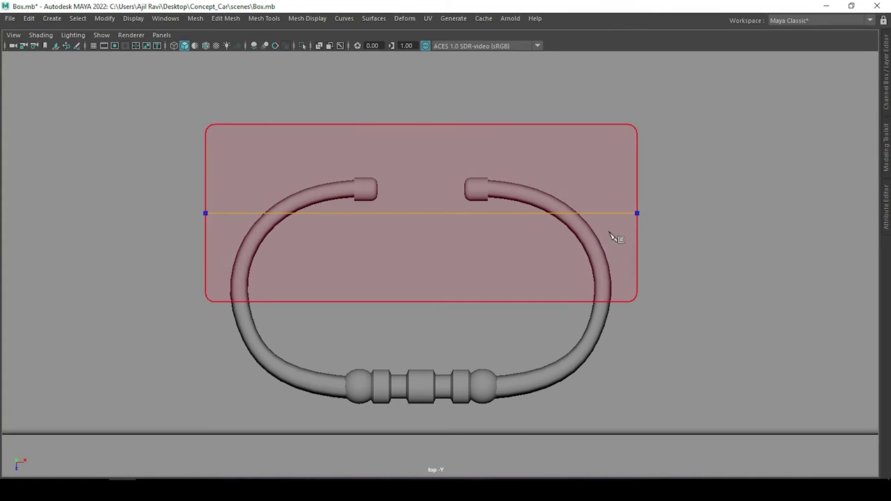
left_click(421, 124)
left_click(421, 301)
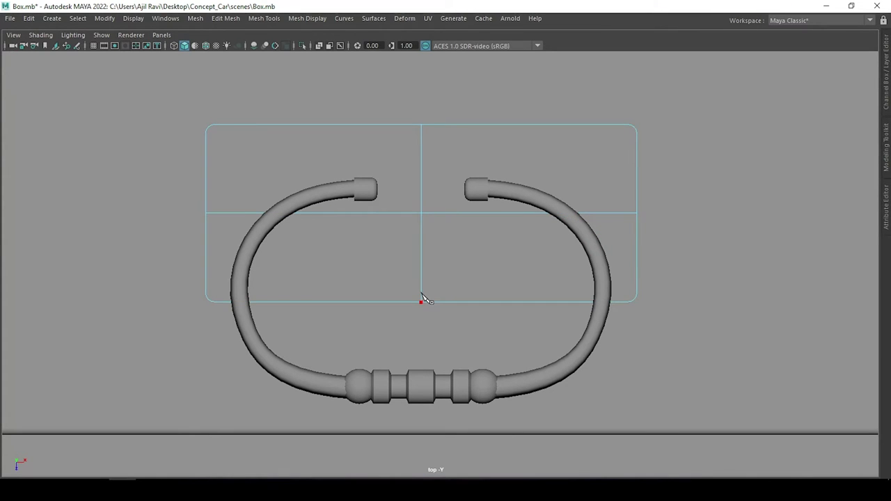
key("ctrl+b")
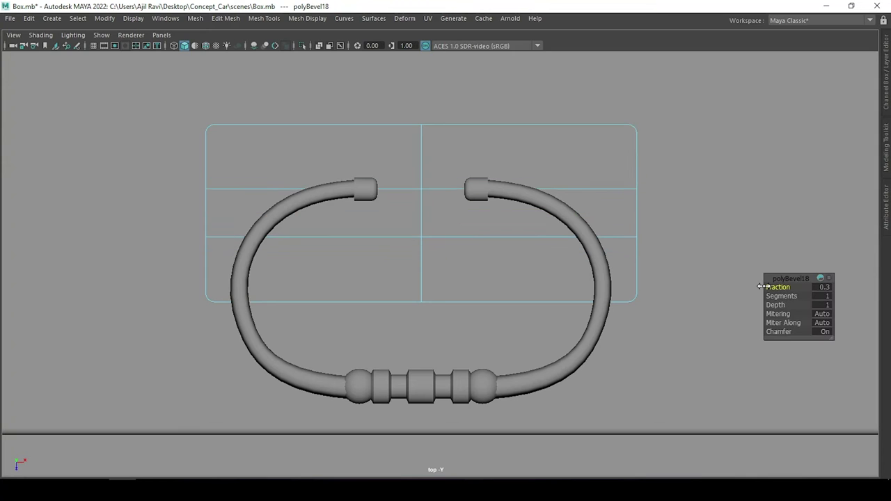
Add matching vertical cuts on the left and right halves so the plane has four columns.
right_click_drag(499, 251, 497, 289)
left_click(499, 251)
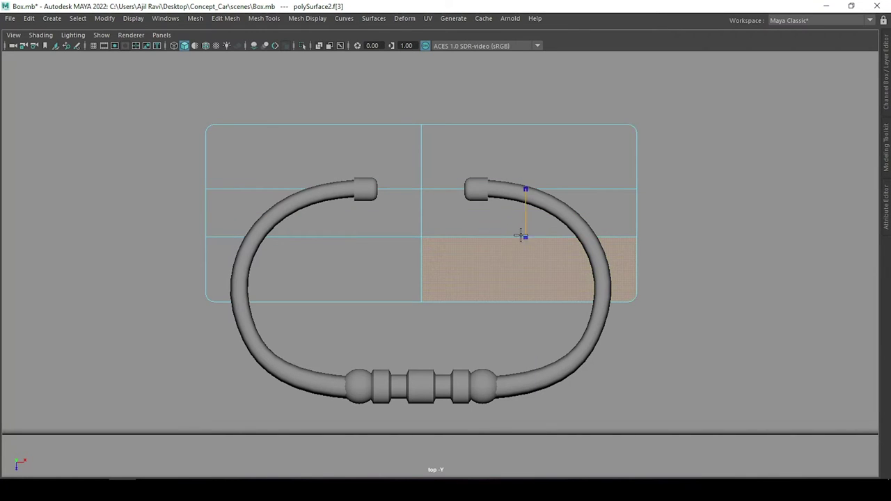
left_click(524, 124)
left_click(524, 302)
key("Return")
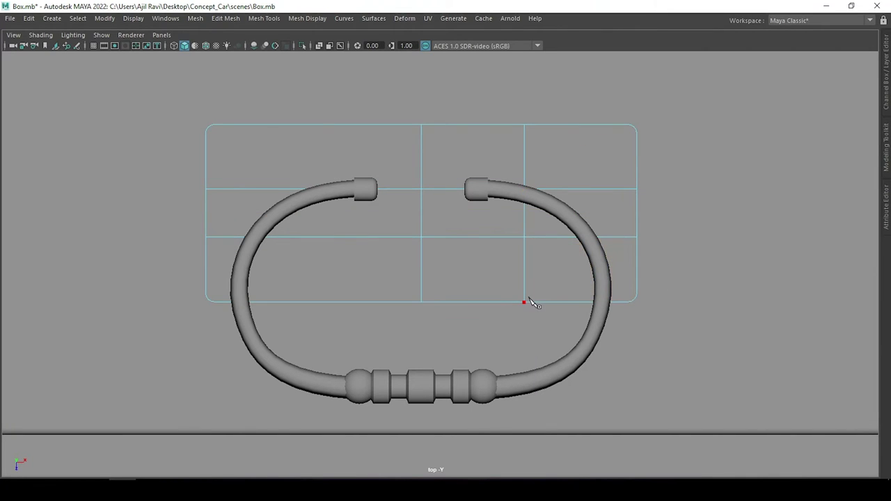
left_click(318, 125)
left_click(318, 302)
key("Return")
Delete the bottom-left and bottom-right corner faces, then select the rounded top corner vertices.
key("F9")
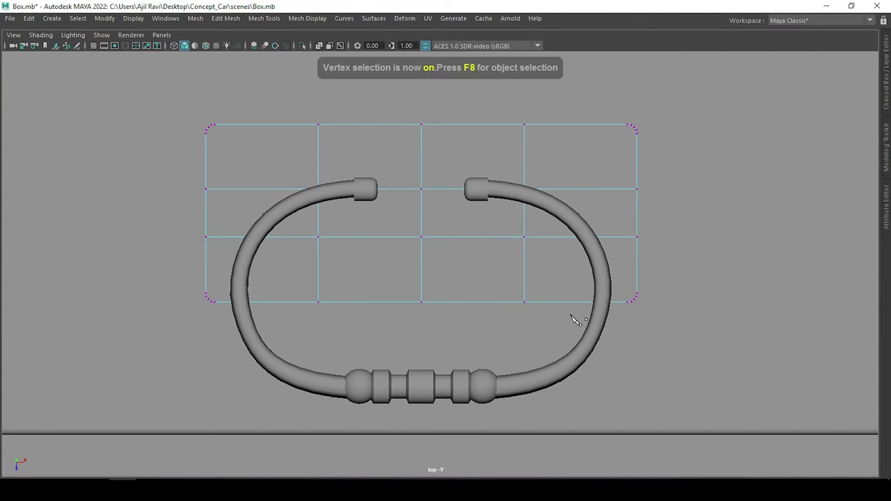
scroll(577, 317, "up", 1)
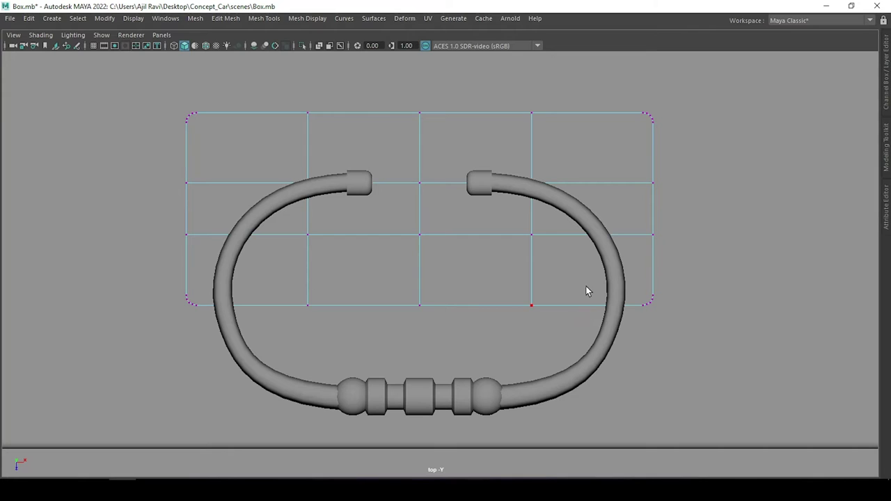
key("F11")
left_click(585, 287)
left_click(264, 286, "shift")
key("Delete")
key("F9")
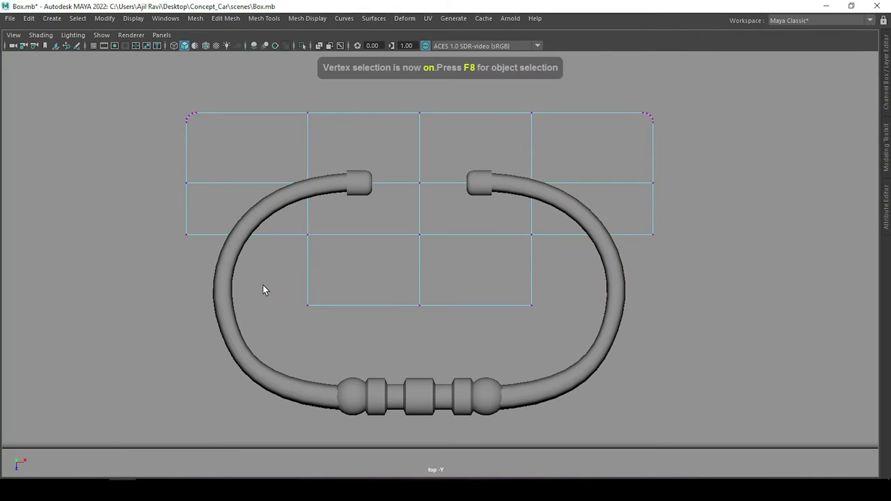
left_click_drag(227, 90, 152, 137)
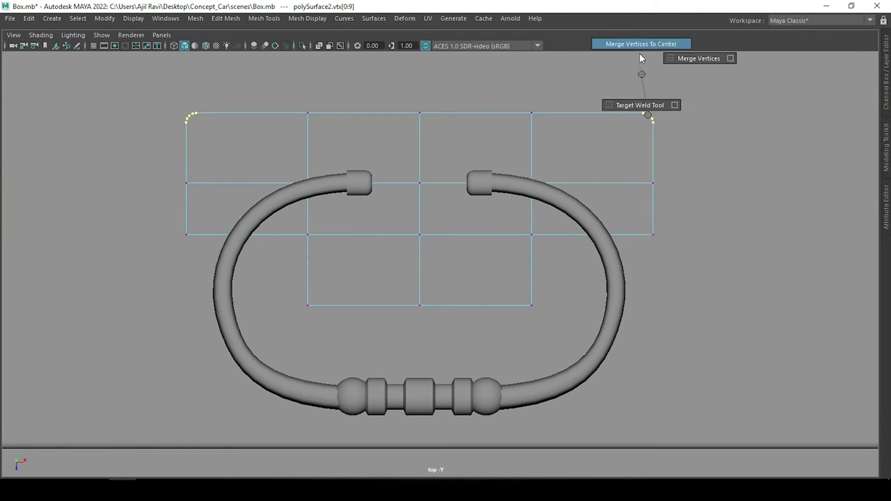
Merge each top corner's vertices to center and pull the bottom-middle vertex down into a point.
right_click_drag(659, 105, 639, 53, "shift")
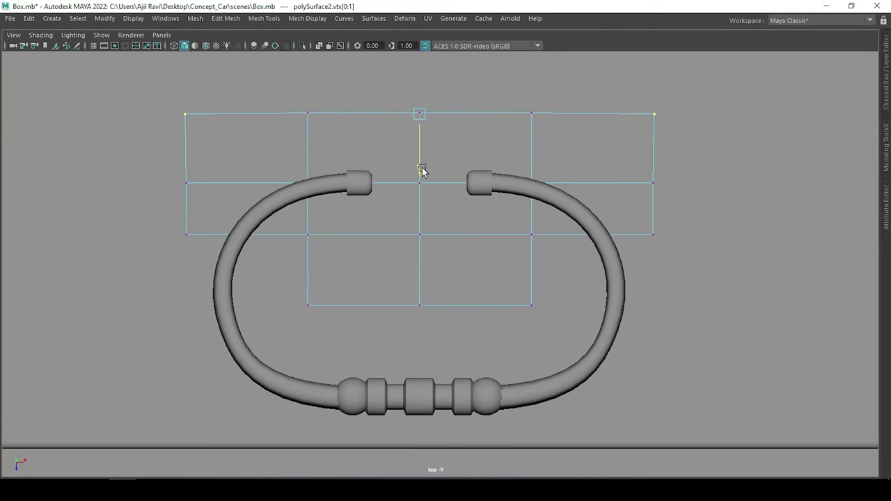
left_click_drag(583, 97, 713, 114)
left_click_drag(133, 89, 244, 117)
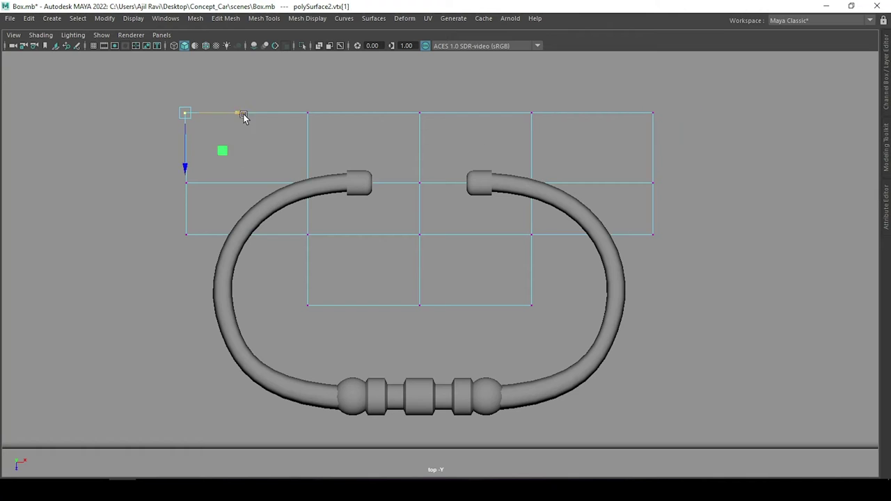
left_click_drag(400, 325, 468, 268)
left_click_drag(419, 352, 419, 395)
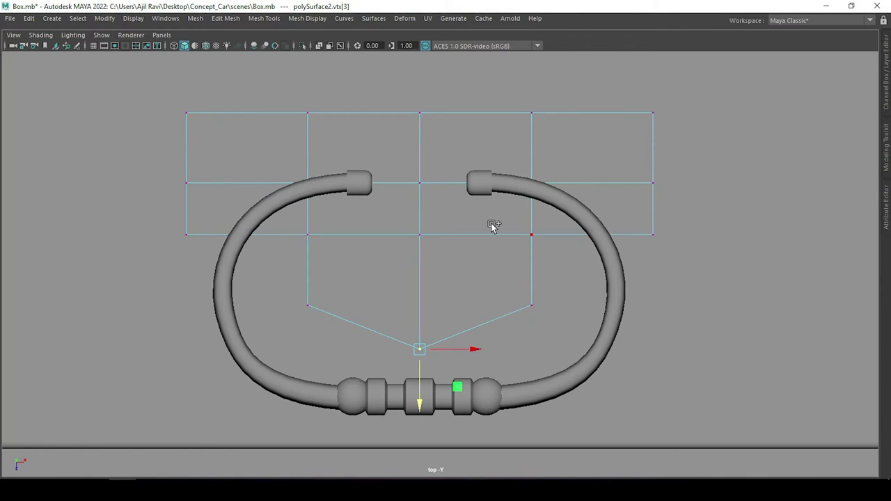
Insert vertical and horizontal edge loops through the lower tab.
right_click_drag(452, 272, 414, 255, "shift")
left_click(475, 274, "ctrl")
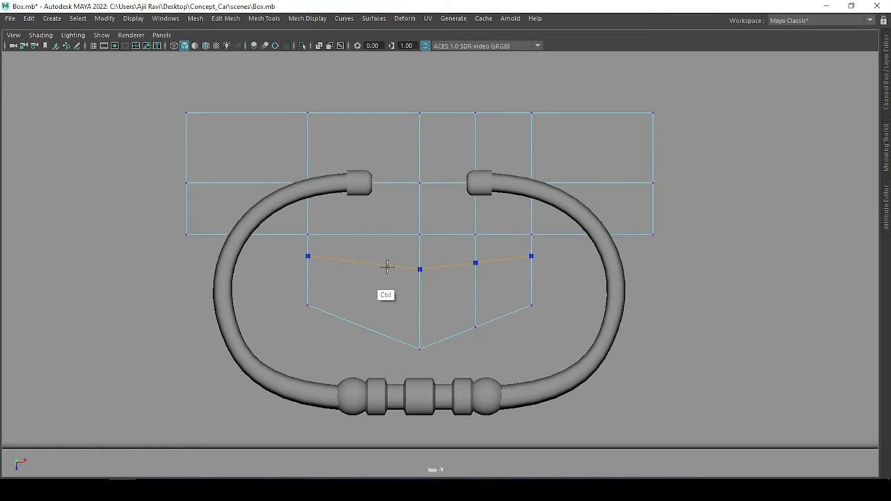
left_click(386, 267, "ctrl")
left_click(394, 284, "ctrl")
Lower the tab's bottom vertices and scale its vertex columns inward toward the centre.
left_click(364, 329)
left_click(474, 326, "shift")
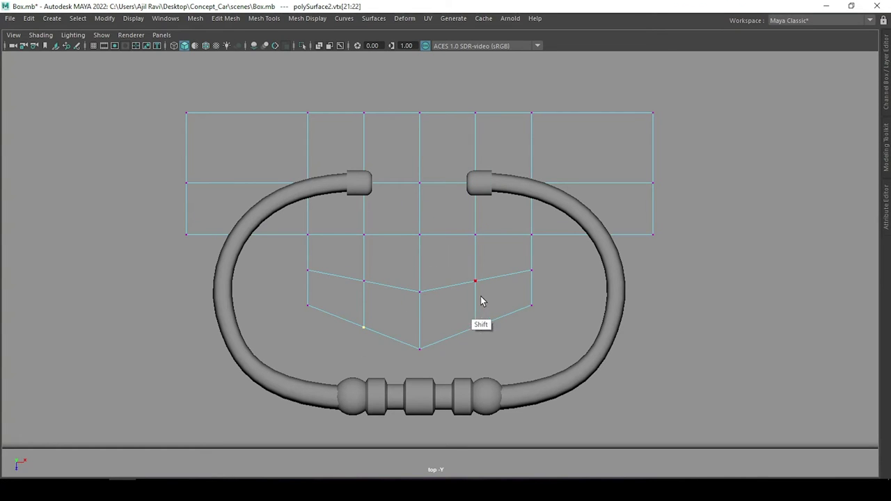
key("w")
left_click_drag(419, 380, 419, 390)
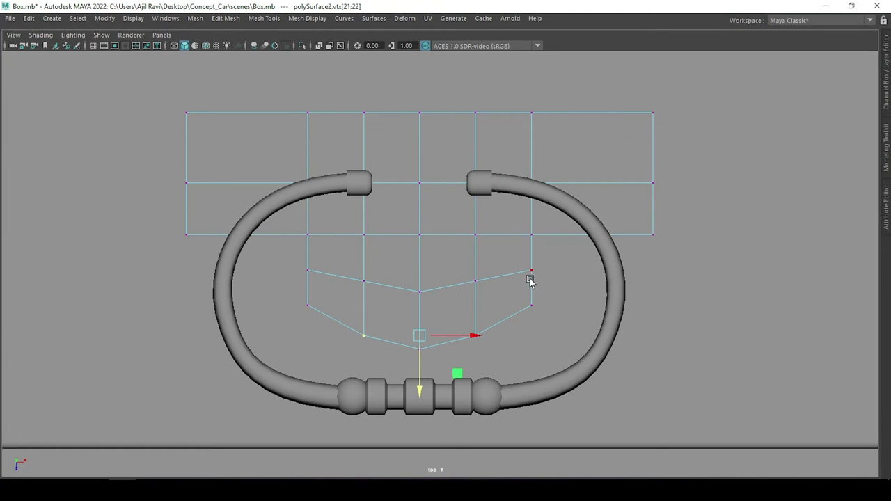
key("r")
left_click_drag(463, 231, 461, 247)
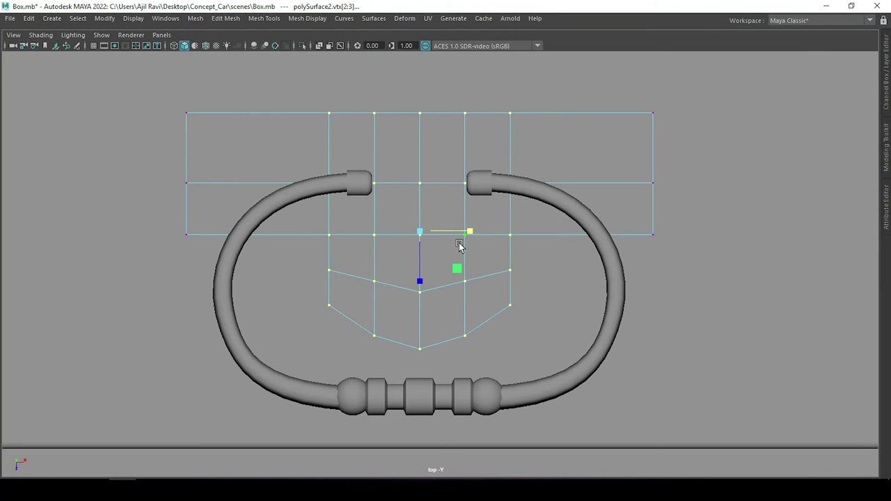
left_click_drag(317, 299, 477, 396)
key("w")
left_click_drag(420, 382, 420, 406)
Adjust the tab's middle row and side vertices, pulling them inward into a V-shaped point.
left_click_drag(313, 261, 552, 314)
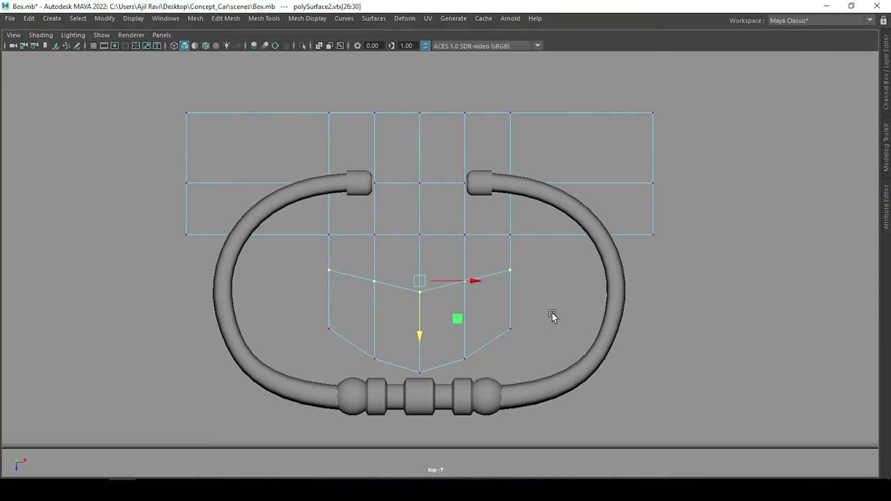
left_click_drag(419, 334, 419, 343)
left_click(510, 327)
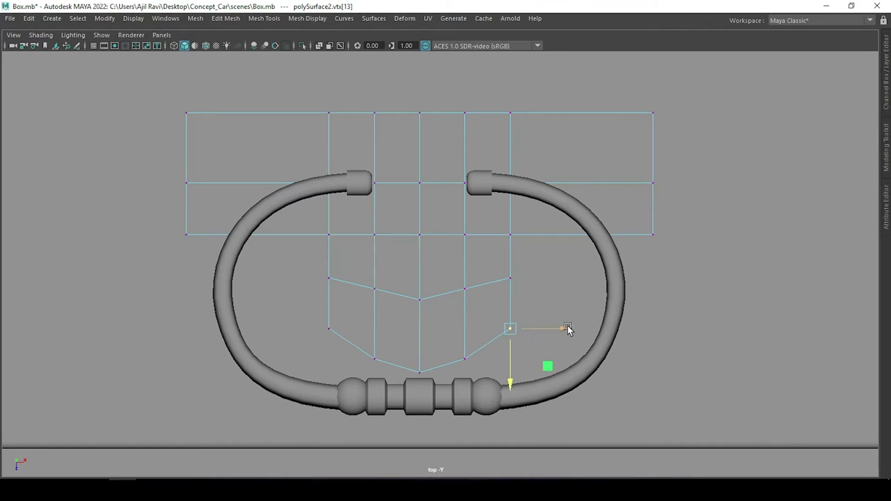
left_click_drag(569, 328, 552, 328)
left_click_drag(492, 383, 492, 371)
mouse_move(317, 308)
left_mouse_down()
mouse_move(364, 337)
mouse_move(318, 314)
left_mouse_up()
key("ctrl+z")
key("r")
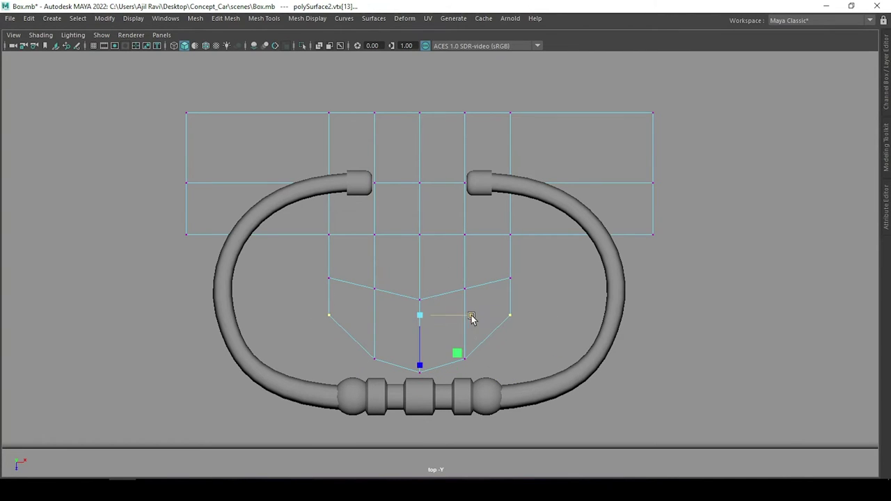
middle_click_drag(422, 369, 417, 376)
key("w")
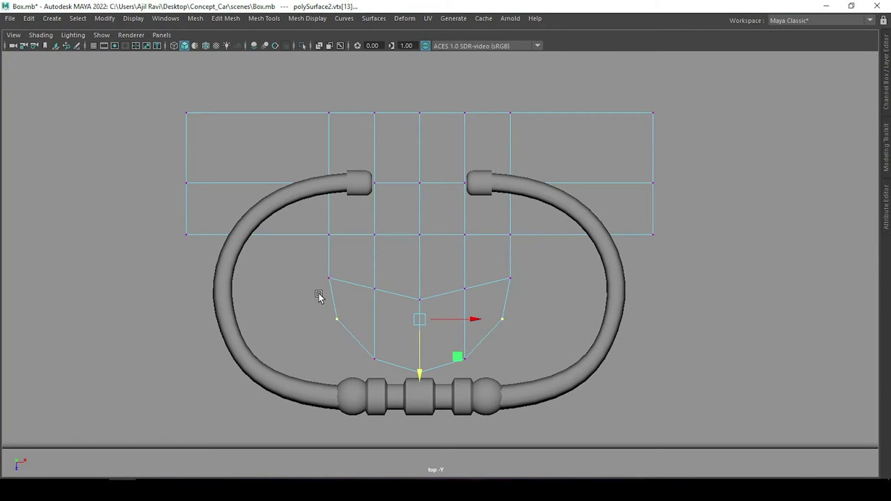
Extrude the outer bottom edges downward and adjust the new left and right corner vertices.
key("F10")
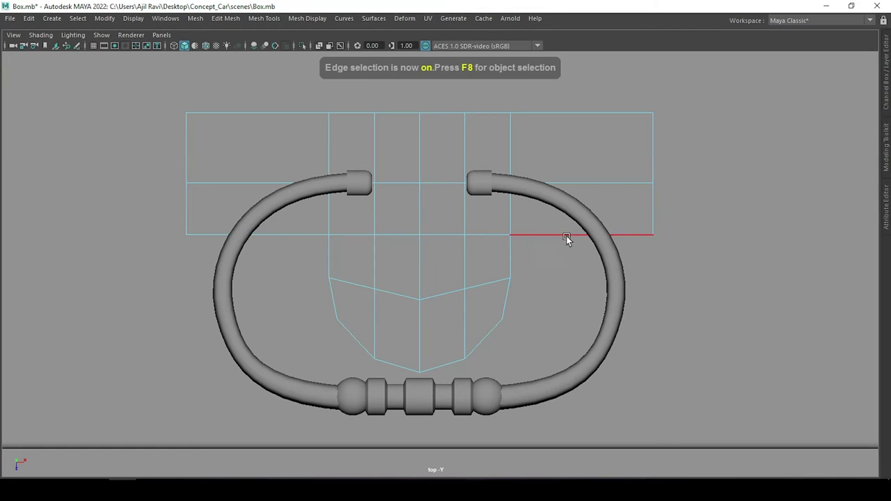
left_click(566, 238)
left_click_drag(420, 293, 418, 346, "shift")
key("F9")
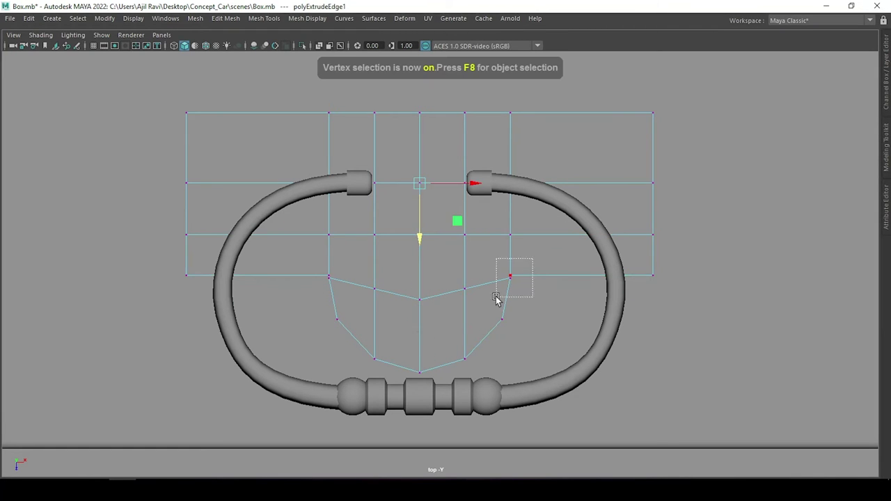
left_click(509, 277)
right_click_drag(507, 185, 513, 281)
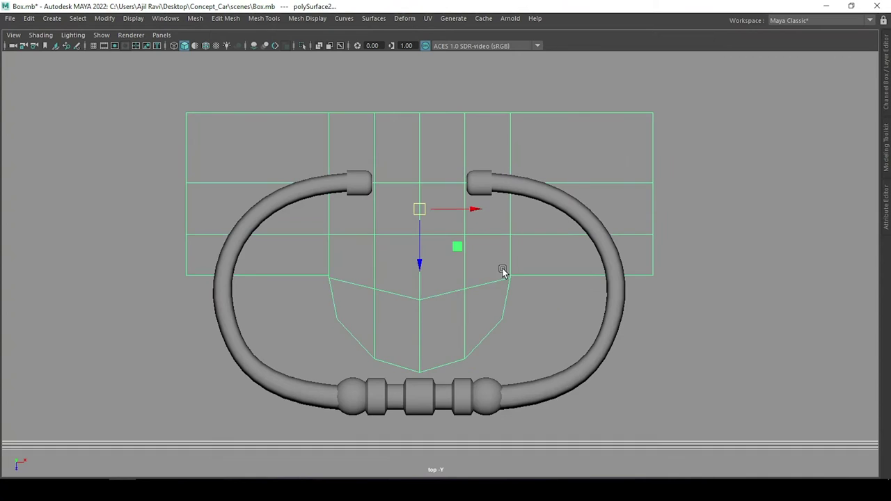
mouse_move(511, 182)
right_mouse_down()
mouse_move(513, 274)
mouse_move(511, 235)
right_mouse_up()
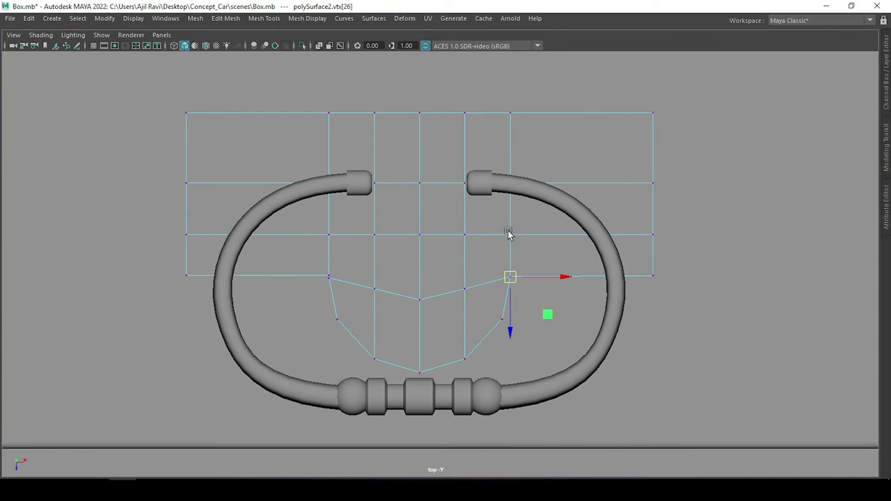
left_click(328, 277)
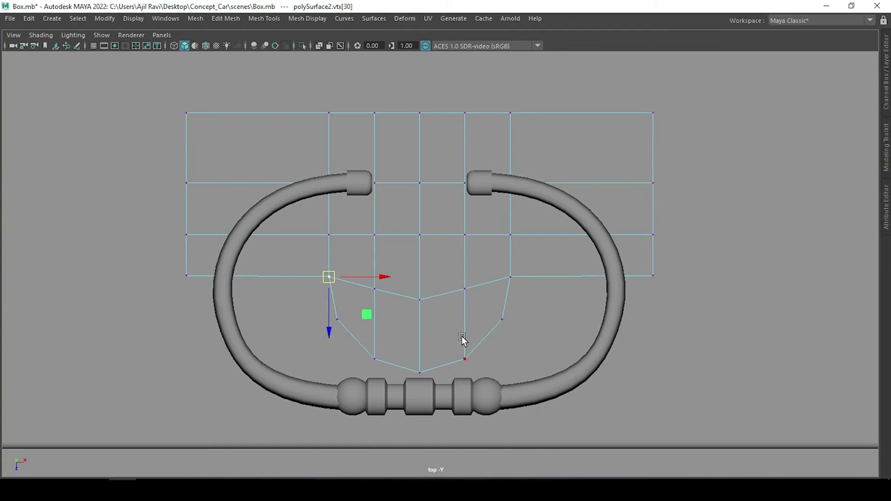
Add a mirrored vertical edge loop on the outer sides and raise the outer side vertices.
right_click_drag(636, 188, 612, 230, "shift")
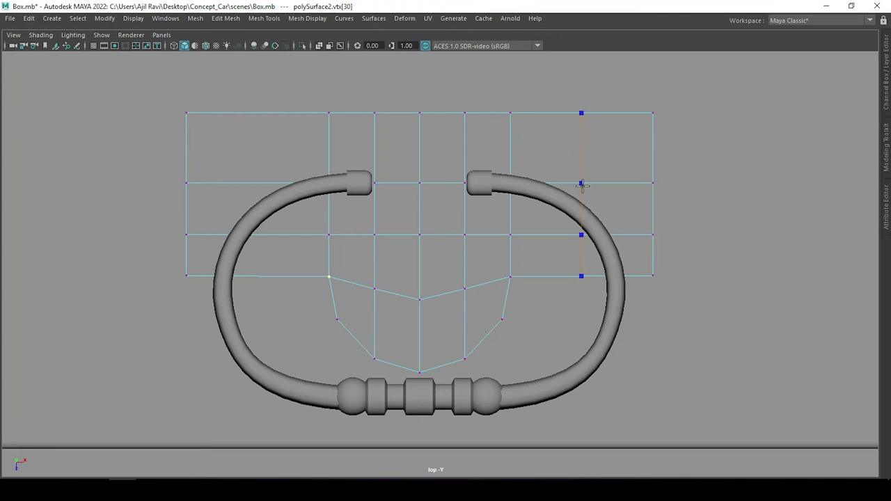
left_click(630, 183)
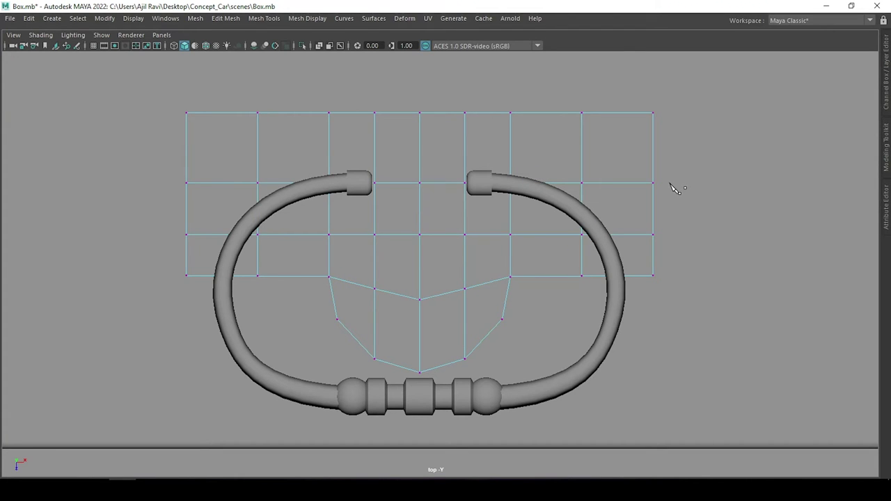
left_click(651, 189)
scroll(626, 204, "up", 1)
left_click_drag(109, 149, 195, 308)
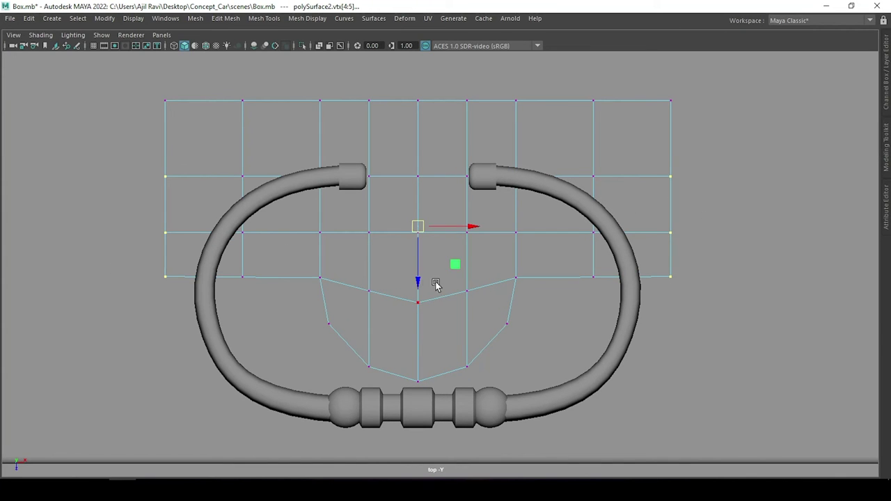
left_click_drag(418, 280, 414, 250)
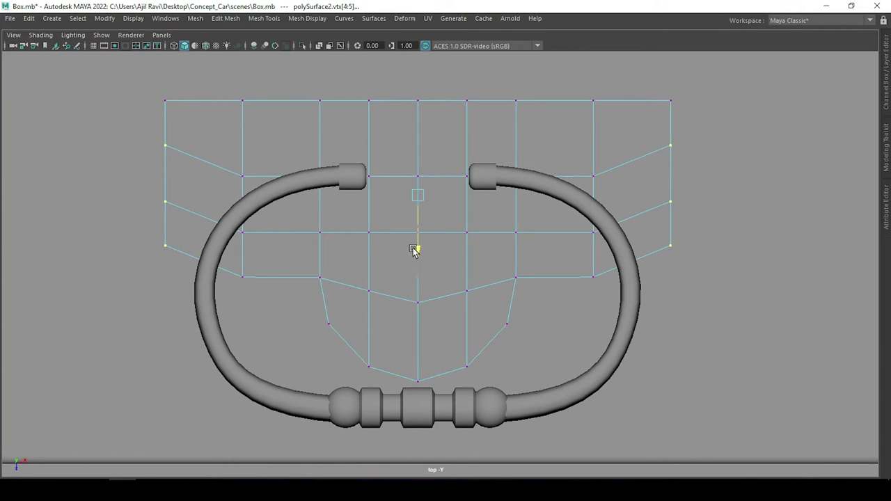
Insert more symmetric vertical edge loops and nudge their vertices slightly down.
left_click(555, 232)
left_click(631, 217)
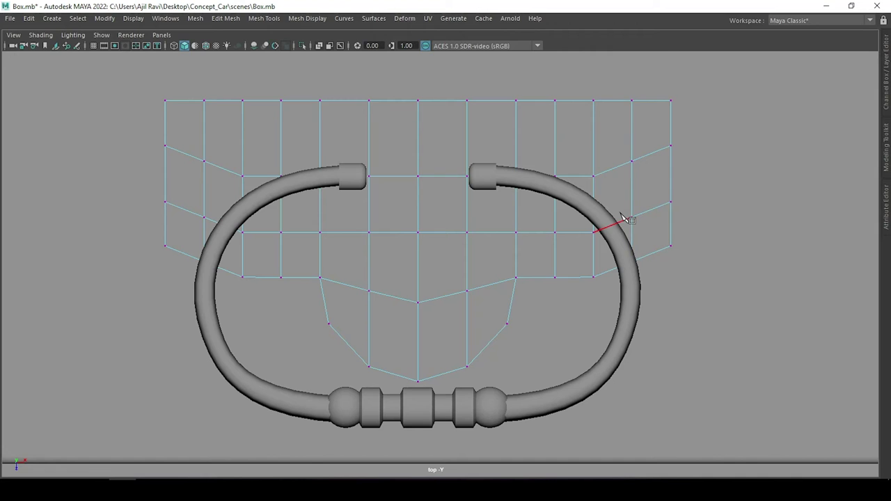
key("q")
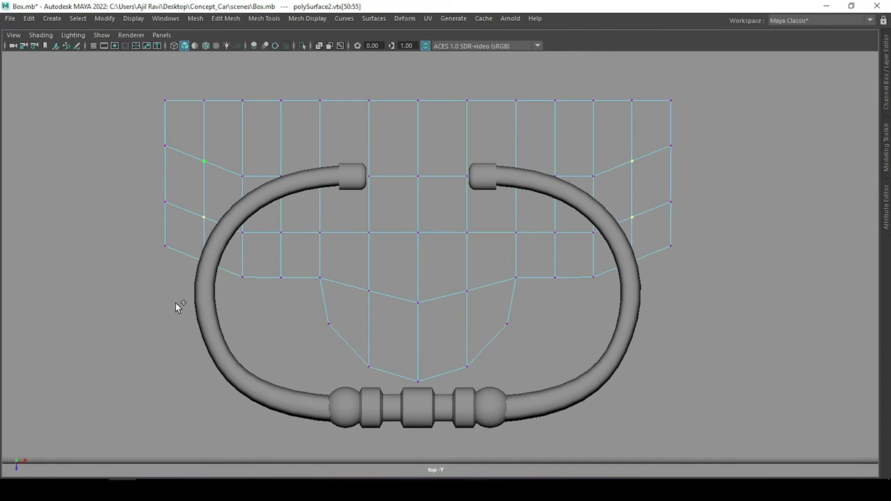
key("w")
middle_click_drag(418, 264, 418, 275)
Return to object mode and isolate polySurface2 alone in the view with Ctrl+1.
right_click(416, 182)
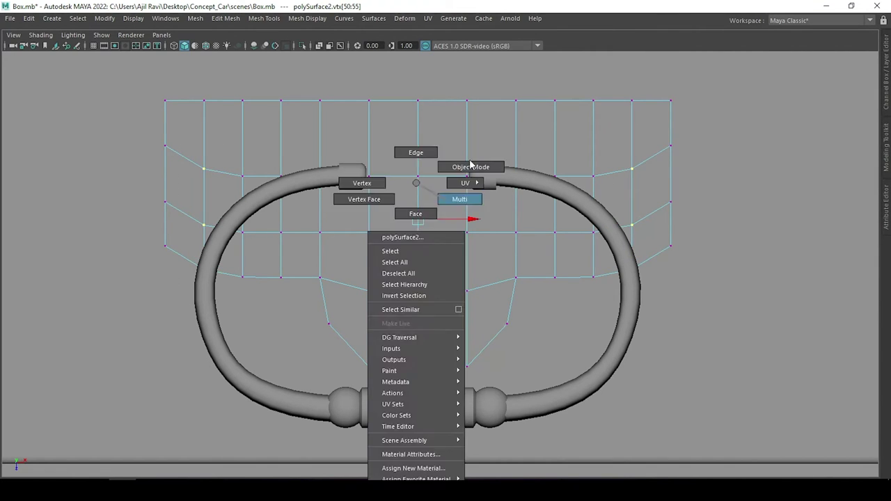
left_click(470, 167)
key("ctrl+1")
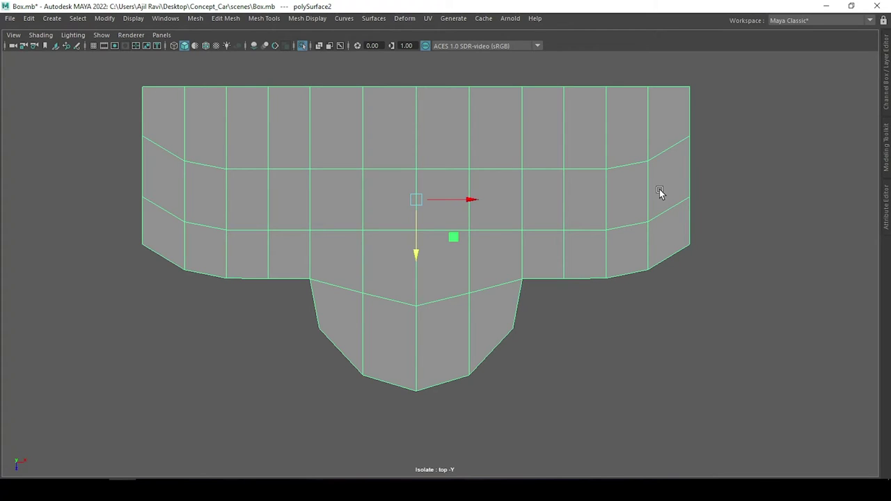
Exit isolation and lower the two outer side vertices of the plate.
key("ctrl+1")
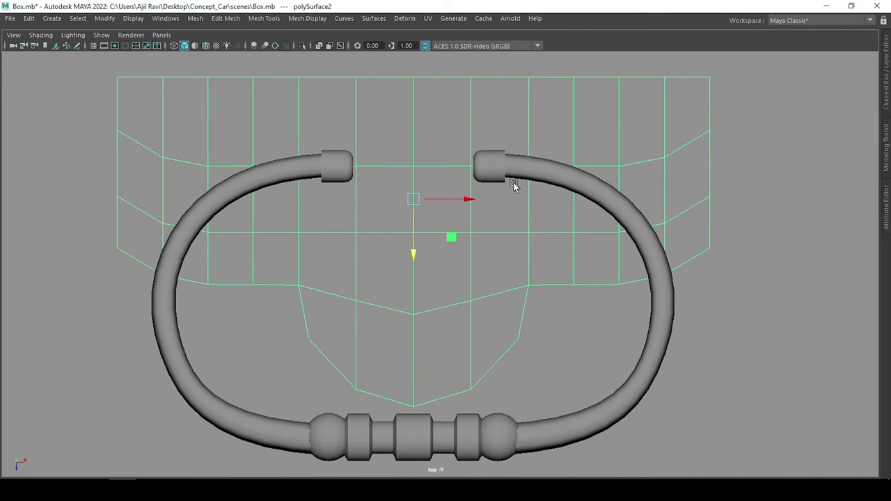
key("F9")
left_click(707, 133)
left_click_drag(413, 188, 417, 212)
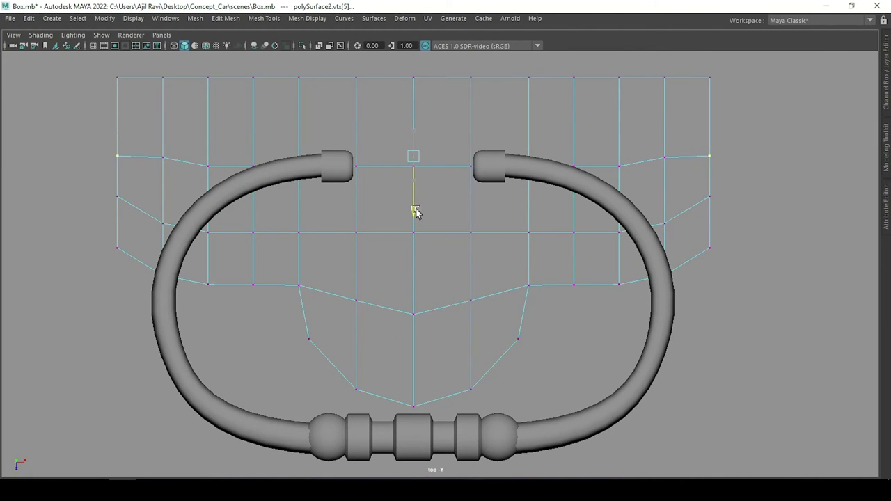
Delete the plate's two top corner faces.
key("F11")
left_click(690, 119)
left_click(130, 136, "shift")
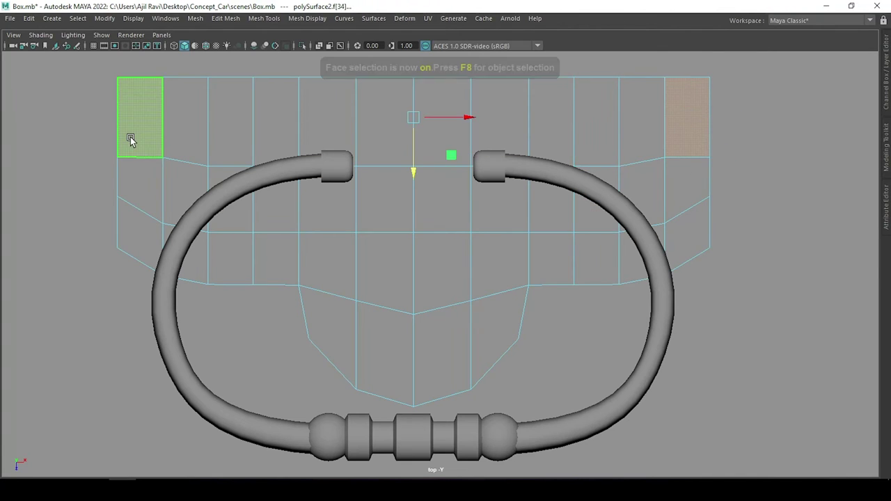
key("Delete")
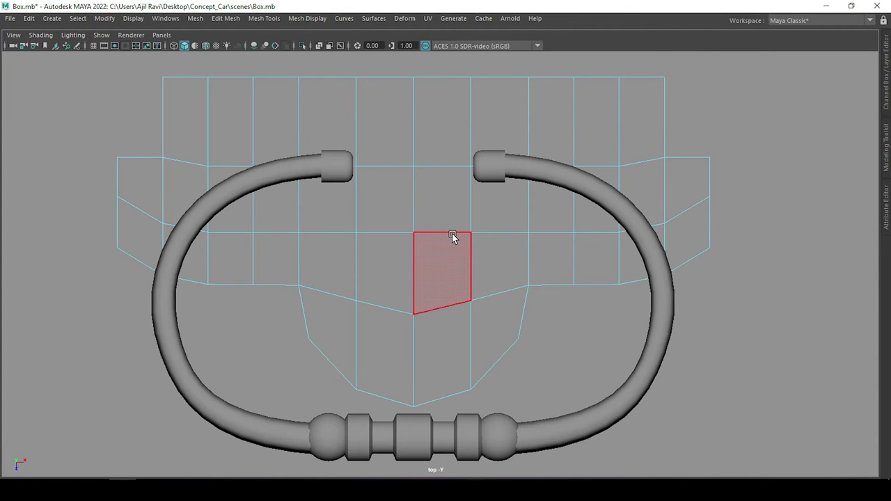
Smooth a horizontal edge loop's flow with Edit Edge Flow and lower the top vertex row slightly.
key("F10")
double_click(453, 232)
right_click_drag(454, 233, 464, 341, "shift")
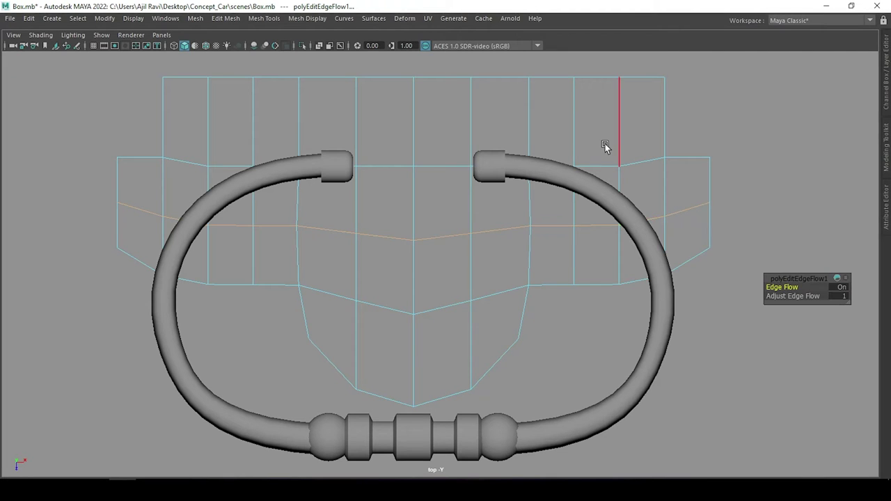
key("F9")
left_click_drag(149, 67, 679, 114)
left_click_drag(411, 145, 411, 146)
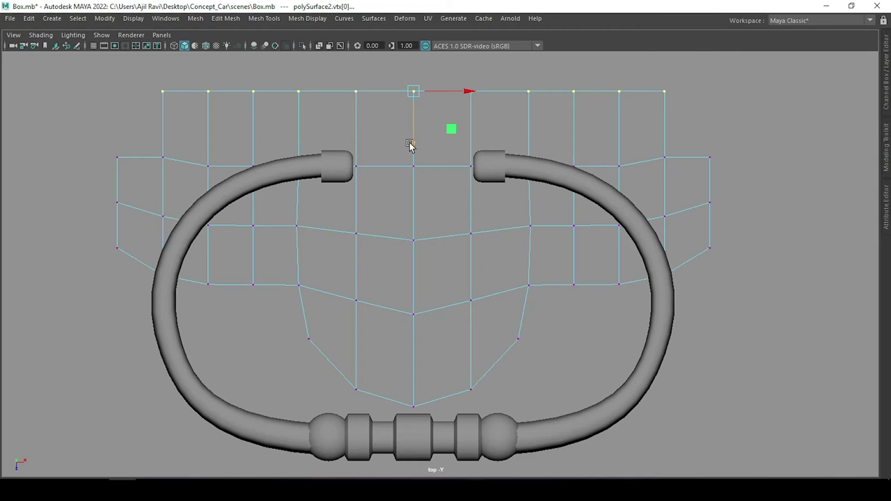
Pull the top-right and right-side corner vertices inward and insert a horizontal edge loop.
left_click(660, 110)
mouse_move(642, 125)
middle_mouse_down()
mouse_move(698, 93)
mouse_move(650, 165)
mouse_move(617, 138)
mouse_move(650, 173)
middle_mouse_up()
left_click(648, 113)
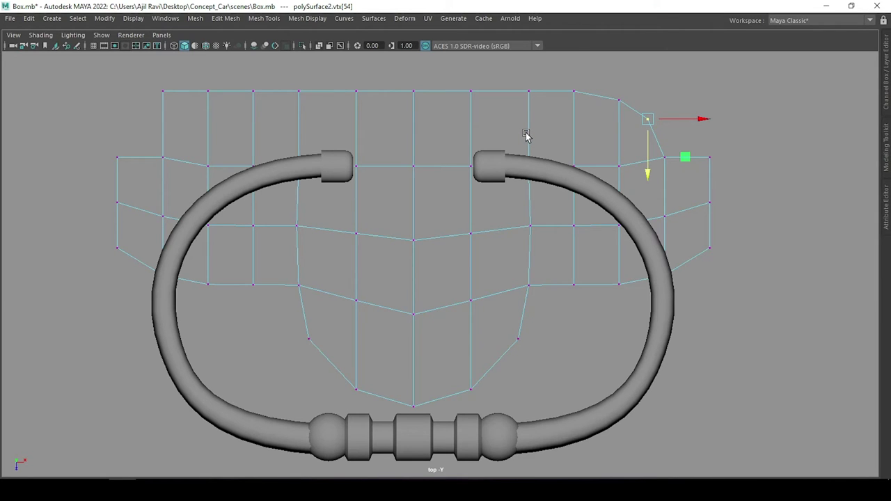
left_click(709, 157)
middle_click_drag(758, 160, 695, 199)
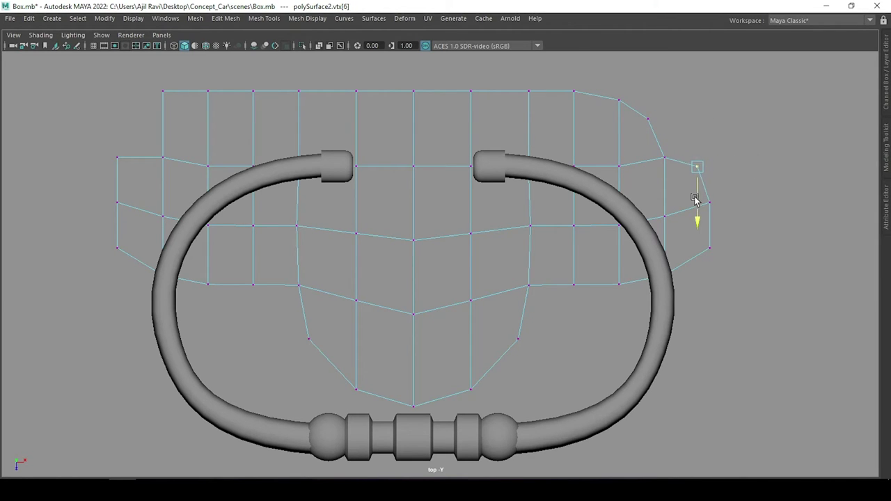
key("ctrl+z")
right_click_drag(676, 181, 630, 185, "shift")
left_click(656, 189)
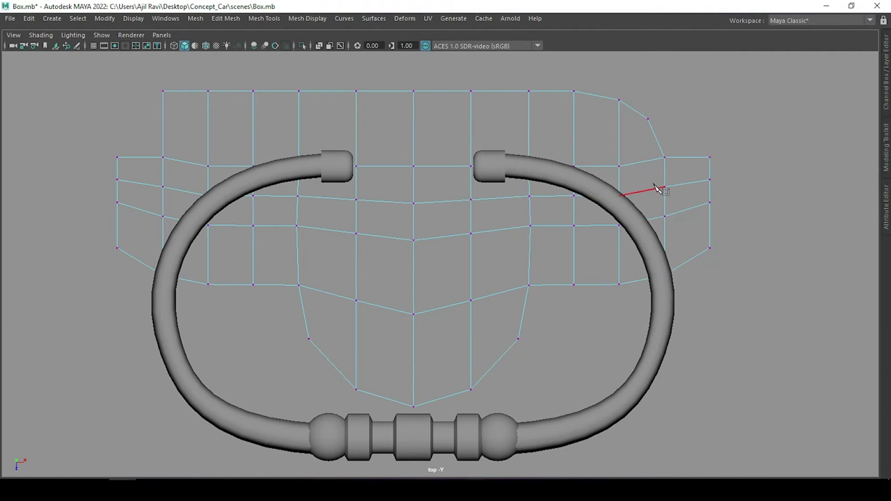
left_click(709, 157)
mouse_move(748, 193)
middle_mouse_down()
mouse_move(694, 201)
mouse_move(693, 213)
middle_mouse_up()
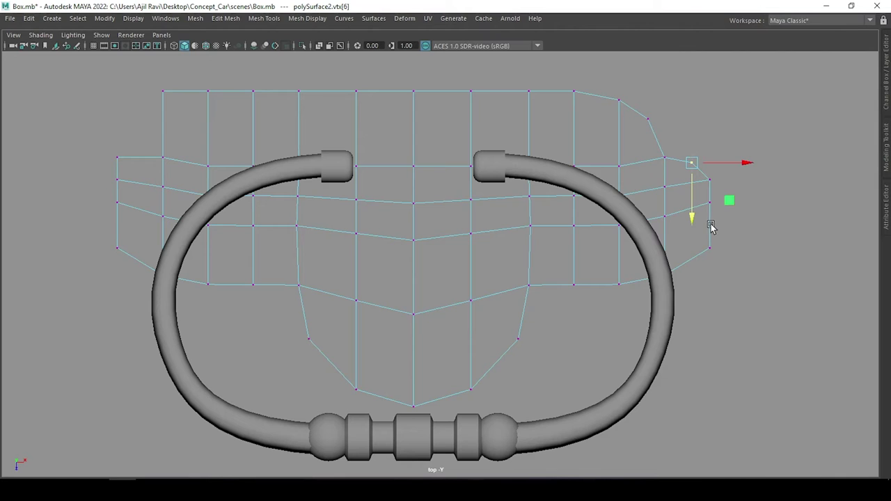
Extrude the right border edge outward into a tab and tuck its upper corner inward.
key("F10")
left_click(710, 225)
key("ctrl+e")
left_click_drag(765, 227, 789, 218)
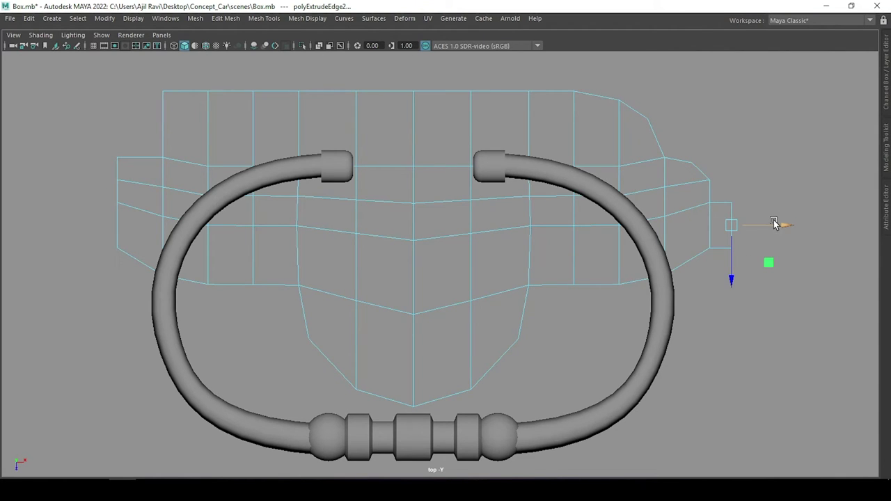
key("F9")
left_click(709, 180)
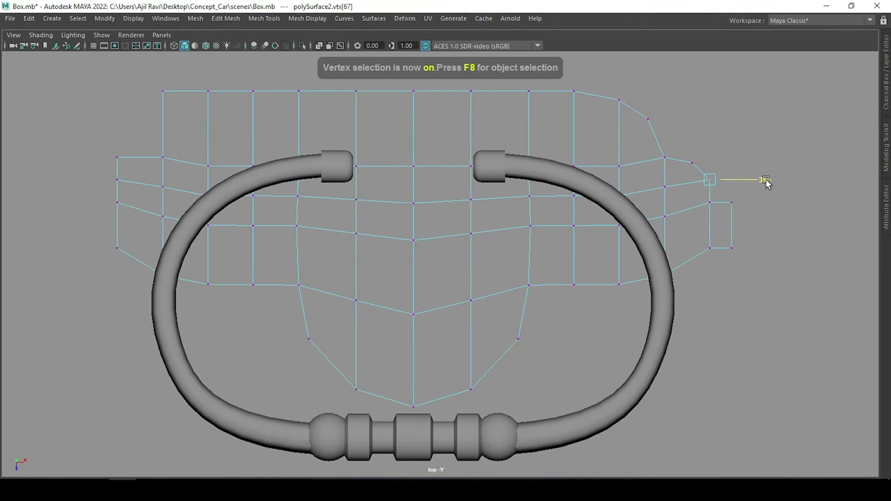
left_click_drag(765, 183, 755, 165)
left_click(690, 204)
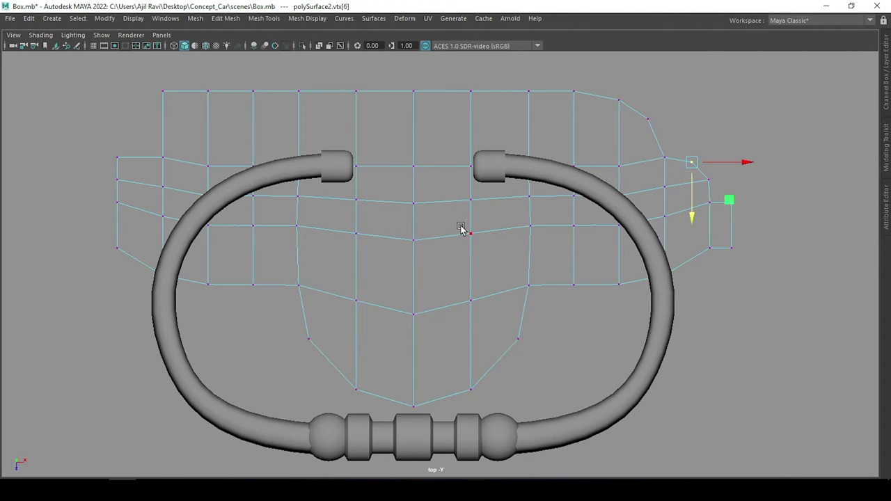
Delete the four top-centre faces to open a notch between the handle ends.
key("F11")
left_click(420, 92)
left_click(382, 122, "shift")
key("Delete")
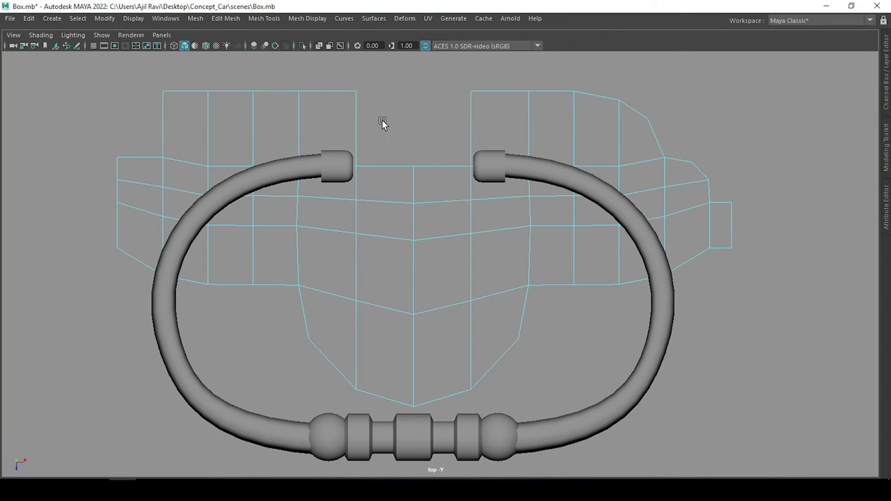
left_click(341, 112)
left_click(524, 110, "shift")
key("Delete")
Round off the upper-right lobe with a new loop and vertex moves, then add lower-centre loops.
key("F9")
left_click(528, 92)
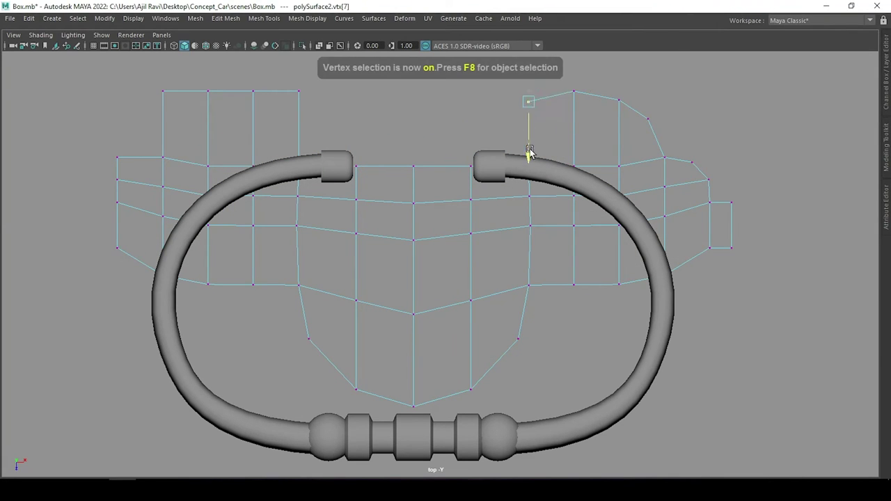
right_click_drag(589, 144, 591, 209, "shift")
left_click(574, 129)
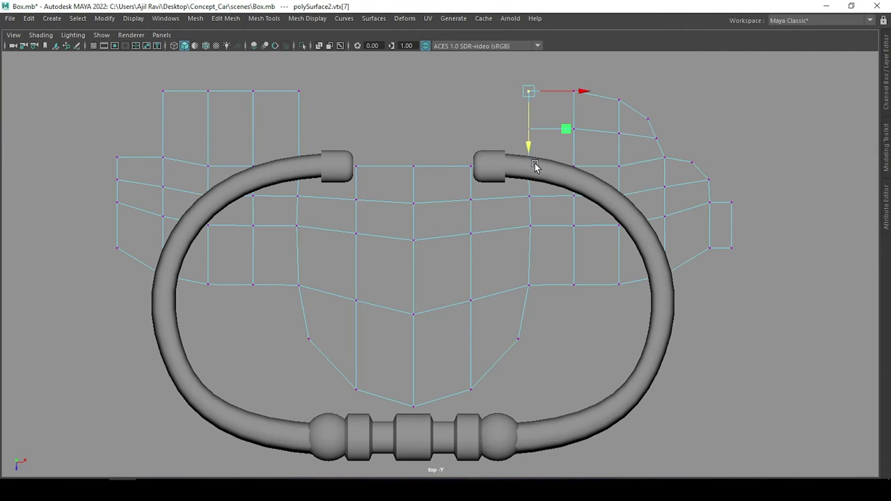
middle_click_drag(535, 165, 543, 124)
left_click_drag(581, 100, 590, 103)
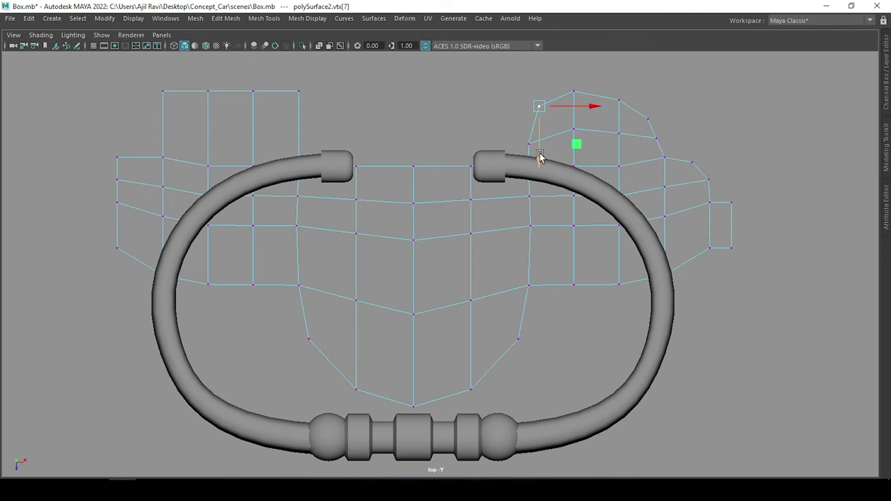
right_click_drag(405, 272, 515, 281, "shift")
left_click(414, 254)
left_click(418, 352)
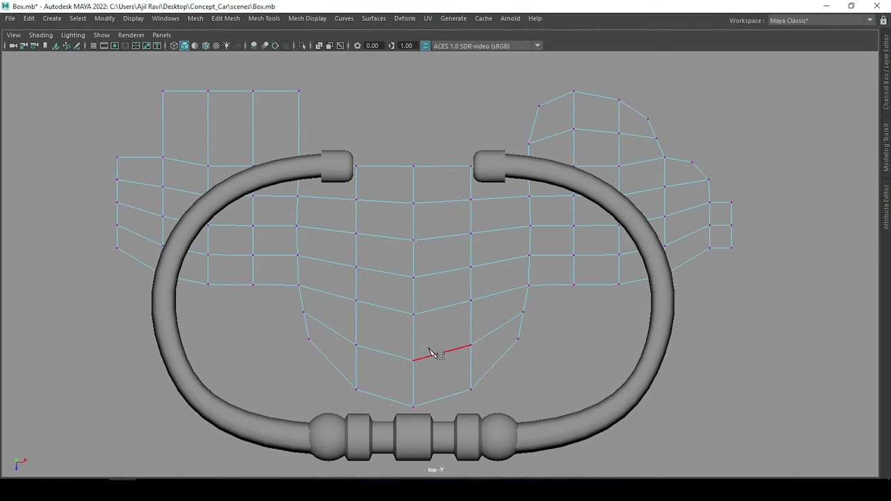
Draw three vertical and curved Multi-Cut lines down the centre-right of the plate.
left_click(442, 237)
left_click(442, 268)
left_click(442, 307)
key("Return")
left_click(470, 234)
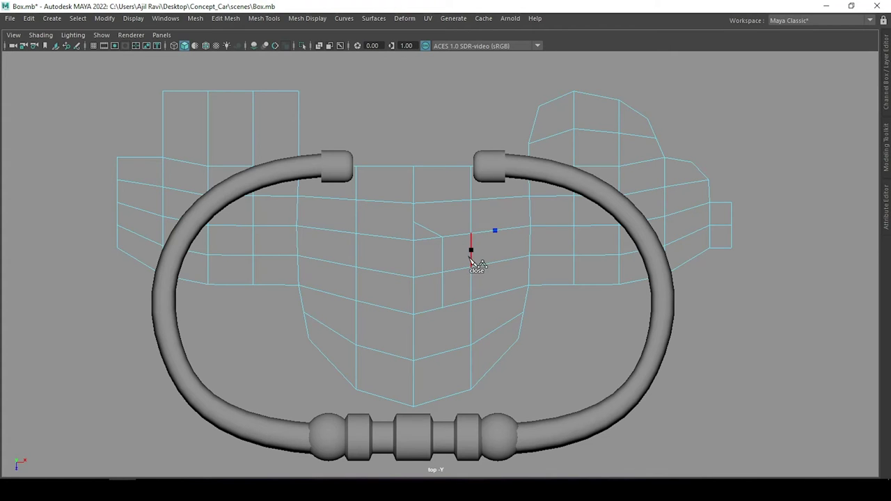
left_click(471, 250)
left_click(456, 270)
left_click(442, 307)
key("Return")
left_click(494, 231)
left_click(501, 263)
left_click(499, 293)
left_click(472, 324)
key("Return")
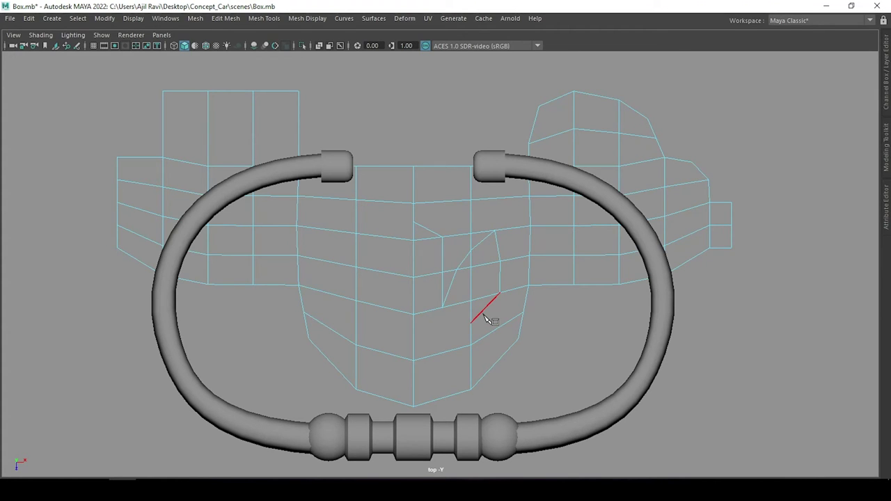
Delete the top-middle face to deepen the notch.
key("q")
left_click(449, 176)
key("Delete")
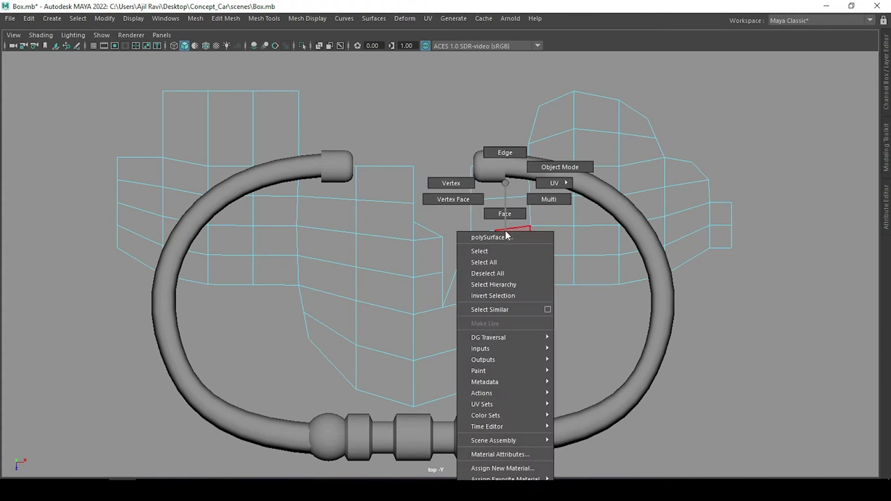
Delete all faces on the plate's left half.
right_click_drag(505, 181, 505, 211)
left_click_drag(363, 89, 116, 438)
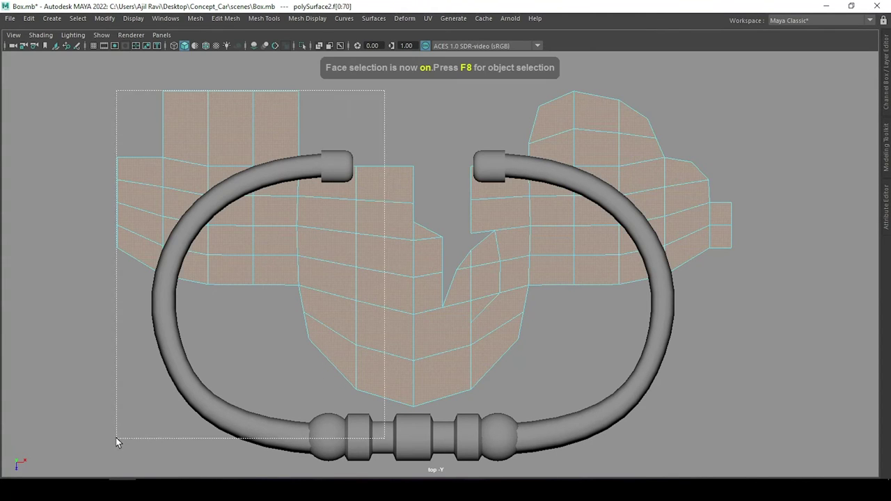
key("Delete")
Mirror the remaining right half of the plate across the X axis.
right_click_drag(428, 268, 499, 272)
key("space")
left_click(309, 142)
left_click(409, 316)
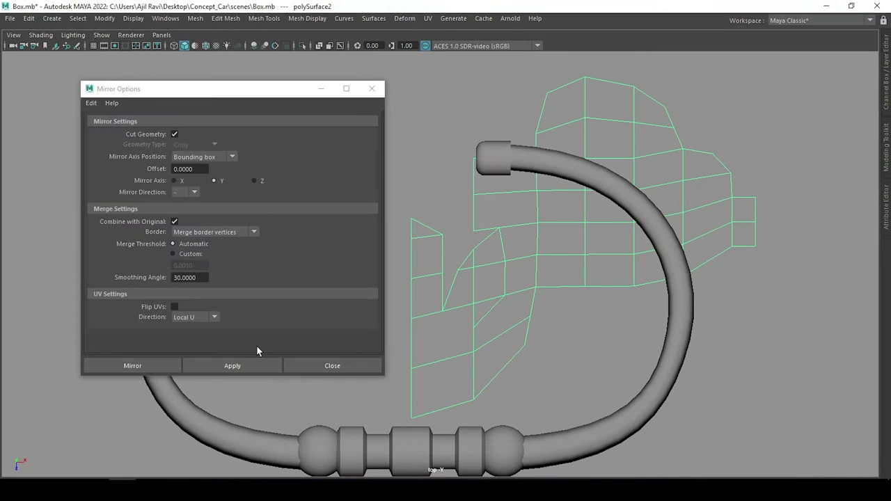
left_click(174, 180)
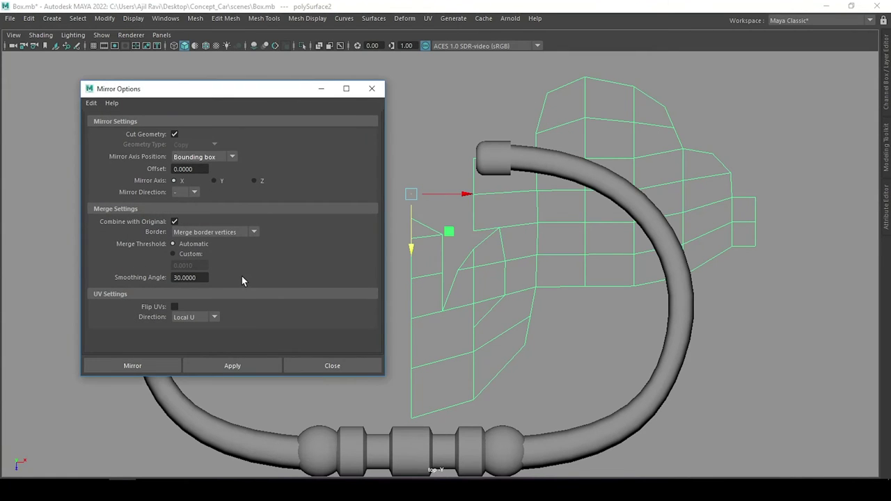
left_click(166, 368)
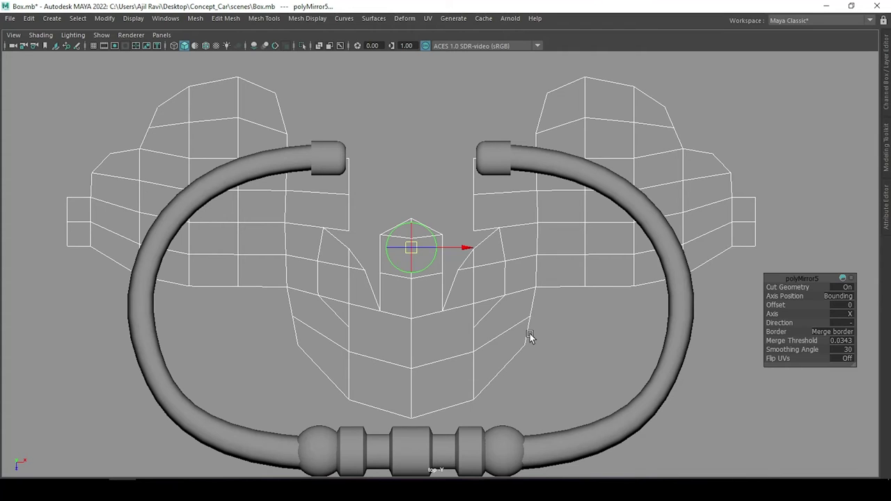
Pick a vertex at the centre seam, turn on X symmetry and switch to Target Weld.
scroll(487, 278, "up", 2)
key("F9")
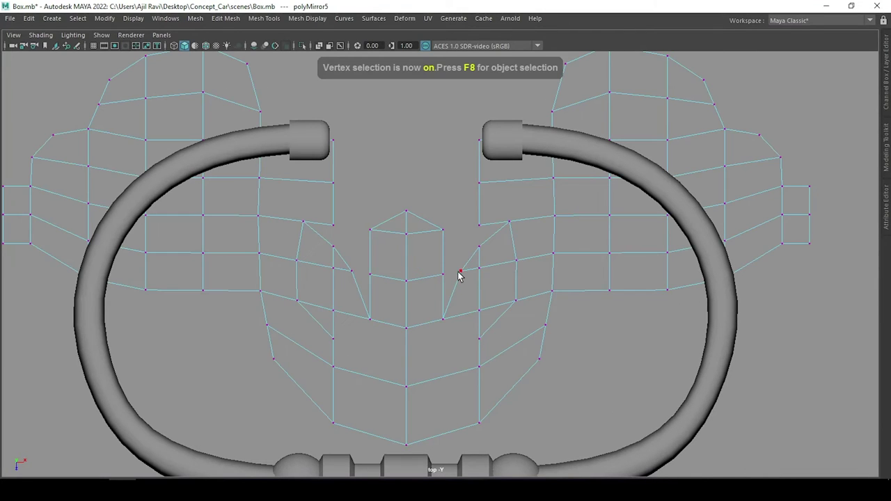
left_click(457, 273)
left_click_drag(457, 273, 477, 242)
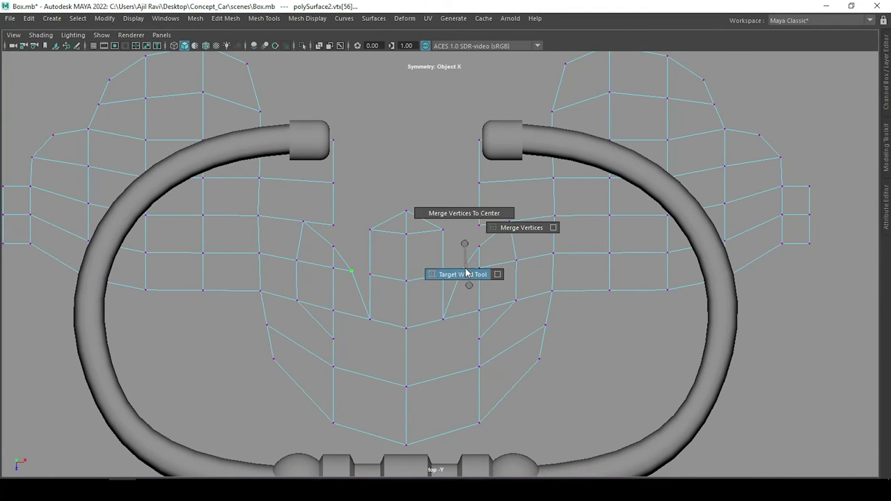
right_click_drag(466, 240, 464, 272, "shift")
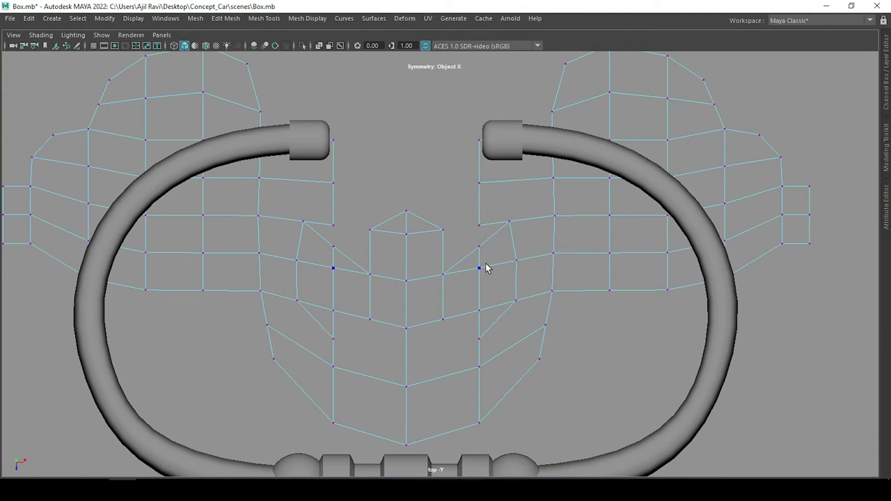
Delete the horizontal edge beside the centre; an edge loop across the middle face is undone.
key("F10")
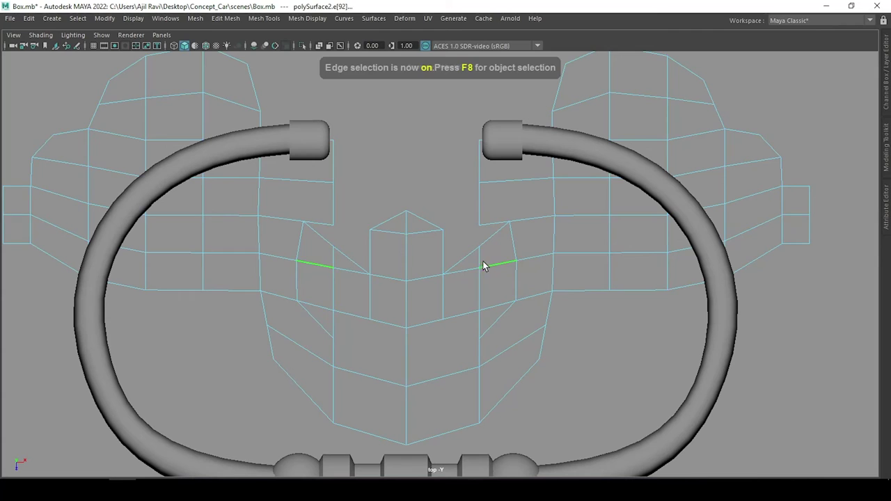
left_click(484, 280)
key("Delete")
key("Delete")
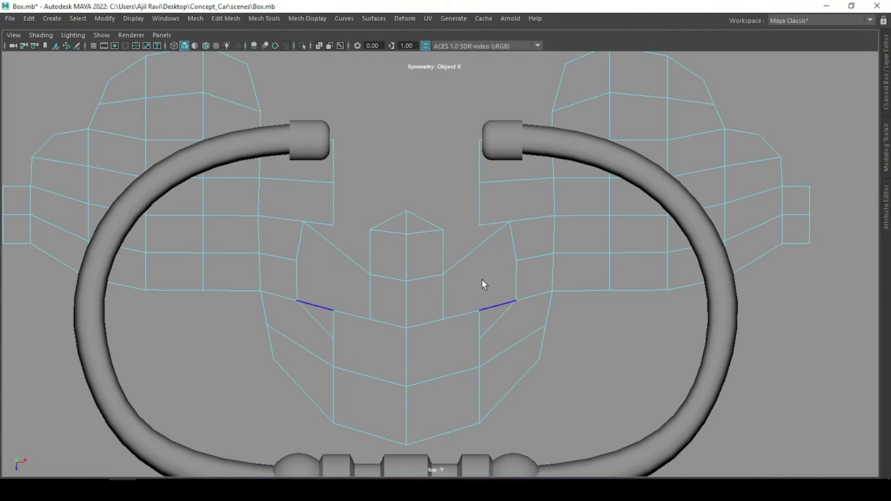
left_click_drag(425, 286, 426, 342, "ctrl")
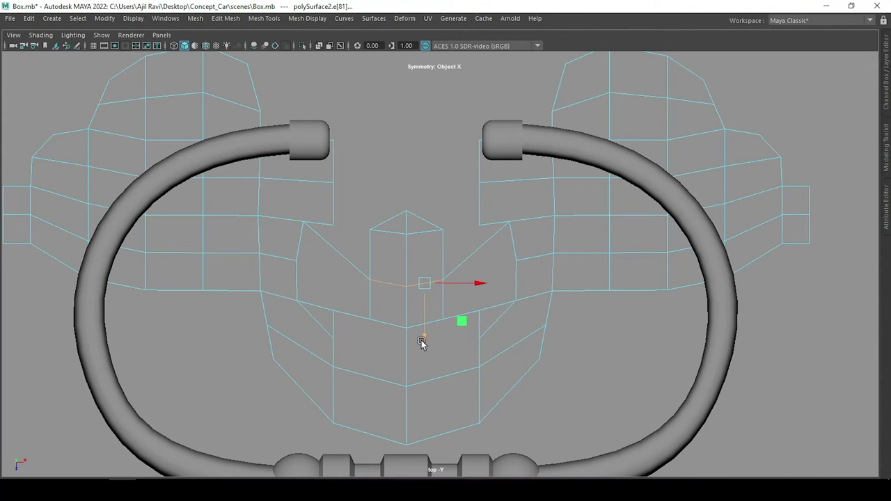
key("ctrl+z")
key("ctrl+z")
Lower the side vertex, its mirror and the centre vertex of the plate.
key("F9")
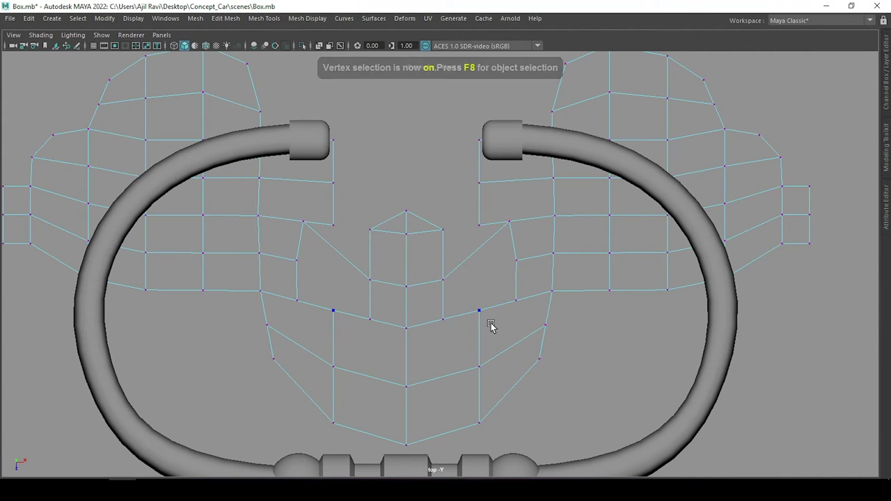
left_click(480, 312)
left_click_drag(479, 314, 476, 369)
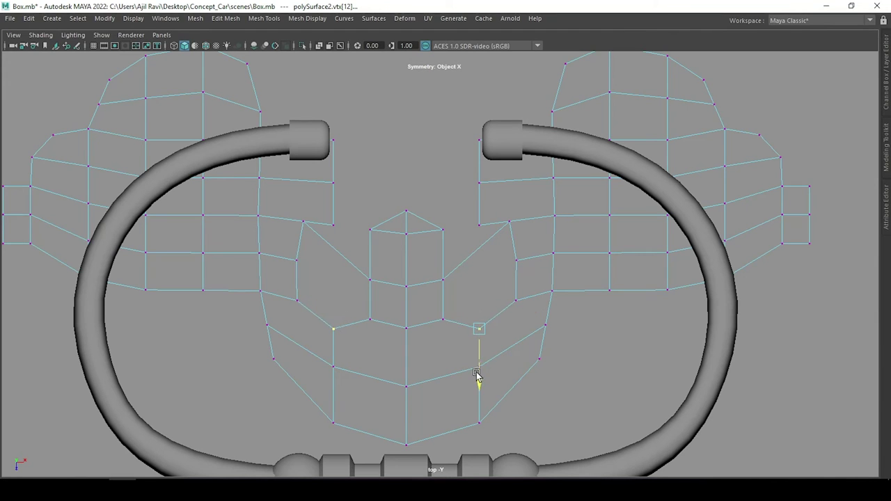
left_click(405, 233)
left_click_drag(411, 304, 410, 327)
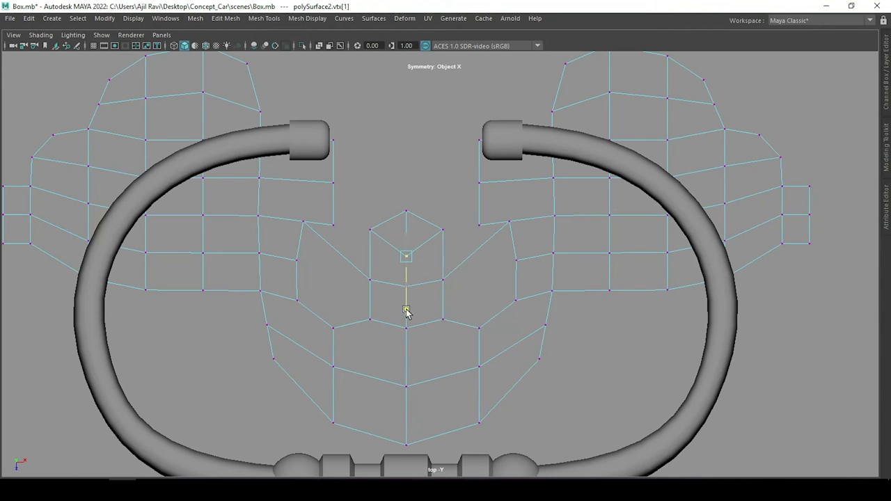
Chamfer the centre vertex into a small diamond and raise its top vertex into a leaf tip.
right_click_drag(409, 269, 414, 270, "shift")
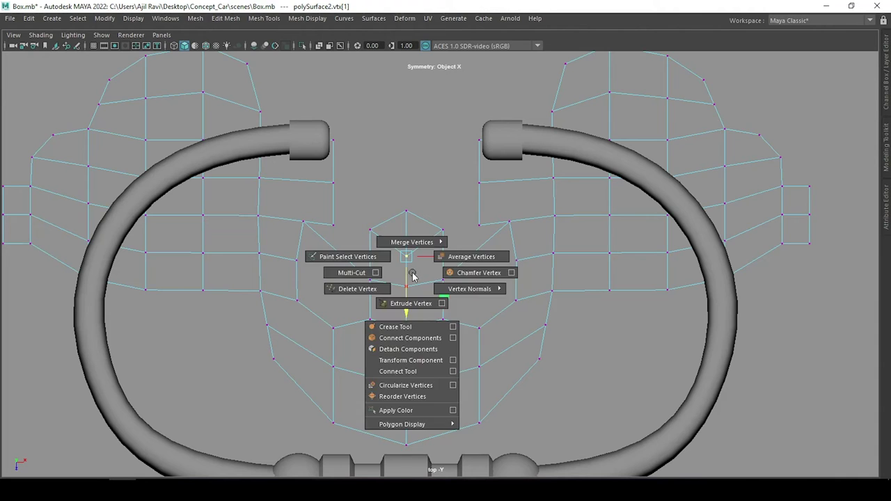
left_click(408, 285)
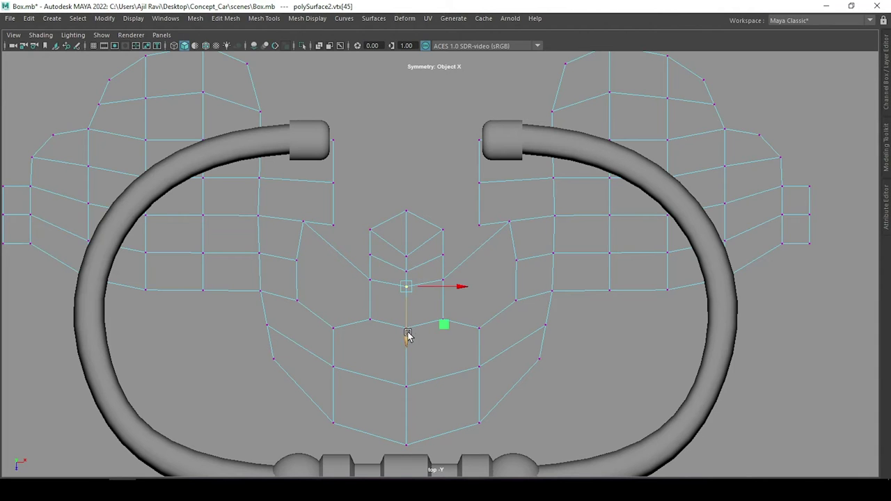
left_click_drag(374, 279, 433, 283)
left_click(406, 210)
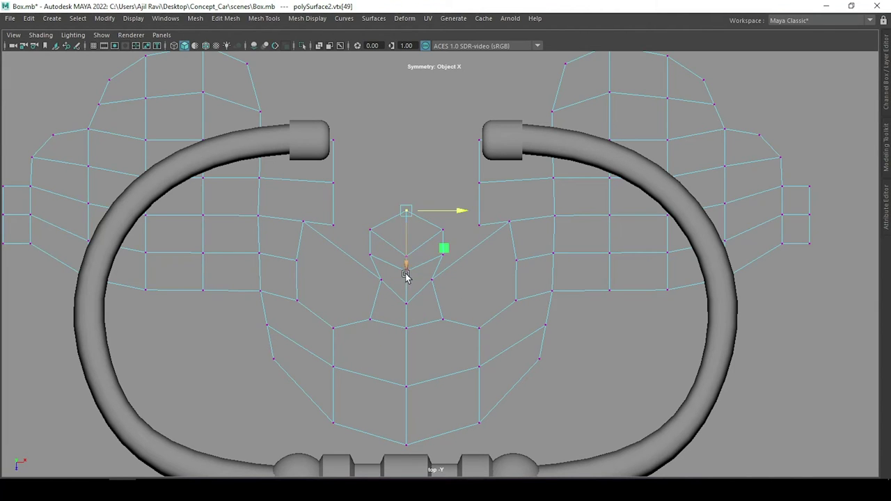
left_click(371, 230)
left_click_drag(427, 231, 433, 231)
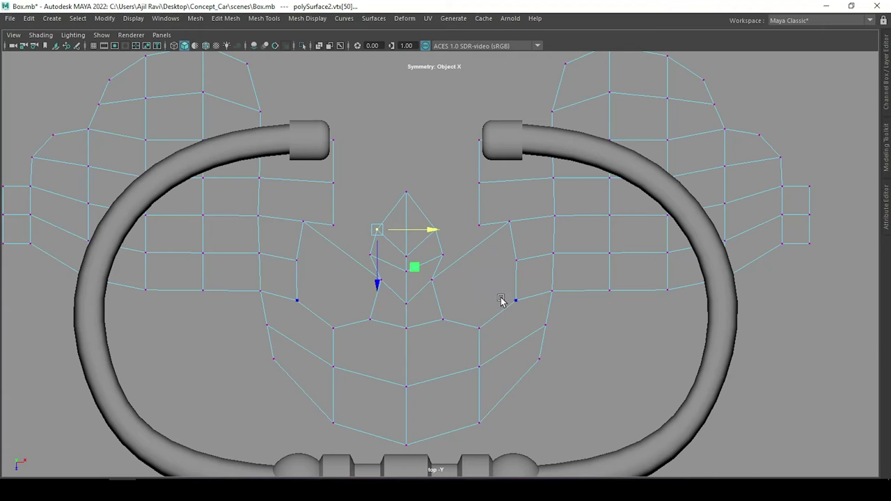
Begin a Multi-Cut from the lower vertex below the leaf.
key("q")
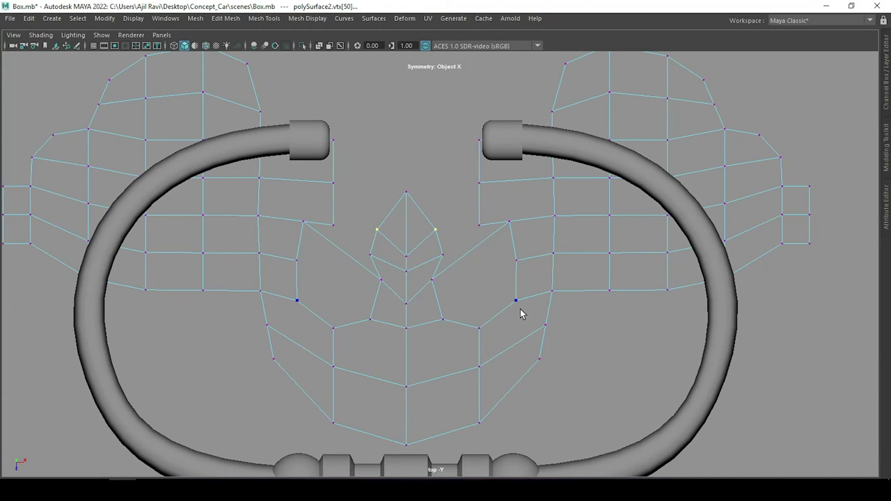
left_click(423, 350)
right_click_drag(388, 339, 388, 393, "shift")
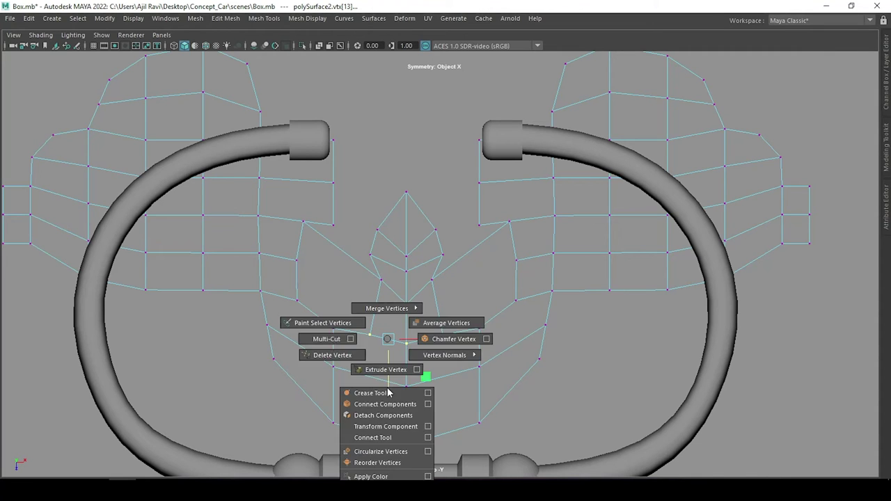
Cut new edges from the leaf's sides down through the side faces to the lower vertices.
left_click(375, 307)
left_click(405, 323)
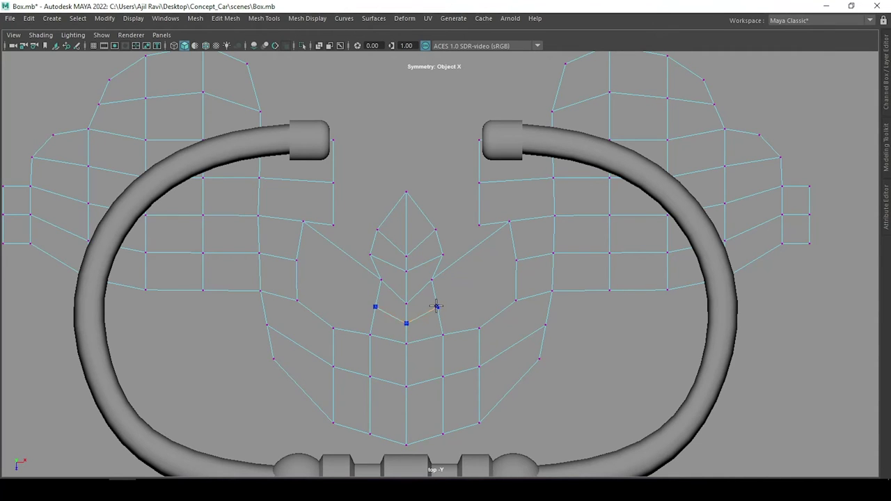
left_click(339, 259, "ctrl")
left_click(332, 327)
Convert the diagonal edge beside the leaves to faces and delete the two mirrored faces.
key("F11")
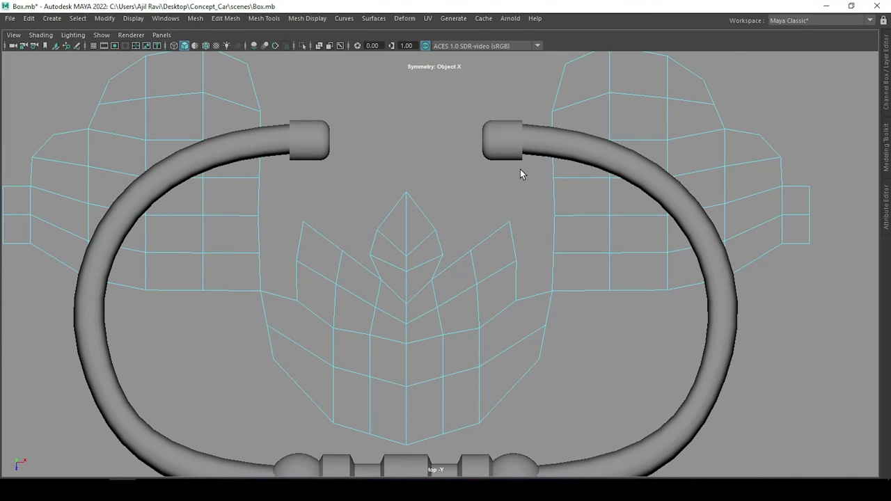
key("F10")
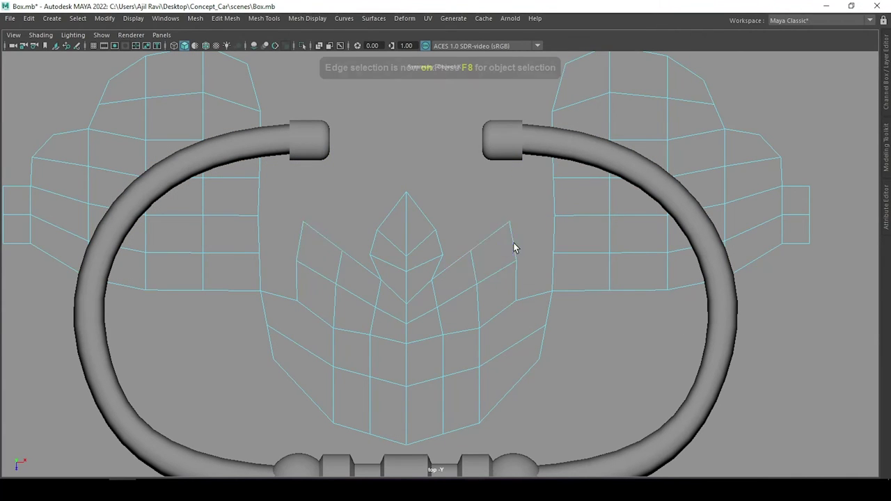
left_click(525, 338)
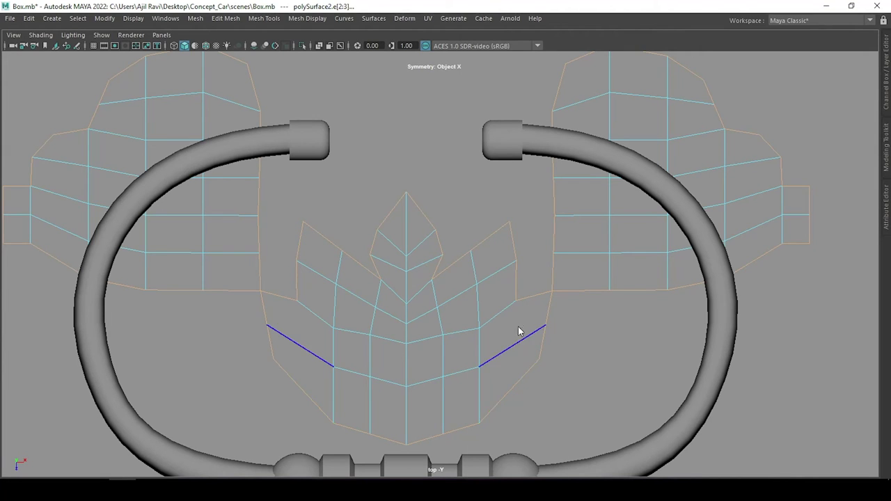
key("ctrl+F11")
key("Delete")
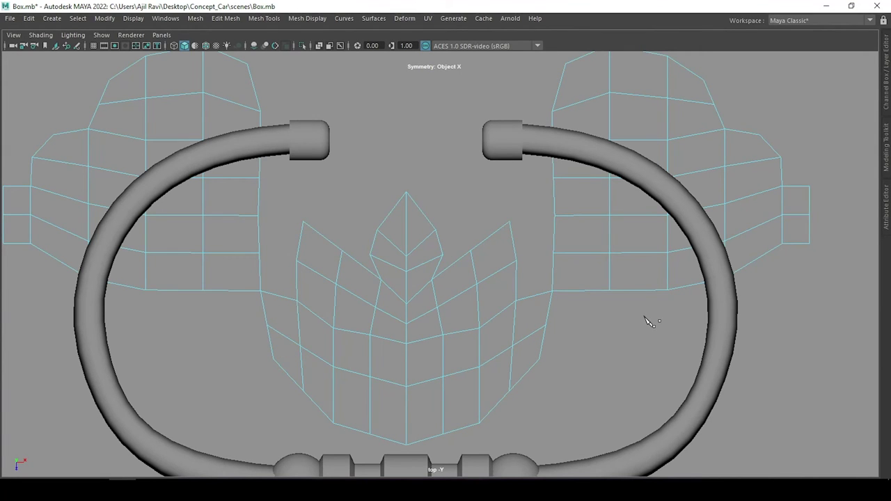
Extrude the border edge outward to the right and weld its new corner vertex into place.
key("ctrl+e")
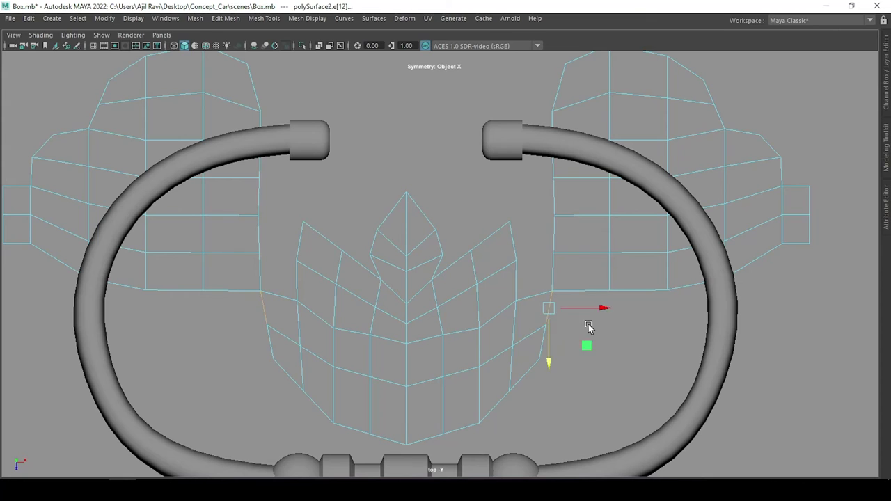
left_click_drag(562, 328, 661, 312)
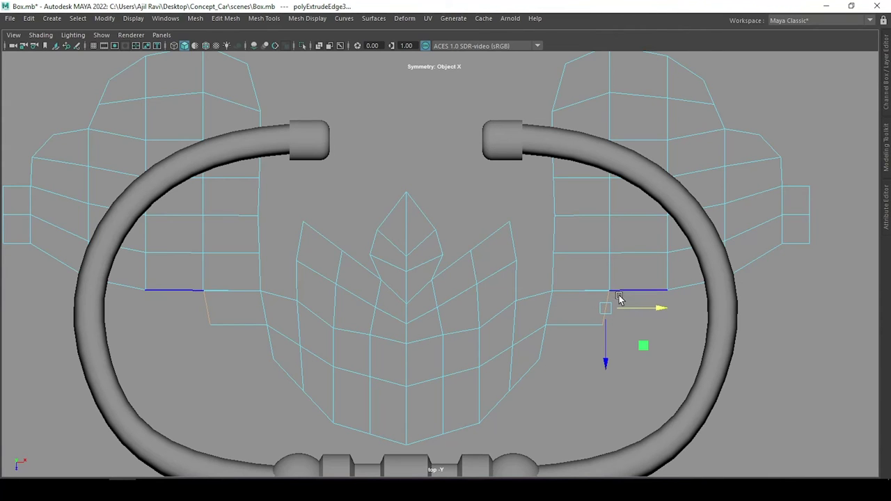
key("F9")
right_click_drag(610, 244, 607, 278, "shift")
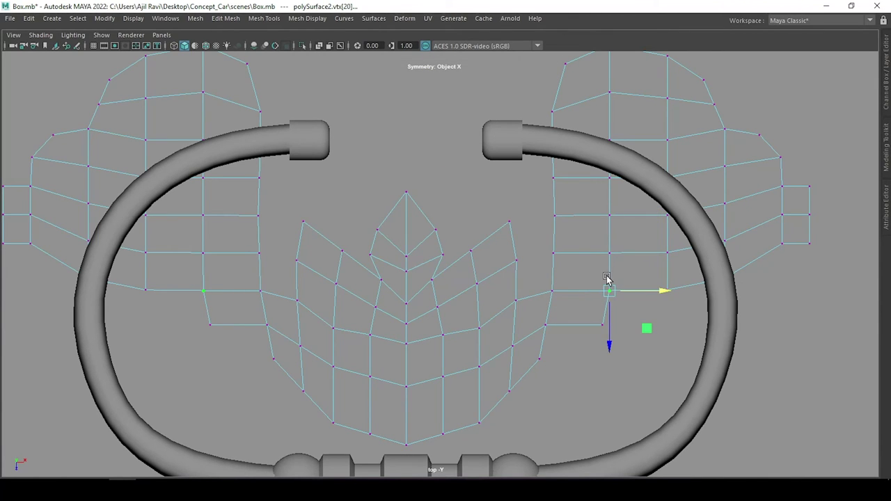
left_click(545, 324)
left_click_drag(547, 378, 550, 392)
left_click_drag(603, 339, 627, 341)
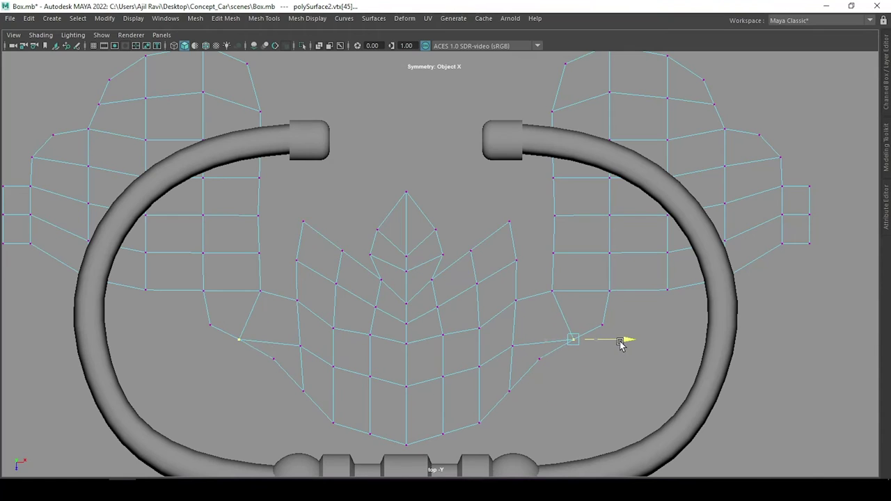
Adjust the lower side vertices and move the outer side vertex up and inward.
left_click(539, 359)
left_click_drag(540, 411, 509, 430)
left_click(509, 391)
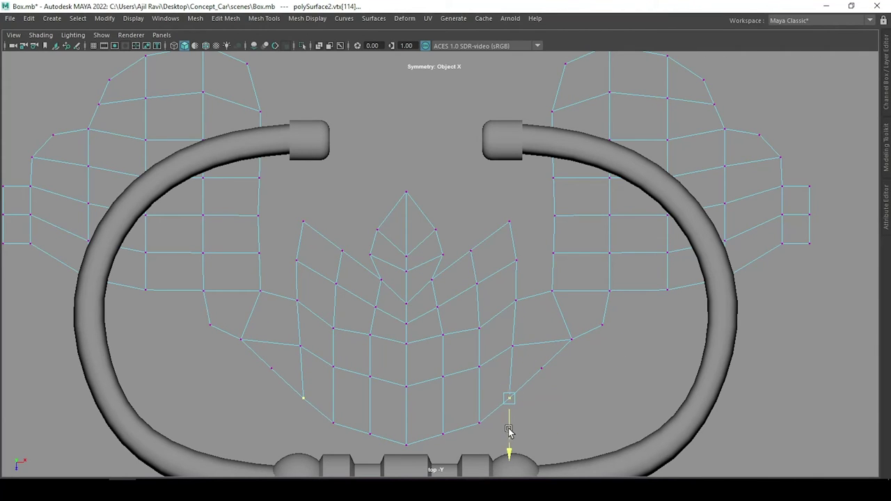
left_click(602, 325)
left_click_drag(601, 380, 596, 368)
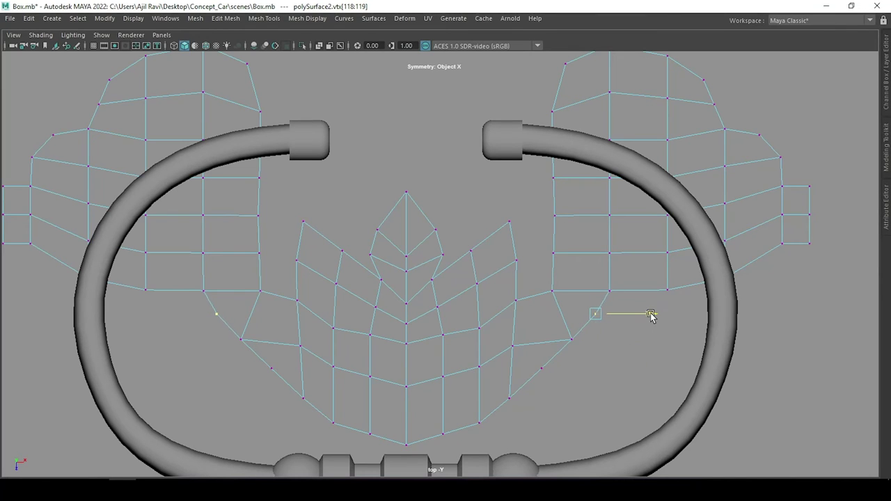
left_click_drag(651, 315, 647, 316)
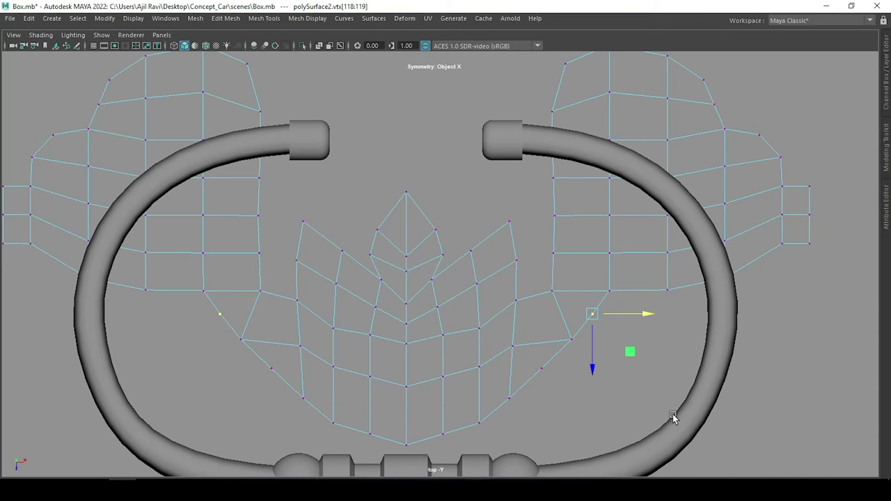
Frame the plate and slide a vertex and its mirrored twin sideways.
left_click(509, 221)
key("F8")
scroll(465, 243, "down", 5)
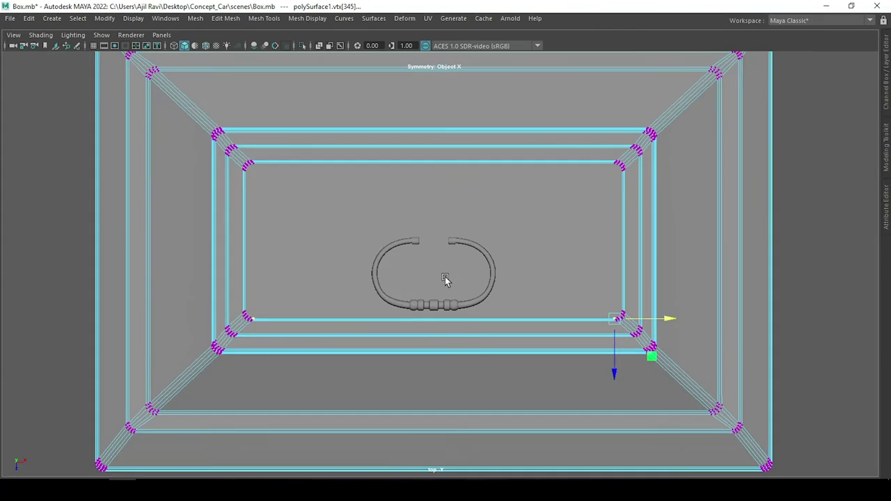
scroll(451, 292, "up", 2)
scroll(451, 292, "up", 3)
scroll(447, 274, "up", 1)
right_click_drag(473, 184, 424, 183)
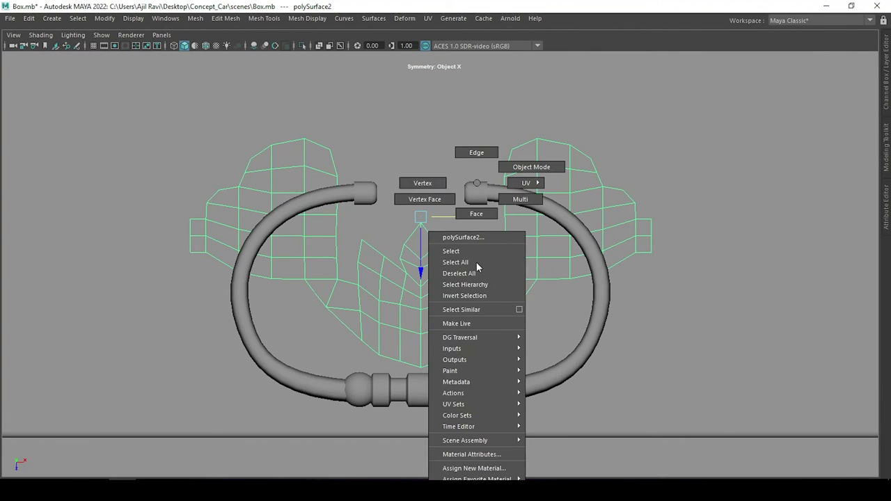
scroll(449, 233, "up", 3)
left_click_drag(553, 228, 544, 234)
Lower the side leaf vertex, a lower vertex and the vertex left of the centre line.
left_click(465, 240)
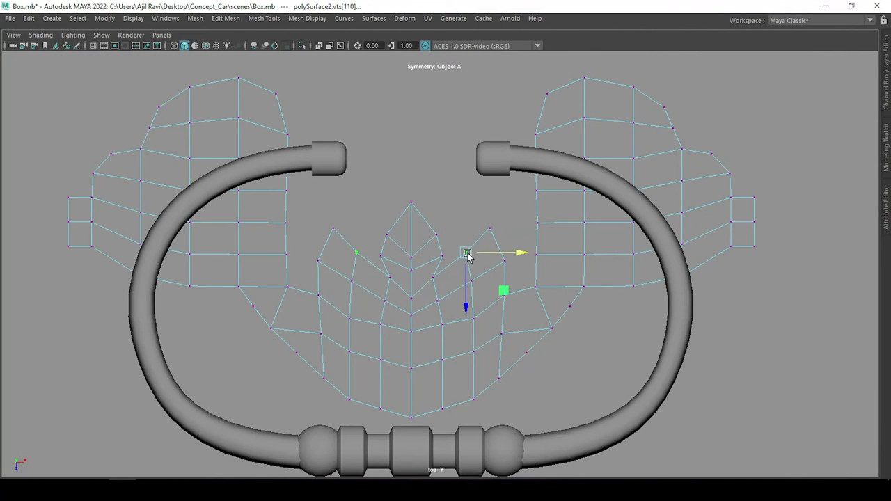
left_click_drag(467, 255, 463, 300)
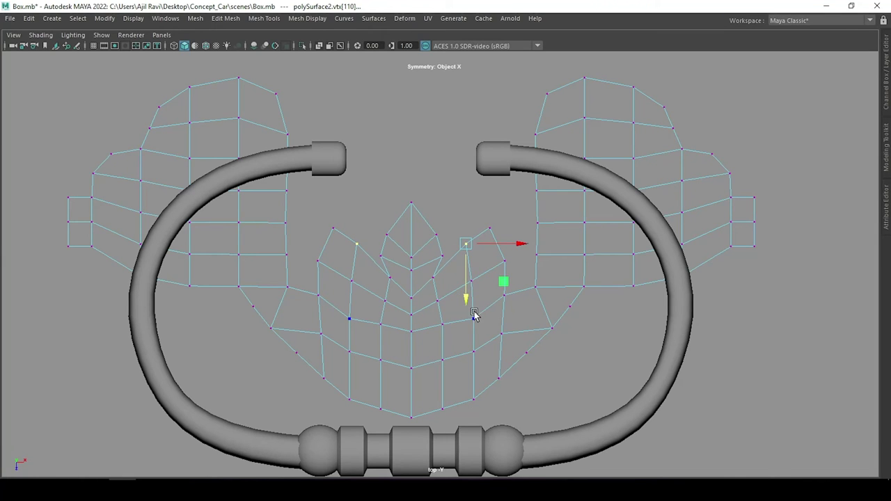
scroll(474, 314, "up", 3)
left_click_drag(420, 366, 418, 416)
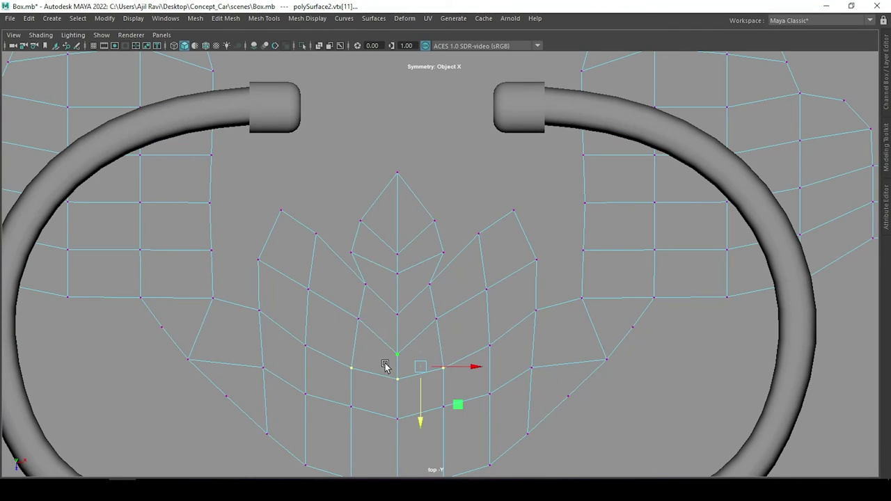
left_click(357, 318)
left_click_drag(358, 327, 354, 388)
left_click_drag(431, 336, 412, 335)
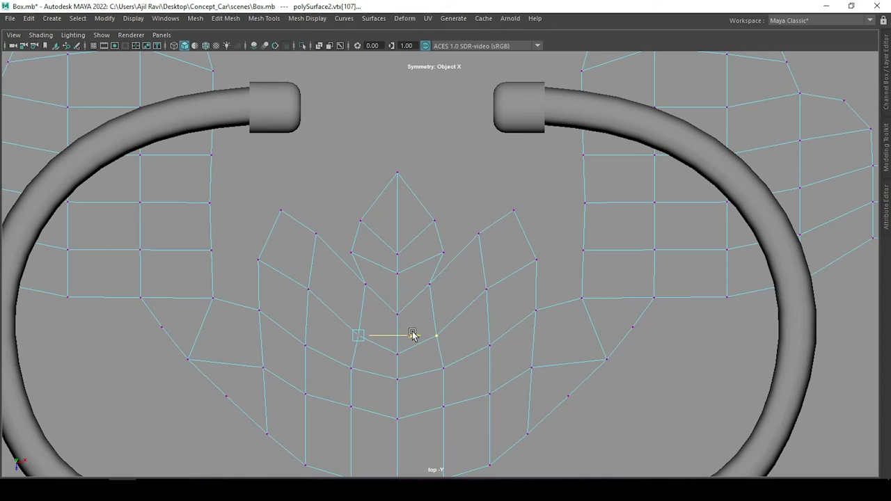
Reshape the right leaf's inner and upper vertices and even out the left leaf's middle vertex.
left_click(485, 308)
left_click_drag(485, 328, 488, 361)
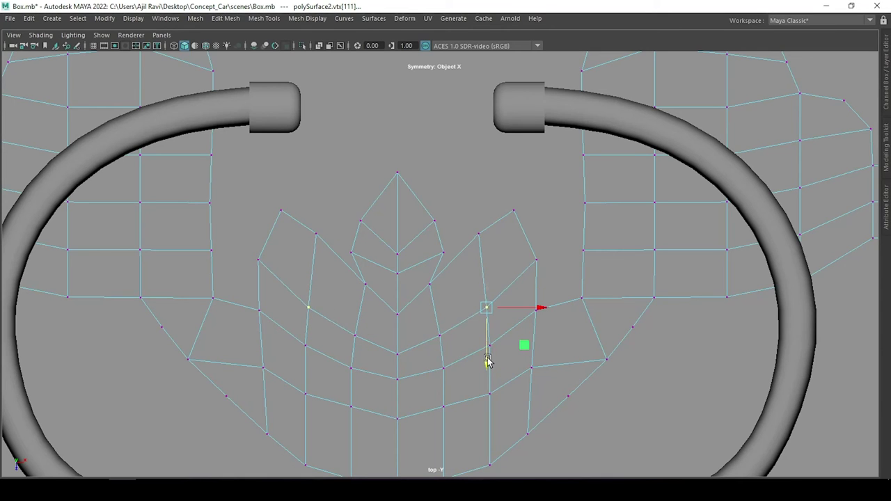
left_click(479, 233)
mouse_move(529, 232)
left_mouse_down()
mouse_move(564, 246)
mouse_move(528, 271)
left_mouse_up()
left_click(514, 211)
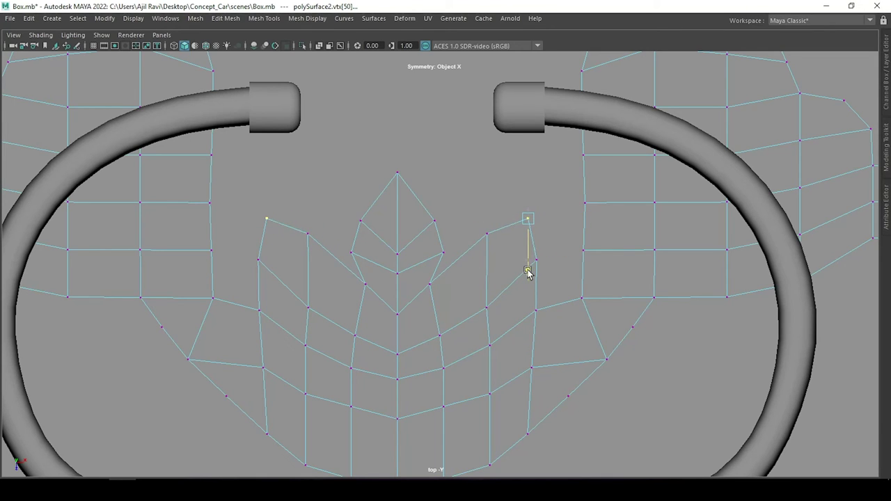
left_click(305, 307)
left_click_drag(351, 307, 360, 308)
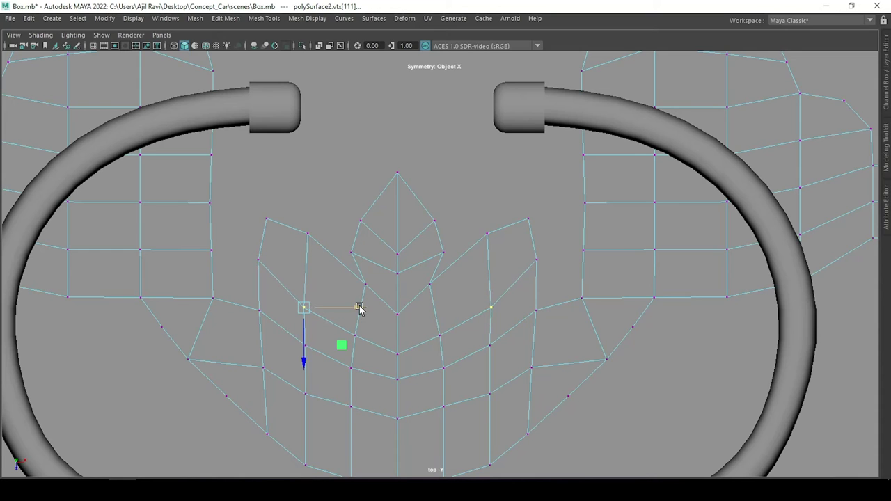
scroll(358, 309, "down", 5)
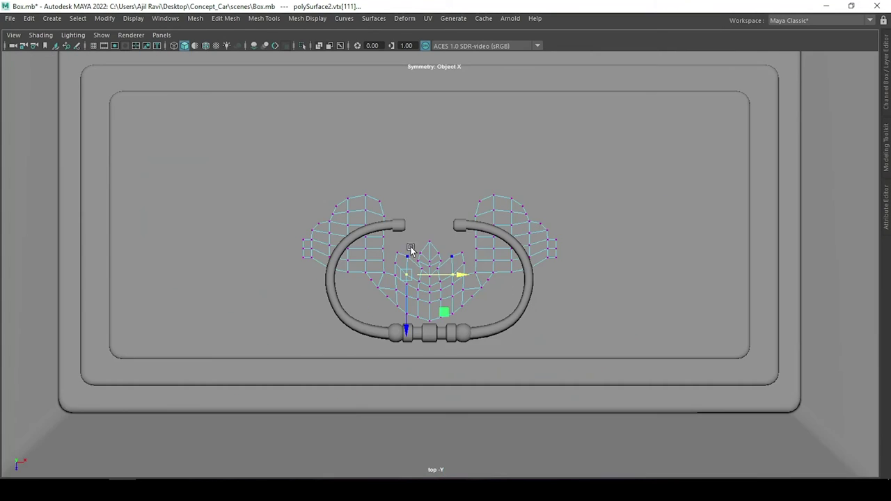
scroll(232, 308, "up", 5)
Chamfer the vertices on the leaves' outer sides.
left_click(224, 298)
right_click_drag(293, 275, 291, 273, "shift")
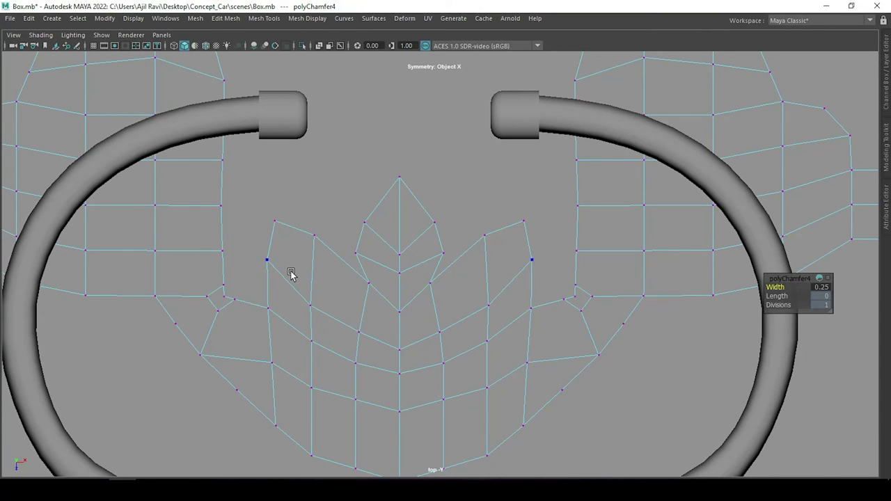
key("F10")
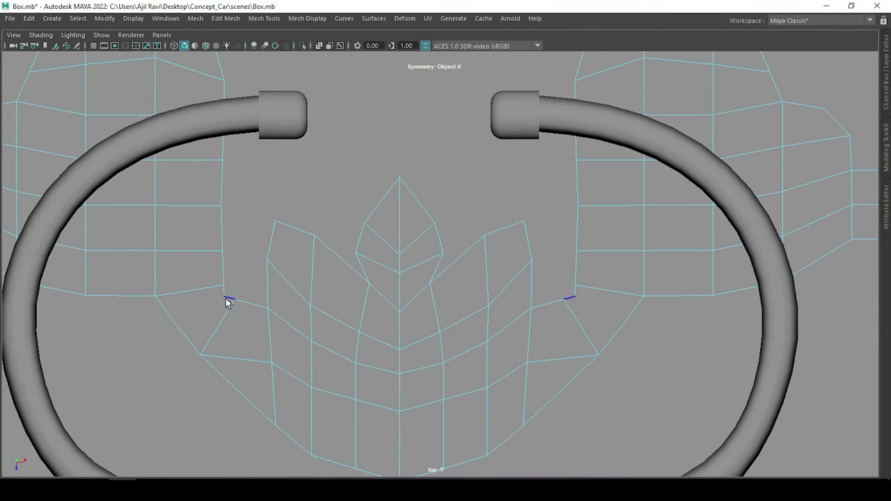
key("F9")
left_click(209, 352)
left_click(223, 303)
Reposition the left petal's edge, corner and upper vertices and the right petal's tip.
left_click(268, 307)
left_click_drag(335, 312, 344, 312)
key("Left")
left_click_drag(293, 303, 304, 303)
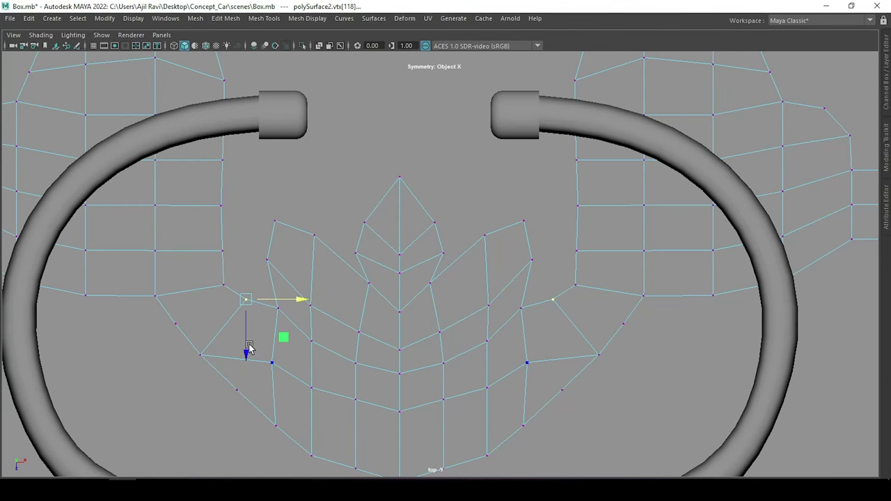
left_click_drag(244, 335, 243, 345)
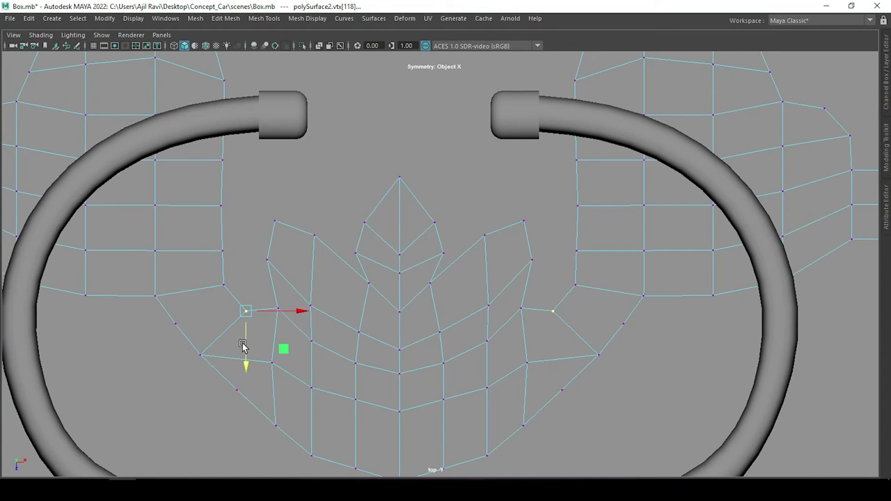
left_click(268, 260)
left_click_drag(269, 310, 269, 318)
left_click_drag(322, 272, 318, 274)
left_click(523, 221)
mouse_move(578, 222)
left_mouse_down()
mouse_move(587, 224)
mouse_move(576, 226)
left_mouse_up()
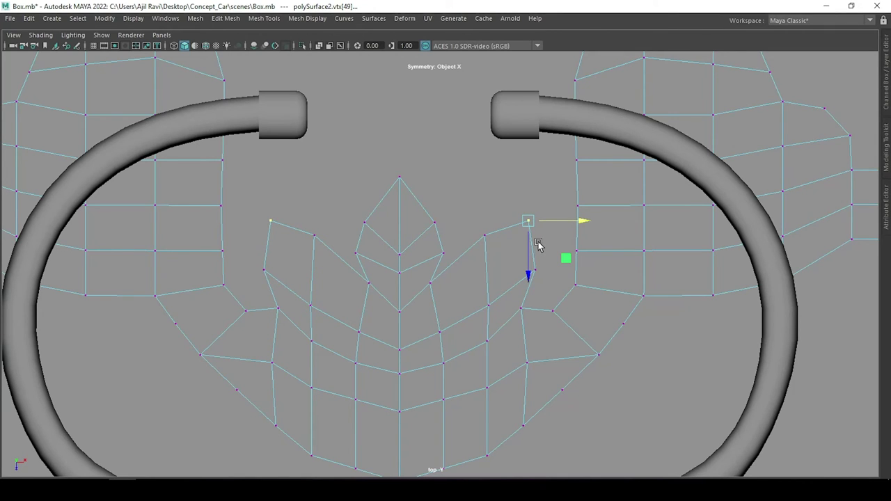
Slide the lower-left petal vertex inward horizontally.
key("F10")
left_click(262, 359)
left_click(262, 357, "ctrl")
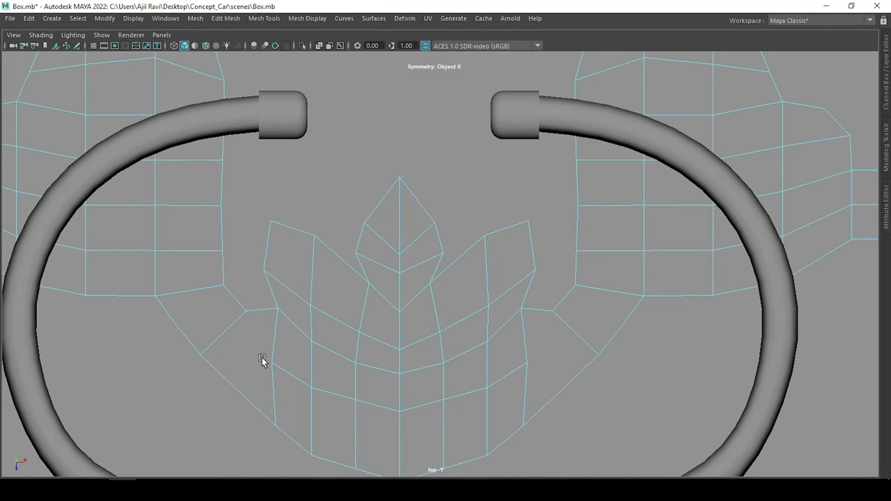
left_click(275, 354)
key("F9")
left_click(273, 365)
left_click_drag(326, 363, 331, 367)
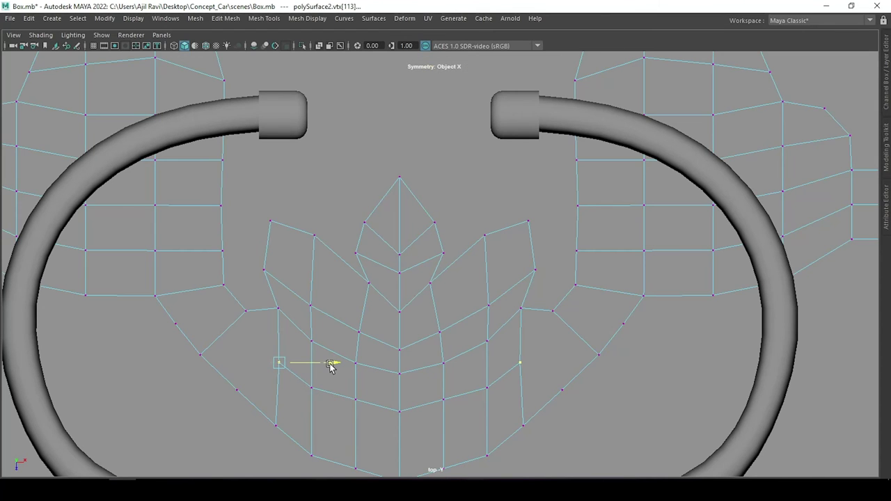
Multi-Cut mirrored edges into the lower petal and across the side strip to the lower border.
right_click_drag(254, 356, 208, 338, "shift")
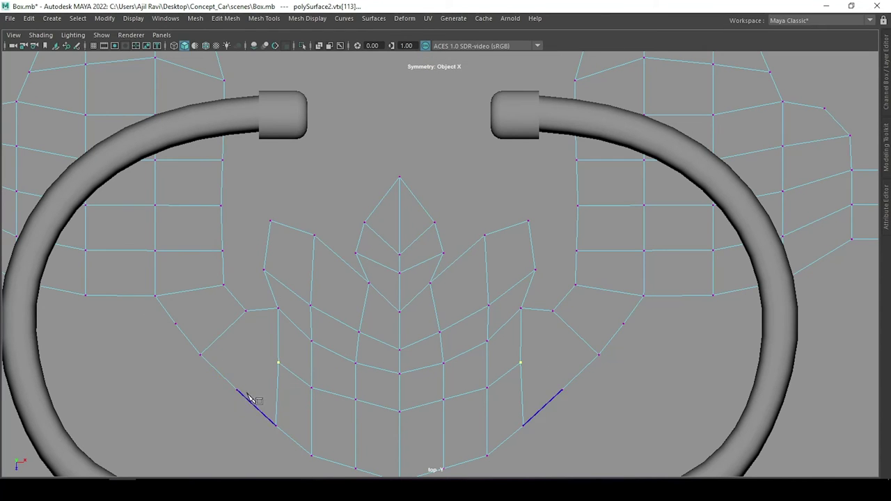
left_click(262, 310)
left_click(613, 252, "ctrl")
left_click(610, 290)
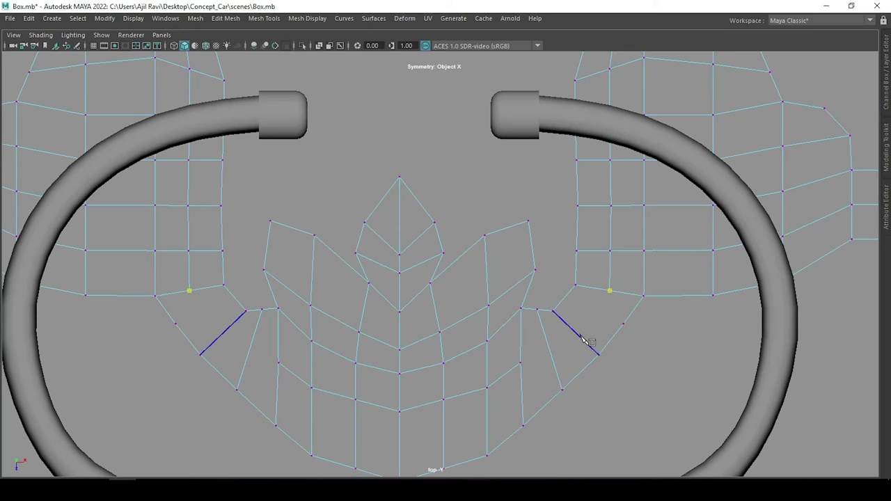
left_click(575, 333)
left_click(549, 350)
left_click(523, 364)
Insert mirrored edge loops through the petals and side strip, target-welding the stray vertices.
key("Return")
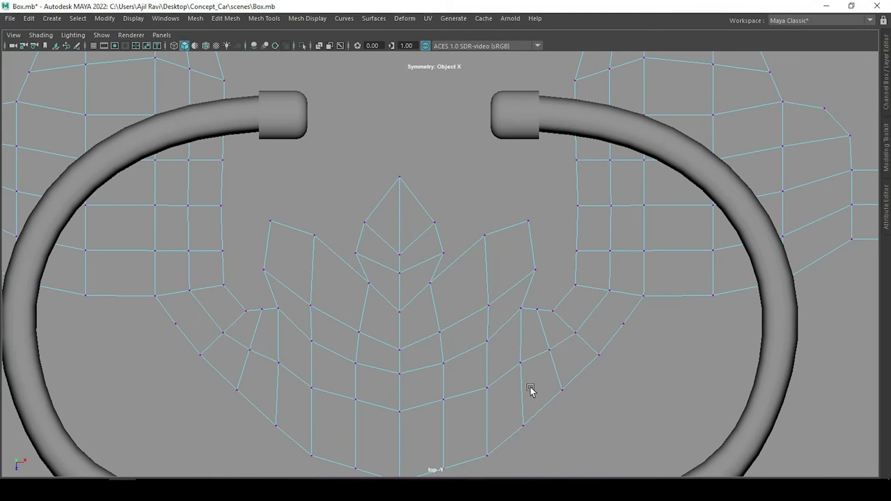
left_click_drag(521, 365, 519, 422)
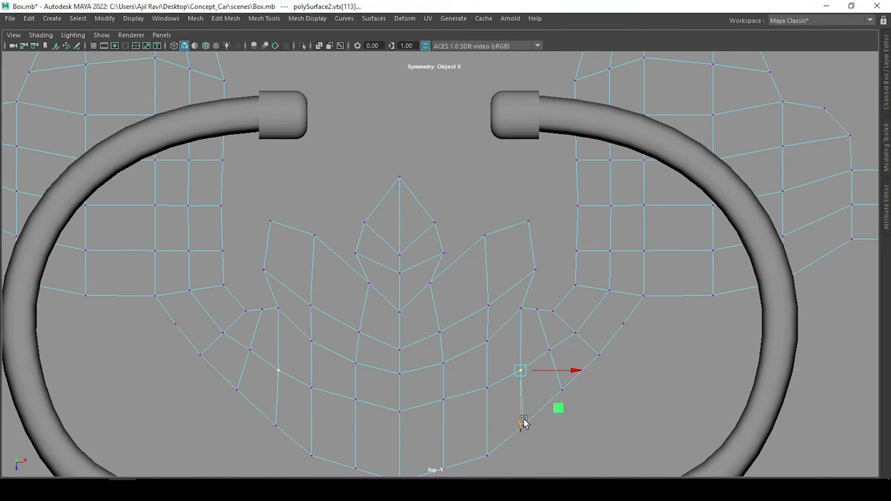
left_click(324, 379, "ctrl")
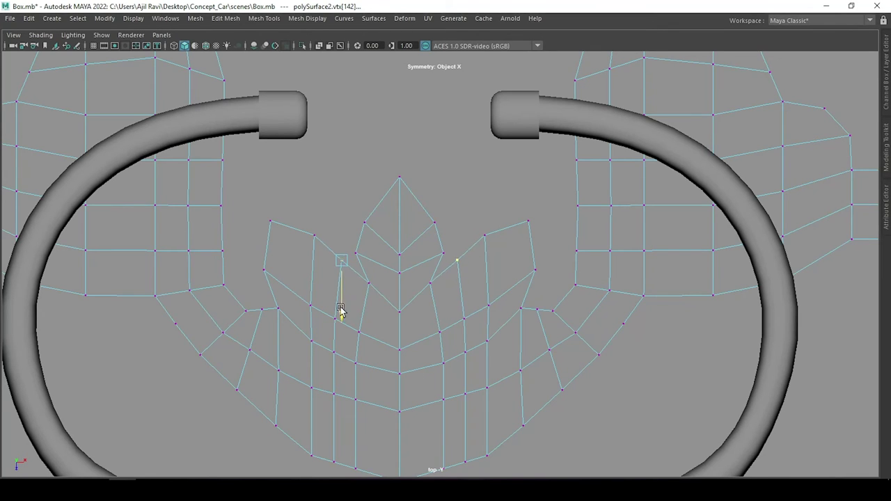
left_click_drag(430, 284, 432, 348)
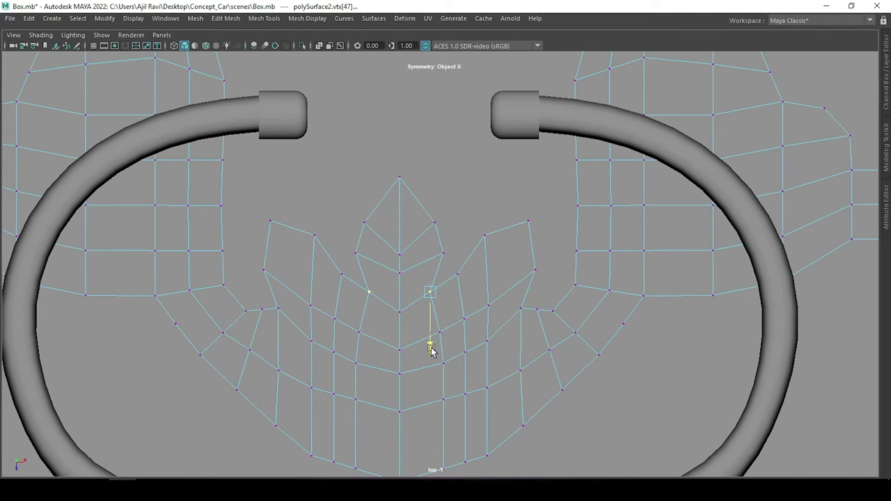
left_click_drag(457, 270, 458, 313)
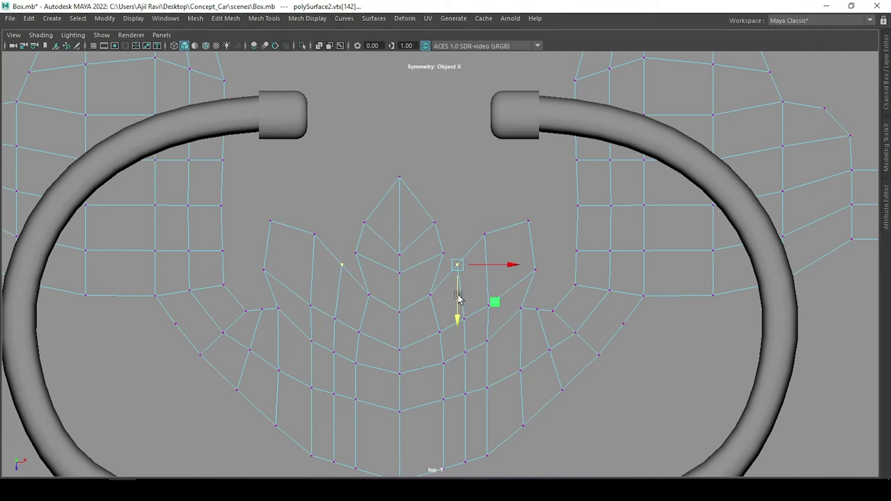
left_click(619, 324)
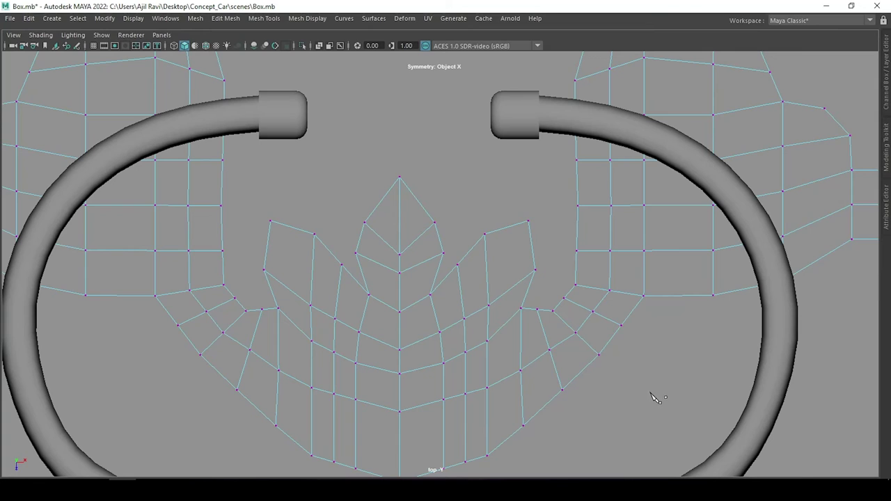
left_click_drag(536, 330, 590, 331)
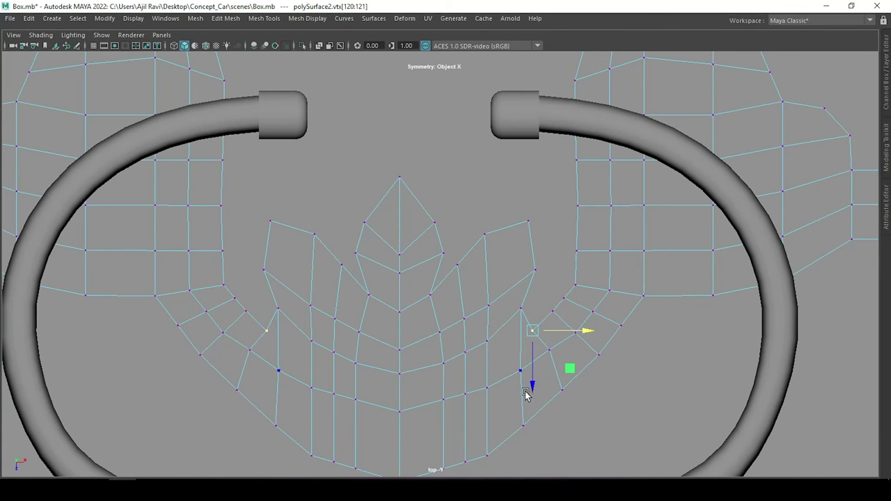
left_click_drag(532, 322, 534, 381)
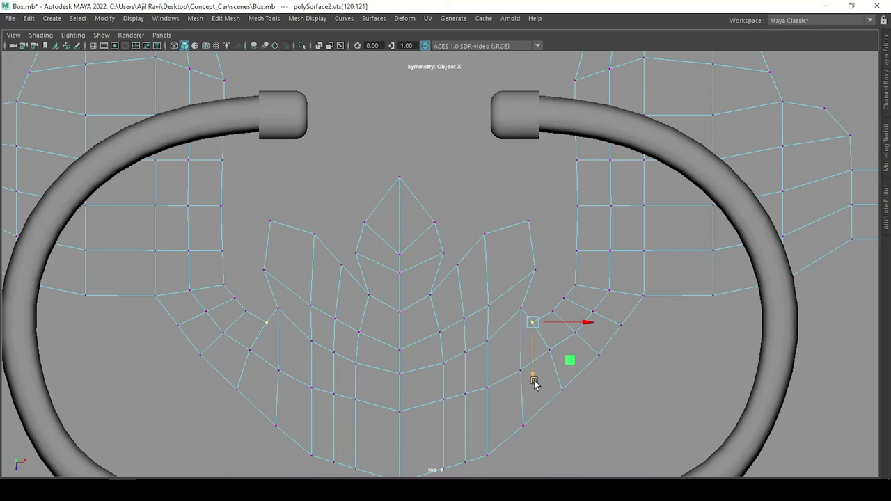
Insert edge loops down the side petals and weld the top petal vertices onto their neighbours.
left_click(509, 306)
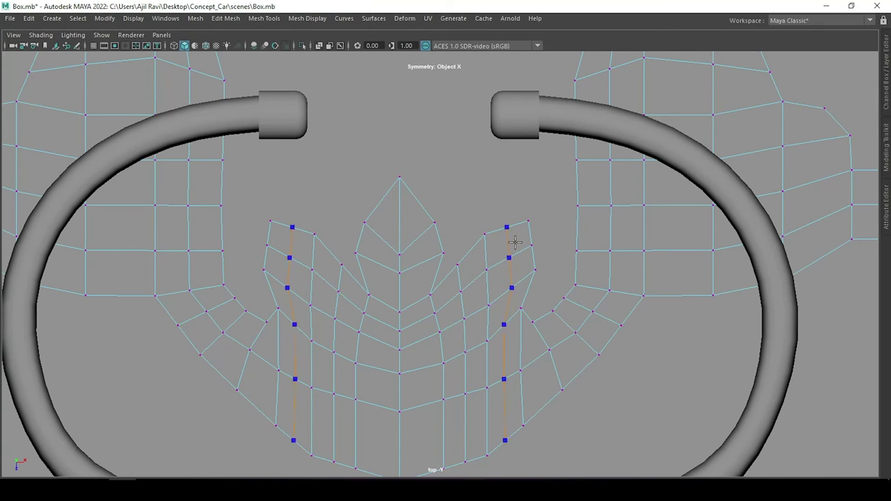
left_click_drag(505, 228, 506, 285)
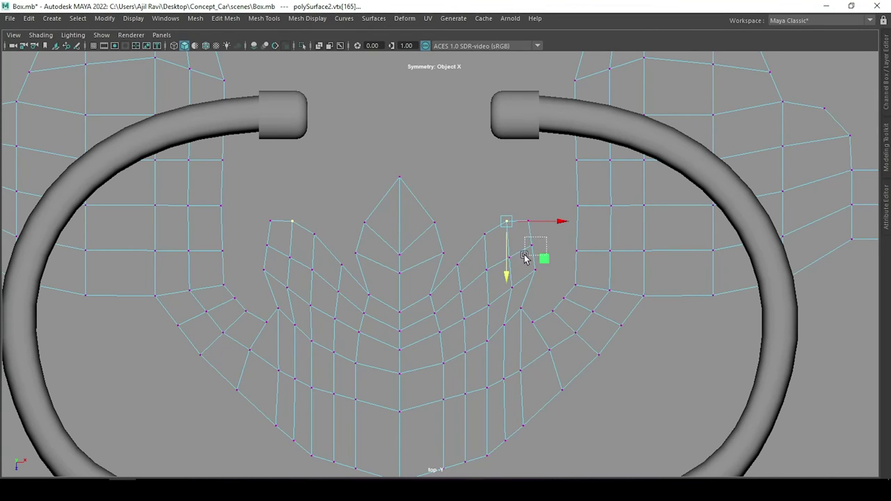
left_click_drag(534, 245, 577, 243)
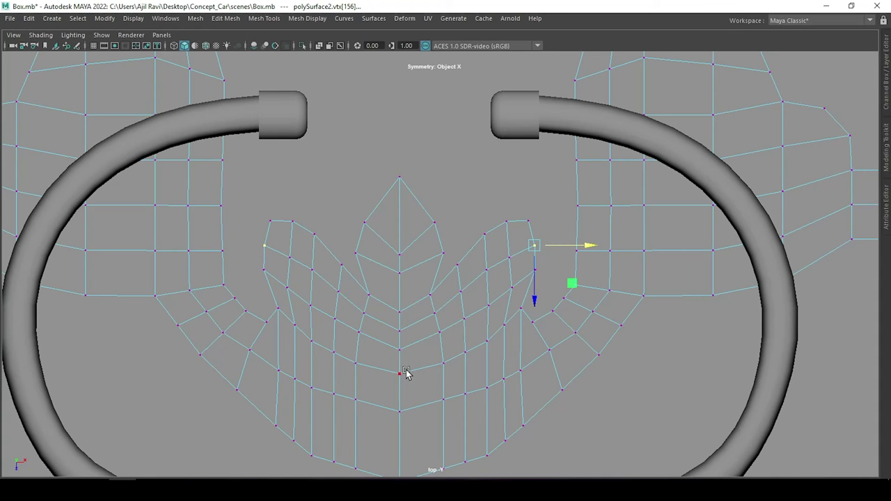
scroll(504, 295, "down", 5)
scroll(507, 292, "up", 2)
scroll(479, 219, "up", 2)
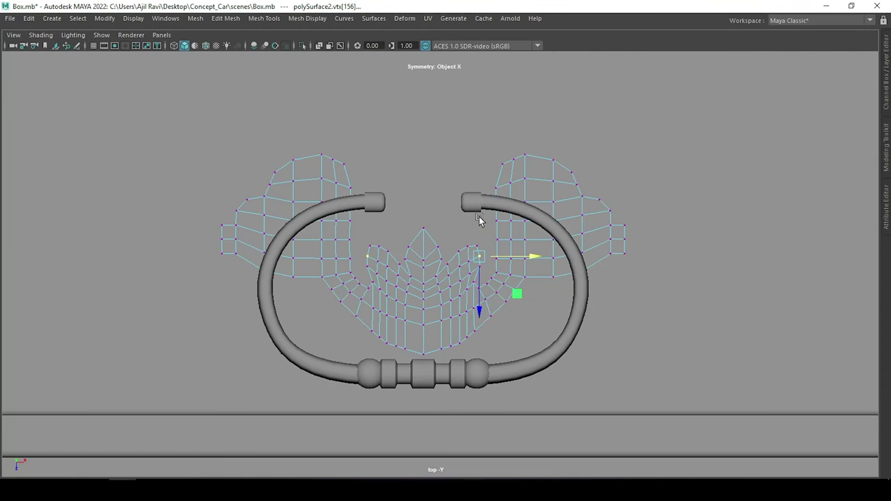
Switch the plate back to Object Mode.
right_click_drag(479, 220, 495, 203)
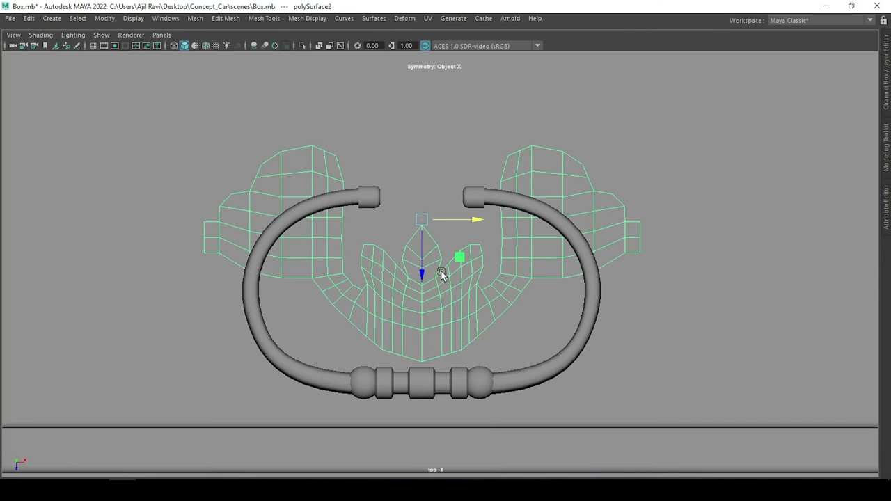
scroll(511, 238, "down", 5)
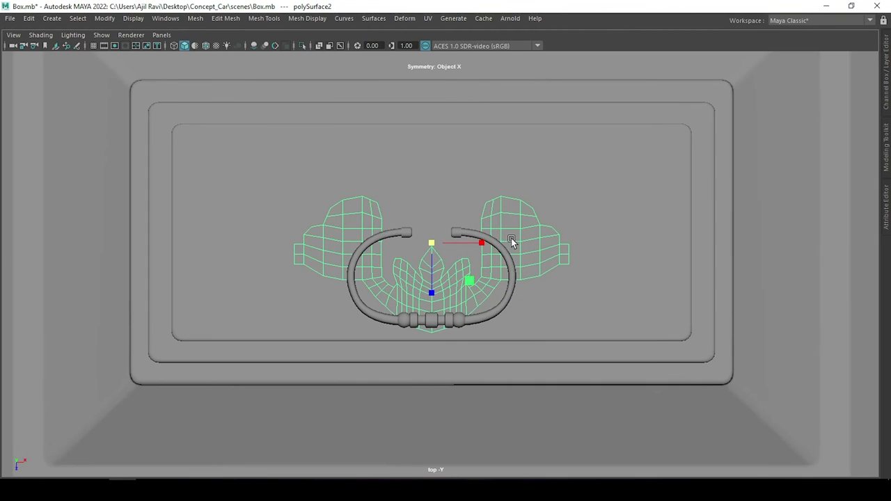
scroll(487, 237, "up", 5)
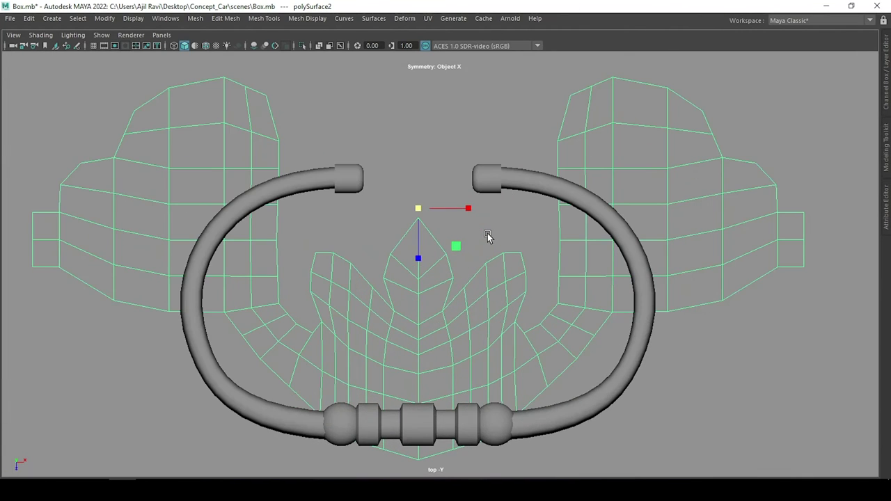
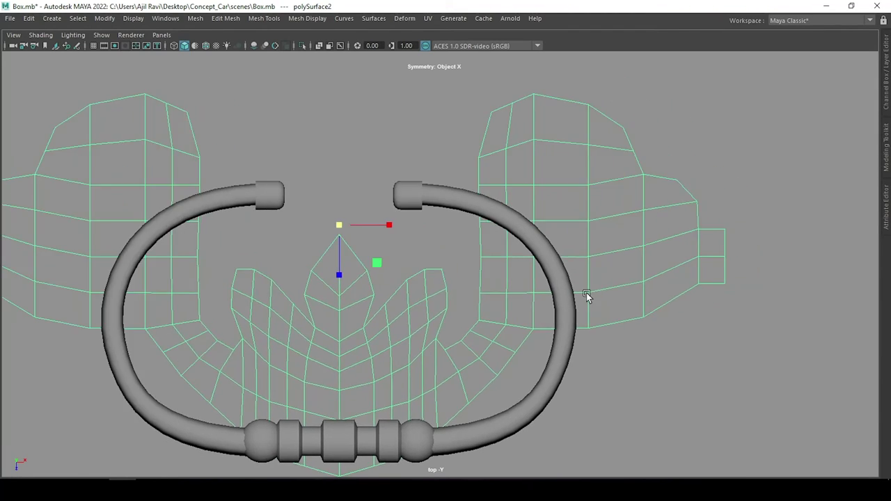
Try rotating the side wing faces, then undo that rotation.
key("F11")
left_click_drag(855, 77, 597, 223)
key("e")
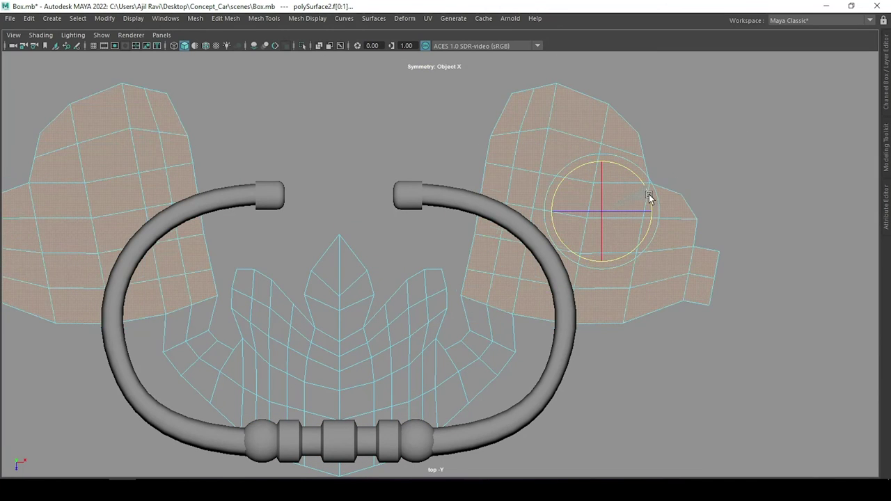
left_click_drag(654, 199, 629, 265)
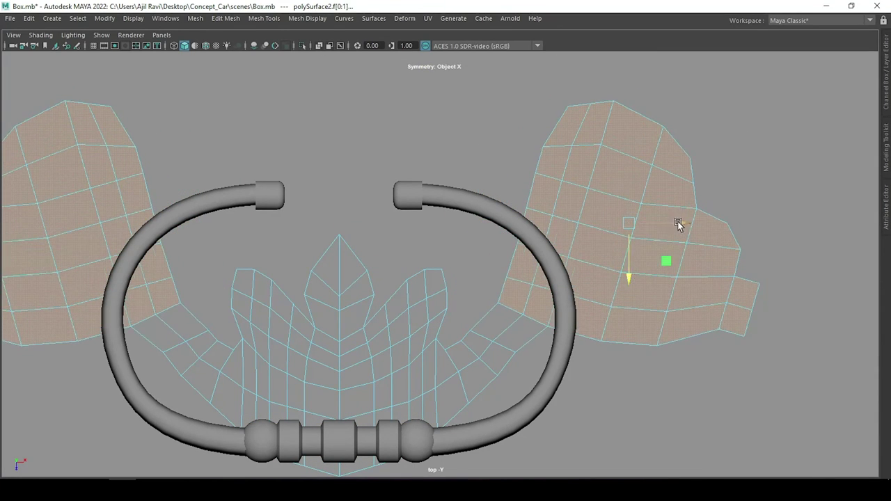
right_click_drag(684, 232, 430, 257, "alt")
scroll(431, 257, "up", 3)
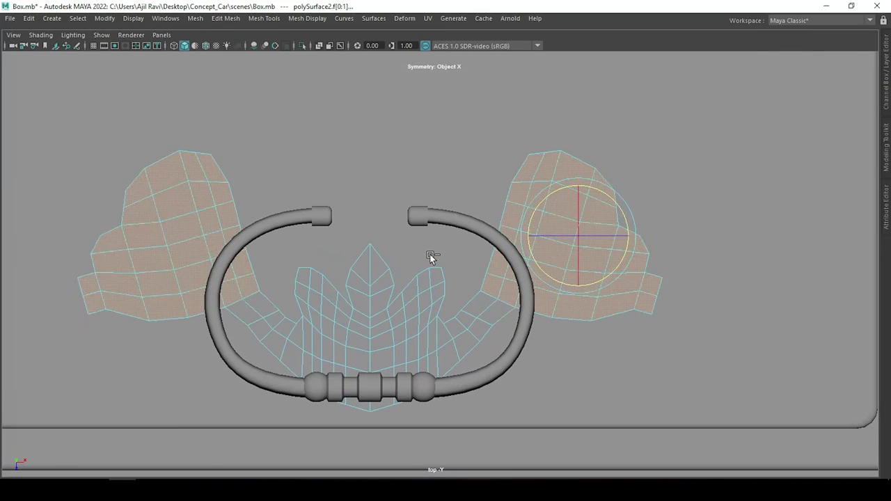
scroll(445, 291, "up", 3)
key("ctrl+z")
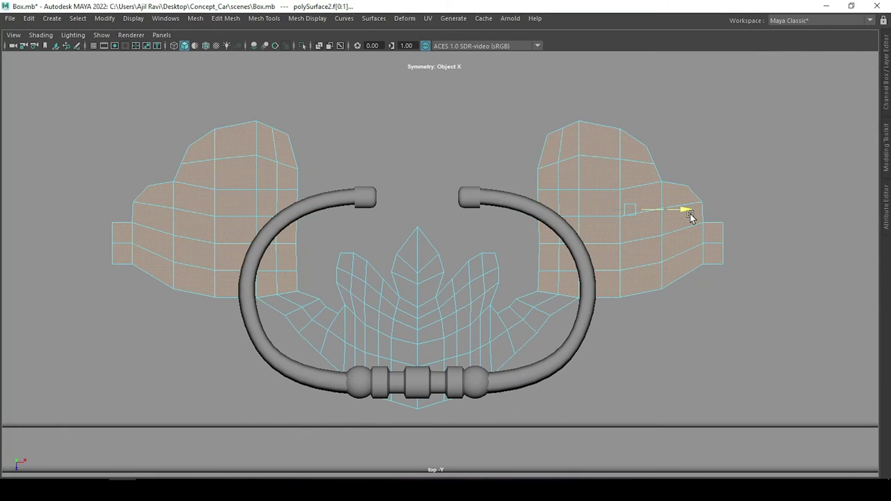
key("ctrl+z")
key("ctrl+z")
Select both wings' upper edges and move, rotate and scale them outward into flared shapes.
left_click(692, 217)
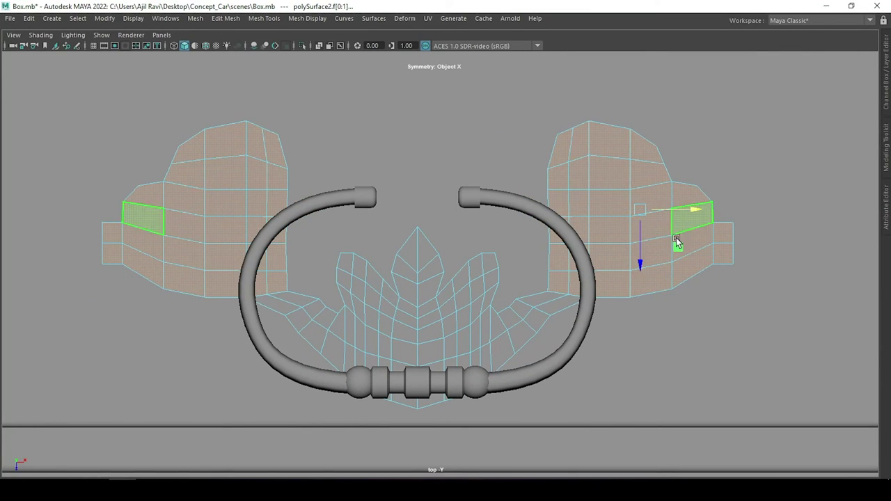
left_click(641, 271)
key("F10")
left_click(519, 314)
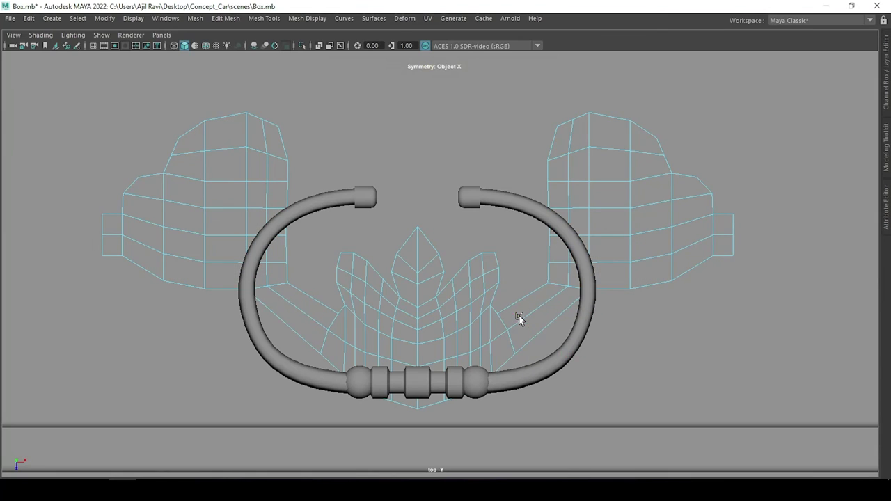
right_click_drag(519, 315, 517, 341)
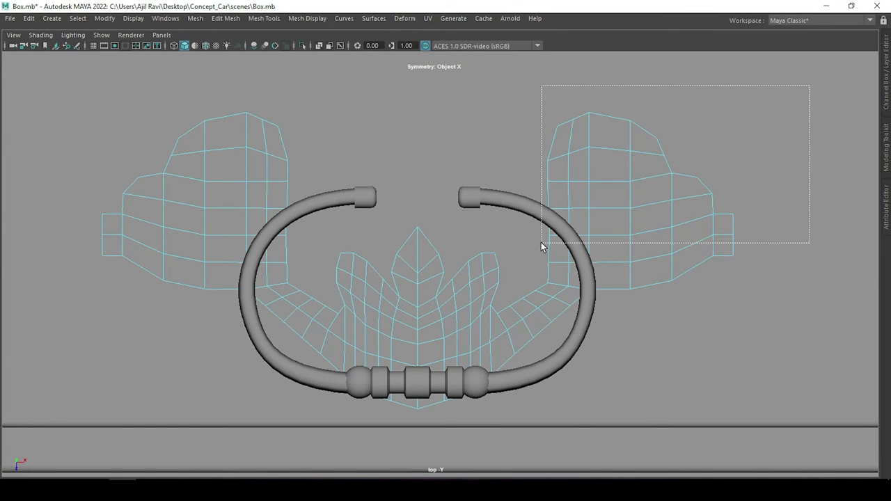
left_click_drag(816, 89, 541, 244)
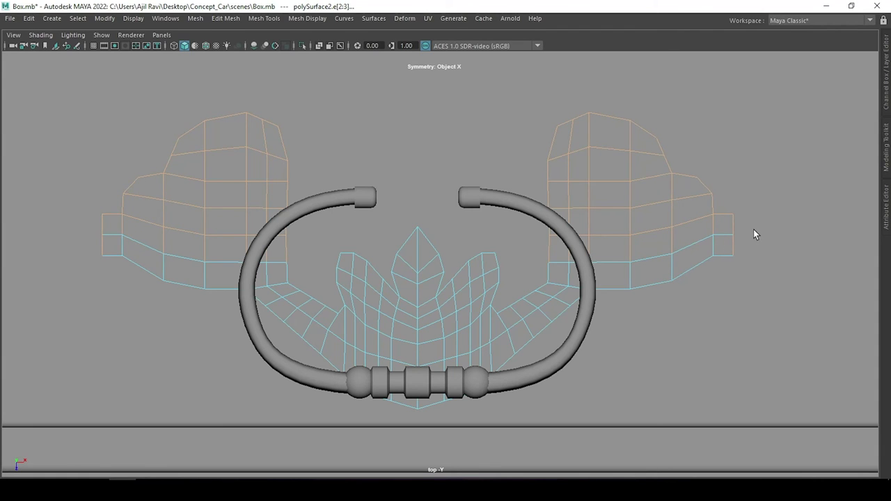
key("w")
mouse_move(710, 187)
left_mouse_down()
mouse_move(721, 195)
mouse_move(650, 252)
mouse_move(720, 200)
left_mouse_up()
key("e")
key("w")
key("r")
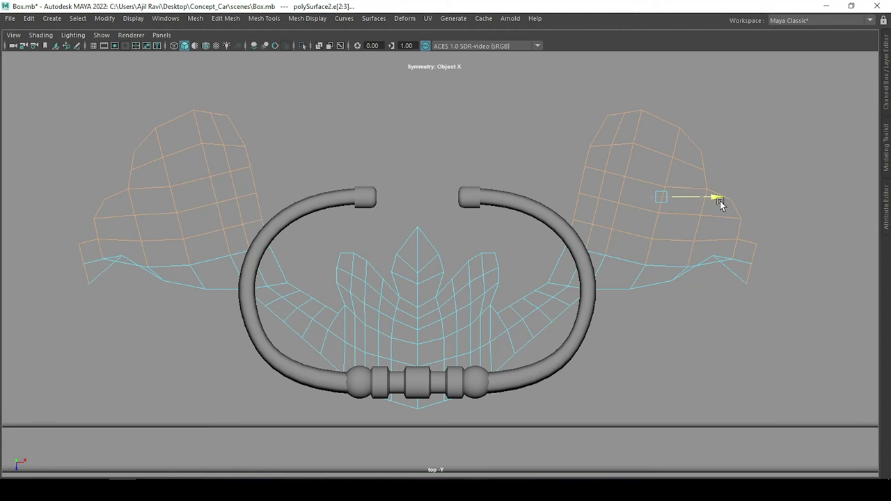
key("w")
Isolate the ornament plate so it shows without the handle.
key("F9")
left_click(713, 257)
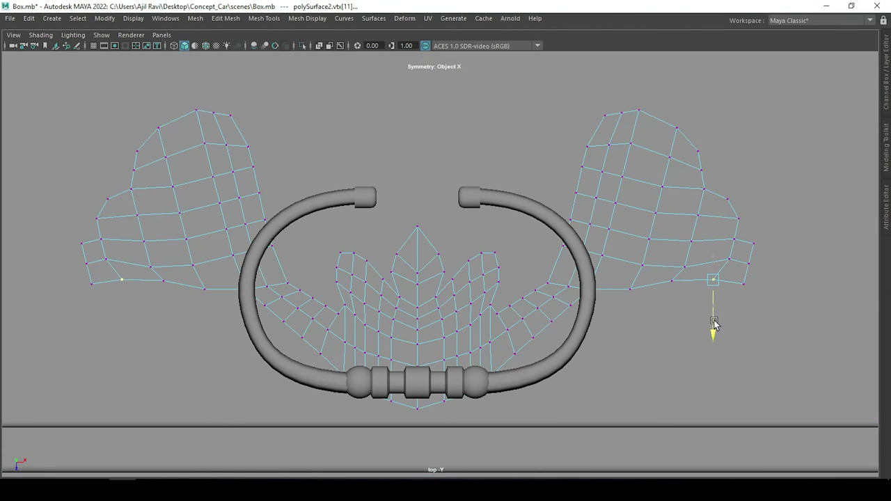
key("F8")
key("ctrl+1")
left_click(691, 321)
Nudge vertices along the plate's connecting arms and bottom to smooth the outline.
left_click(559, 299)
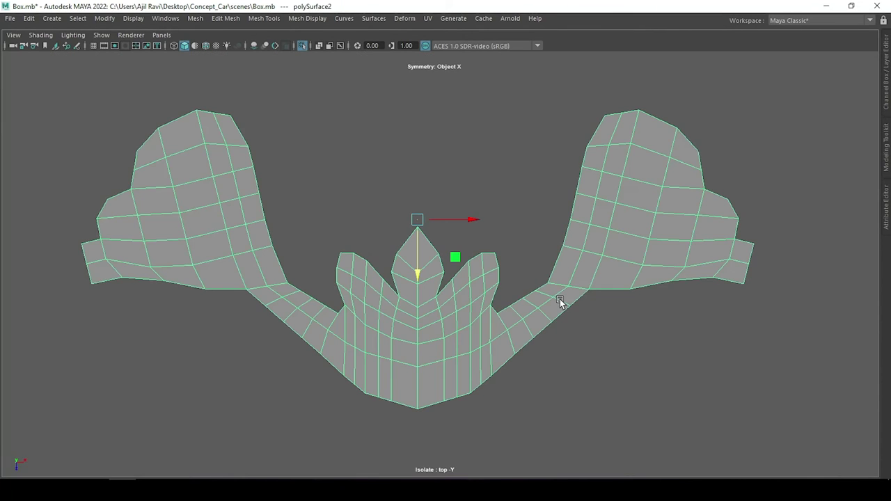
key("F9")
left_click(549, 273)
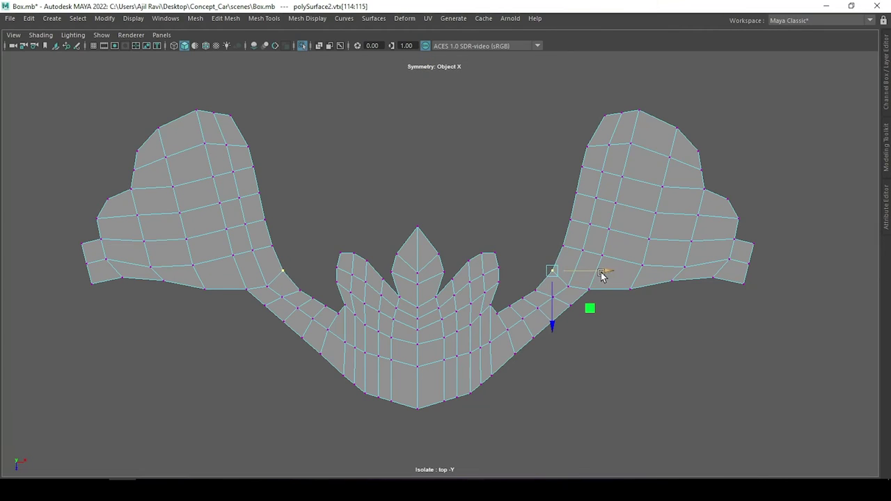
left_click_drag(588, 287, 593, 287)
left_click_drag(535, 344, 537, 341)
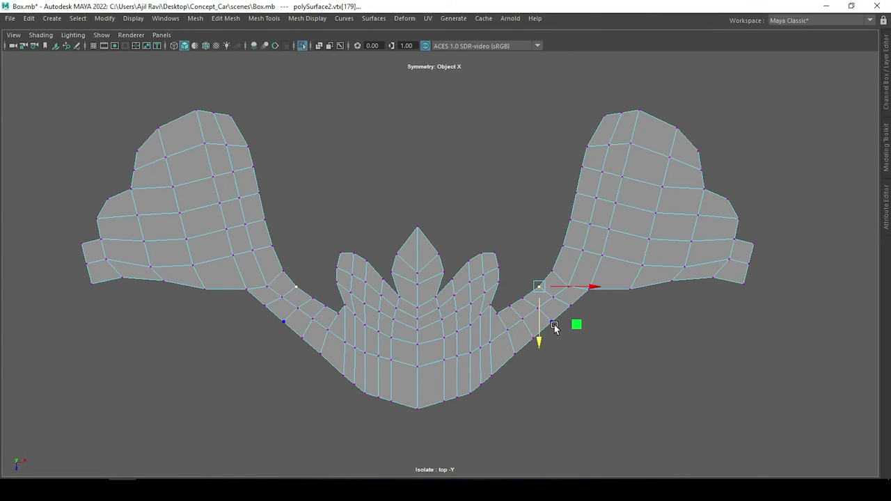
left_click_drag(297, 334, 300, 348)
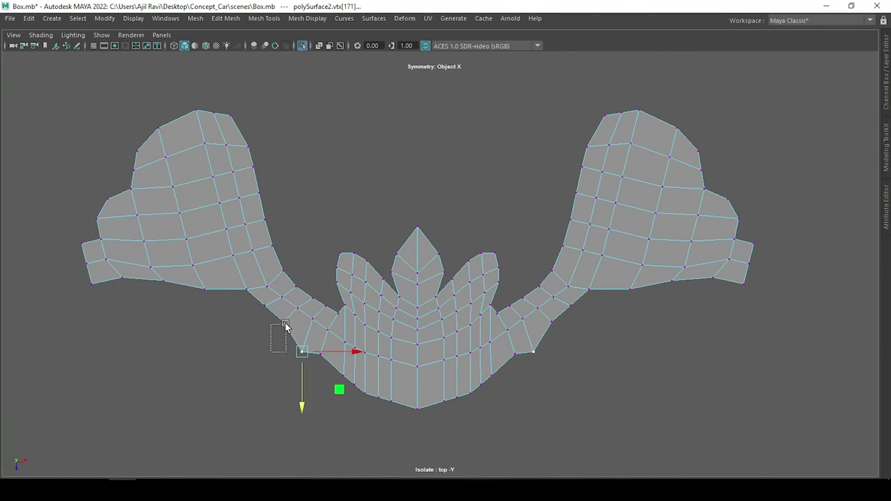
mouse_move(280, 387)
left_mouse_down()
mouse_move(259, 301)
mouse_move(260, 372)
mouse_move(283, 331)
left_mouse_up()
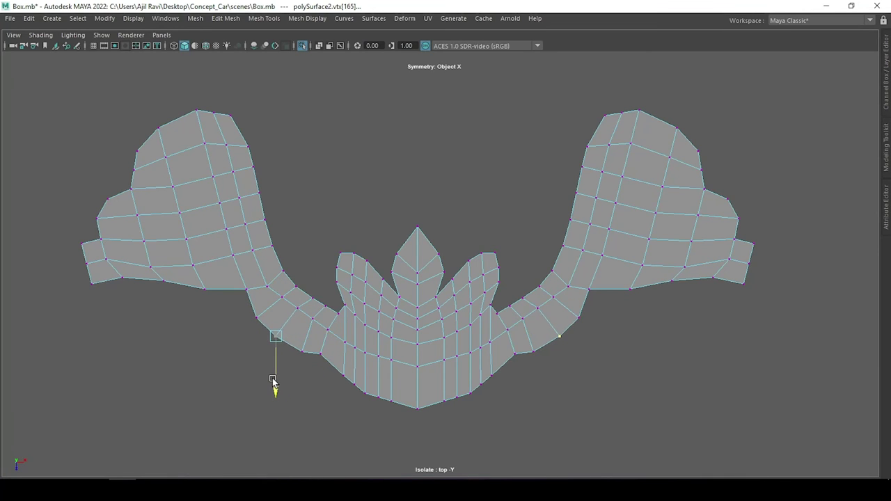
mouse_move(313, 372)
left_mouse_down()
mouse_move(336, 390)
mouse_move(301, 402)
left_mouse_up()
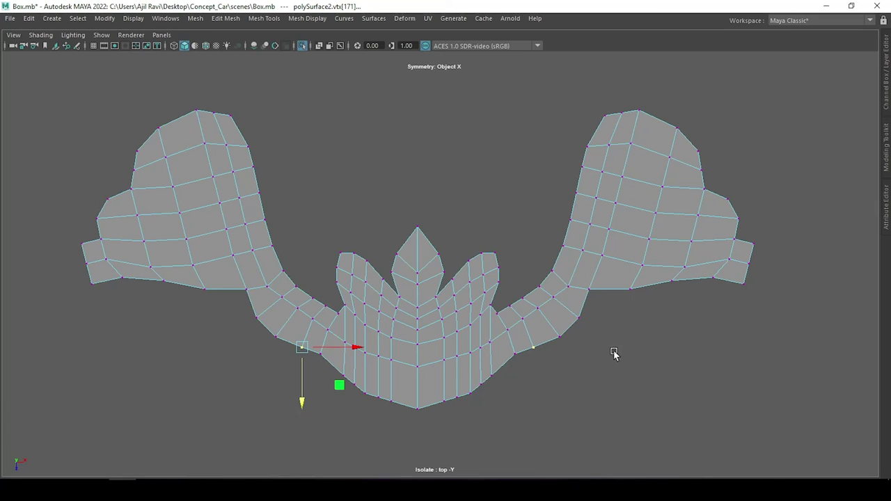
left_click(247, 291)
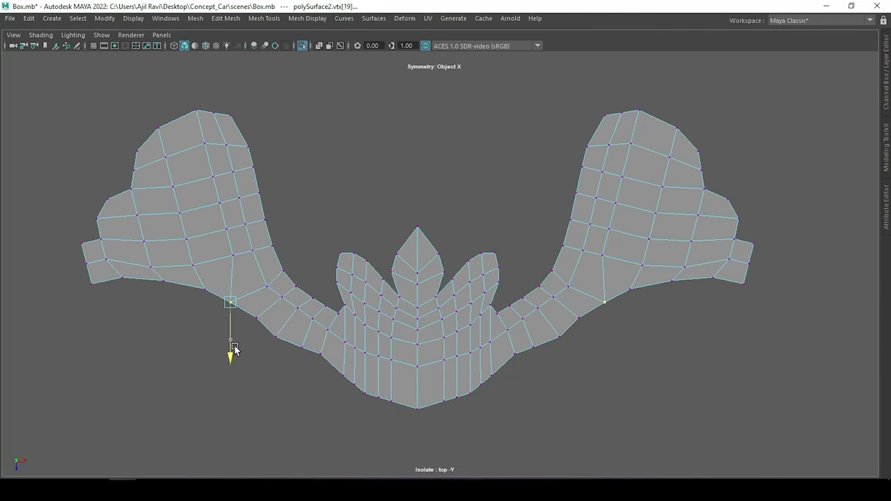
left_click_drag(284, 341, 273, 387)
left_click(320, 356)
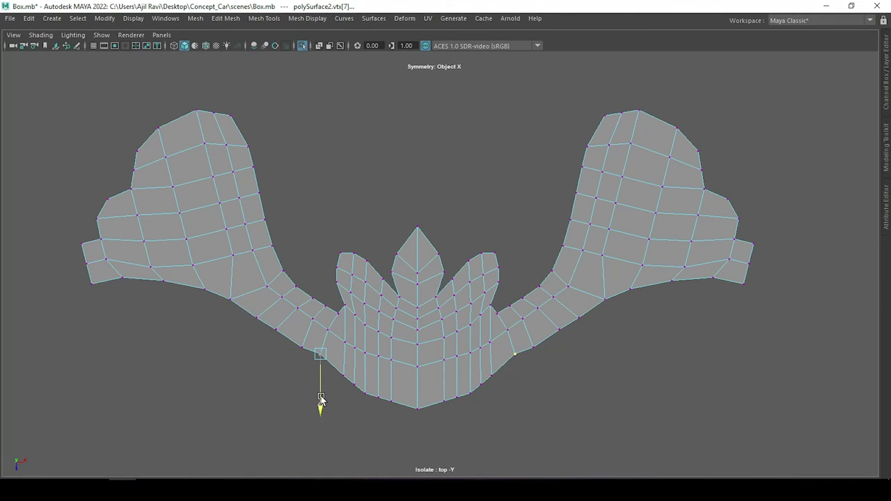
left_click_drag(320, 403, 320, 407)
Push the left wing's outer-edge vertices outward and pull the right wing's inner edge toward the centre.
left_click(107, 197)
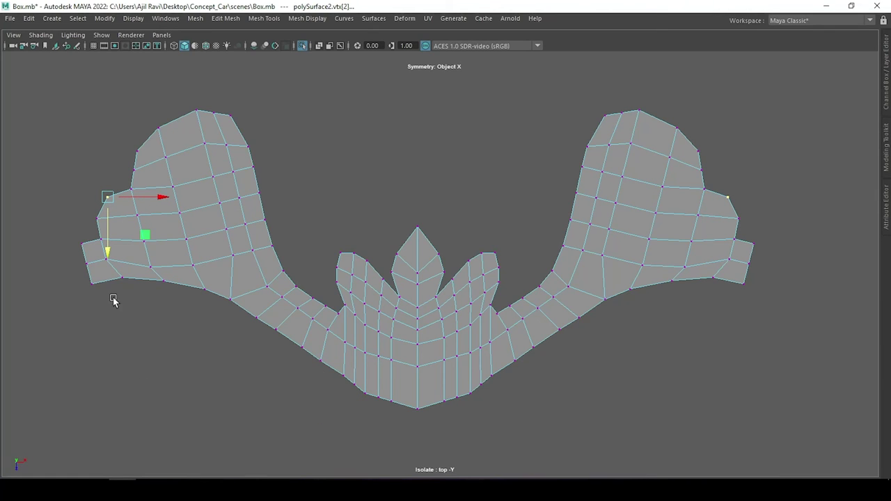
left_click(86, 264)
left_click_drag(87, 263, 79, 266)
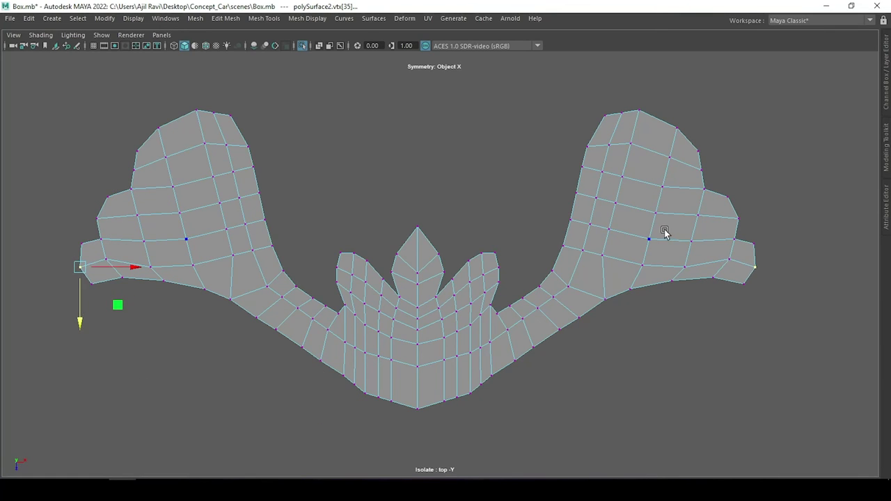
left_click(203, 287)
left_click(79, 244)
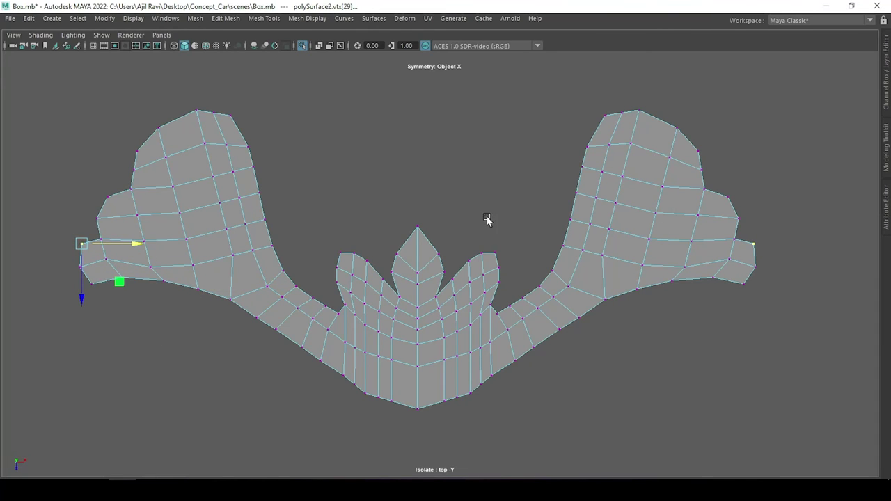
left_click(564, 247)
mouse_move(618, 245)
left_mouse_down()
mouse_move(591, 237)
mouse_move(624, 195)
left_mouse_up()
Reshape the right wing's inner-edge vertices and raise its upper corner.
left_click(572, 220)
left_click(576, 192)
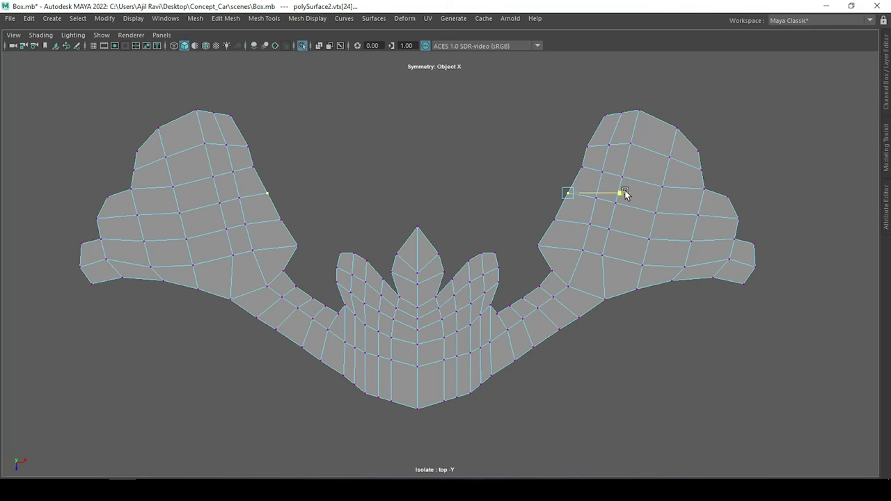
left_click(582, 167)
left_click_drag(634, 165, 597, 163)
left_click(554, 220)
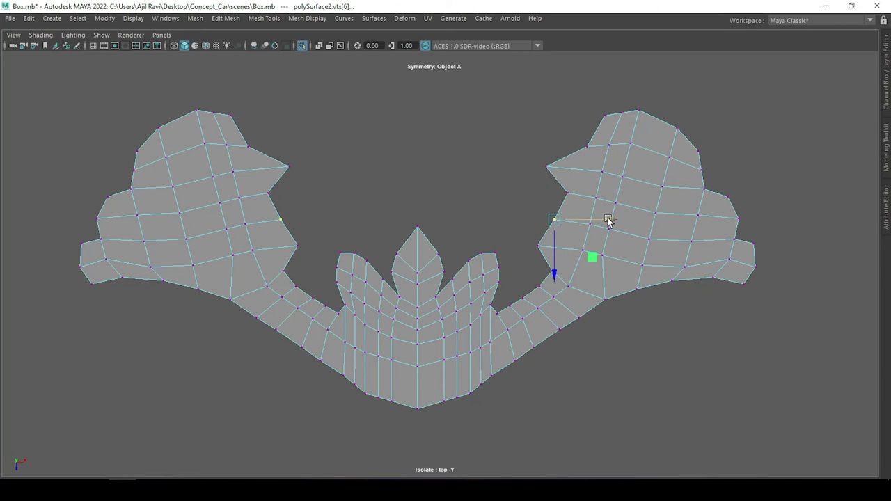
mouse_move(607, 220)
left_mouse_down()
mouse_move(620, 221)
mouse_move(580, 196)
left_mouse_up()
left_click(587, 146)
left_click_drag(636, 139, 631, 137)
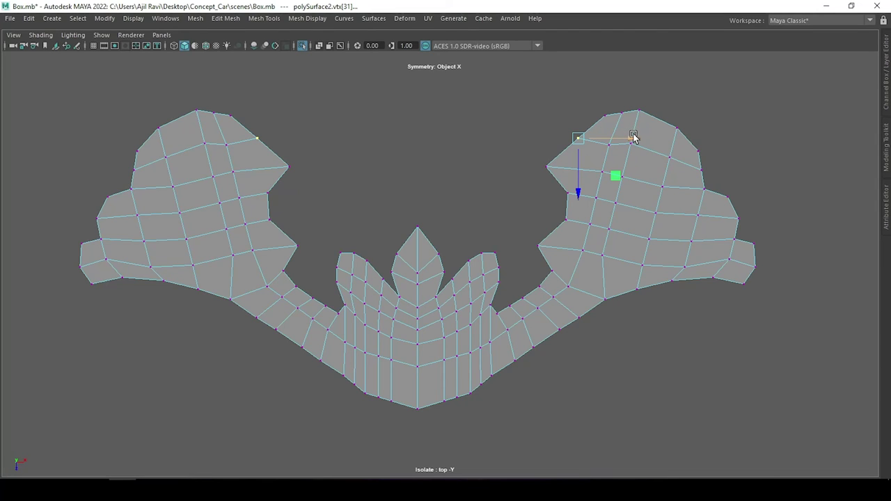
Nudge the right wing's outer-edge vertices outward, row by row.
left_click(612, 263)
left_click_drag(658, 255, 666, 255)
left_click(616, 202)
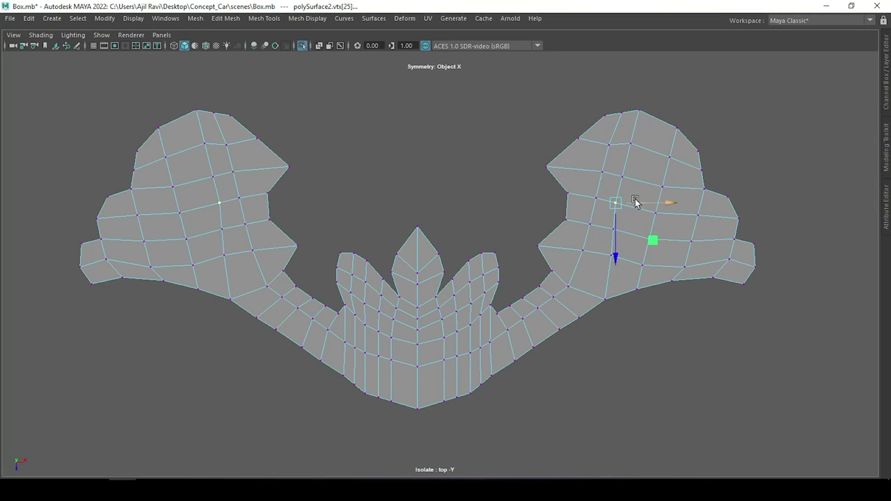
key("Down")
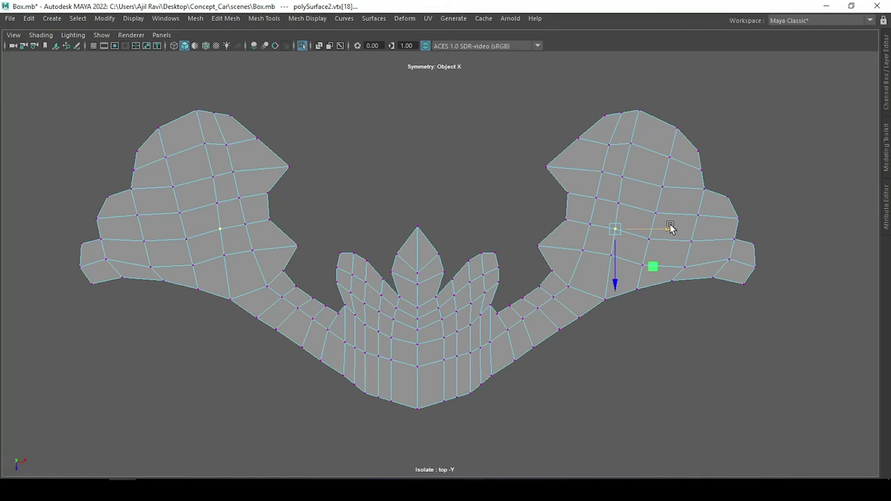
key("Up")
left_click_drag(684, 144, 692, 143)
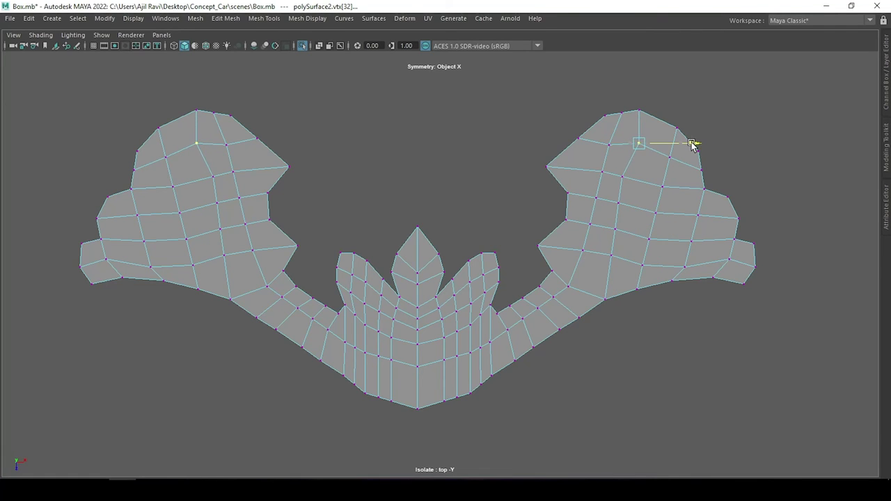
key("Down")
left_click_drag(676, 175, 687, 176)
key("Down")
key("Down")
mouse_move(662, 229)
left_mouse_down()
mouse_move(669, 229)
mouse_move(670, 260)
left_mouse_up()
key("Down")
left_click(651, 358)
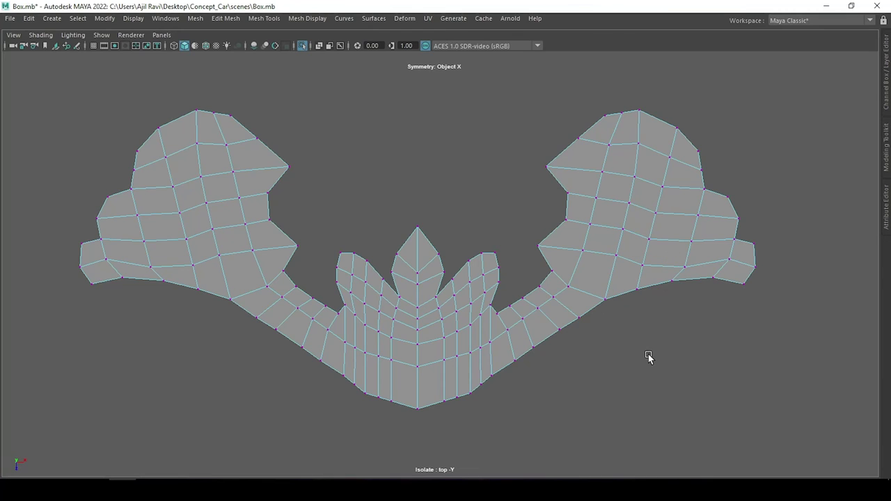
Pull the left wing's top-edge vertices to broaden and round its top contour.
left_click(192, 111)
key("Down")
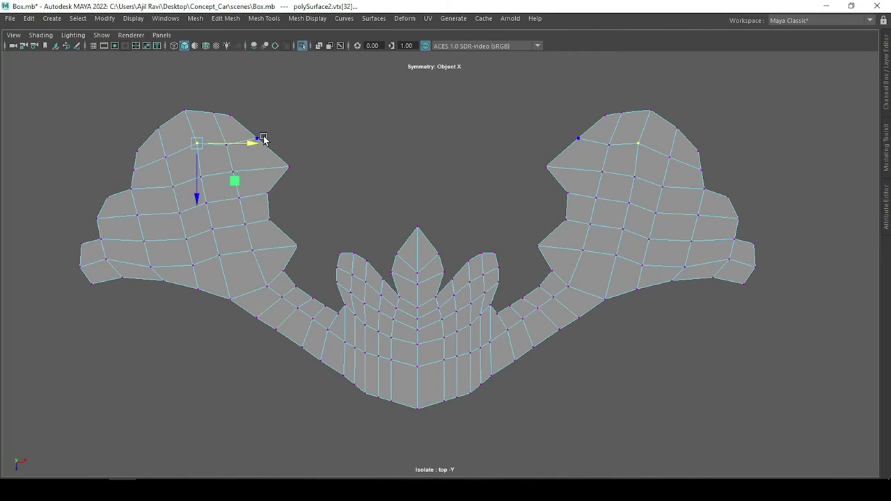
key("Up")
left_click(254, 139)
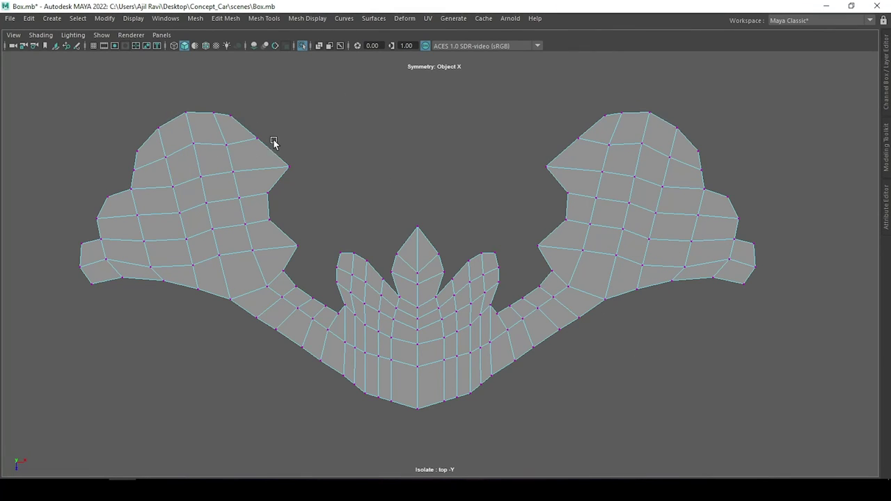
mouse_move(303, 140)
left_mouse_down()
mouse_move(315, 138)
mouse_move(272, 181)
left_mouse_up()
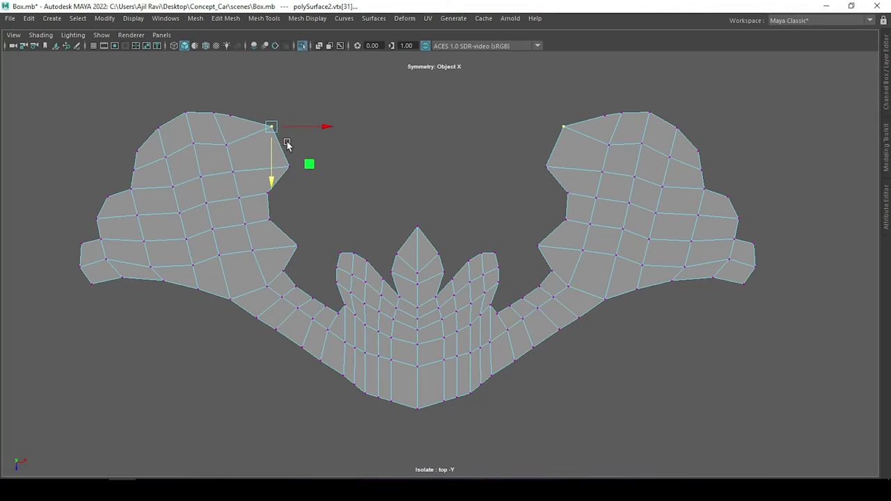
key("Up")
left_click_drag(278, 115, 292, 116)
key("Up")
left_click_drag(215, 136, 215, 133)
left_click(304, 115)
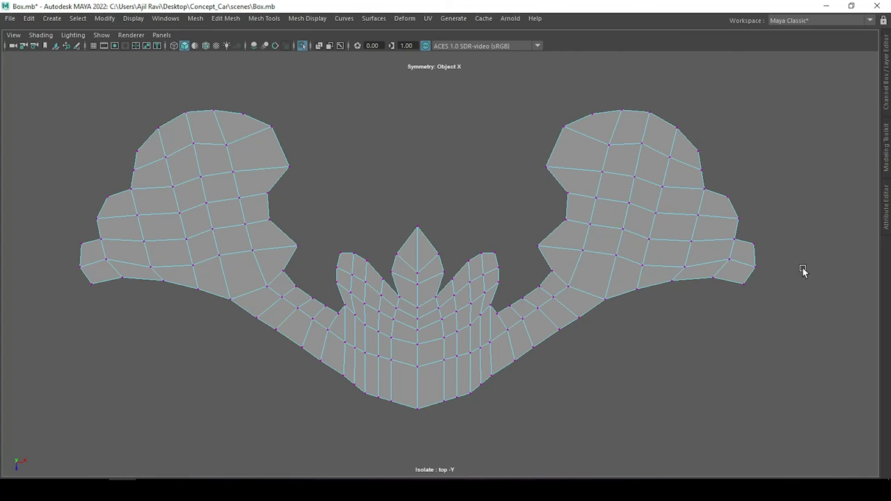
Move the right wing tip vertices, pulling the bottom tip vertex inward.
mouse_move(803, 271)
left_mouse_down()
mouse_move(742, 298)
mouse_move(815, 265)
mouse_move(760, 332)
left_mouse_up()
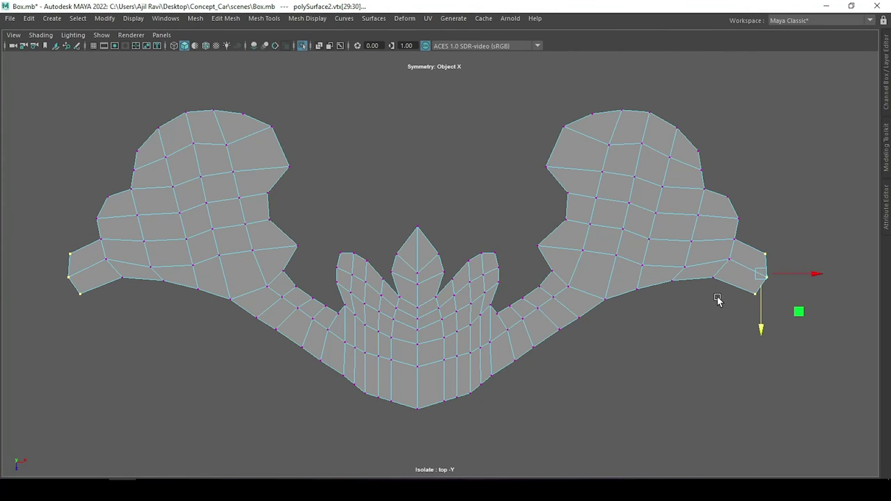
left_click(754, 293)
left_click_drag(810, 294, 742, 348)
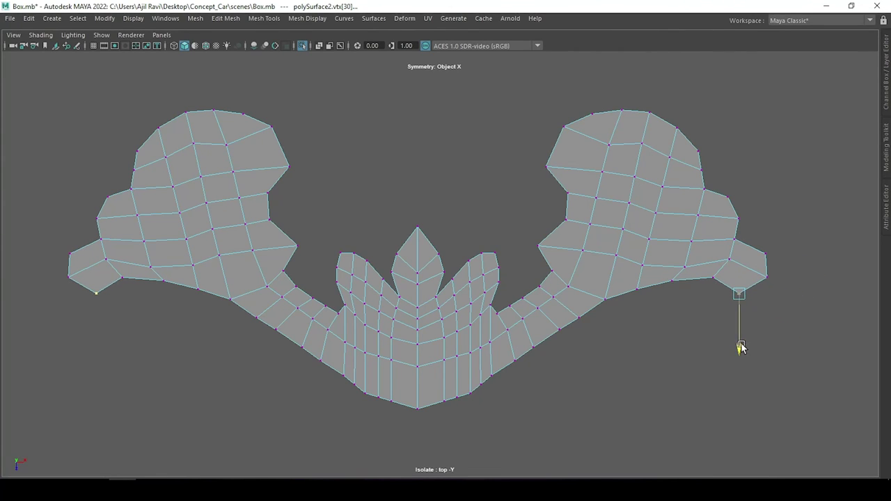
left_click(638, 374)
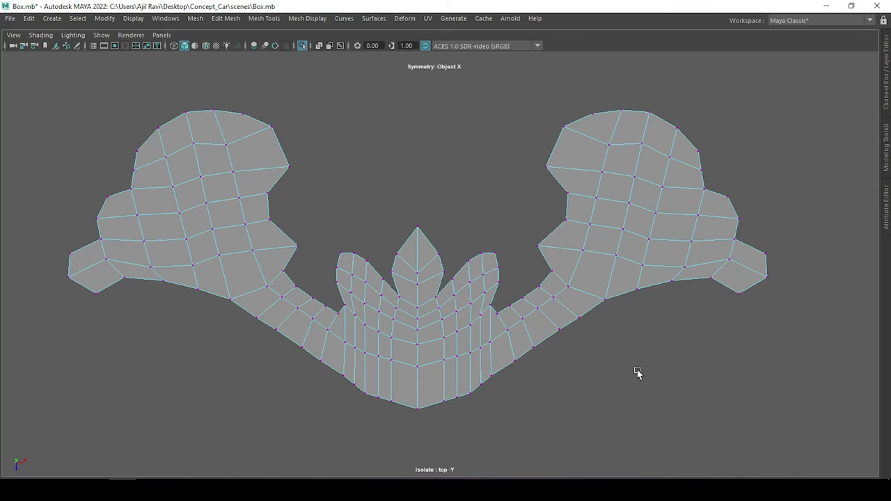
Nudge the wing side vertices up and outward, then return to editing the whole ornament.
left_click(727, 197)
left_click_drag(725, 197, 721, 190)
left_click_drag(256, 249, 256, 250)
left_click_drag(337, 207, 348, 210)
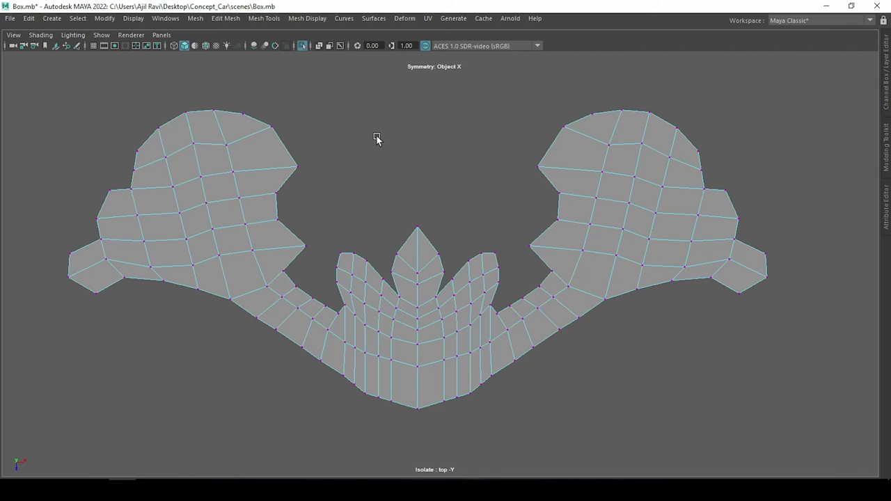
right_click_drag(182, 225, 181, 199)
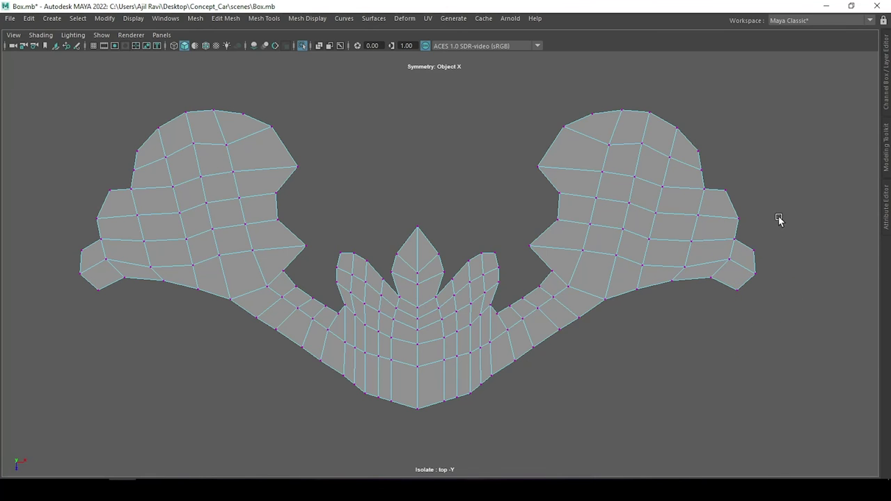
right_click_drag(778, 220, 736, 165)
Extrude the ornament plate's faces to 0.05 thickness and turn off smooth preview.
key("a")
mouse_move(529, 181)
left_mouse_down()
mouse_move(496, 249)
mouse_move(550, 293)
left_mouse_up()
key("ctrl+e")
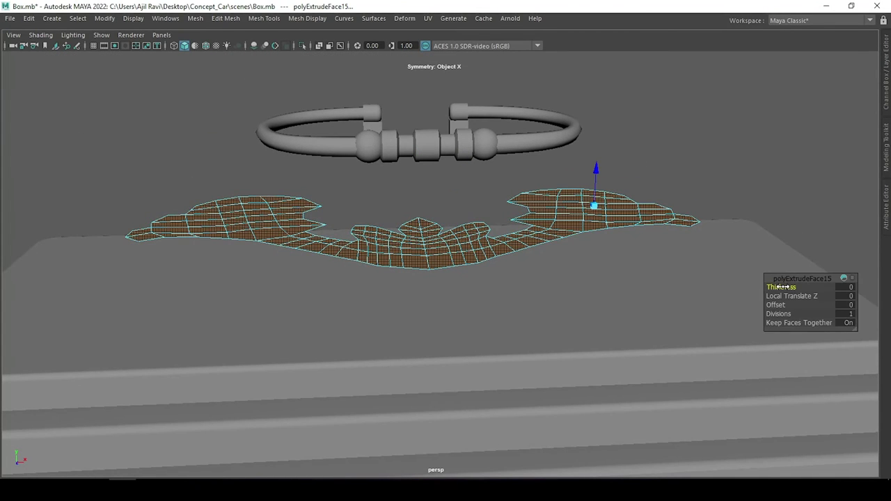
left_click_drag(782, 287, 786, 287)
right_click_drag(557, 209, 543, 149)
mouse_move(543, 149)
left_mouse_down("alt")
mouse_move(662, 156)
mouse_move(710, 139)
mouse_move(662, 164)
mouse_move(623, 155)
mouse_move(692, 191)
mouse_move(678, 209)
mouse_move(480, 269)
left_mouse_up("alt")
key("1")
left_click(355, 215)
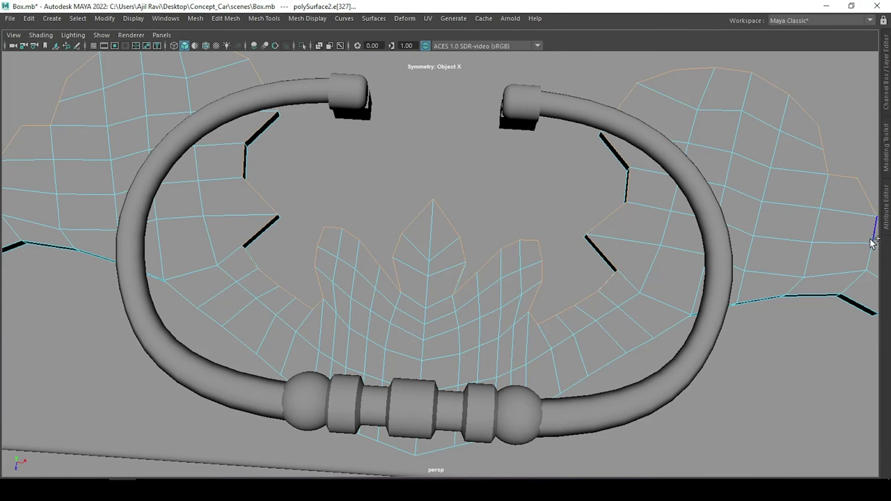
middle_click_drag(872, 241, 729, 206, "alt")
mouse_move(683, 274)
left_mouse_down("alt")
mouse_move(571, 235)
mouse_move(622, 286)
mouse_move(535, 299)
mouse_move(575, 300)
mouse_move(561, 311)
mouse_move(590, 283)
mouse_move(626, 280)
left_mouse_up("alt")
Bevel the plate's selected edges at fraction 1 with 4 segments, then reselect and frame the plate.
key("ctrl+b")
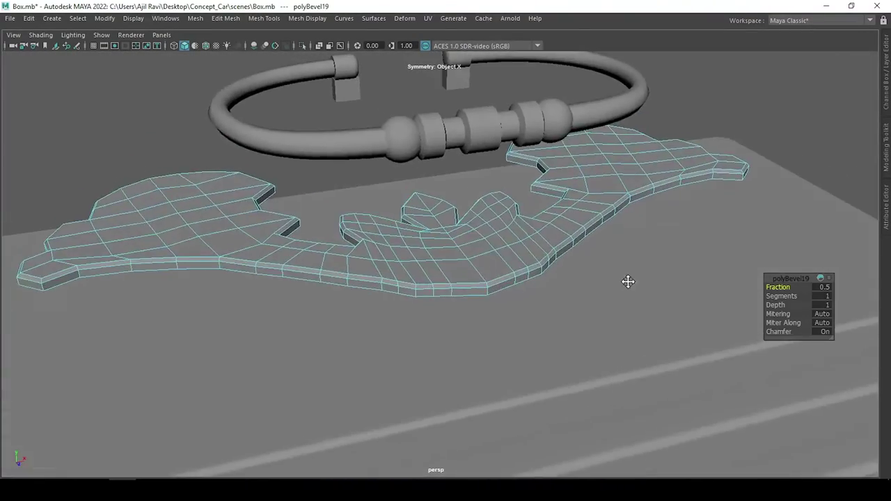
left_click_drag(779, 287, 807, 296)
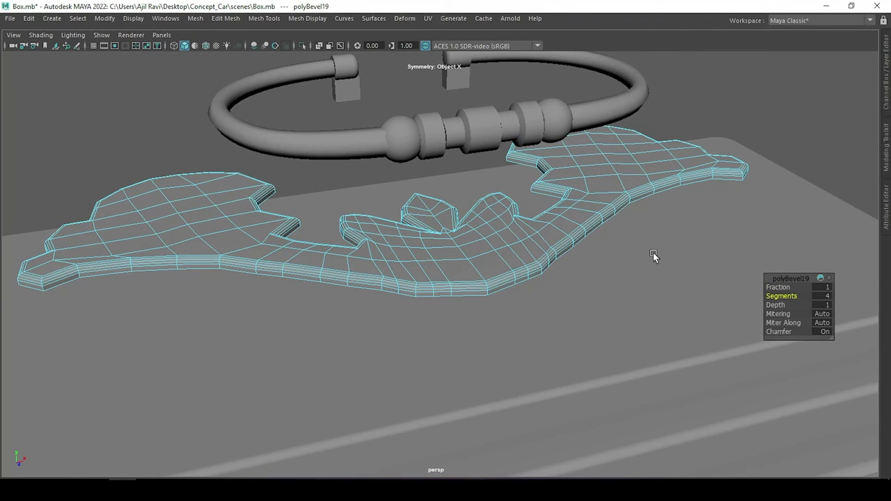
mouse_move(656, 255)
left_mouse_down("alt")
mouse_move(568, 258)
mouse_move(627, 183)
mouse_move(549, 191)
mouse_move(497, 201)
mouse_move(495, 272)
left_mouse_up("alt")
right_click(627, 183)
left_click(664, 168)
scroll(631, 194, "down", 5)
scroll(549, 191, "up", 3)
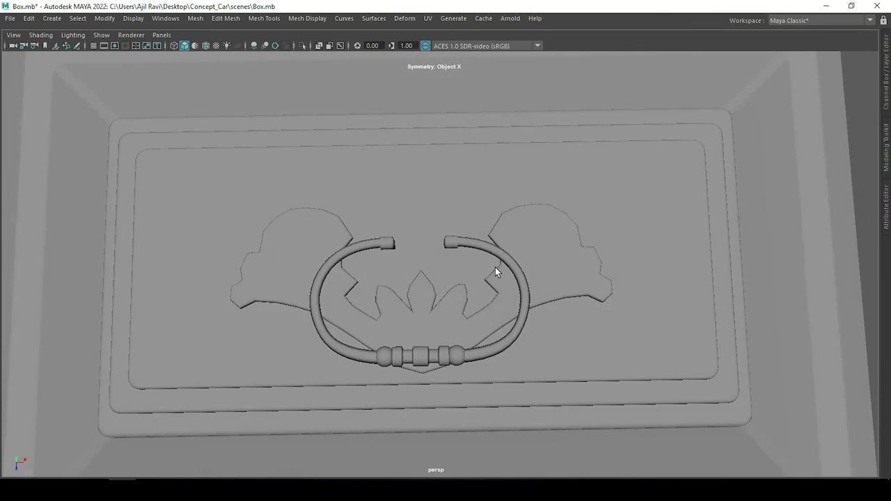
left_click(494, 272)
key("f")
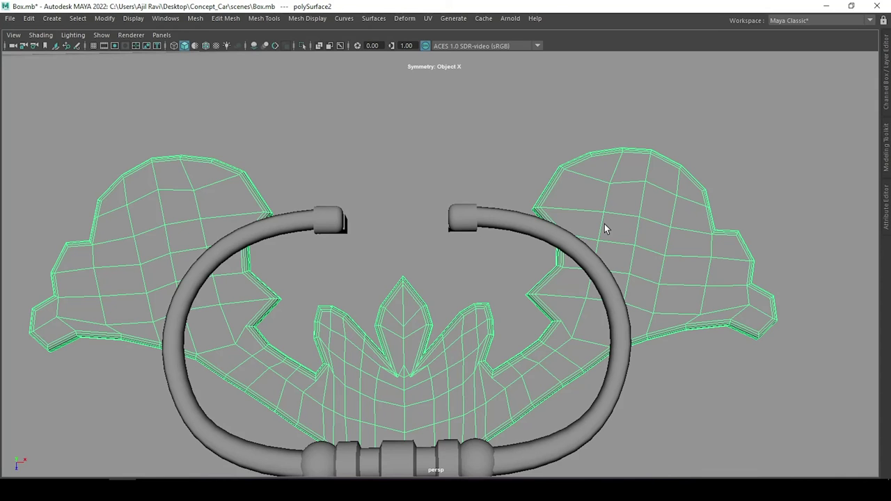
Shrink the ornament plate horizontally.
scroll(439, 311, "down", 4)
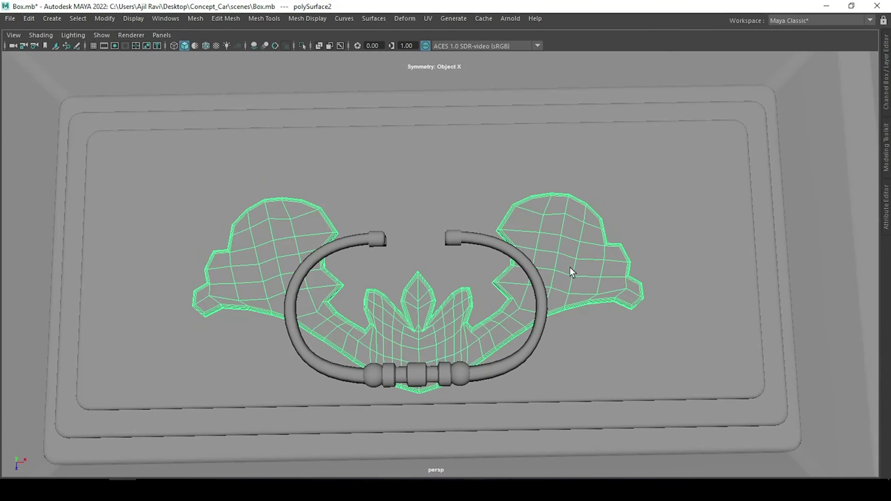
middle_click_drag(562, 270, 354, 273)
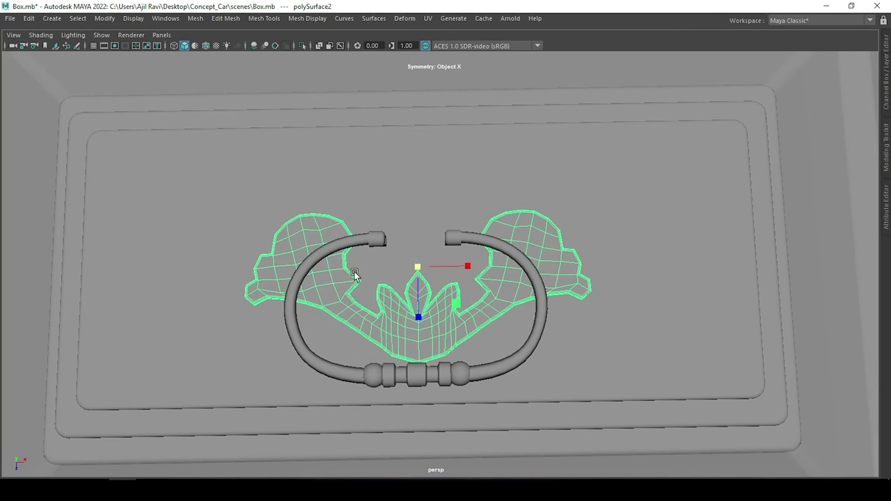
scroll(457, 265, "up", 3)
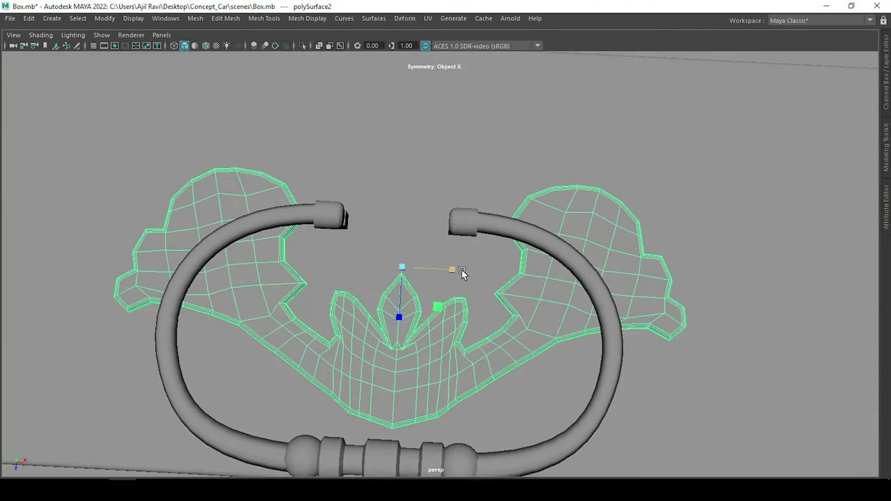
left_click_drag(456, 264, 503, 250, "alt")
scroll(499, 250, "down", 2)
Check the plate against the handle from the front and perspective views.
left_click(554, 222)
key("space")
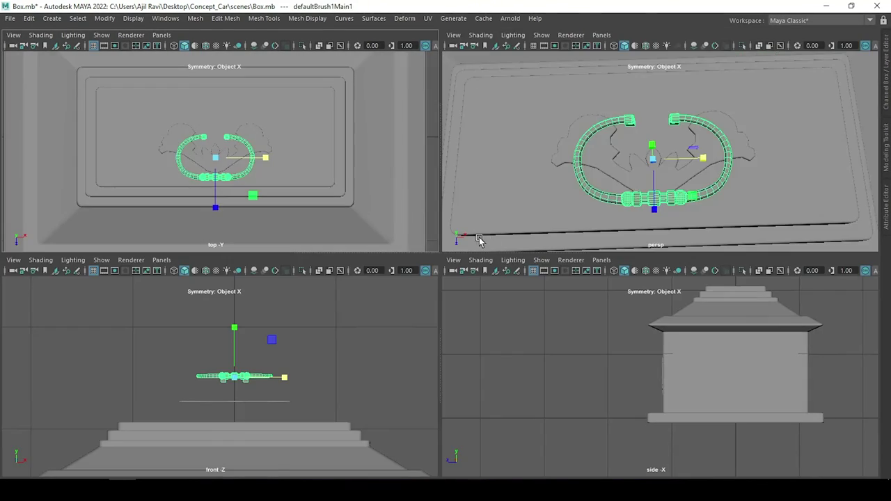
key("space")
mouse_move(587, 183)
left_mouse_down()
mouse_move(455, 242)
mouse_move(443, 211)
left_mouse_up()
key("space")
mouse_move(521, 293)
left_mouse_down("alt")
mouse_move(529, 239)
mouse_move(481, 234)
mouse_move(482, 221)
left_mouse_up("alt")
scroll(482, 222, "up", 5)
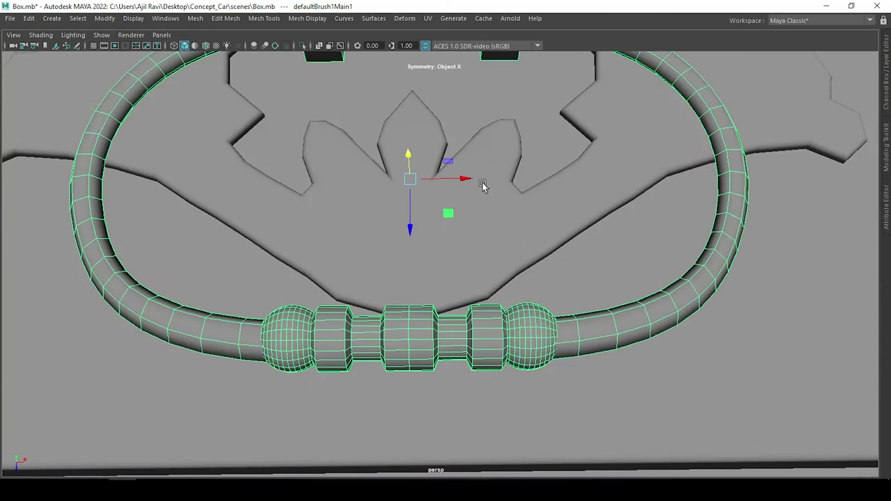
scroll(487, 258, "down", 2)
scroll(499, 261, "down", 1)
In top view, scale the plate smaller and narrower so it fits under the handle.
left_click(500, 259)
scroll(499, 259, "down", 3)
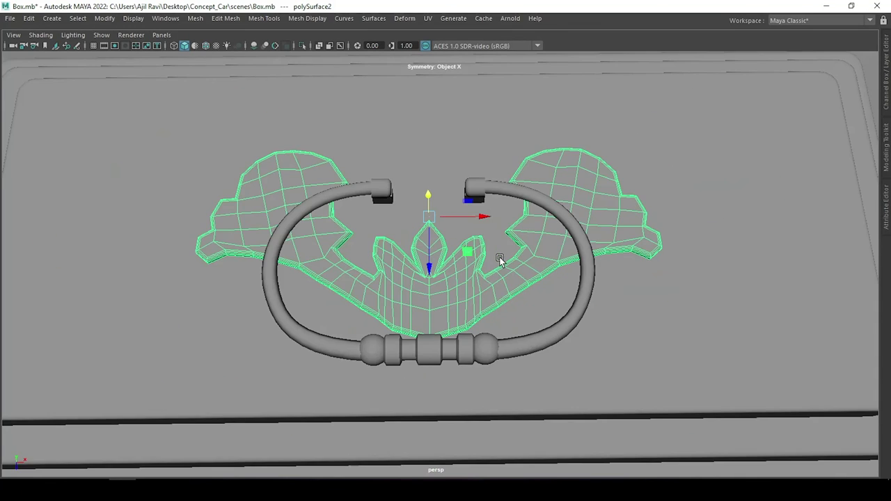
scroll(500, 259, "down", 1)
key("space")
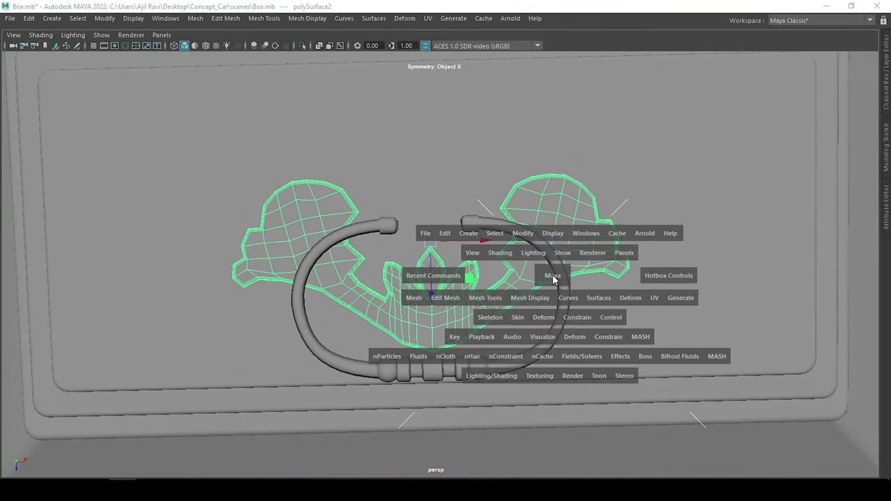
left_click_drag(487, 286, 487, 251)
key("f")
key("r")
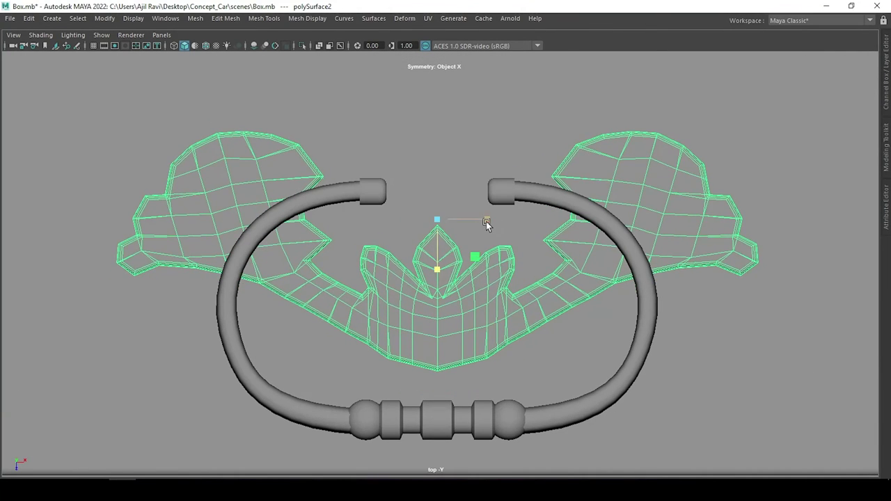
left_click_drag(437, 220, 435, 265)
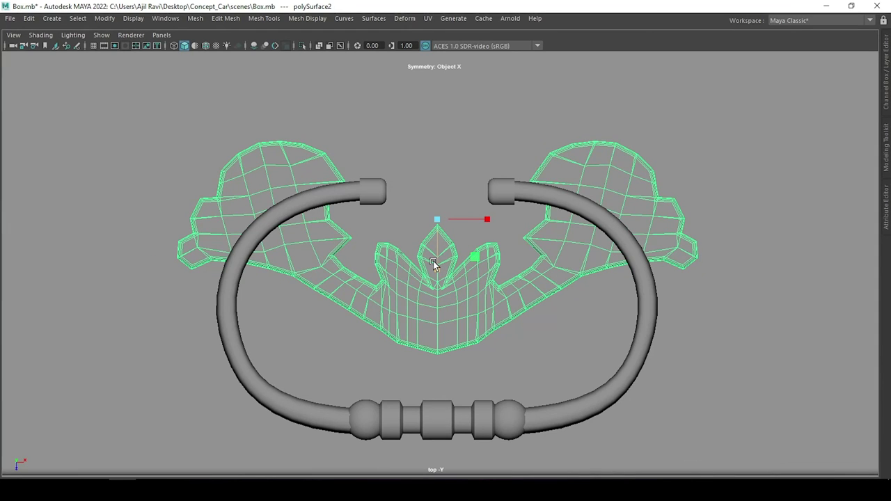
scroll(547, 246, "up", 1)
scroll(522, 298, "up", 4)
scroll(551, 280, "down", 5)
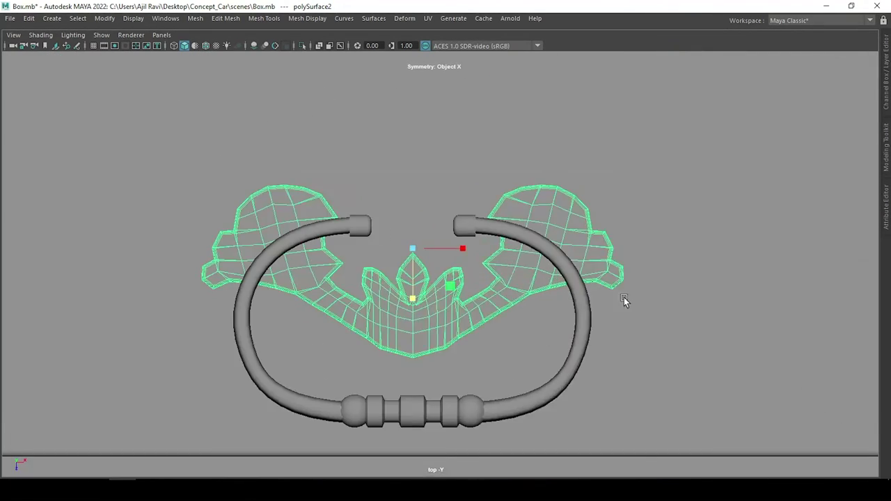
left_click(559, 237)
scroll(544, 234, "down", 3)
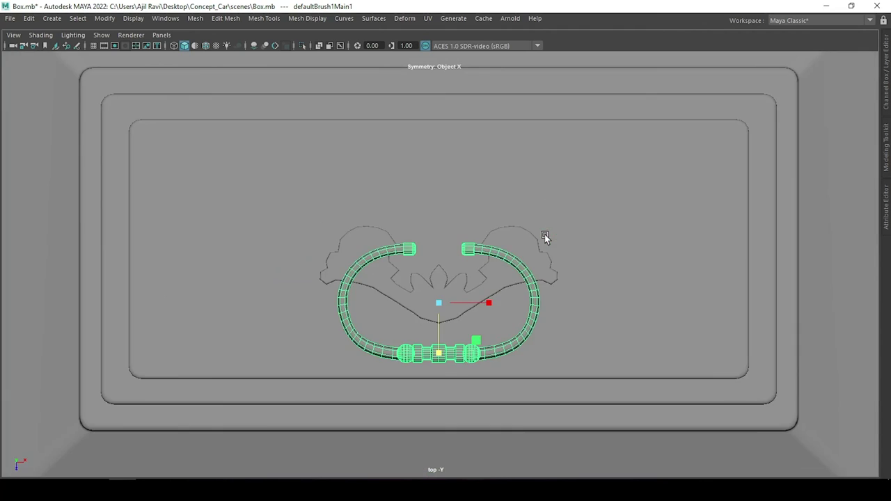
scroll(544, 234, "up", 3)
left_click(529, 243)
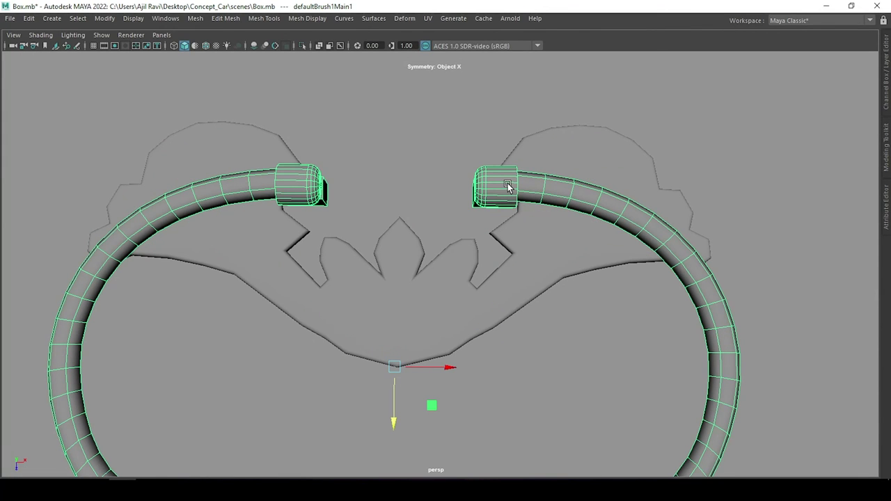
Select the handle's right end cap and shift it right and slightly up.
right_click_drag(507, 187, 476, 209)
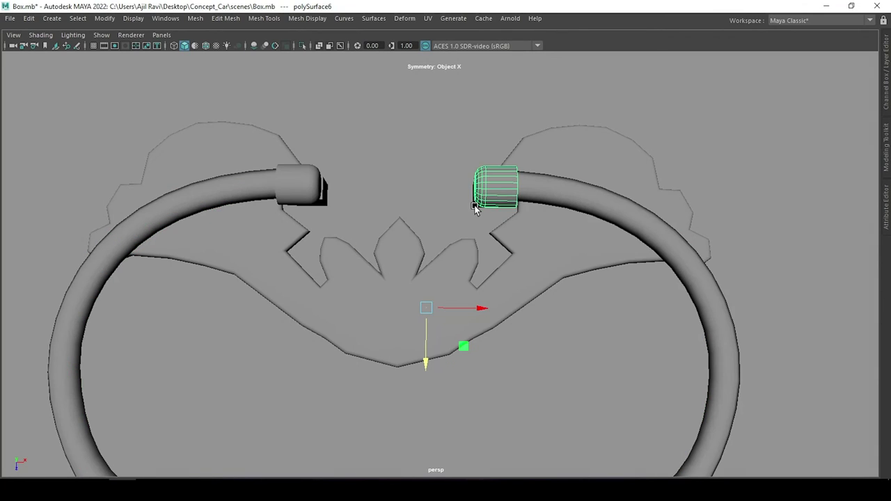
mouse_move(481, 308)
left_mouse_down()
mouse_move(506, 312)
mouse_move(484, 337)
left_mouse_up()
key("w")
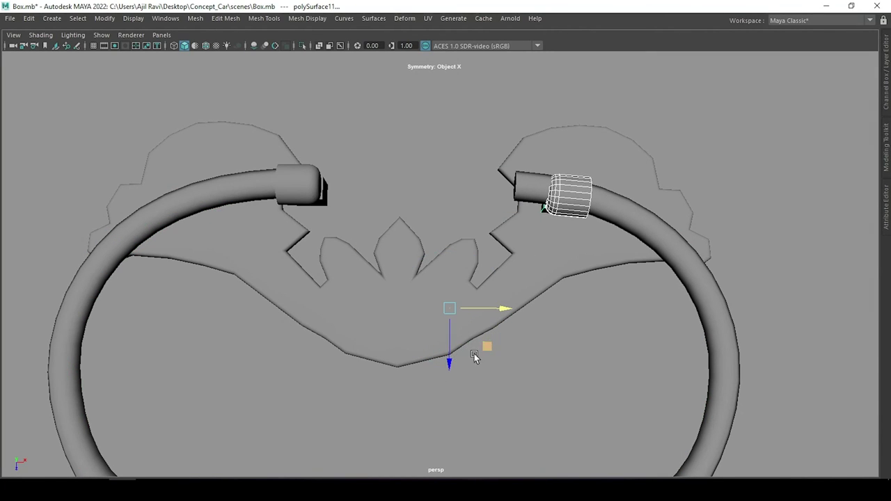
left_click_drag(449, 364, 449, 360)
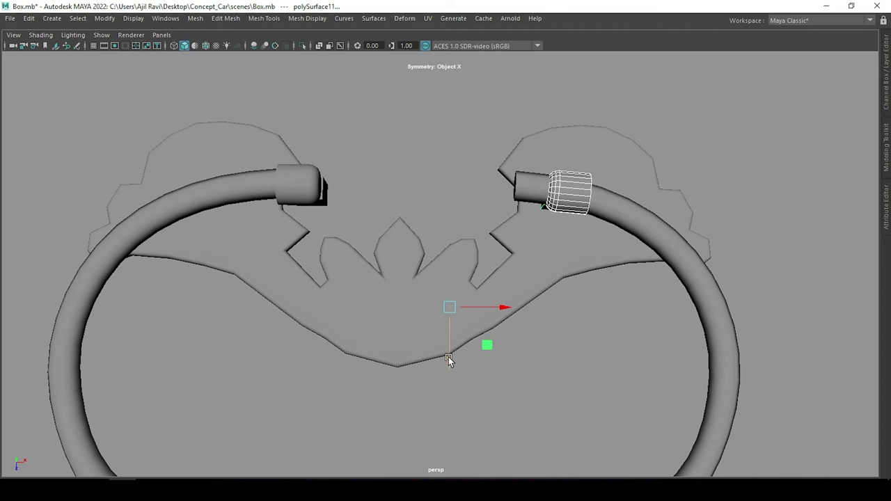
Rotate the end cap to follow the tube tip, then isolate the curved tube with Ctrl+1.
left_click_drag(509, 304, 601, 273, "alt")
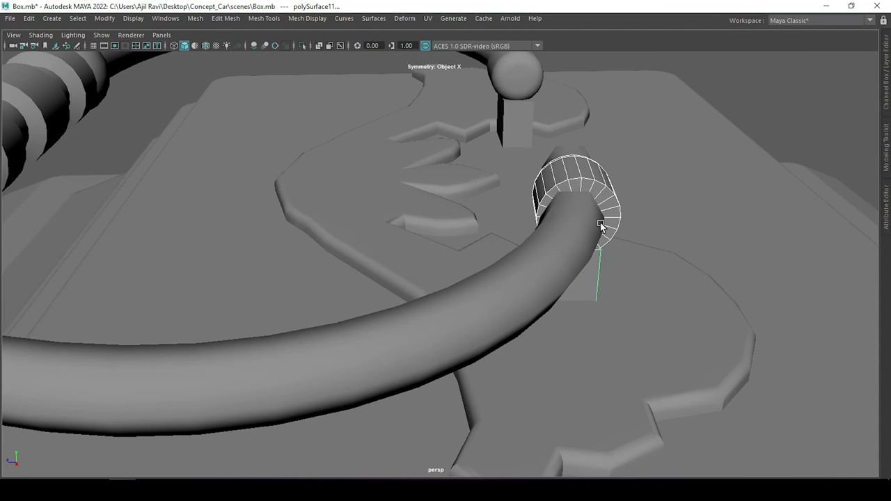
key("space")
left_click(537, 145)
key("e")
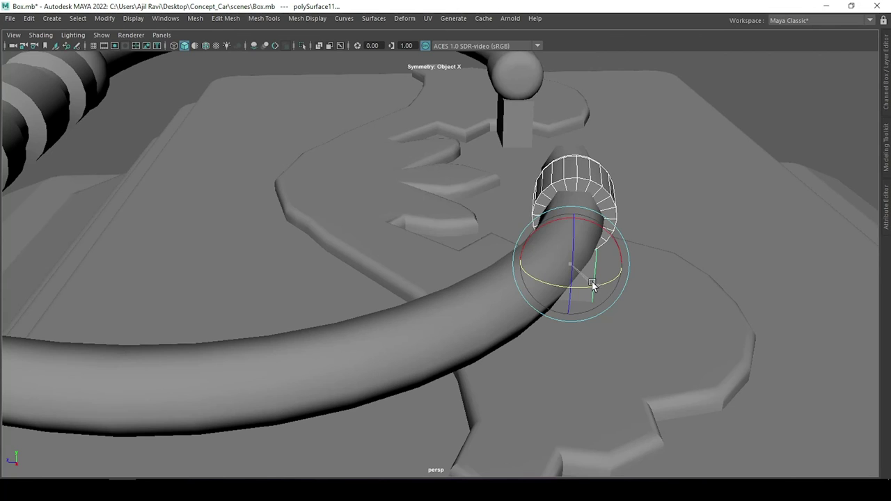
mouse_move(592, 285)
left_mouse_down("alt")
mouse_move(670, 268)
mouse_move(648, 252)
mouse_move(513, 280)
mouse_move(545, 275)
left_mouse_up("alt")
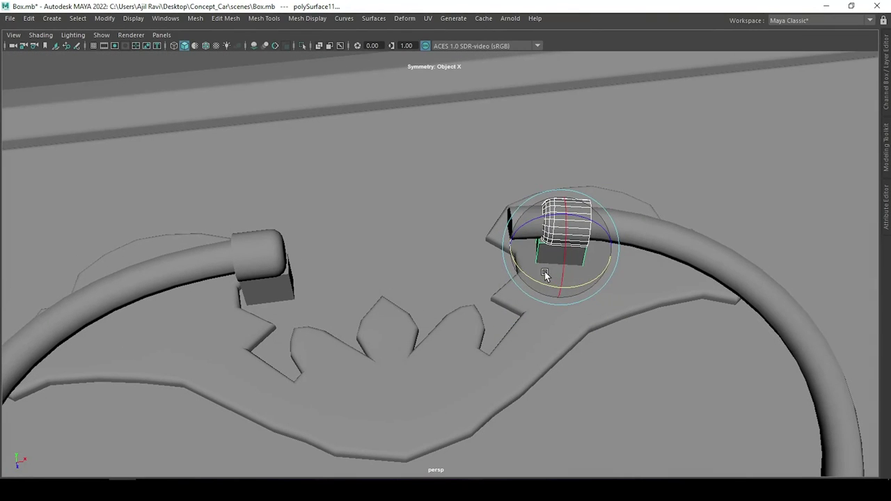
left_click(644, 225)
key("ctrl+1")
Marquee the tube's open end, then exit isolate to show the whole scene with the lid level.
left_click_drag(489, 167, 564, 288)
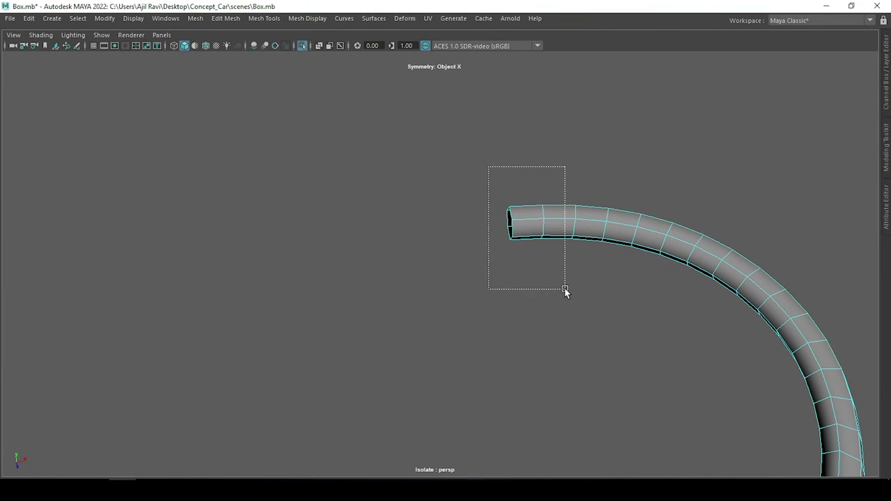
key("F8")
key("ctrl+1")
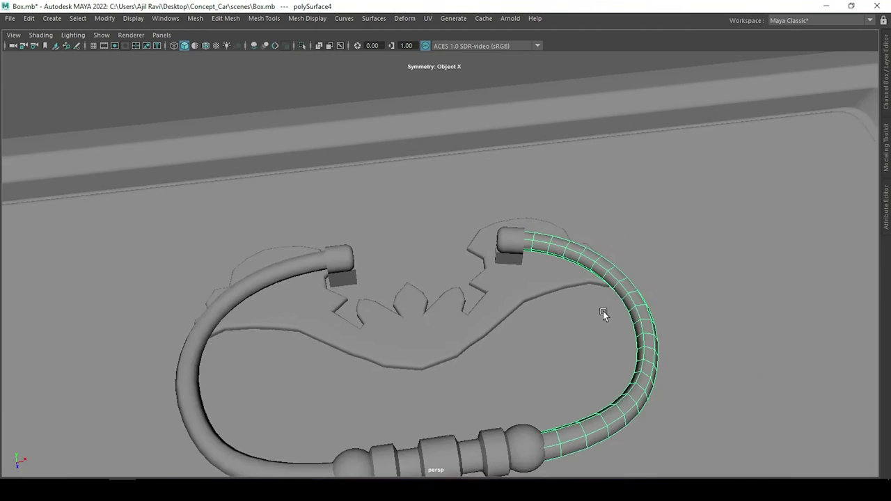
left_click_drag(603, 311, 564, 267, "alt")
scroll(561, 261, "down", 3)
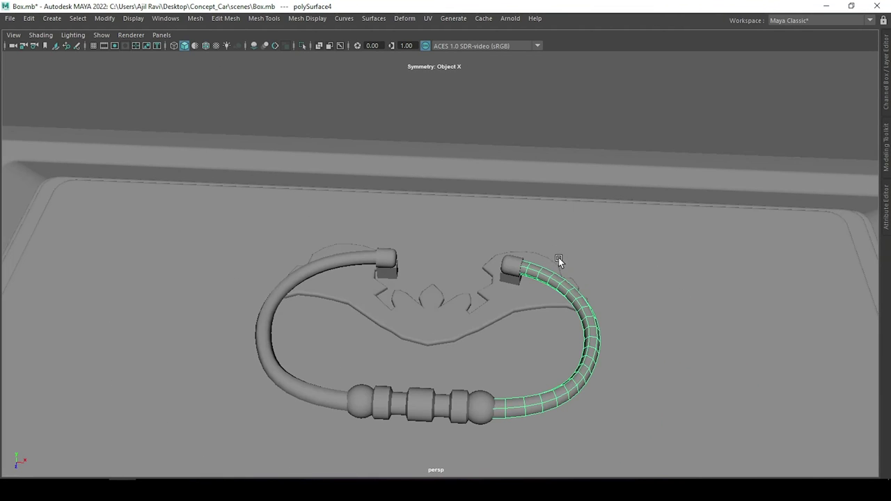
Remove the left handle half and mirror the right half on X from the top view.
left_click(390, 272)
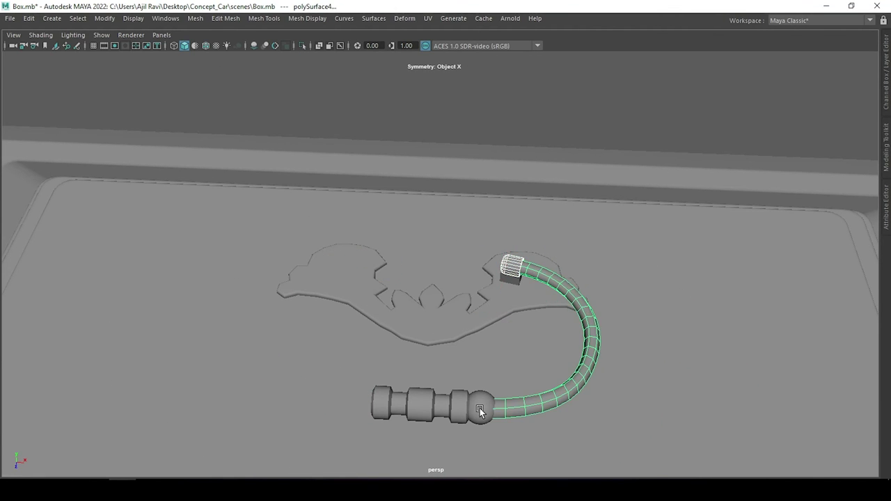
left_click(557, 366)
mouse_move(554, 367)
left_mouse_down("alt")
mouse_move(552, 318)
mouse_move(529, 265)
left_mouse_up("alt")
key("f")
key("space")
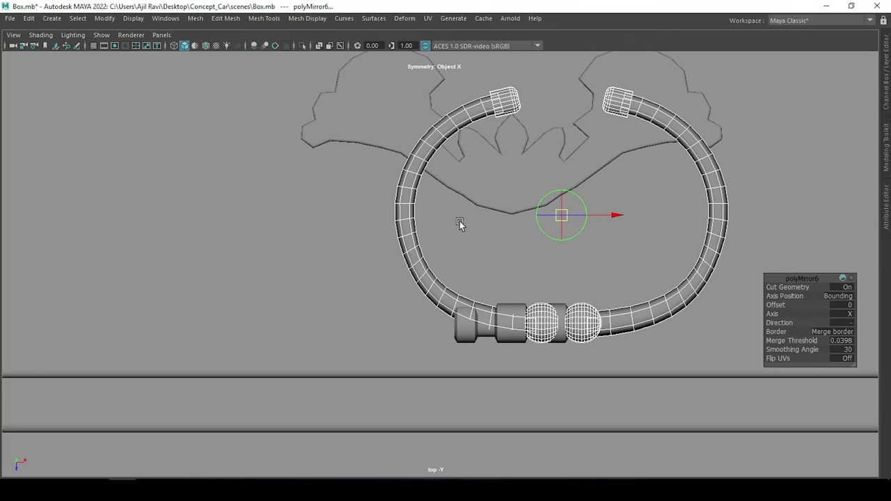
Undo the first mirror and reapply it through Mesh > Mirror options.
key("ctrl+z")
key("space")
left_click_drag(324, 186, 428, 359)
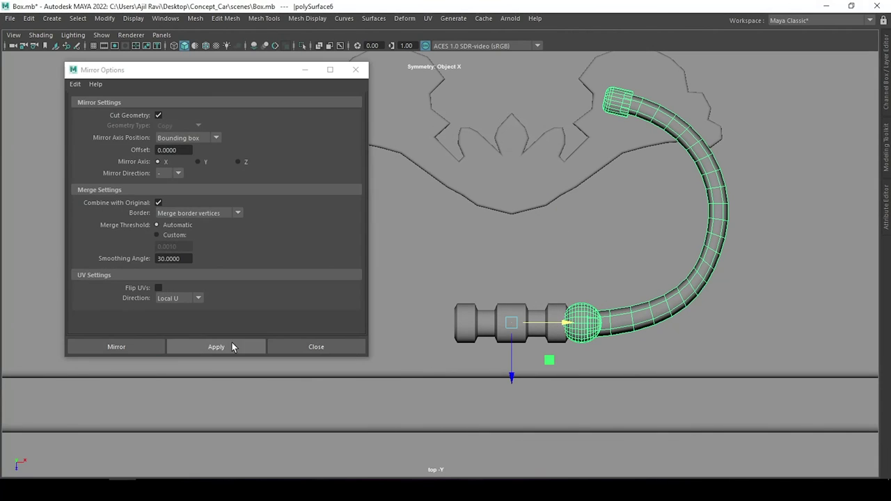
left_click(232, 344)
left_click(313, 346)
Combine the mirrored halves into one mesh with Mesh > Combine.
key("space")
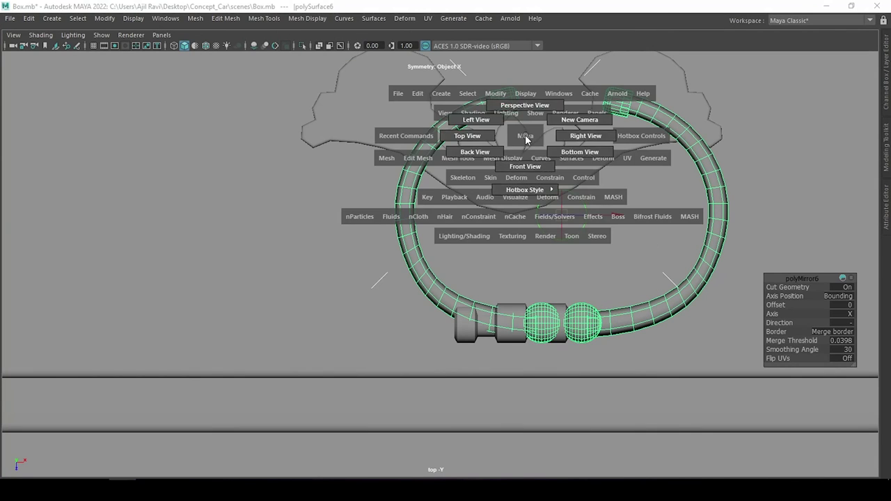
left_click(386, 158)
left_click(417, 203)
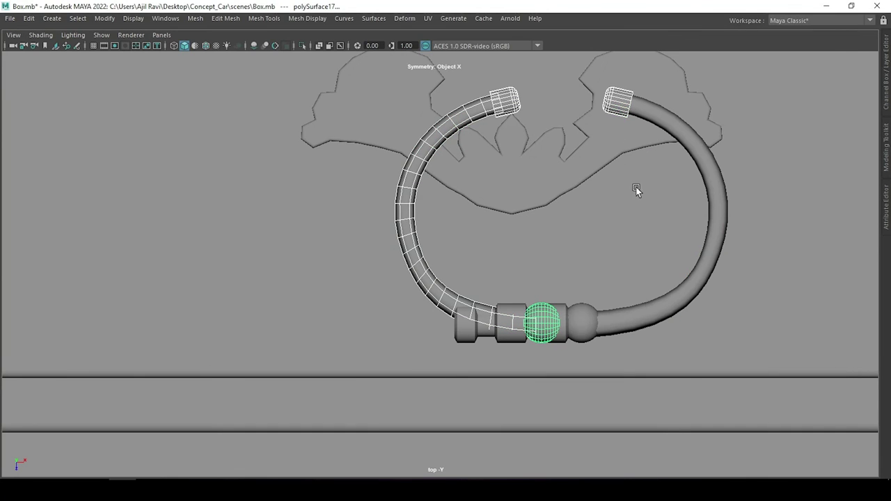
left_click_drag(636, 189, 646, 229, "alt")
mouse_move(566, 243)
left_mouse_down("alt")
mouse_move(531, 248)
mouse_move(505, 201)
left_mouse_up("alt")
key("space")
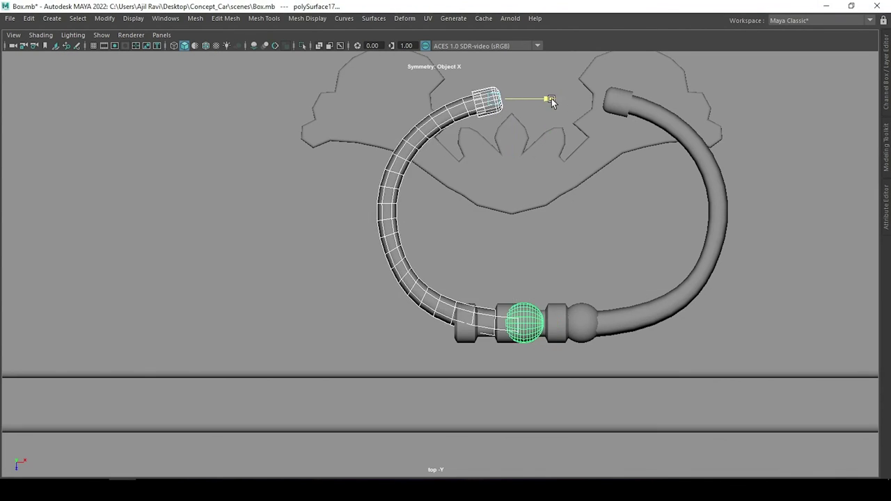
In front view, nudge the left handle half slightly right along X.
left_click_drag(460, 101, 466, 104)
key("space")
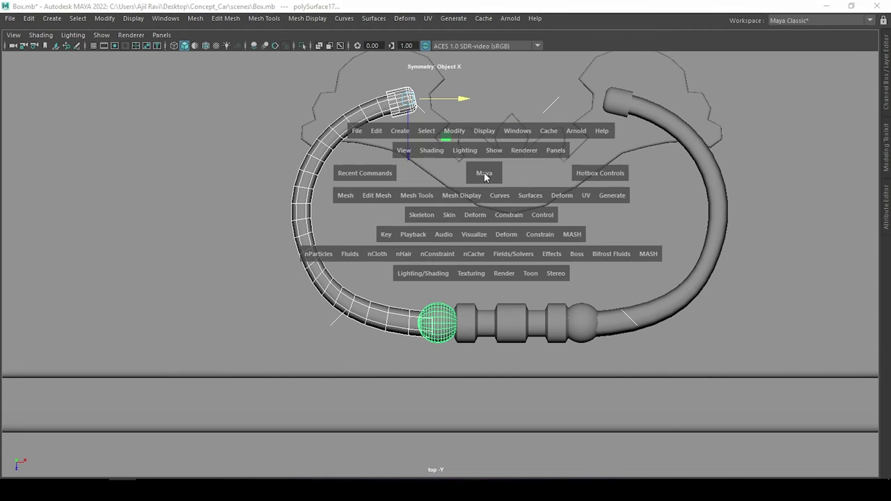
left_click_drag(483, 172, 451, 217)
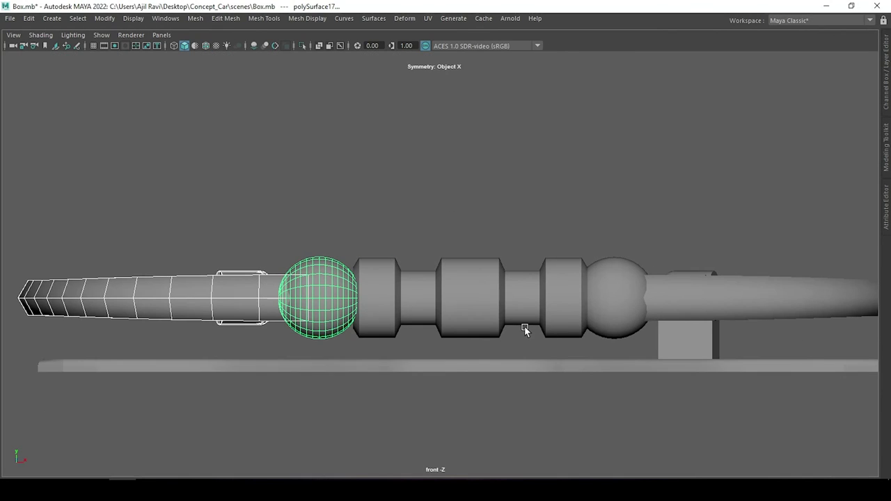
left_click(415, 325)
key("f")
key("space")
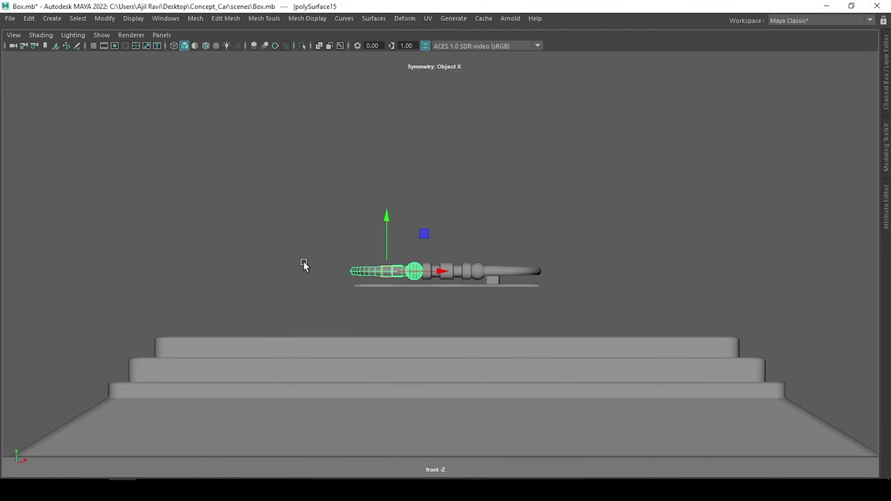
scroll(670, 317, "up", 3)
scroll(488, 306, "up", 3)
scroll(261, 295, "up", 3)
left_click_drag(261, 295, 264, 293)
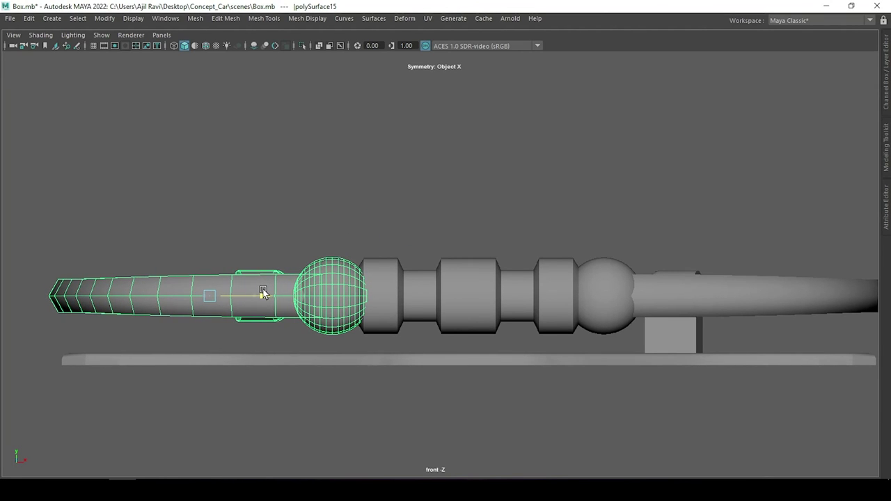
left_click(301, 232)
Mirror the right support block across World X using Mirror Options.
key("space")
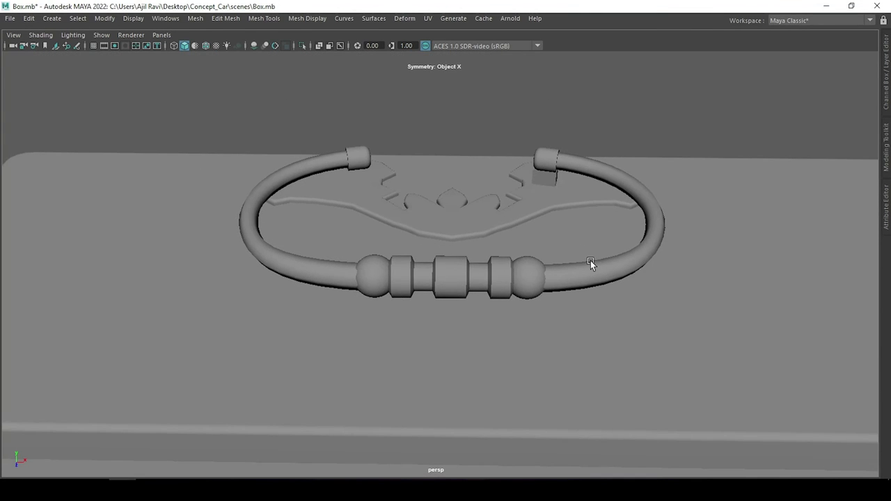
left_click(535, 265)
left_click_drag(535, 265, 515, 316, "alt")
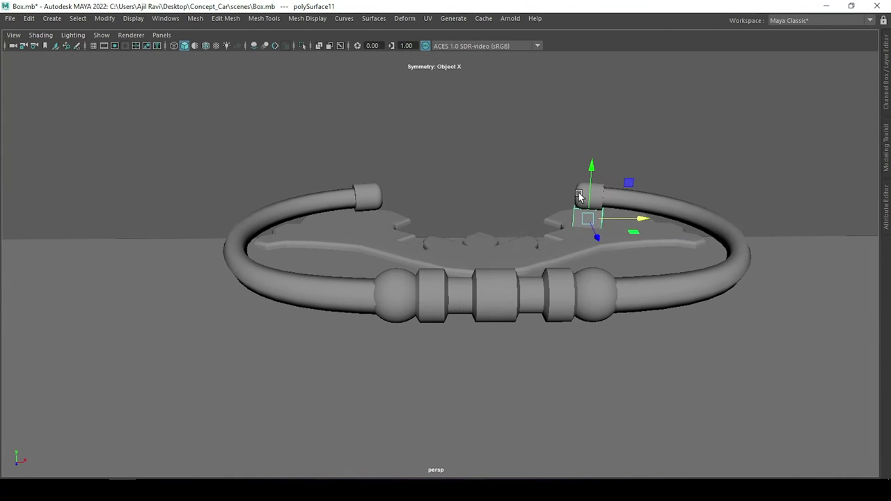
key("space")
left_click(519, 350)
left_click(170, 172)
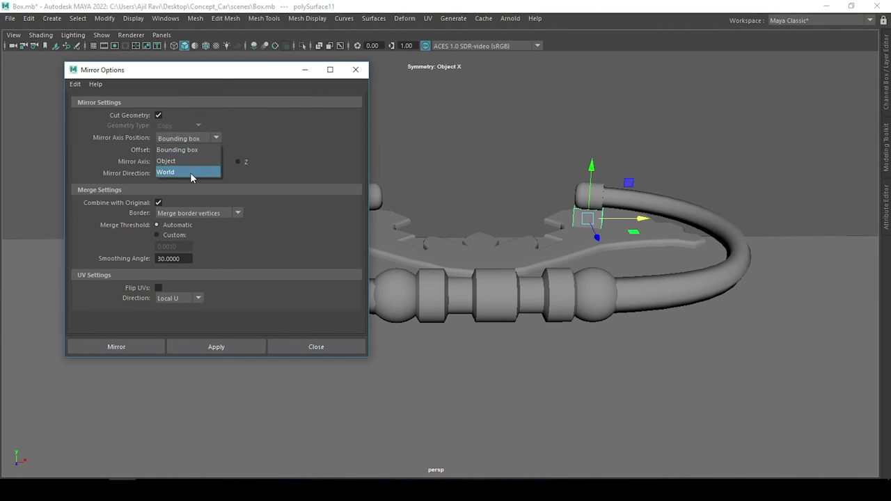
left_click(190, 172)
left_click(196, 346)
left_click(316, 346)
Shift the block and its copy slightly along X, then inspect the ring from above the lid.
mouse_move(445, 279)
left_mouse_down("alt")
mouse_move(525, 225)
mouse_move(429, 236)
mouse_move(495, 250)
mouse_move(487, 215)
mouse_move(631, 197)
mouse_move(583, 271)
mouse_move(622, 192)
mouse_move(666, 249)
mouse_move(453, 247)
mouse_move(523, 268)
left_mouse_up("alt")
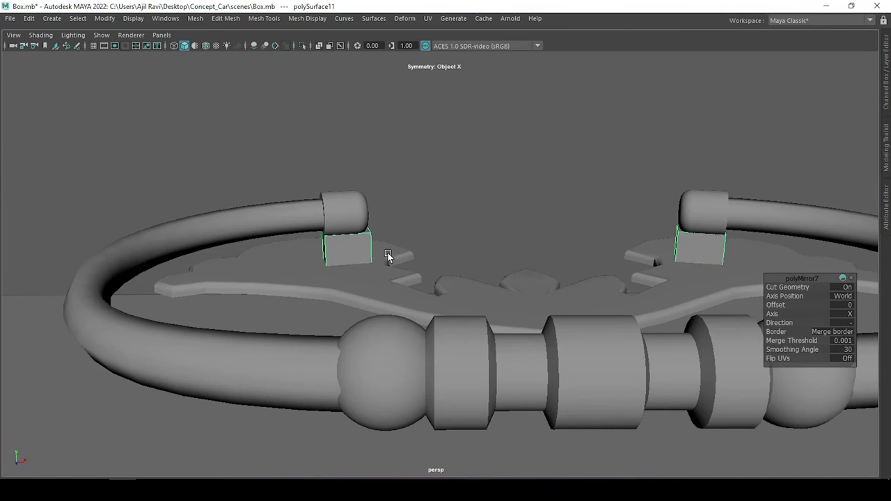
key("w")
left_click_drag(764, 248, 764, 249)
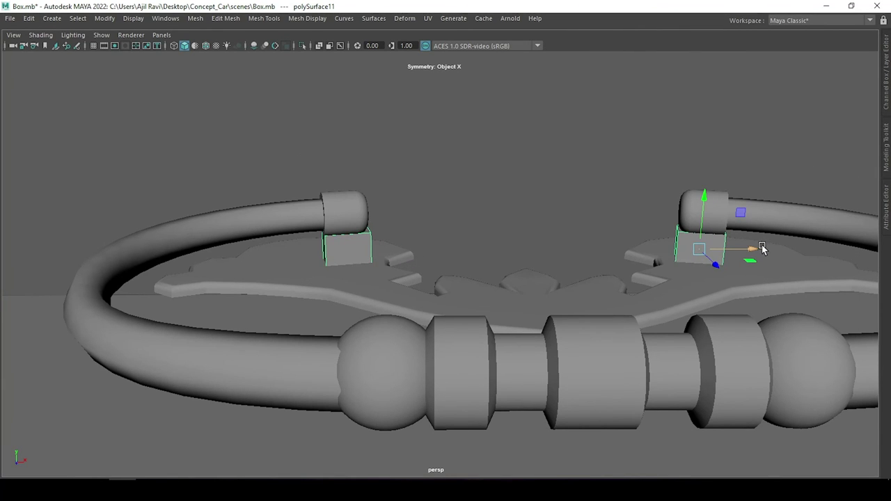
scroll(763, 249, "down", 5)
mouse_move(678, 257)
left_mouse_down("alt")
mouse_move(579, 302)
mouse_move(614, 167)
left_mouse_up("alt")
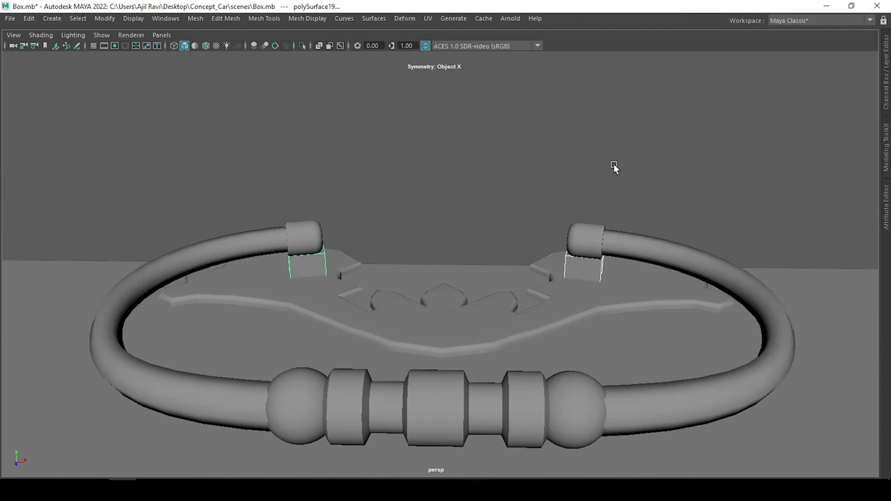
scroll(614, 167, "down", 3)
mouse_move(589, 260)
left_mouse_down("alt")
mouse_move(583, 291)
mouse_move(390, 341)
left_mouse_up("alt")
Select the ornament plate and check it framed in front-view wireframe, then return to shaded.
left_click(376, 336)
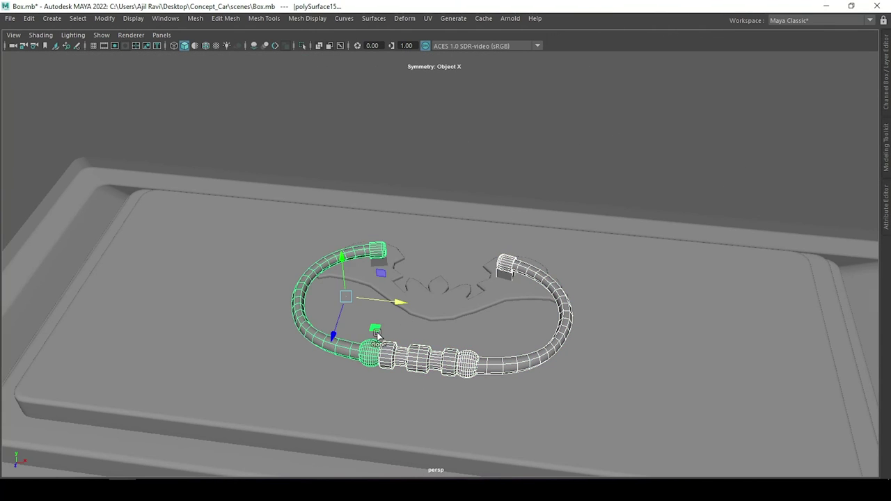
left_click(376, 337)
key("space")
mouse_move(471, 265)
left_mouse_down()
mouse_move(472, 299)
mouse_move(463, 252)
mouse_move(459, 304)
left_mouse_up()
scroll(463, 304, "down", 3)
scroll(439, 356, "up", 3)
key("4")
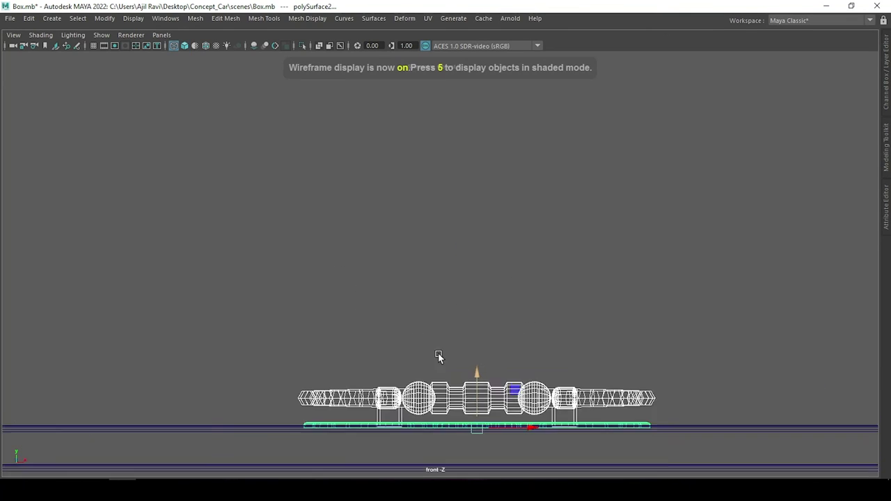
key("f")
scroll(734, 352, "down", 3)
scroll(720, 346, "down", 1)
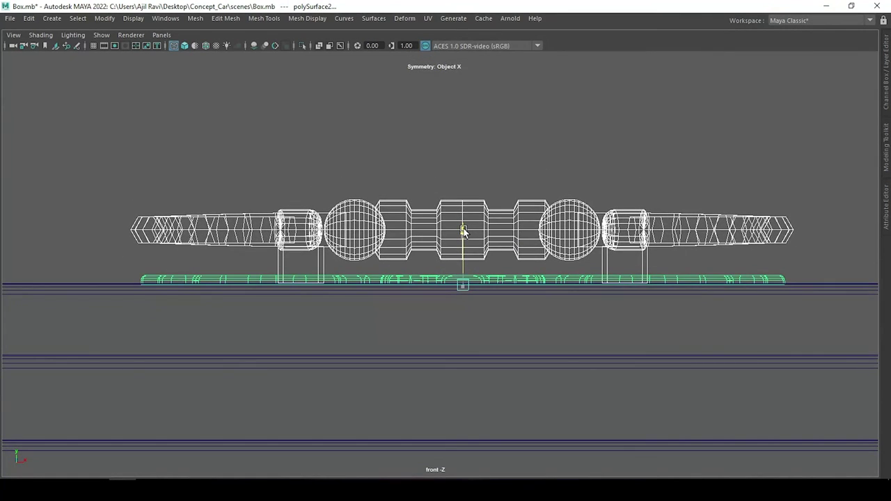
key("5")
Orbit the perspective view down onto the lid and select the handle and plate.
key("space")
mouse_move(429, 222)
left_mouse_down()
mouse_move(428, 192)
mouse_move(494, 251)
mouse_move(474, 291)
mouse_move(499, 288)
mouse_move(503, 274)
left_mouse_up()
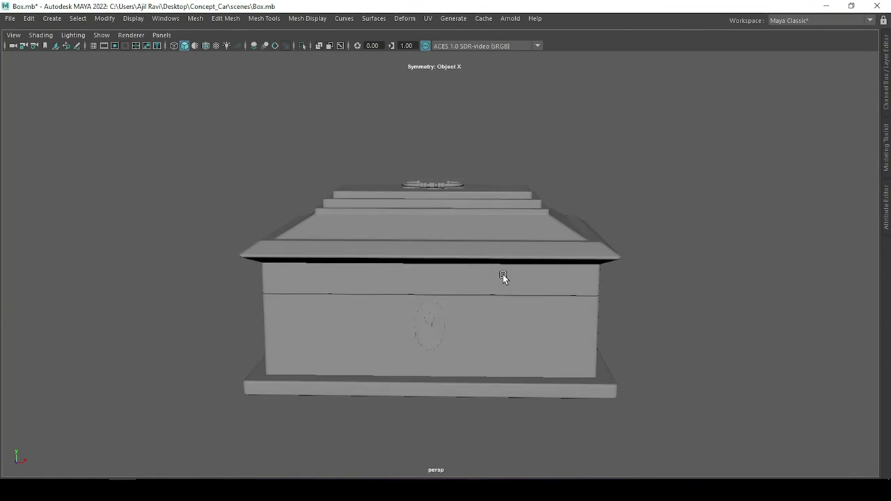
right_click_drag(503, 274, 525, 302, "alt")
left_click_drag(525, 302, 532, 357, "alt")
scroll(444, 200, "up", 5)
left_click(444, 200)
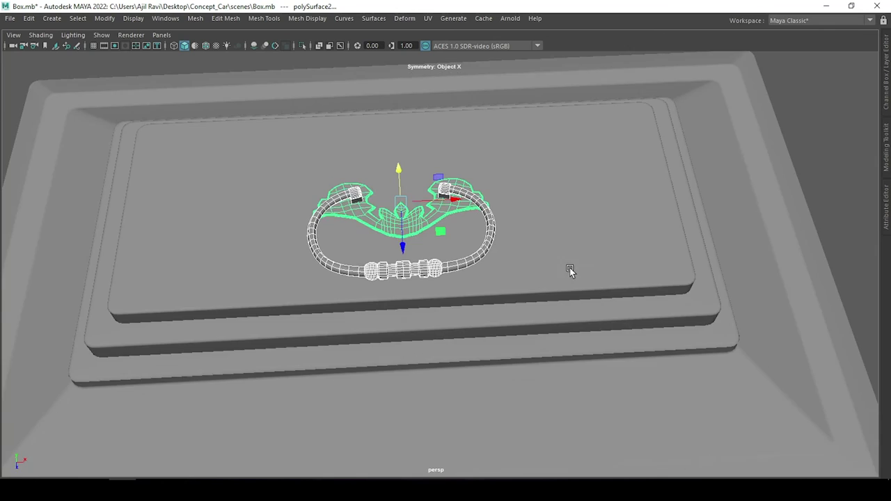
scroll(534, 311, "down", 3)
Zoom in on the winged ornament plate in top-view wireframe and select it alone.
key("space")
left_click(457, 252)
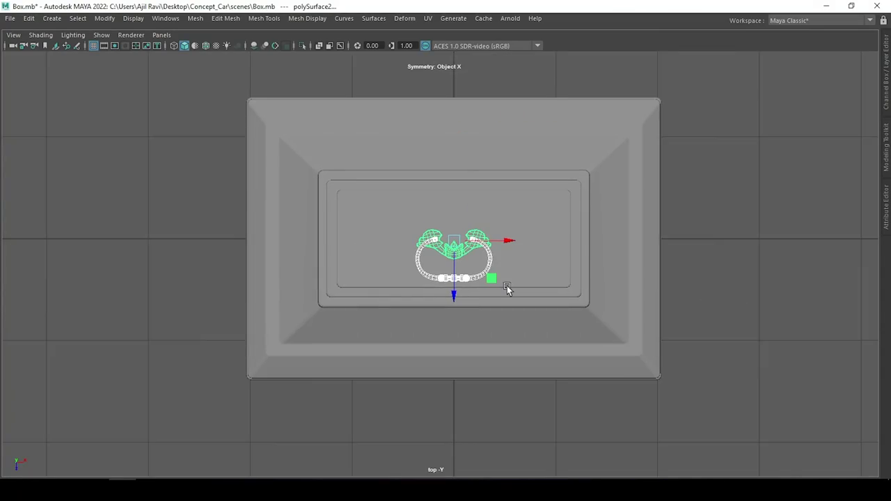
scroll(508, 290, "up", 3)
scroll(519, 280, "up", 3)
key("4")
scroll(559, 308, "down", 1)
scroll(549, 323, "up", 2)
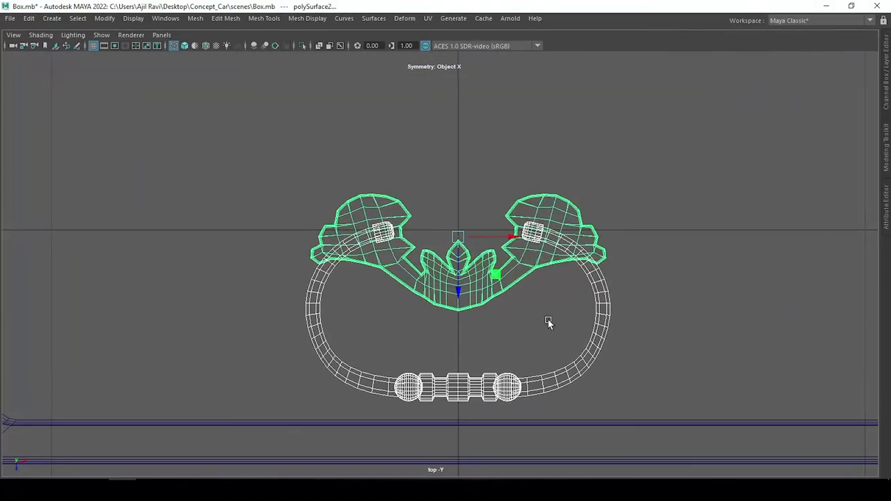
key("space")
scroll(526, 232, "up", 3)
scroll(426, 256, "up", 3)
left_click(427, 256)
left_click(427, 256)
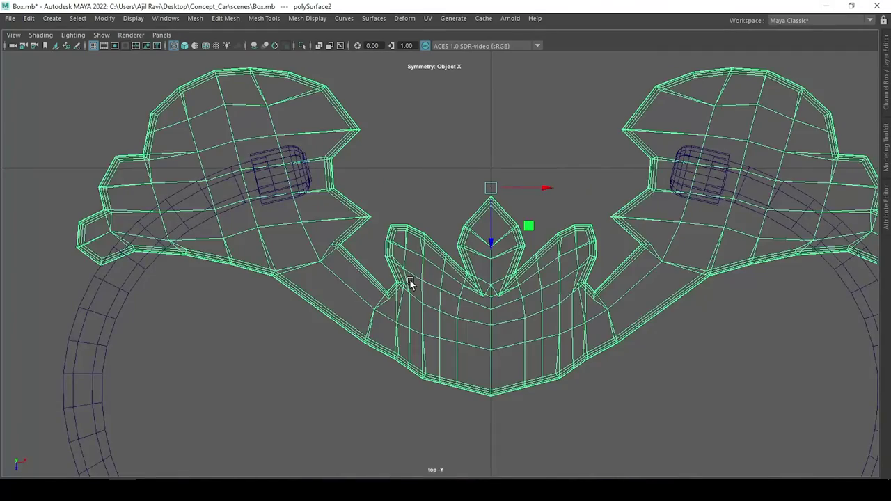
key("5")
scroll(618, 283, "up", 3)
Select two edges on the plate's right wing and view it from the top, shaded.
scroll(639, 256, "up", 2)
right_click_drag(639, 256, 613, 257)
left_click(614, 258)
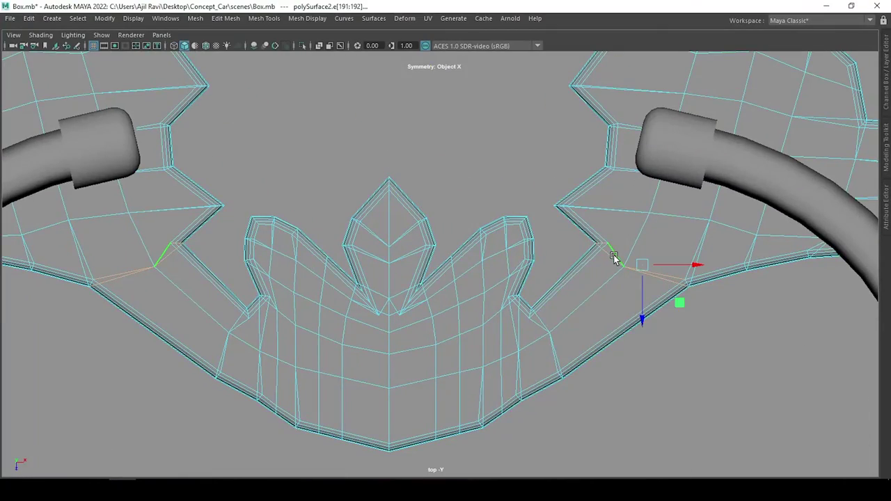
key("space")
key("space")
scroll(611, 230, "up", 5)
scroll(471, 247, "up", 3)
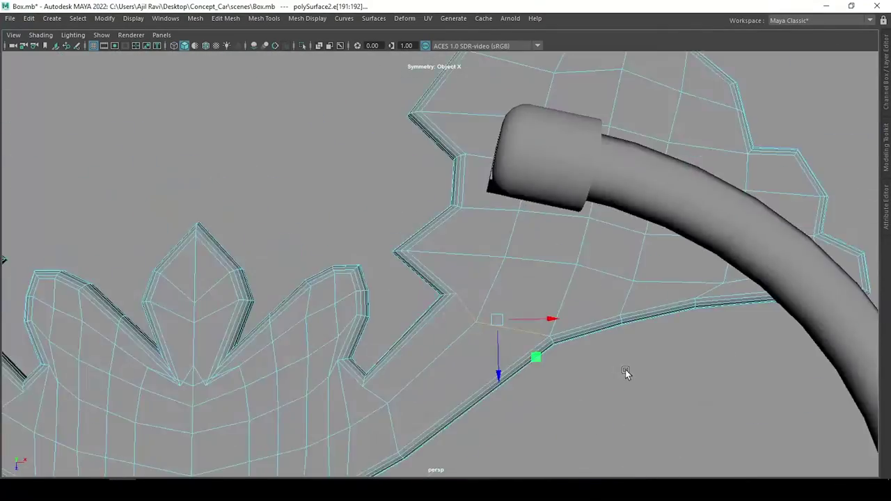
key("space")
scroll(655, 326, "up", 5)
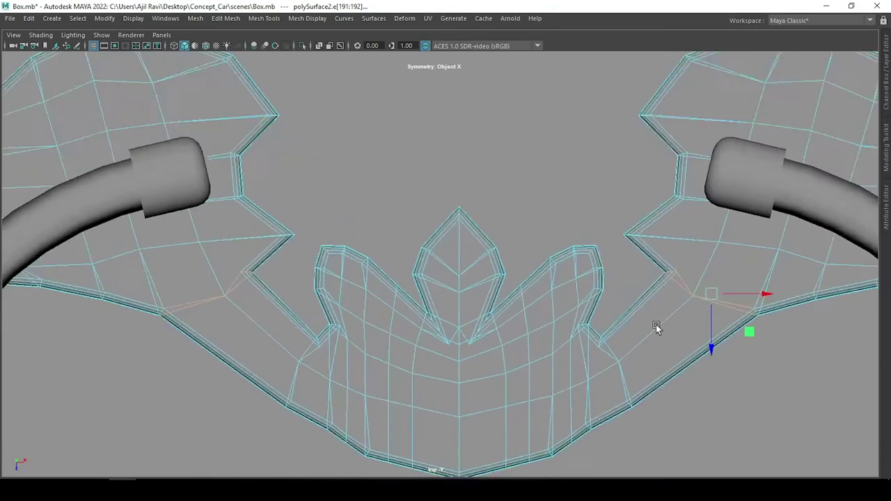
scroll(655, 326, "down", 1)
In vertex mode, raise the lower wing vertex slightly, then return to Object Mode.
right_click_drag(670, 299, 669, 277)
left_click_drag(658, 348, 659, 341)
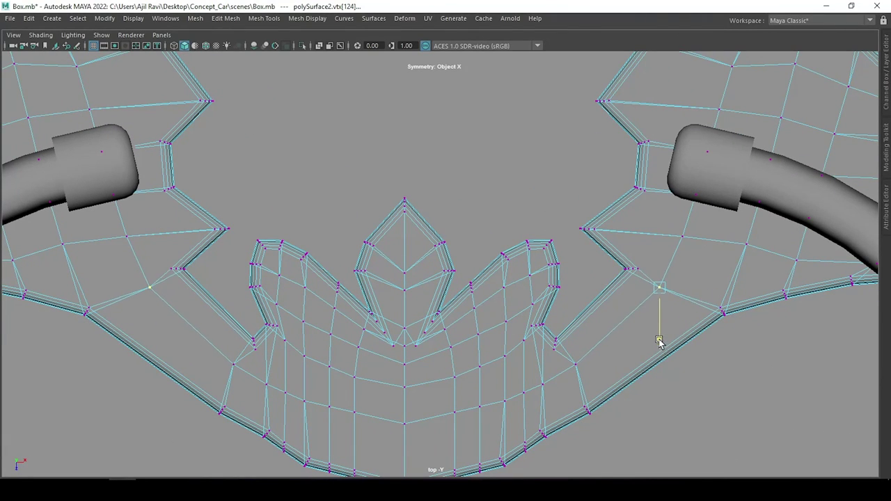
scroll(656, 332, "down", 5)
scroll(656, 332, "up", 2)
right_click_drag(567, 183, 622, 165)
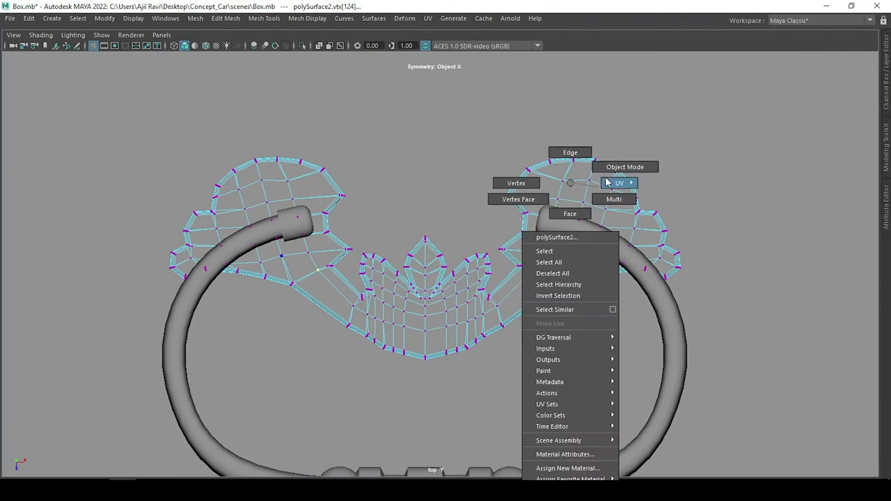
mouse_move(555, 193)
right_mouse_down("shift")
mouse_move(511, 266)
mouse_move(525, 281)
right_mouse_up("shift")
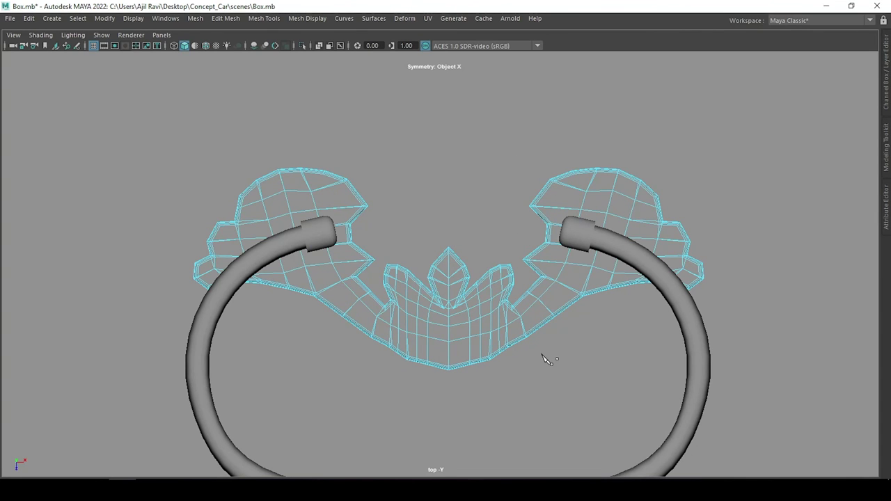
Select the plate's bottom-centre vertex, zoom in on it, and return to Object Mode.
scroll(453, 377, "up", 2)
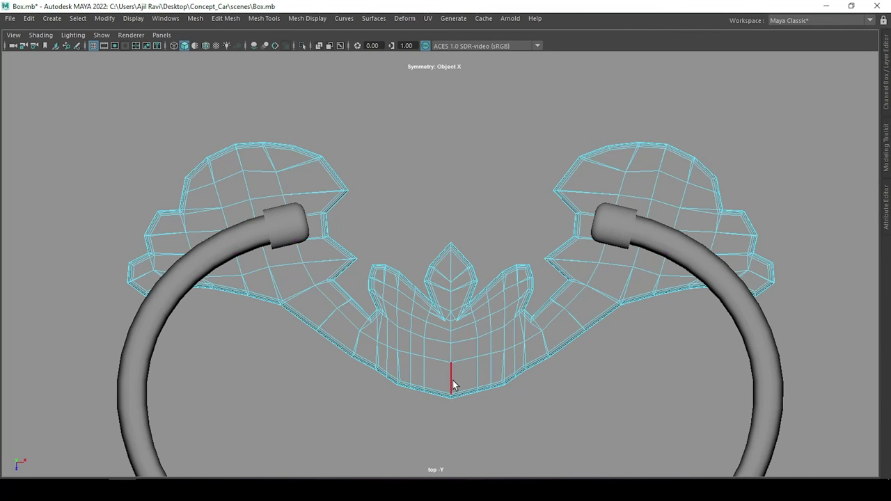
key("F9")
left_click(452, 385)
key("f")
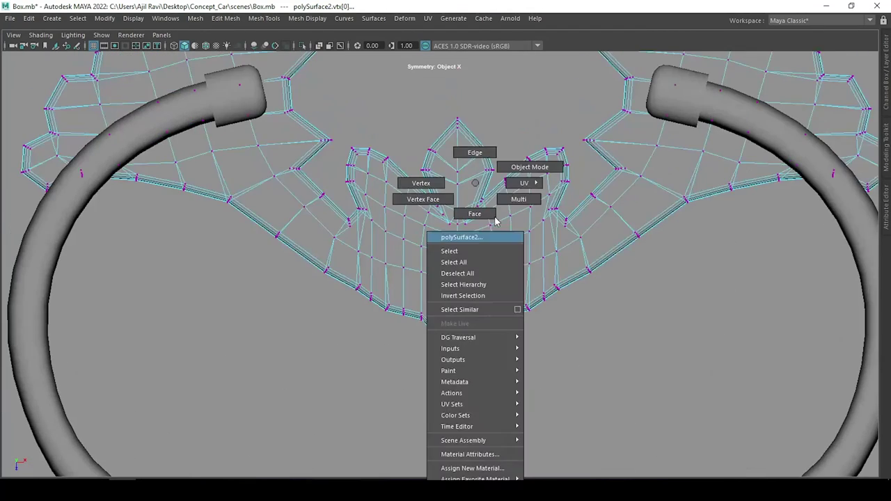
right_click_drag(474, 183, 529, 165)
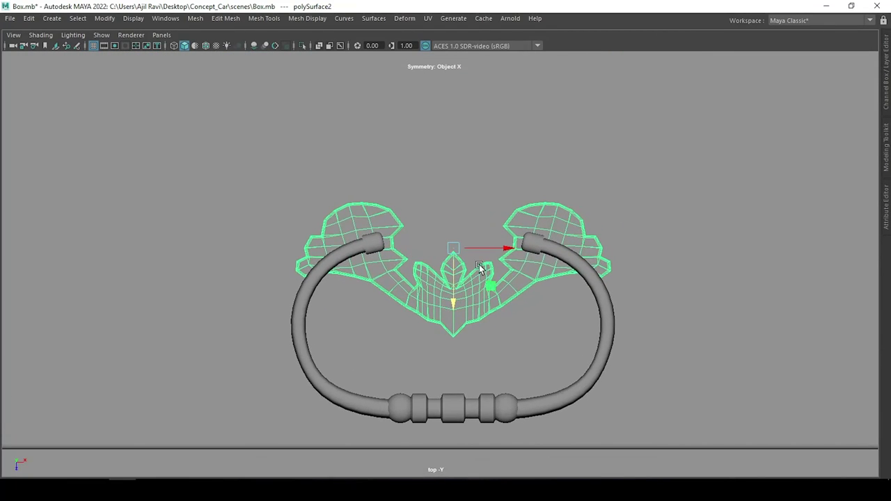
Combine the beaded handle and ornament plate into one mesh and scale it to fit the lid.
scroll(478, 268, "down", 5)
scroll(437, 191, "up", 2)
key("space")
left_click(348, 254)
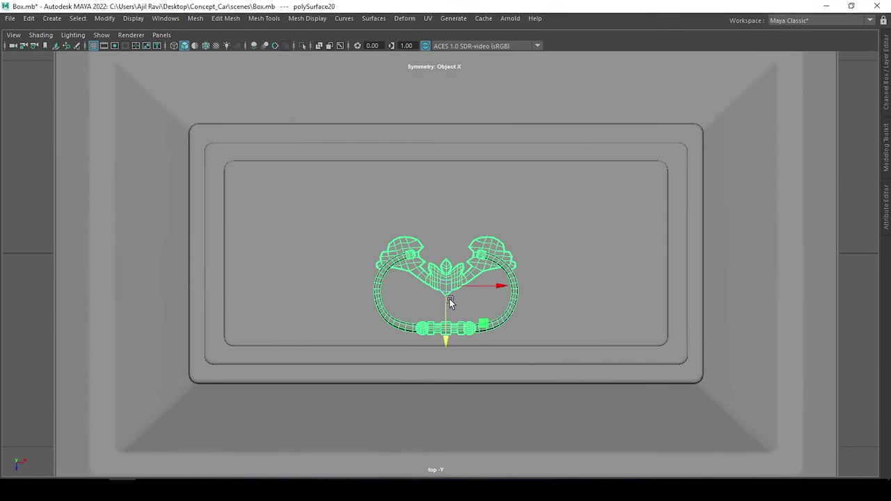
scroll(449, 299, "up", 2)
key("r")
left_click_drag(448, 285, 449, 284)
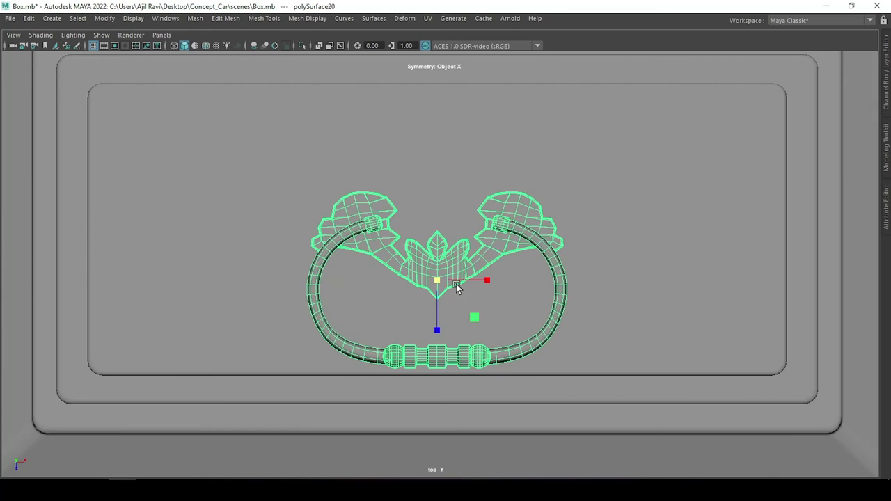
scroll(448, 286, "down", 2)
Check the combined mesh in wireframe display from the perspective view.
key("4")
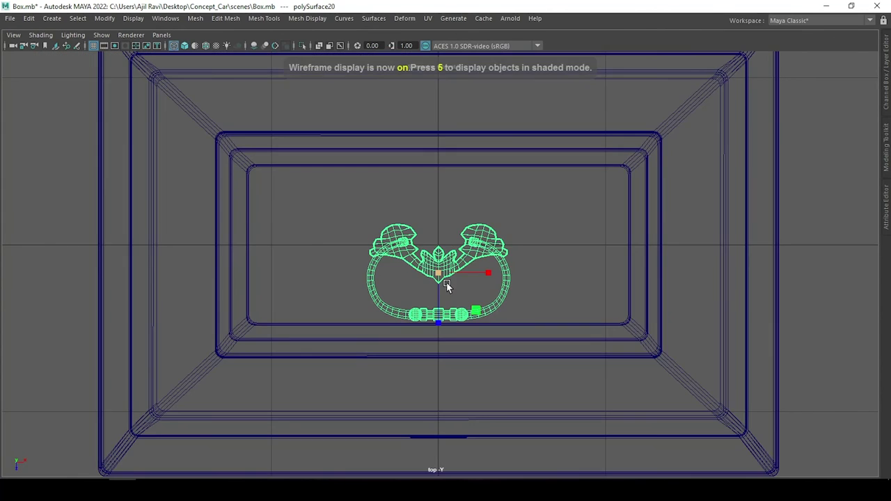
left_click(518, 170)
scroll(518, 170, "up", 1)
scroll(517, 169, "up", 3)
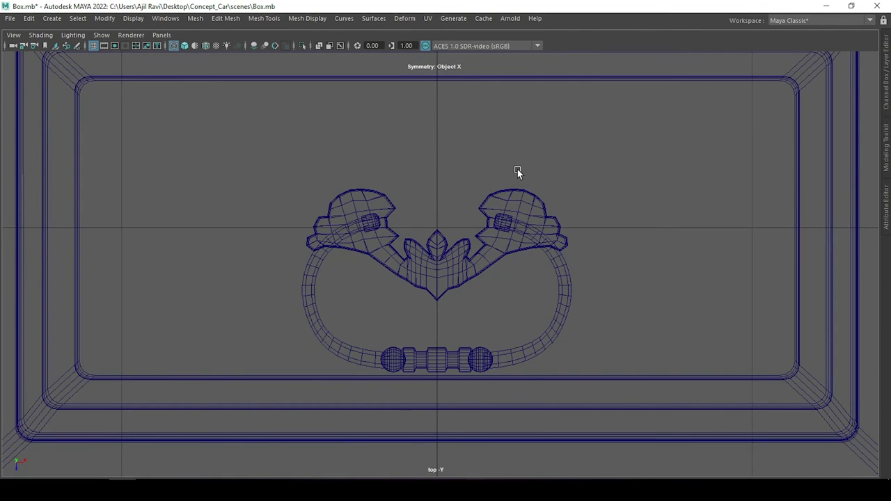
scroll(517, 169, "down", 3)
key("space")
left_click_drag(447, 266, 446, 239)
scroll(535, 287, "down", 5)
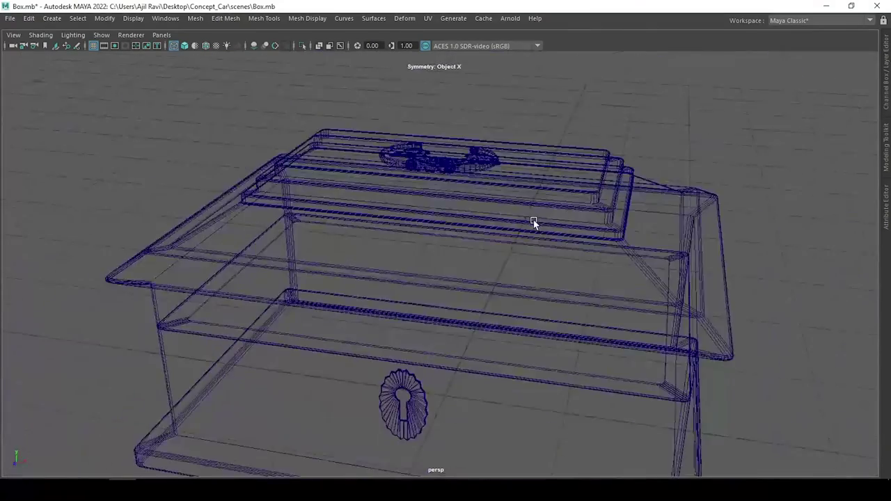
scroll(539, 215, "down", 3)
Return to shaded display and frame the whole box in the front view.
key("5")
mouse_move(539, 215)
left_mouse_down("alt")
mouse_move(551, 322)
mouse_move(533, 336)
mouse_move(559, 322)
left_mouse_up("alt")
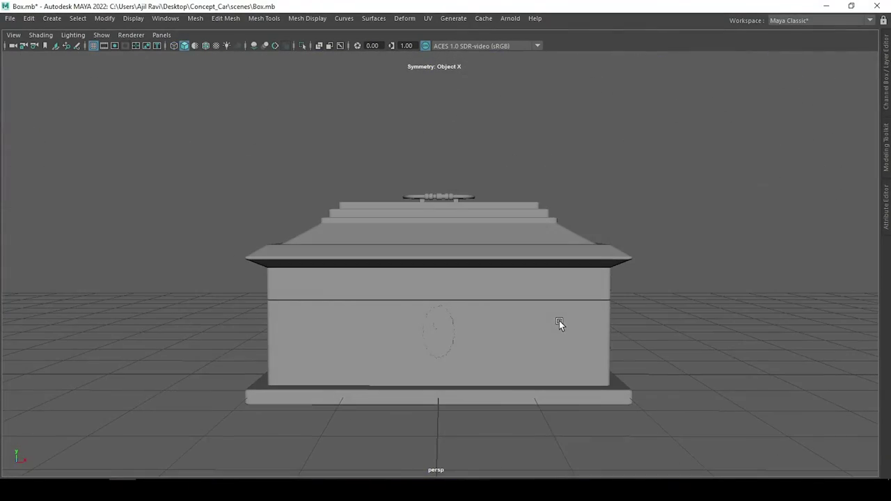
key("space")
left_click_drag(493, 282, 544, 346)
key("a")
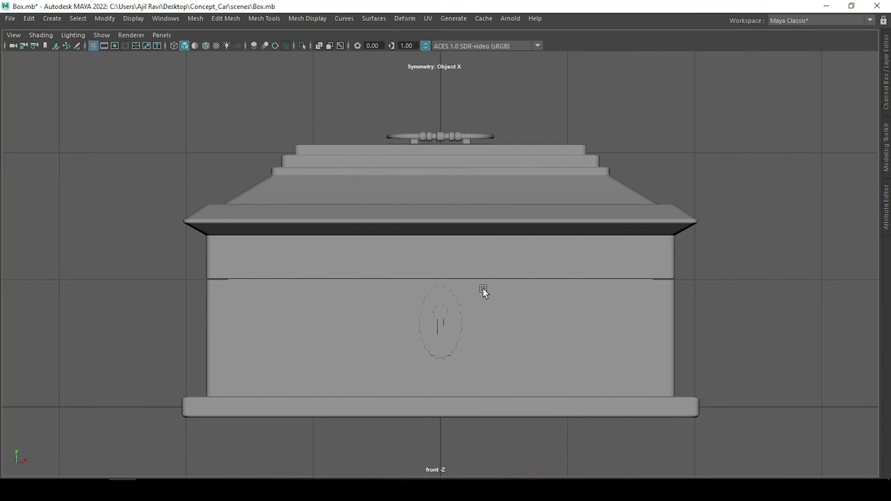
Split the combined handle and plate back into separate pieces with Mesh > Separate.
left_click(439, 172)
key("space")
key("f")
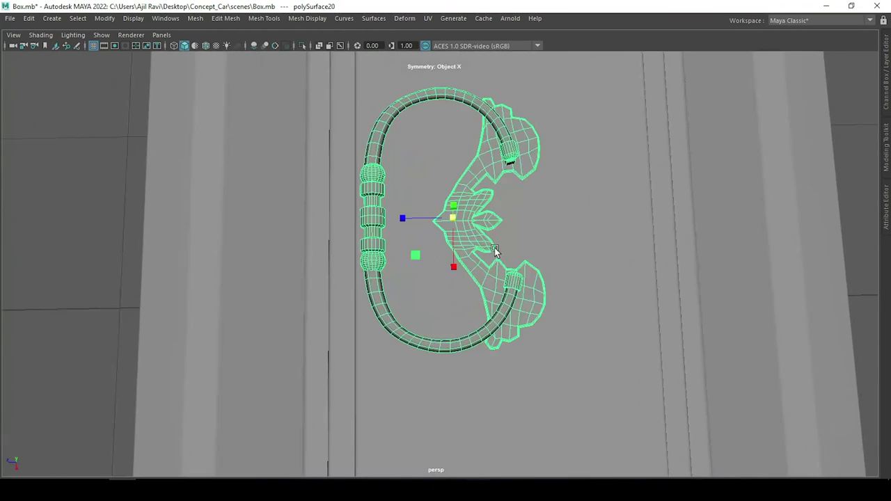
key("space")
left_click_drag(359, 205, 363, 231)
left_click(379, 260)
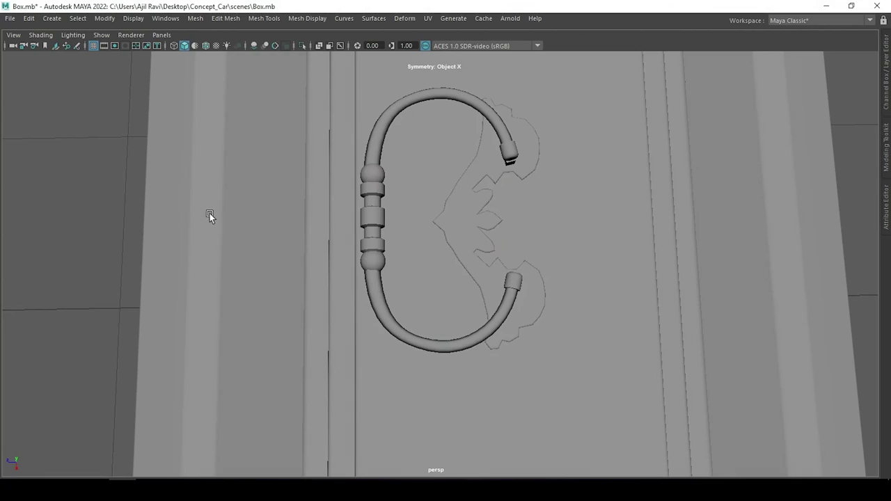
left_click(439, 348)
scroll(470, 216, "up", 5)
Combine the handle pieces and the winged ornament plate into one mesh.
key("space")
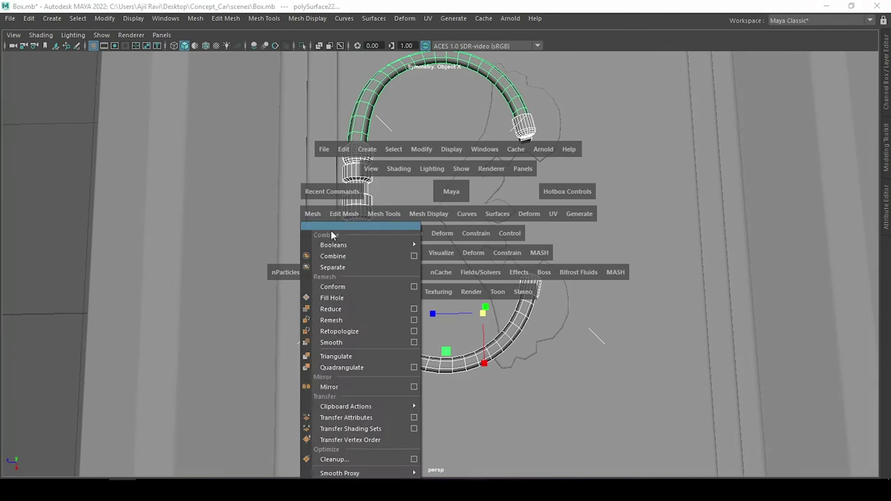
left_click(331, 256)
scroll(418, 274, "down", 3)
left_click_drag(418, 274, 490, 256, "alt")
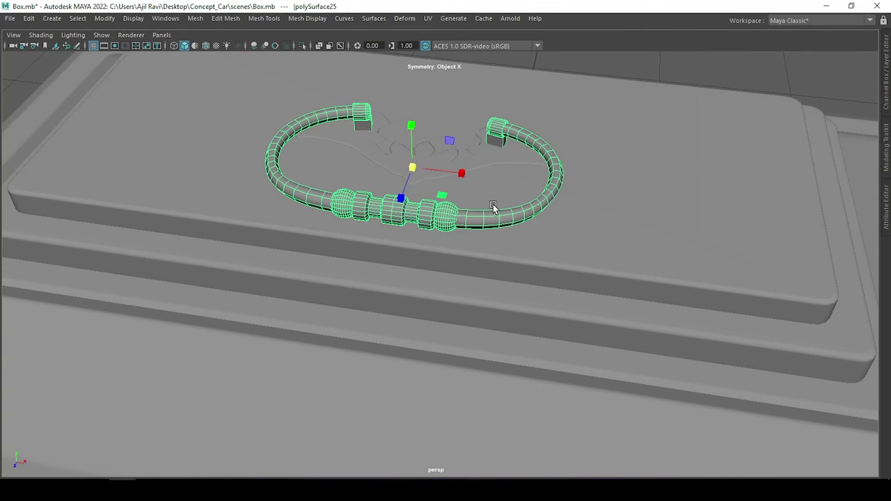
key("f")
left_click(584, 195)
left_click(312, 164)
key("space")
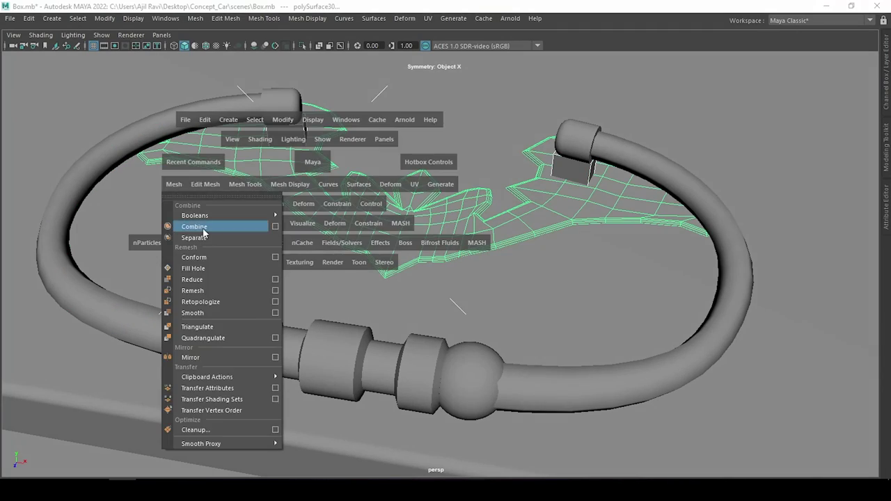
left_click(205, 230)
Combine the right tube end cap with the handle mesh.
left_click(547, 172)
scroll(424, 235, "down", 3)
scroll(488, 278, "down", 5)
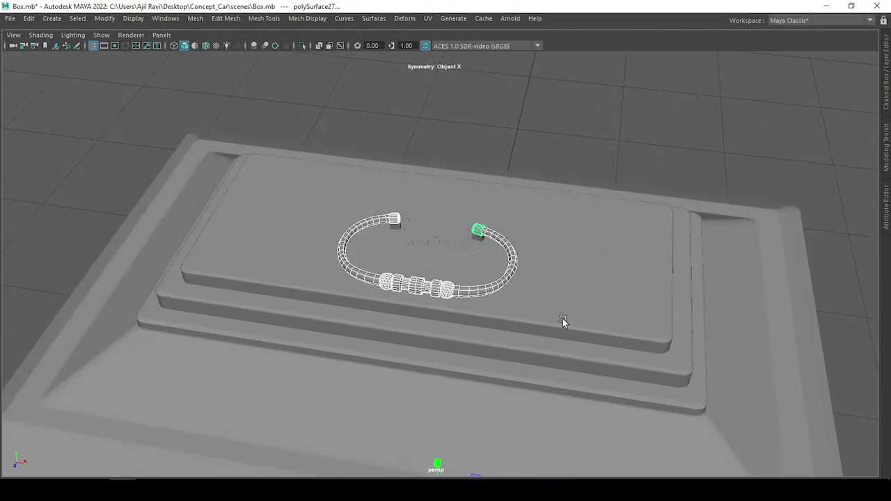
mouse_move(562, 318)
left_mouse_down("alt")
mouse_move(570, 345)
mouse_move(557, 378)
left_mouse_up("alt")
scroll(559, 341, "up", 3)
key("space")
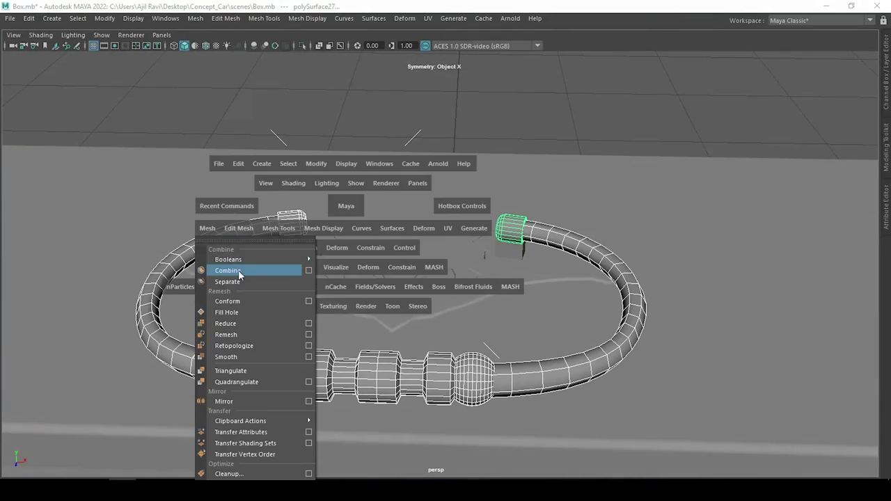
left_click(229, 271)
Raise the handle's pivot toward its ends and rotate the handle upright about X.
key("space")
scroll(412, 286, "up", 3)
scroll(411, 286, "up", 3)
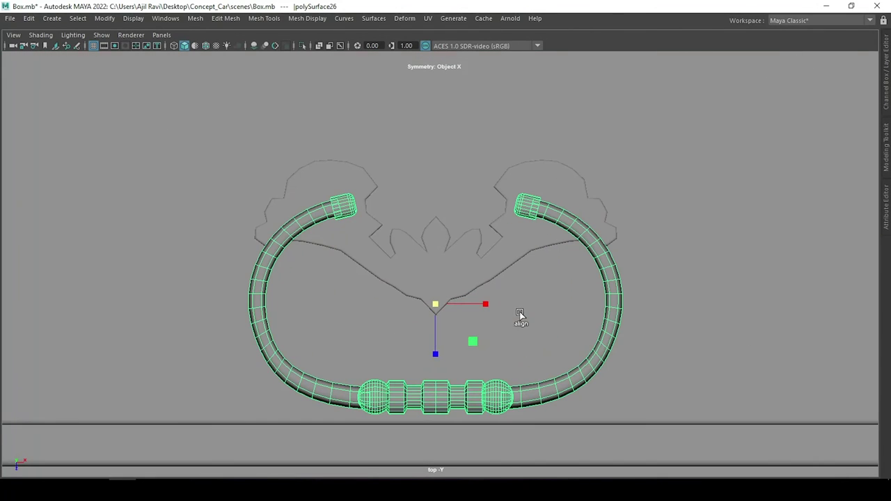
key("d")
mouse_move(441, 348)
left_mouse_down()
mouse_move(438, 245)
mouse_move(460, 279)
left_mouse_up()
key("e")
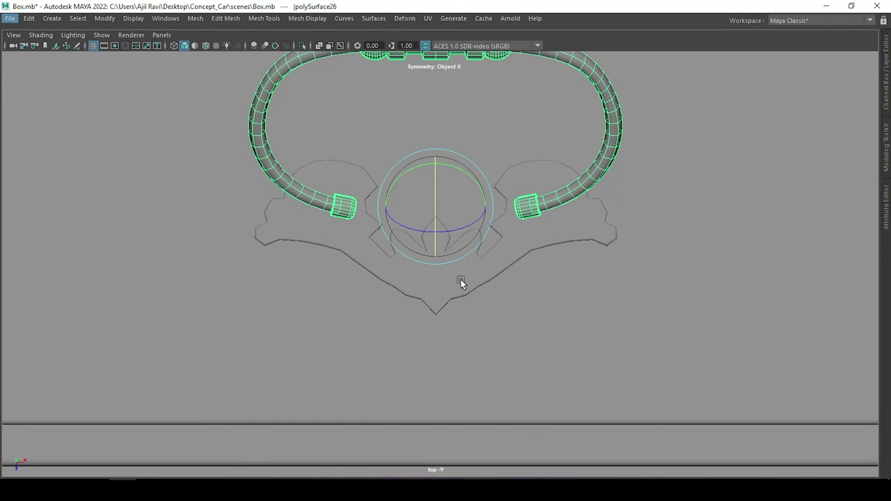
left_click(460, 279)
Frame the whole box and zoom in on the upright handle in the front view.
key("a")
key("space")
left_click_drag(575, 277, 547, 325)
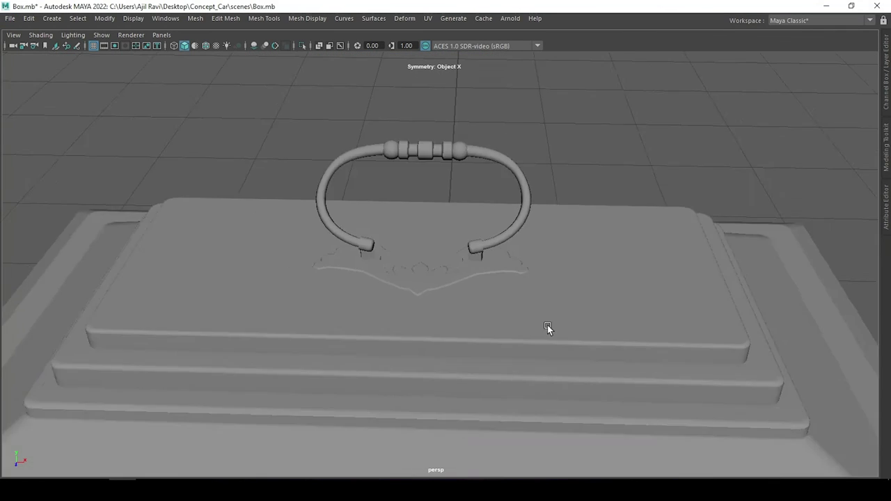
middle_click_drag(561, 348, 556, 341, "alt")
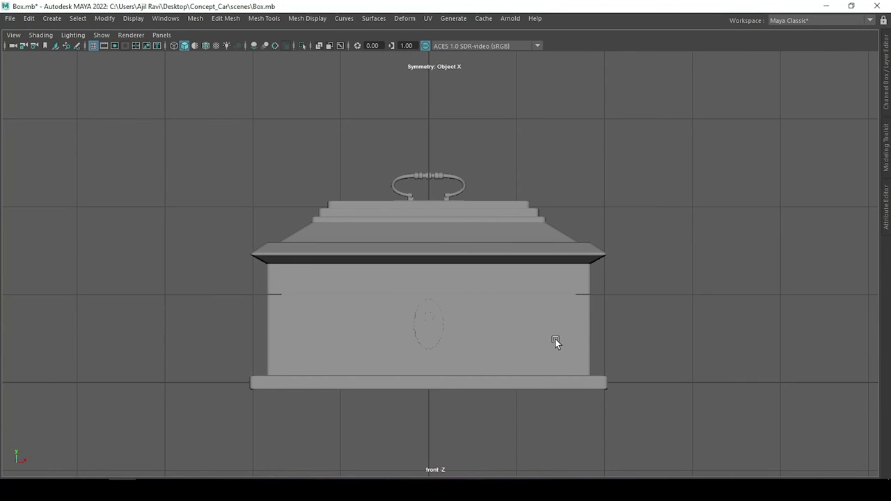
right_click_drag(555, 339, 598, 382, "alt")
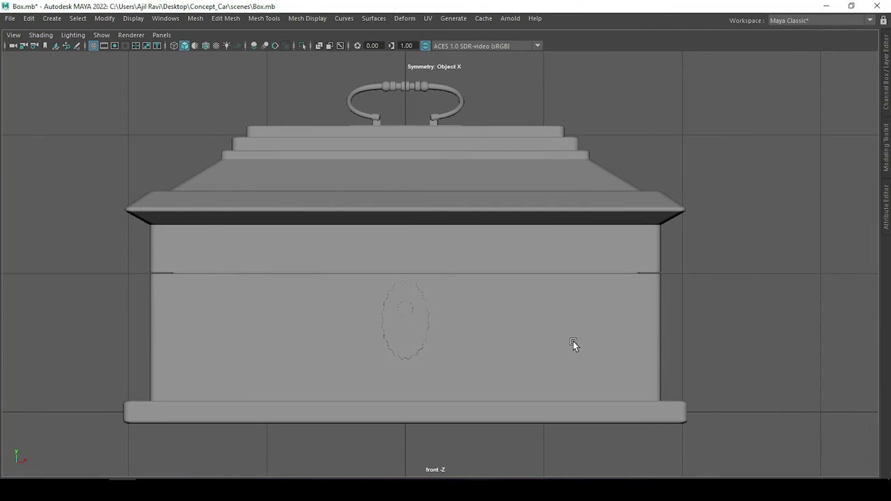